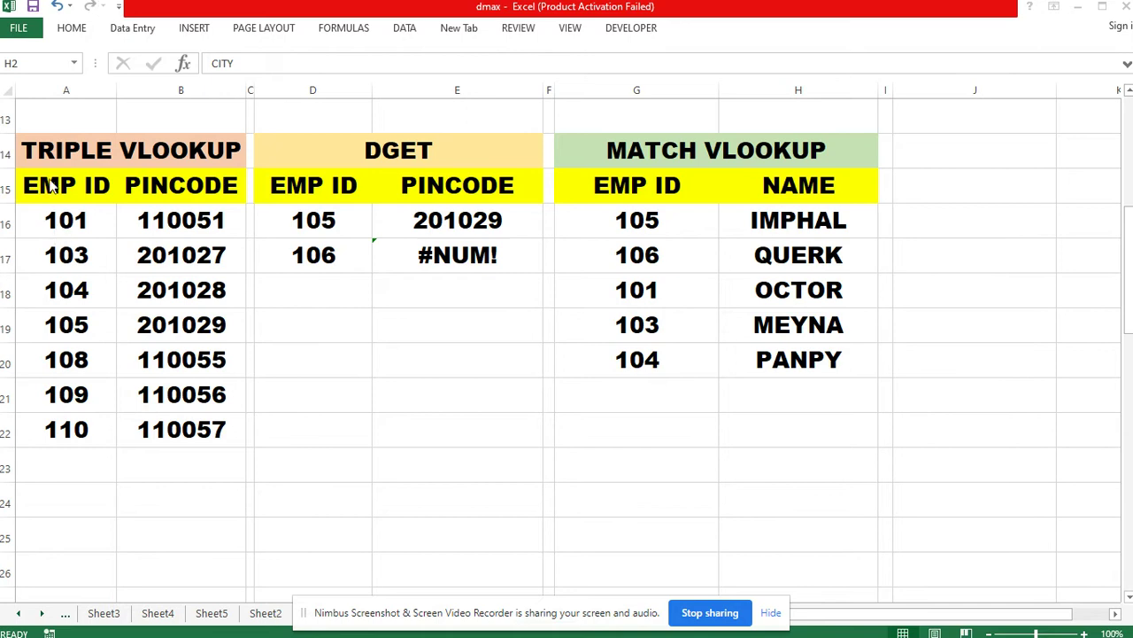
Change the heading in A14 to N/TRIPLE VLOOKUPS.
{"action": "key", "text": "F2"}
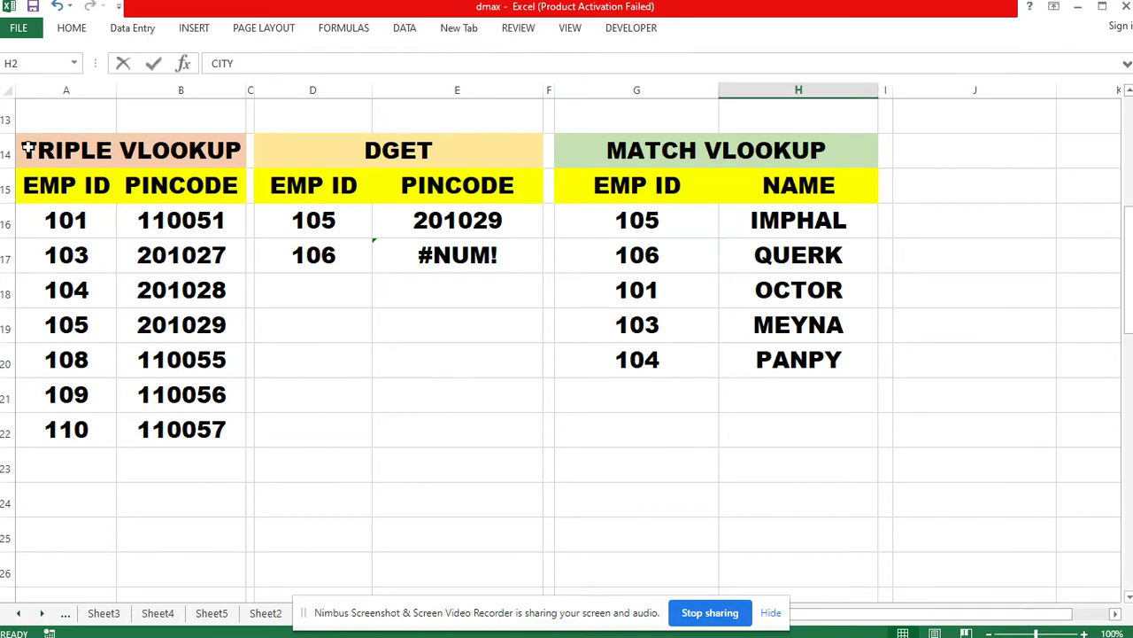
{"action": "scroll", "coordinate": [139, 286], "scroll_direction": "down", "scroll_amount": 4}
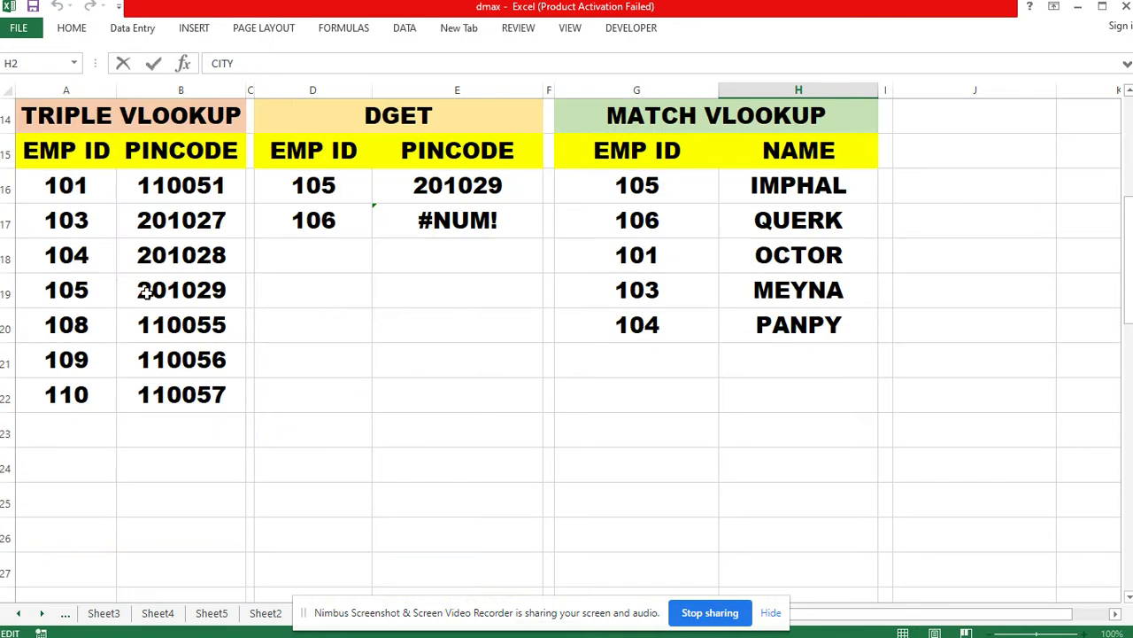
{"action": "double_click", "coordinate": [23, 119]}
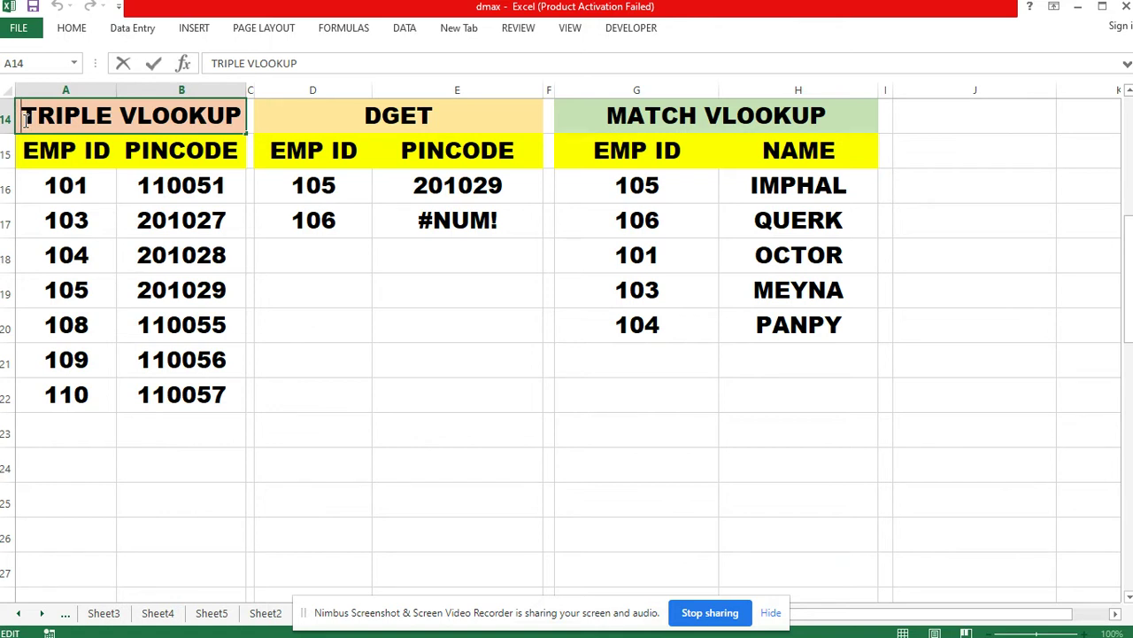
{"action": "type", "text": "N"}
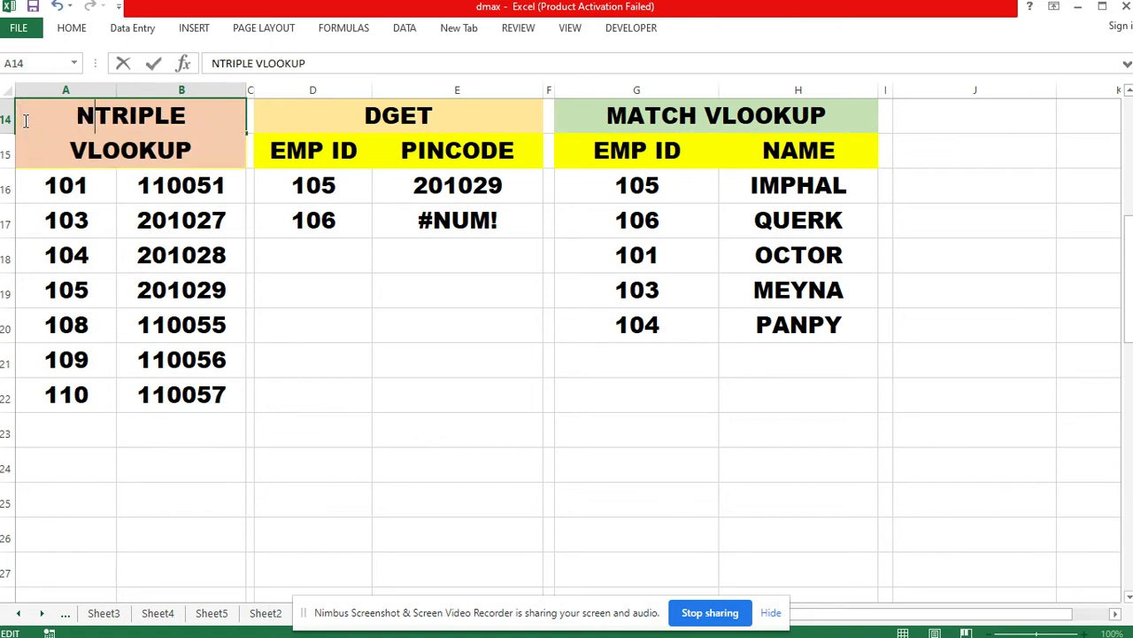
{"action": "type", "text": "/"}
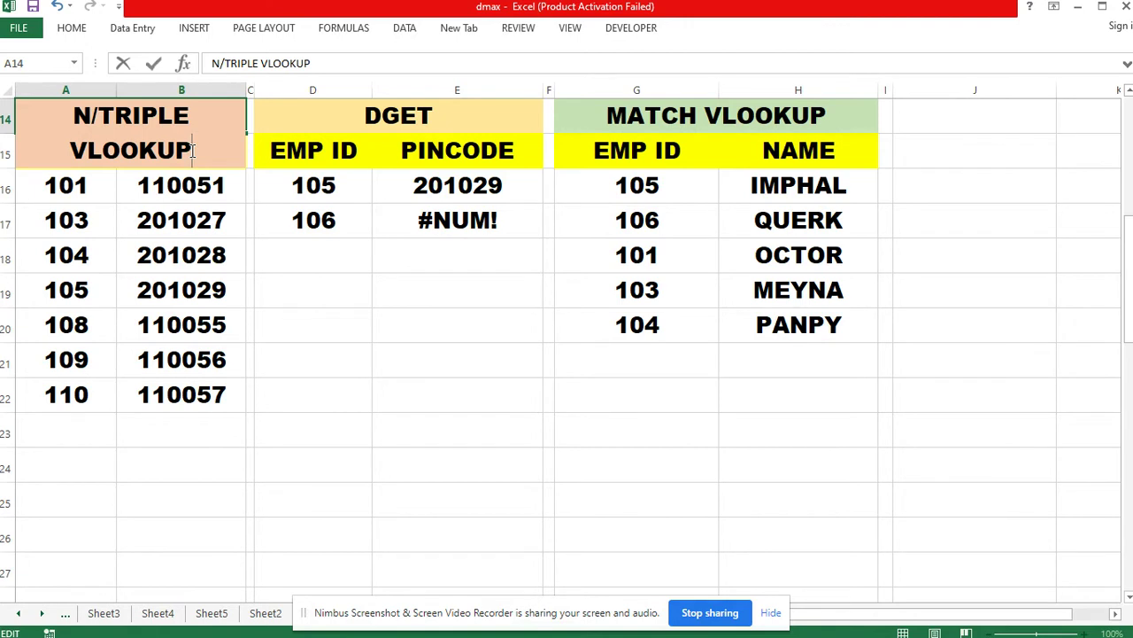
{"action": "type", "text": "S"}
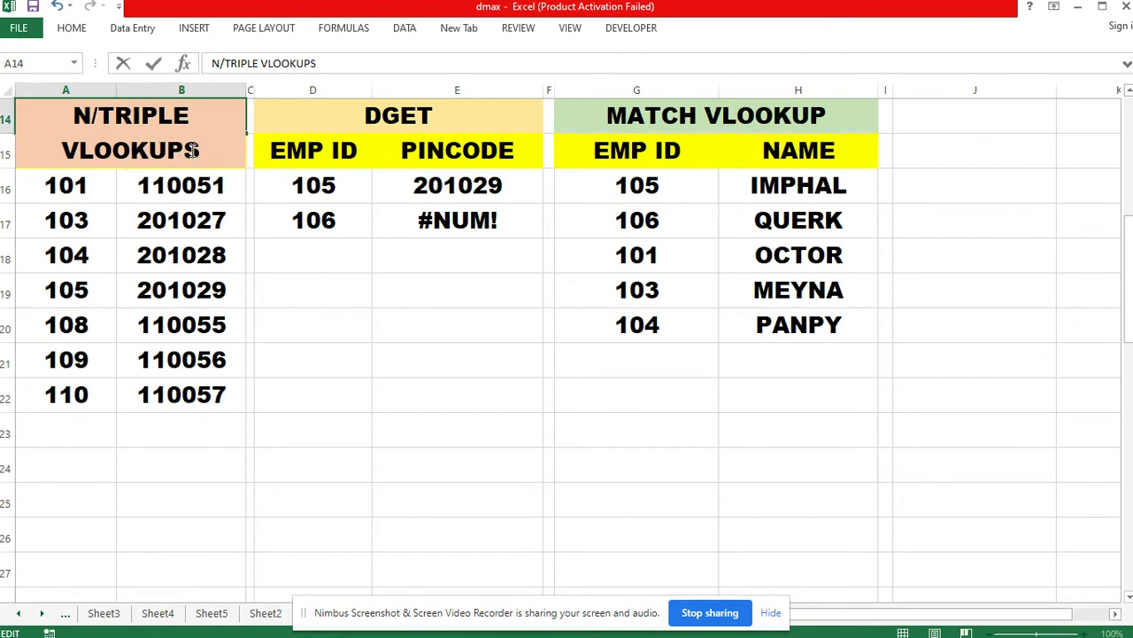
{"action": "left_click", "coordinate": [355, 475]}
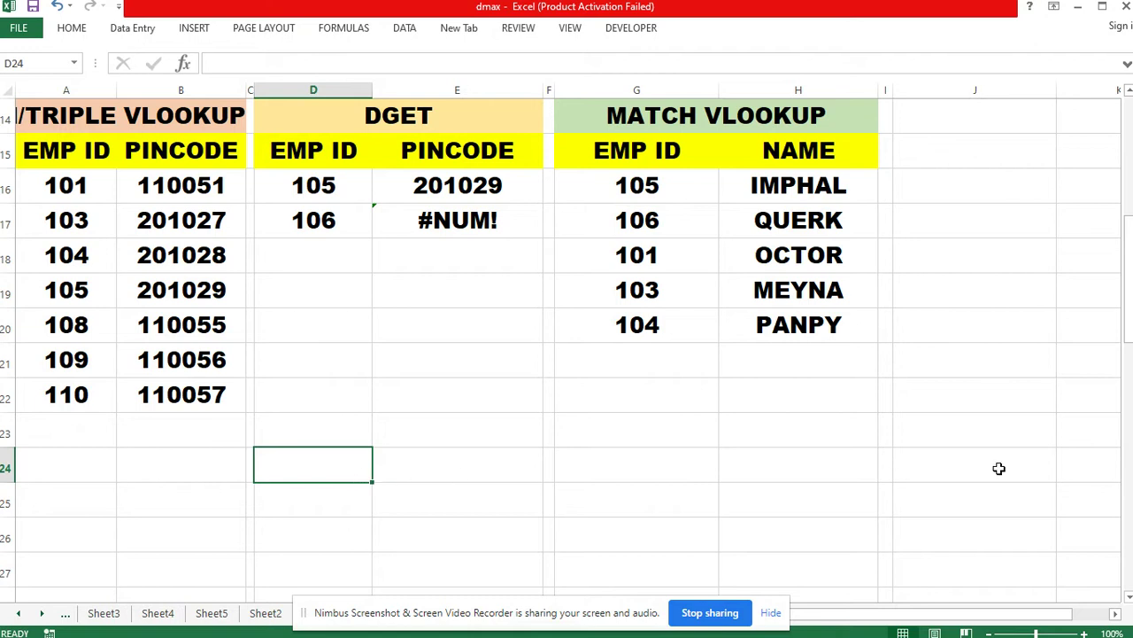
Review the three lookup method headings in row 14: N/TRIPLE VLOOKUPS, DGET and MATCH VLOOKUP.
{"action": "left_click_drag", "start_coordinate": [32, 116], "coordinate": [686, 114]}
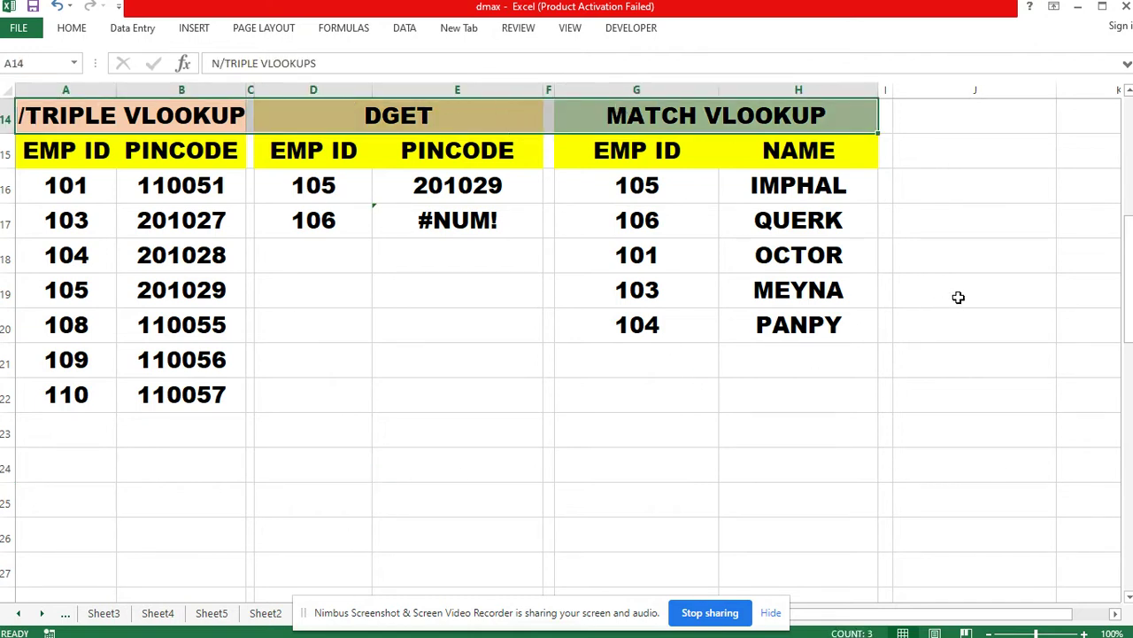
{"action": "scroll", "coordinate": [959, 297], "scroll_direction": "up", "scroll_amount": 2}
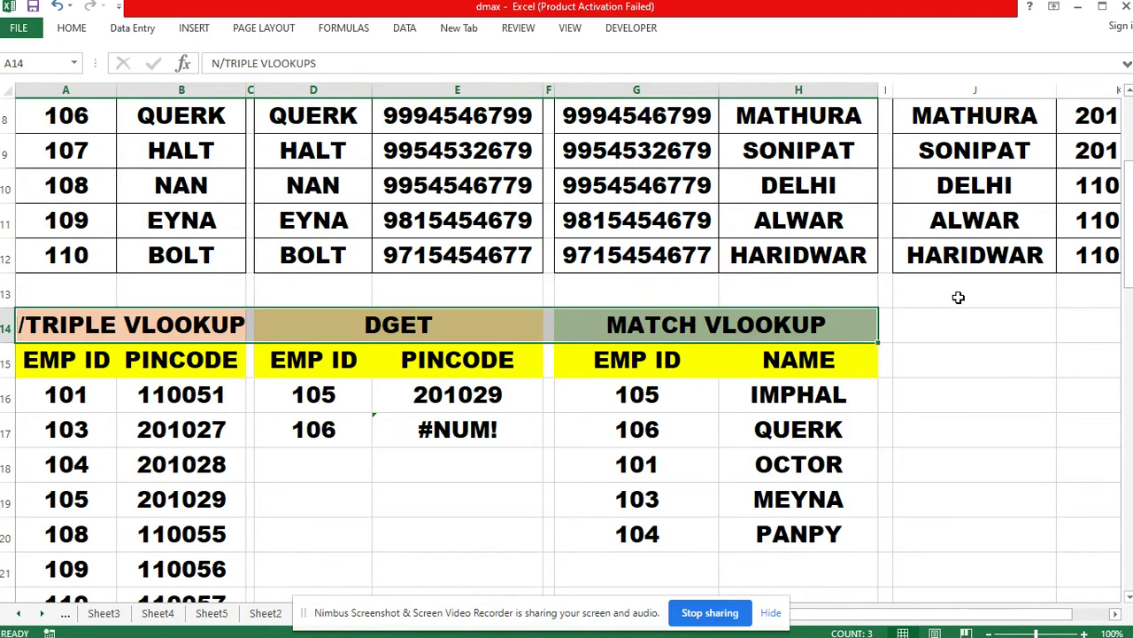
{"action": "scroll", "coordinate": [958, 297], "scroll_direction": "down", "scroll_amount": 2}
{"action": "scroll", "coordinate": [958, 298], "scroll_direction": "up", "scroll_amount": 2}
{"action": "left_click", "coordinate": [56, 325]}
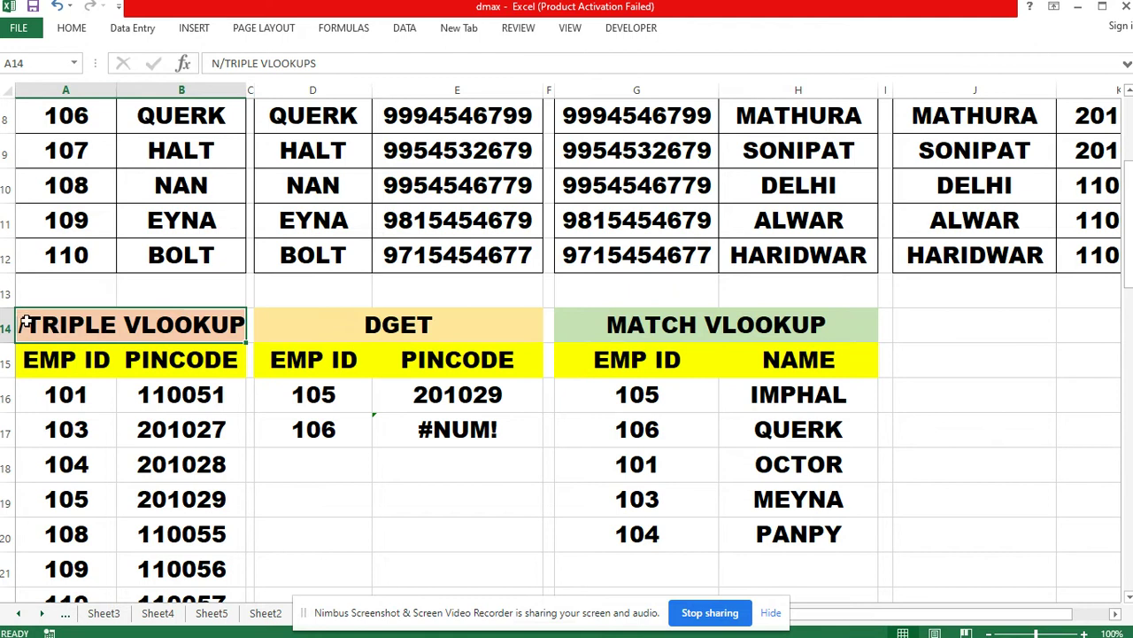
{"action": "left_click", "coordinate": [361, 341]}
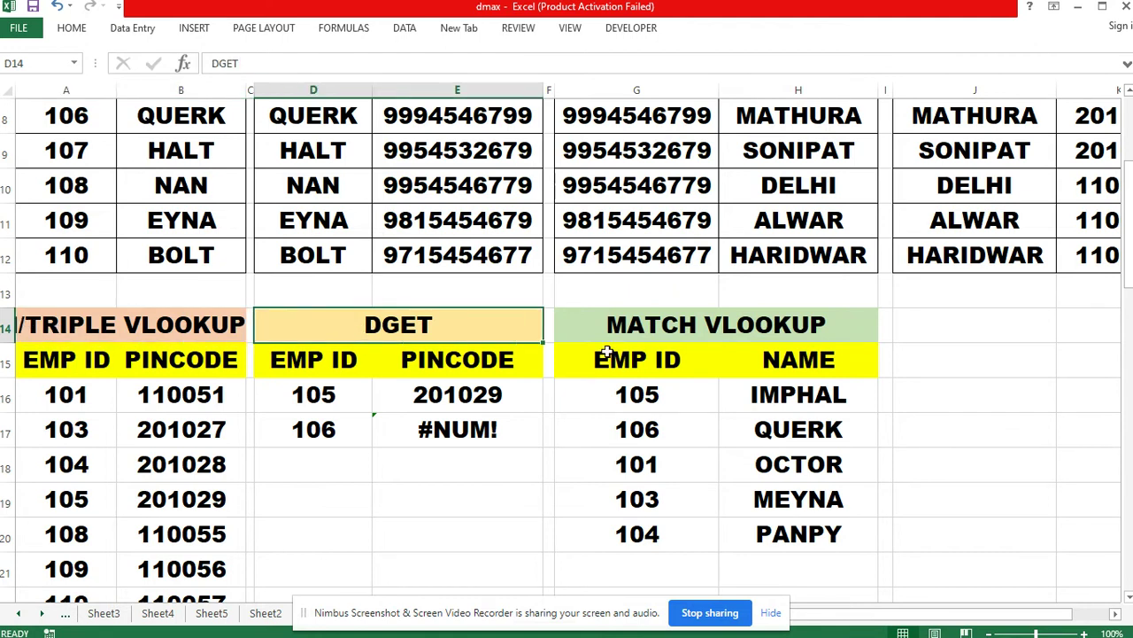
{"action": "left_click", "coordinate": [664, 330]}
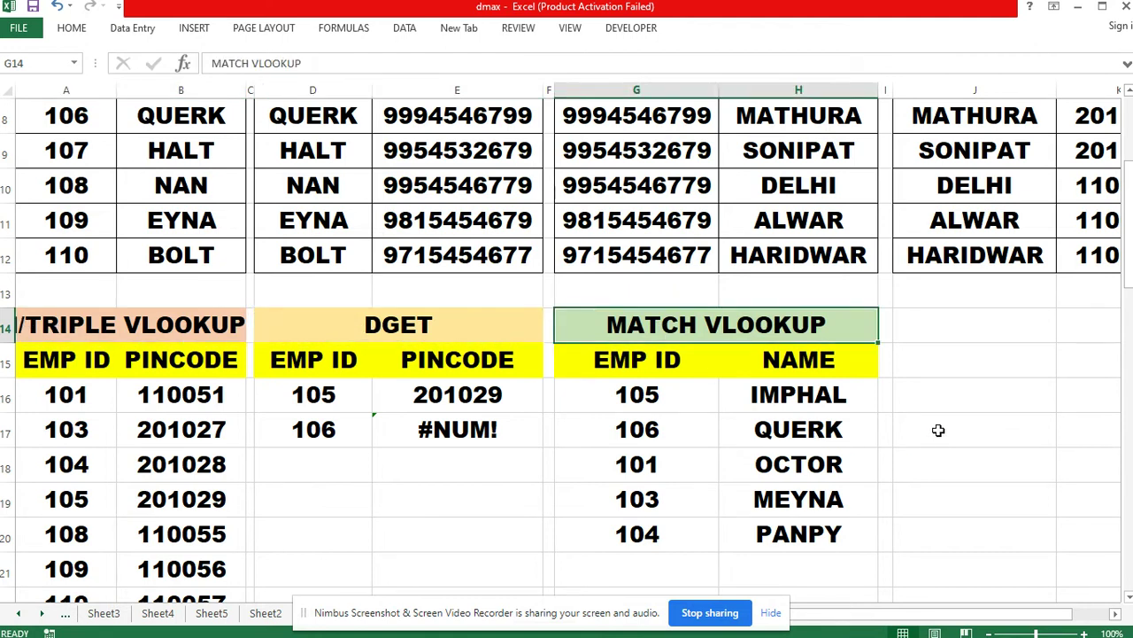
{"action": "scroll", "coordinate": [939, 431], "scroll_direction": "down", "scroll_amount": 1}
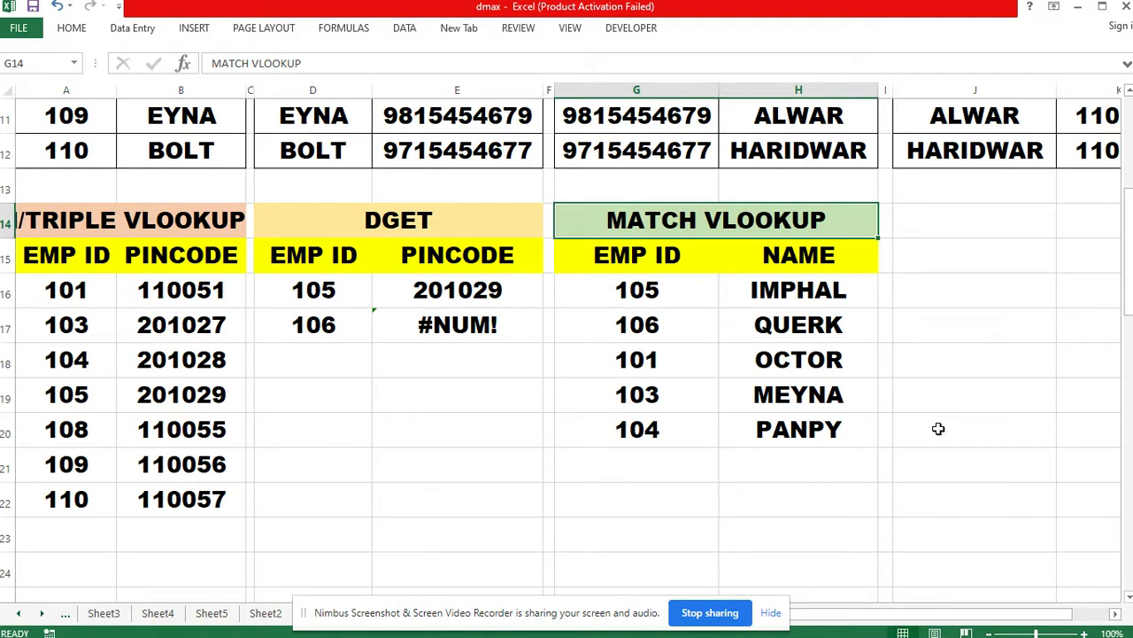
{"action": "scroll", "coordinate": [887, 431], "scroll_direction": "up", "scroll_amount": 3}
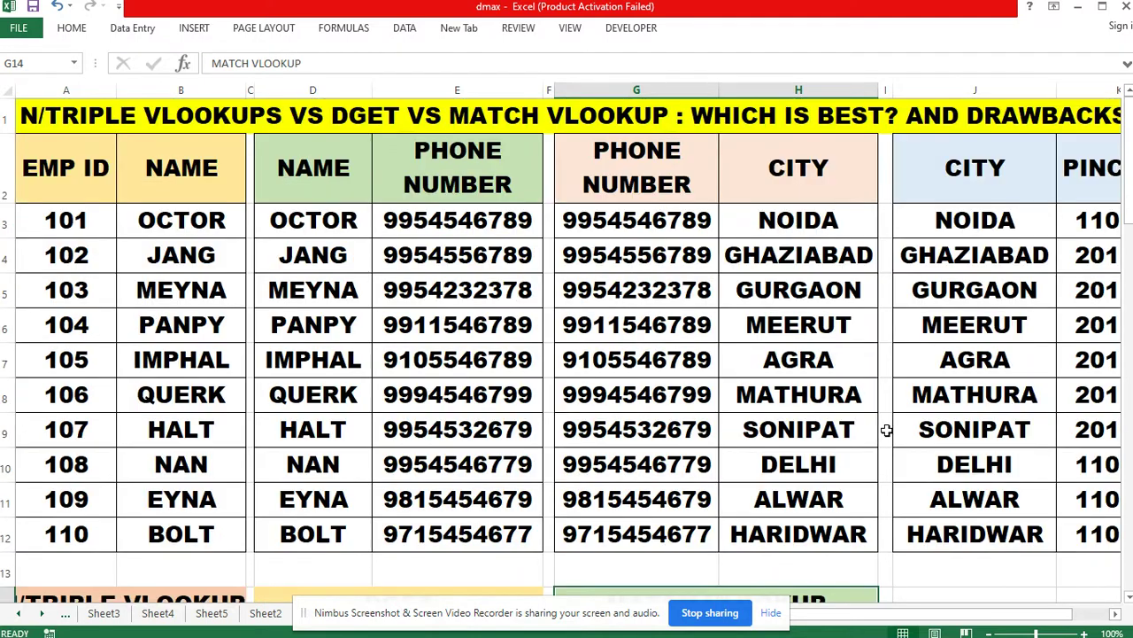
Examine the four source tables in rows 2 to 12 and the name, phone number and city columns that link them.
{"action": "left_click_drag", "start_coordinate": [67, 168], "coordinate": [199, 532]}
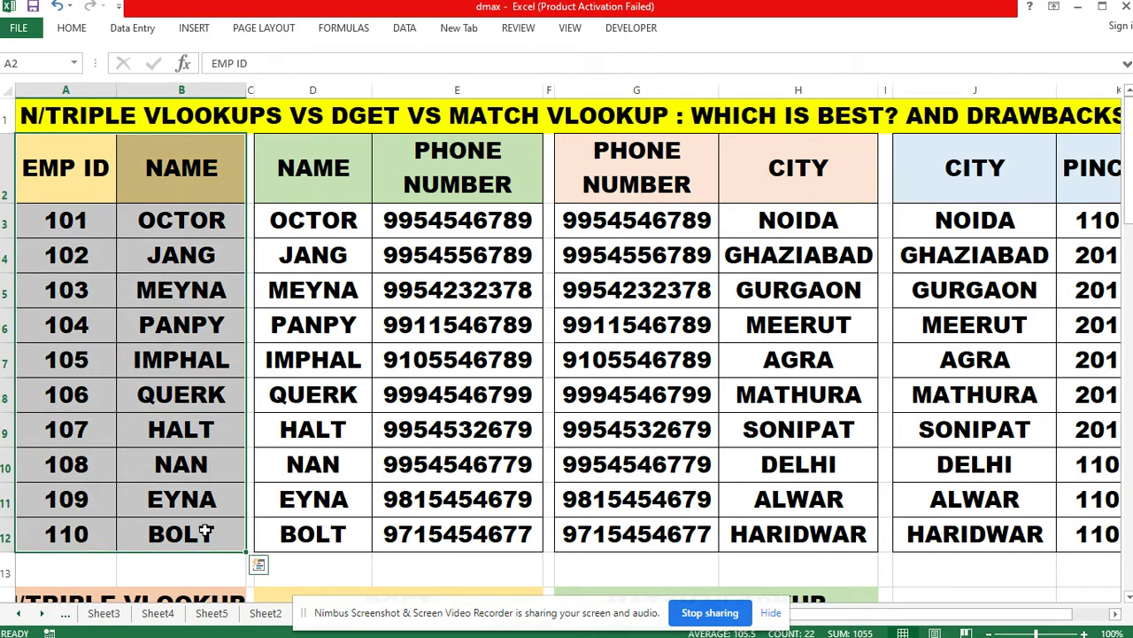
{"action": "left_click_drag", "start_coordinate": [317, 168], "coordinate": [459, 518]}
{"action": "left_click_drag", "start_coordinate": [629, 177], "coordinate": [779, 531]}
{"action": "left_click_drag", "start_coordinate": [986, 169], "coordinate": [1068, 524]}
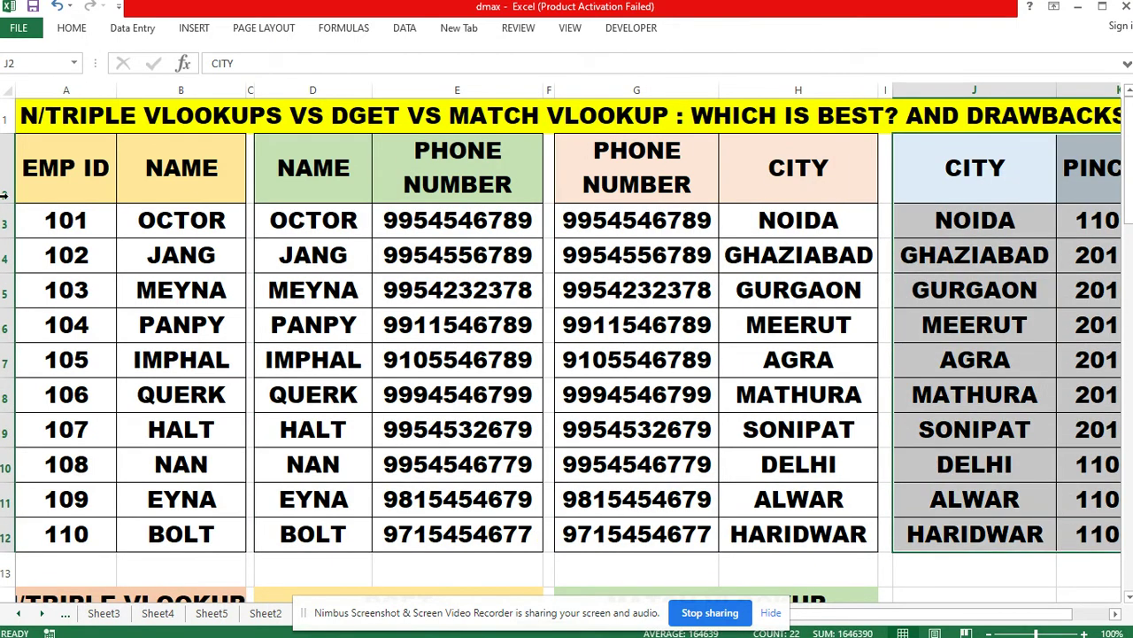
{"action": "left_click_drag", "start_coordinate": [38, 182], "coordinate": [181, 535]}
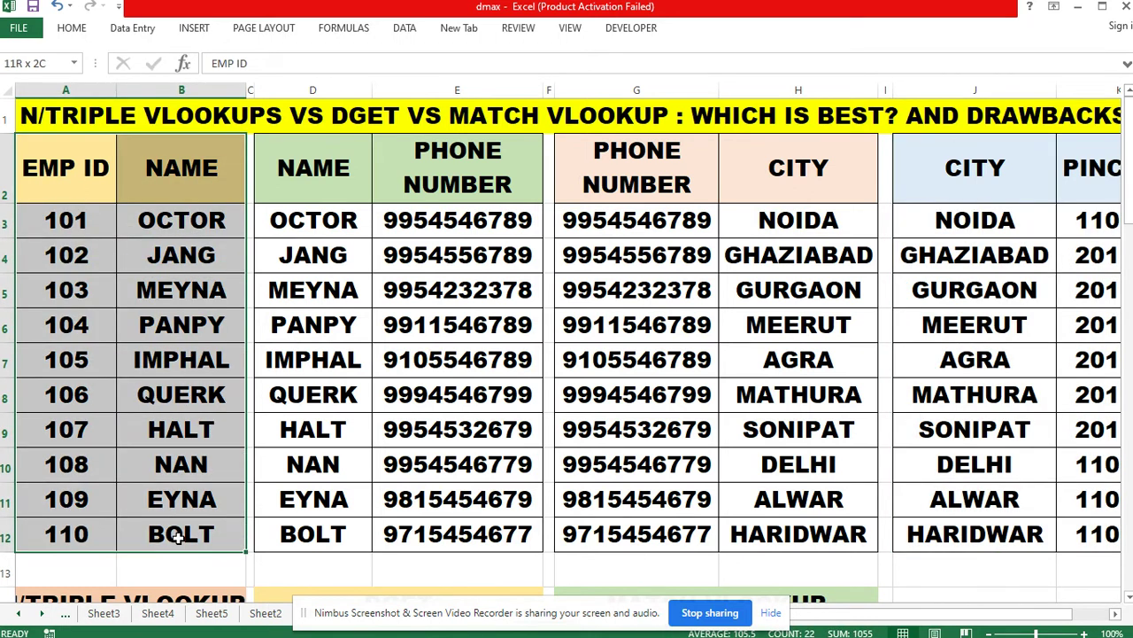
{"action": "left_click", "coordinate": [214, 162]}
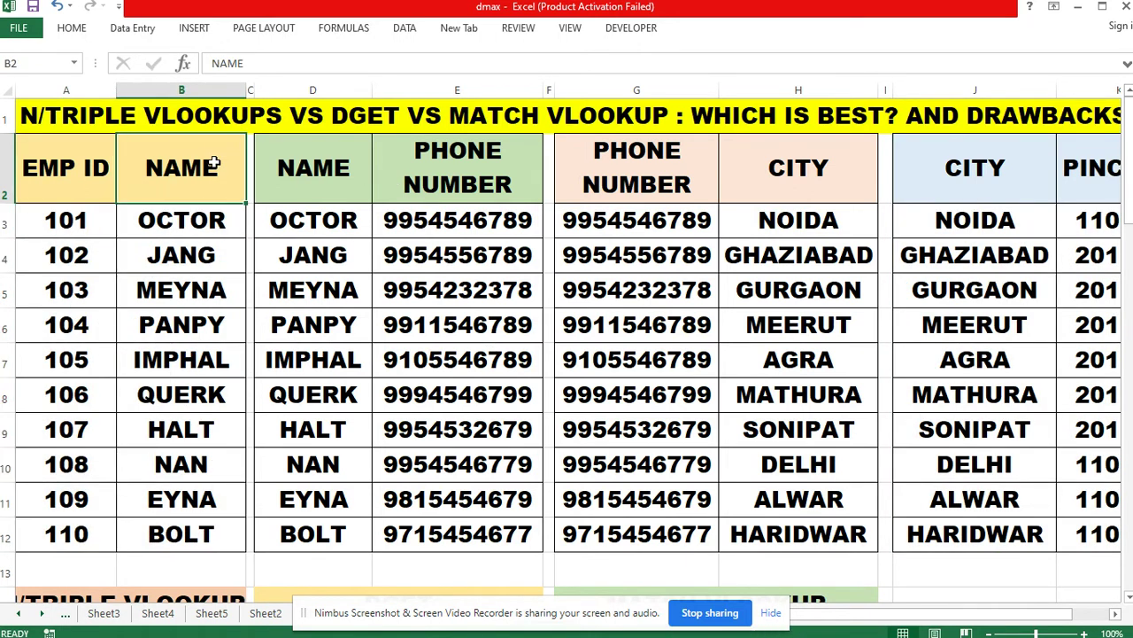
{"action": "left_click", "coordinate": [326, 165]}
{"action": "left_click", "coordinate": [627, 170]}
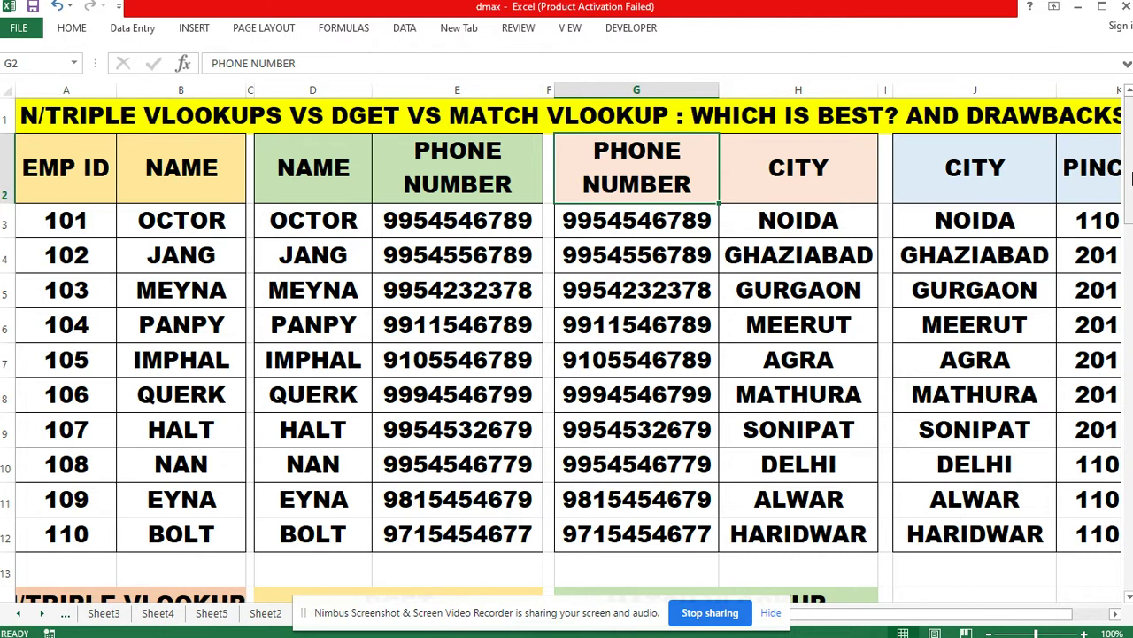
{"action": "left_click", "coordinate": [1029, 170]}
Inspect the nested VLOOKUP formula in B16 under PINCODE, going through each VLOOKUP level.
{"action": "scroll", "coordinate": [662, 390], "scroll_direction": "down", "scroll_amount": 1}
{"action": "scroll", "coordinate": [662, 391], "scroll_direction": "down", "scroll_amount": 2}
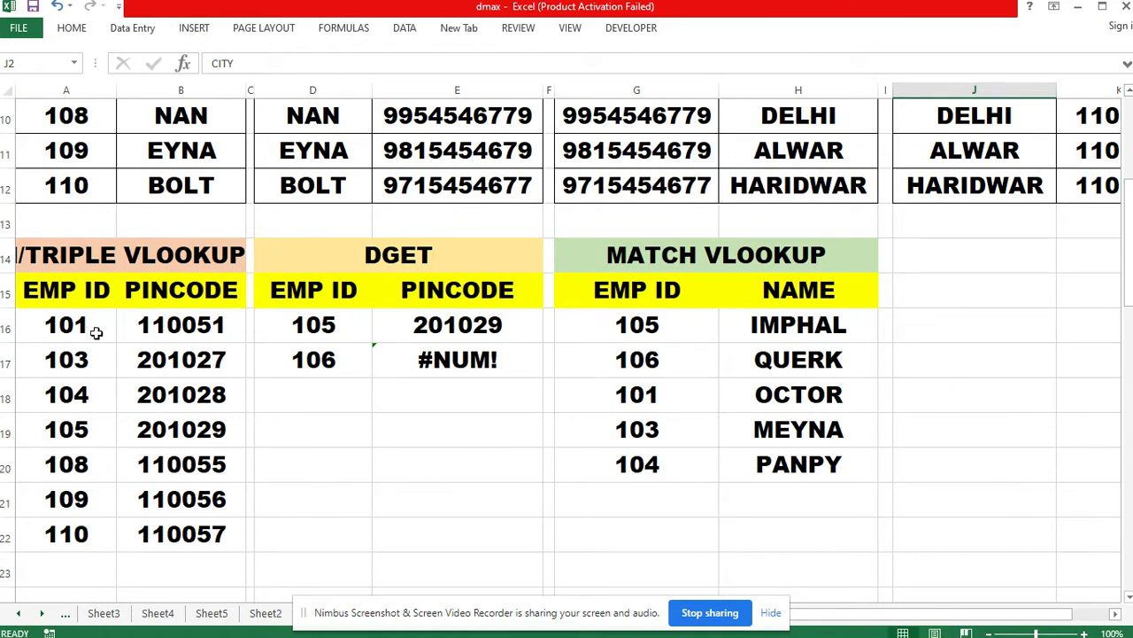
{"action": "left_click", "coordinate": [160, 326]}
{"action": "double_click", "coordinate": [160, 325]}
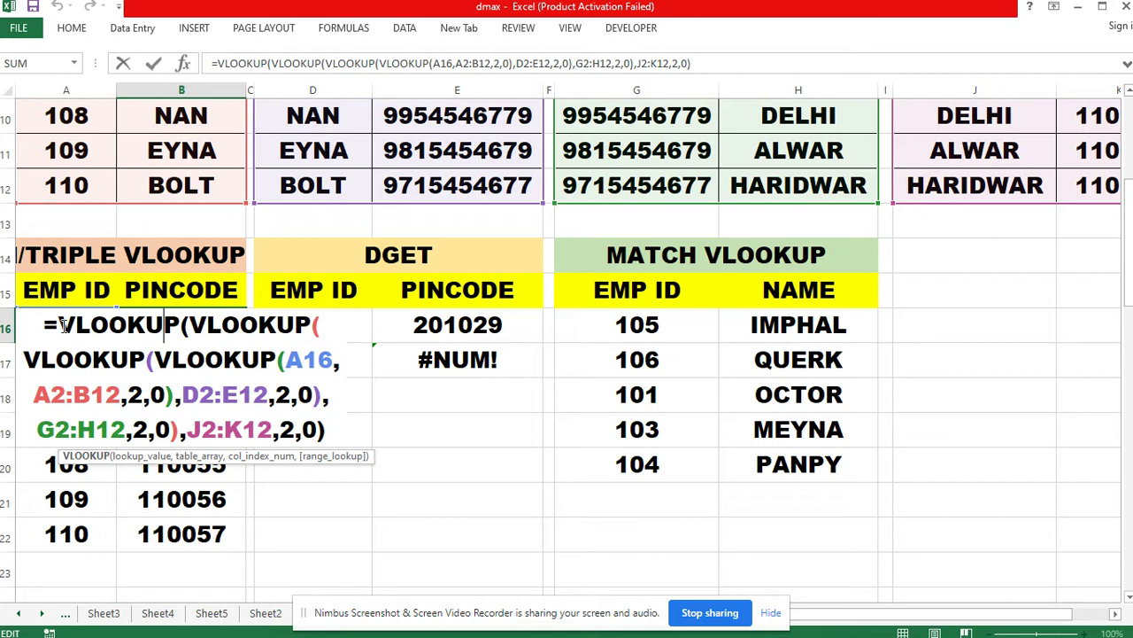
{"action": "left_click_drag", "start_coordinate": [60, 326], "coordinate": [174, 320]}
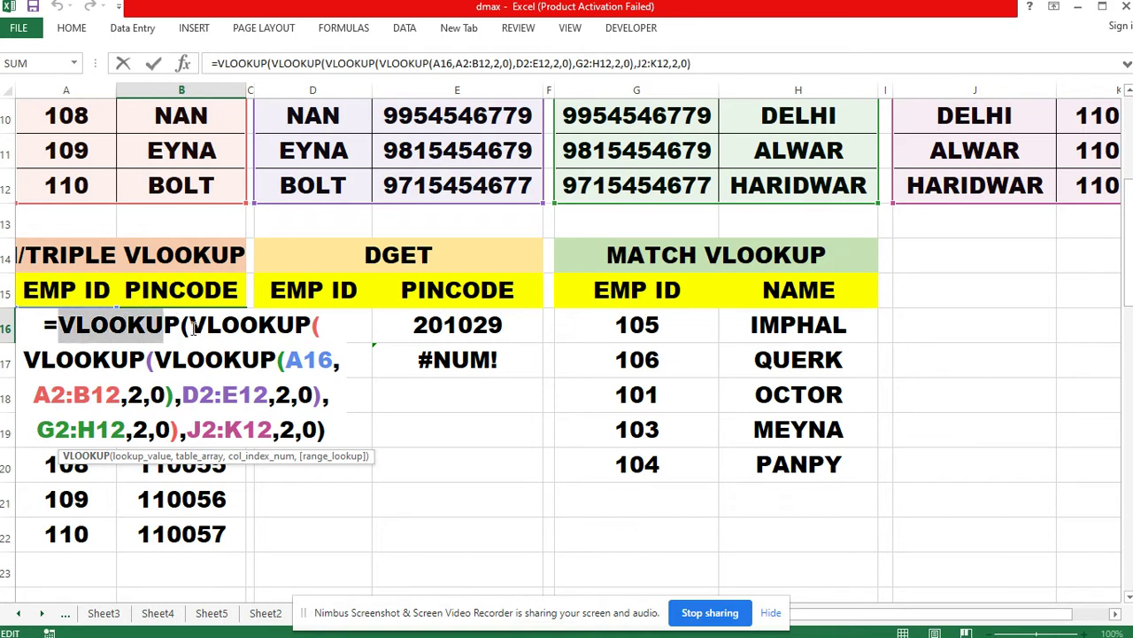
{"action": "left_click", "coordinate": [191, 327]}
{"action": "left_click", "coordinate": [112, 357]}
{"action": "left_click", "coordinate": [220, 355]}
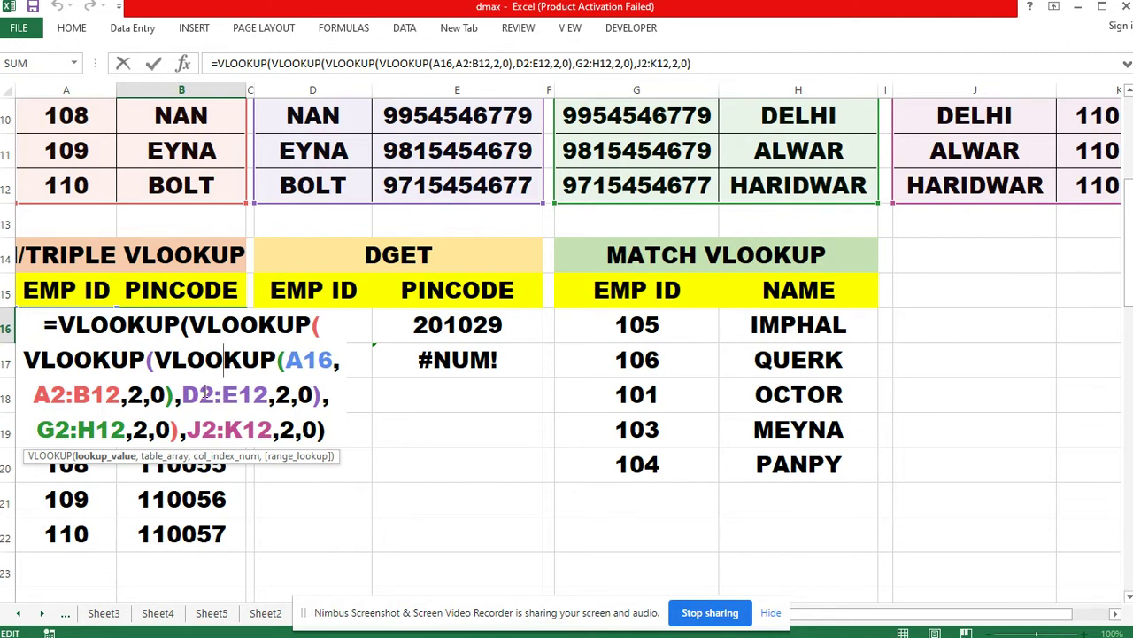
{"action": "key", "text": "Return"}
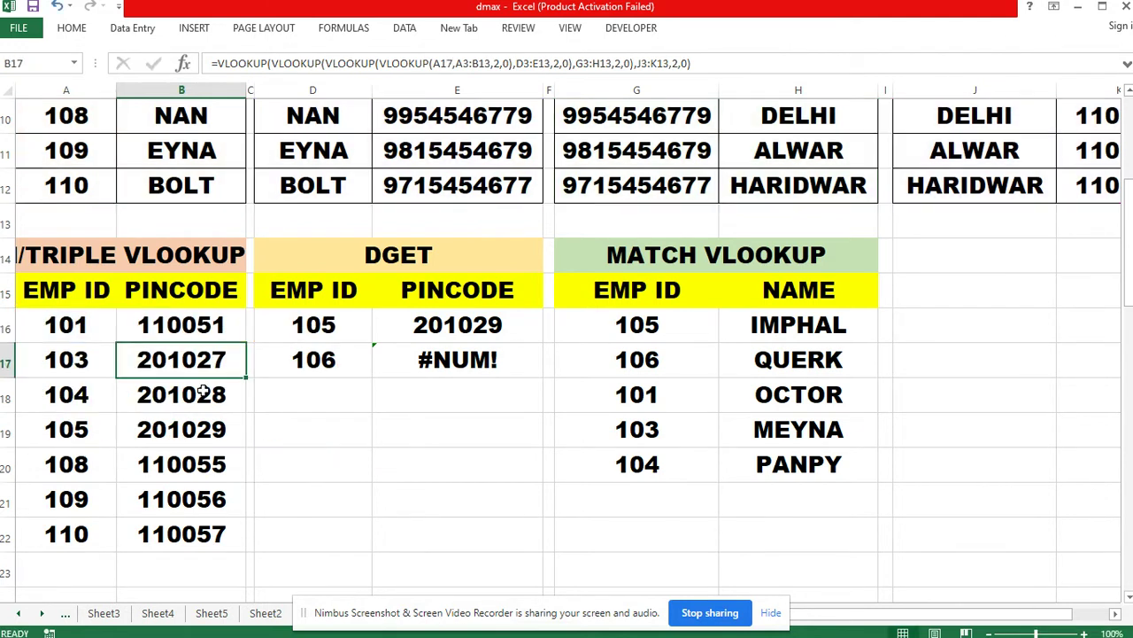
Clear the existing pincode formulas from B16:B22.
{"action": "left_click", "coordinate": [143, 337]}
{"action": "left_click_drag", "start_coordinate": [144, 341], "coordinate": [151, 520]}
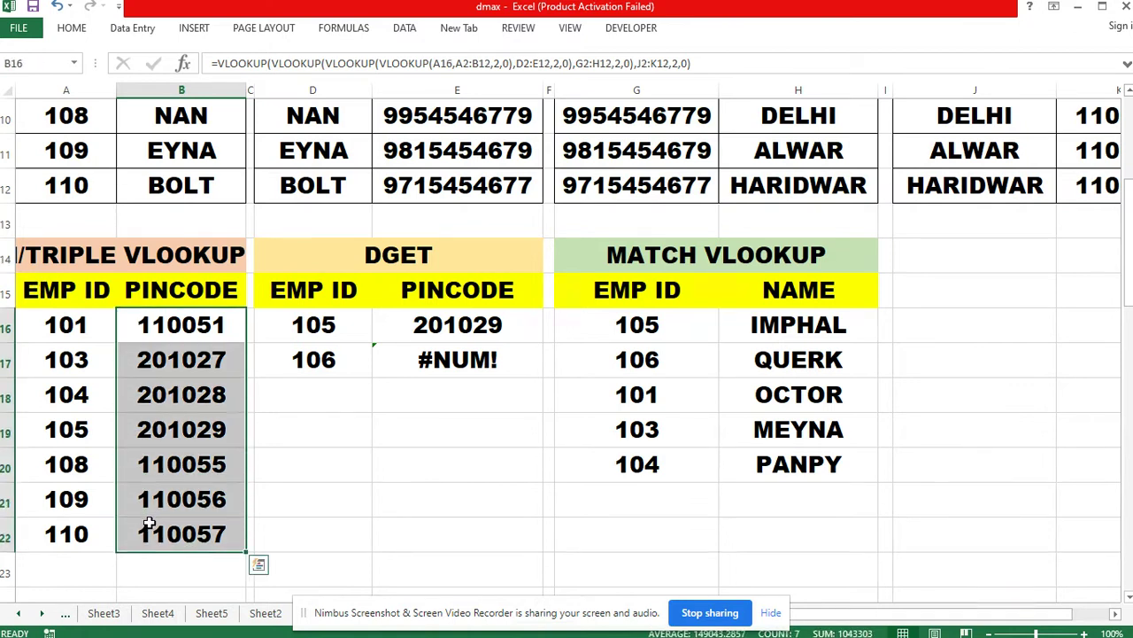
{"action": "key", "text": "Delete"}
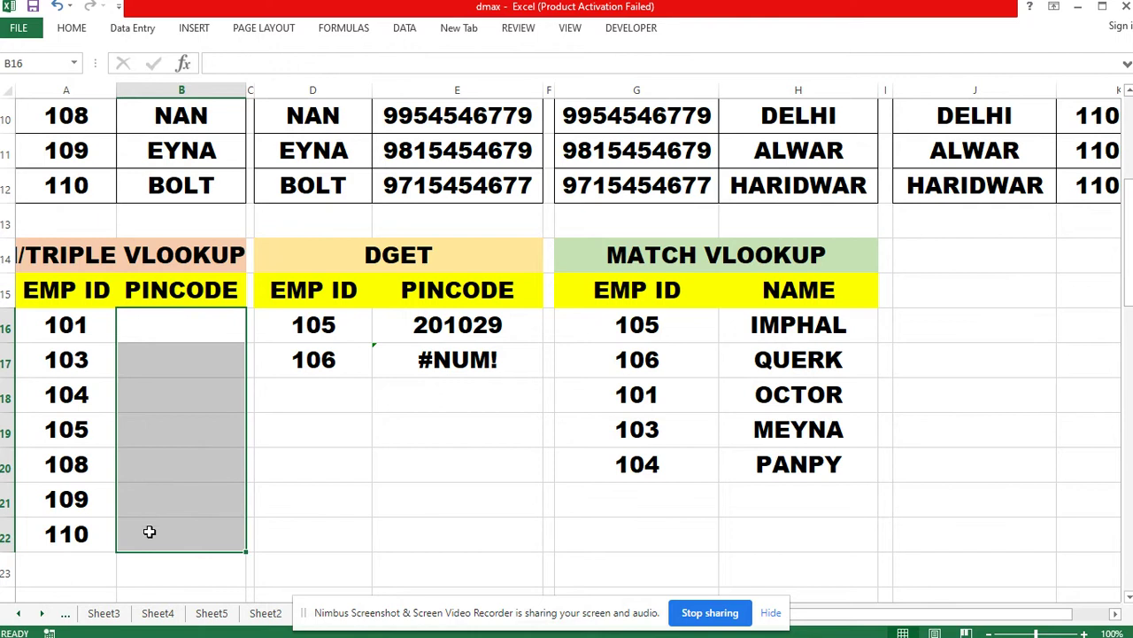
{"action": "left_click", "coordinate": [355, 525]}
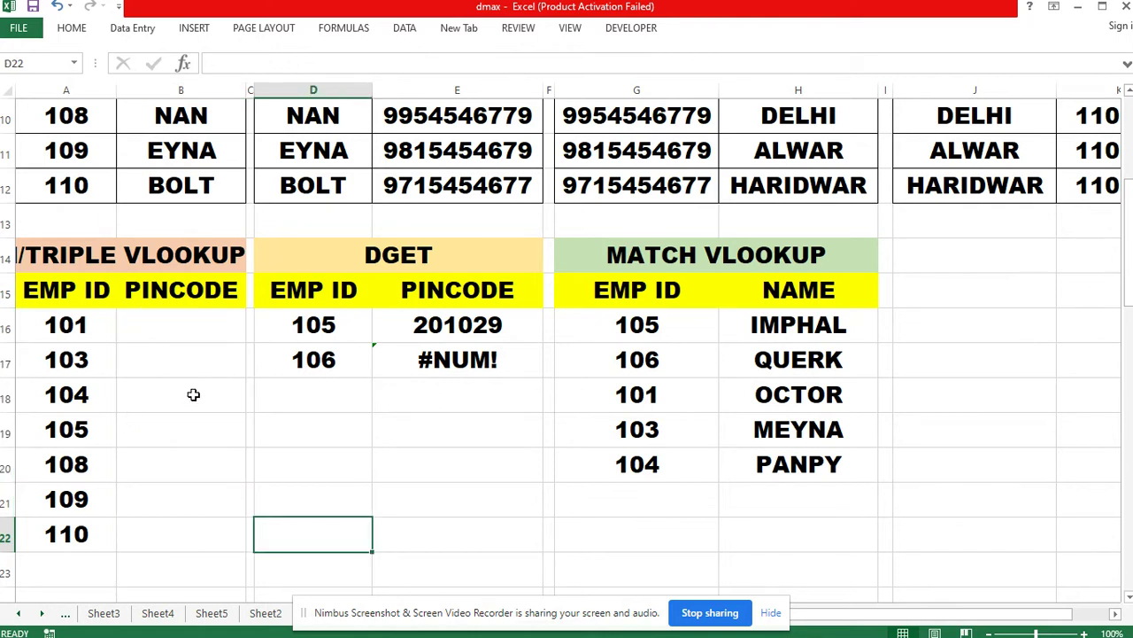
Start a VLOOKUP formula in B16 with the employee ID in A16 as the lookup value.
{"action": "double_click", "coordinate": [167, 329]}
{"action": "type", "text": "=VL"}
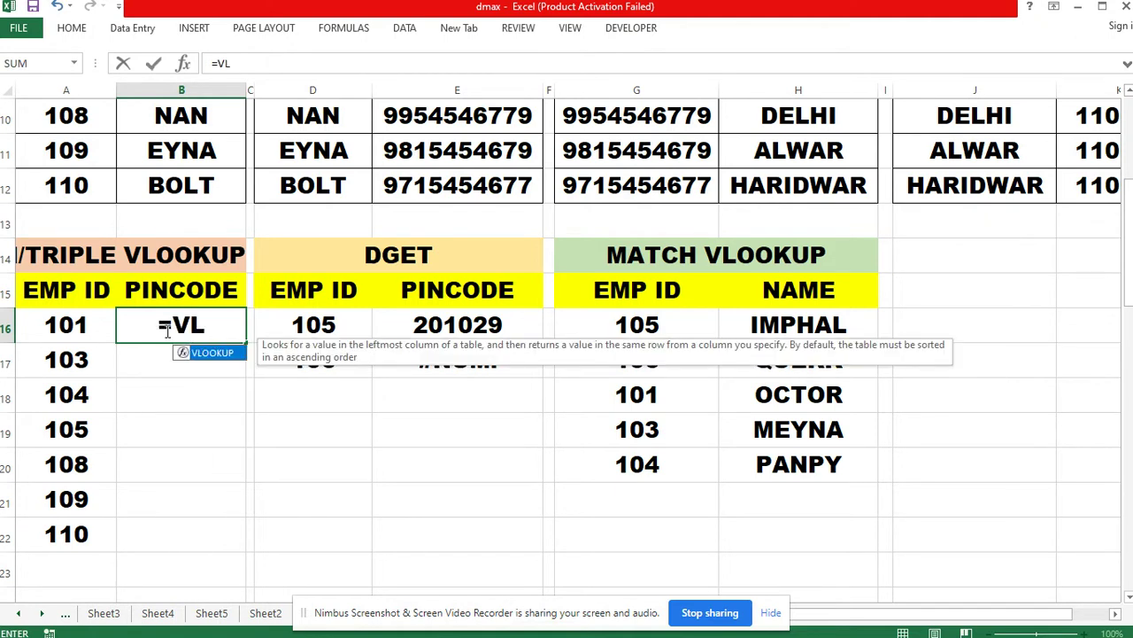
{"action": "key", "text": "Tab"}
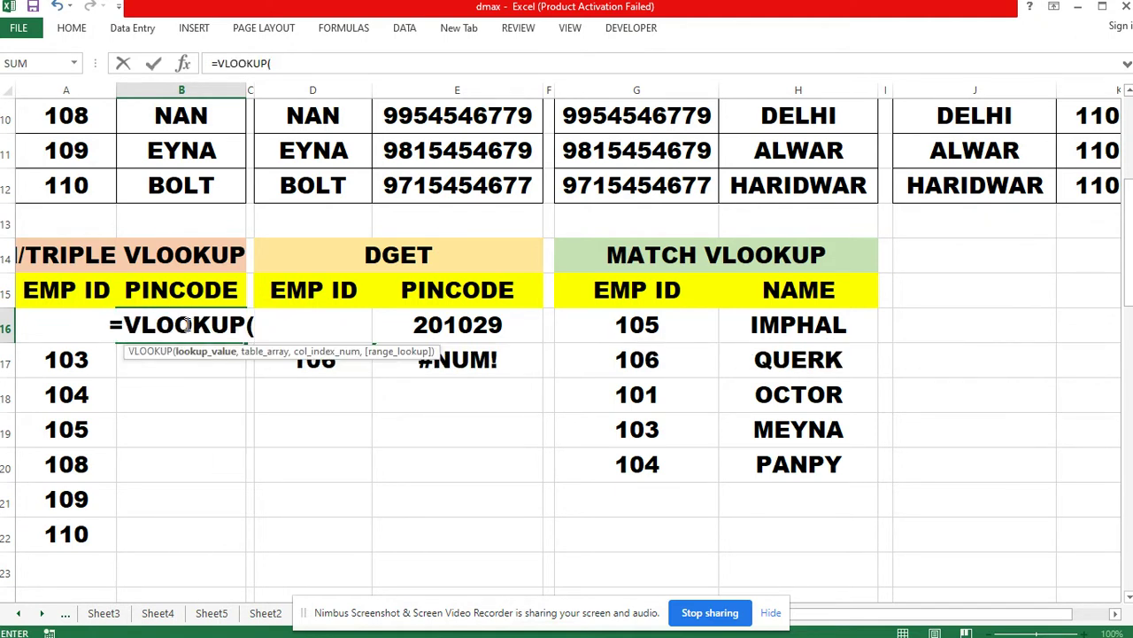
{"action": "left_click", "coordinate": [36, 327]}
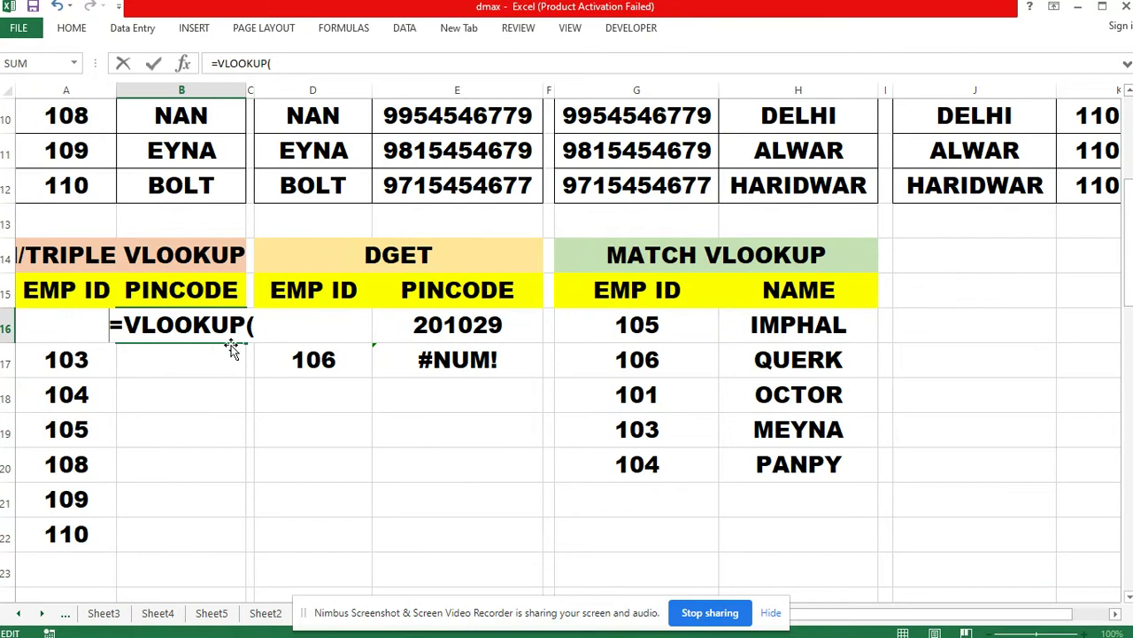
{"action": "left_click", "coordinate": [262, 326]}
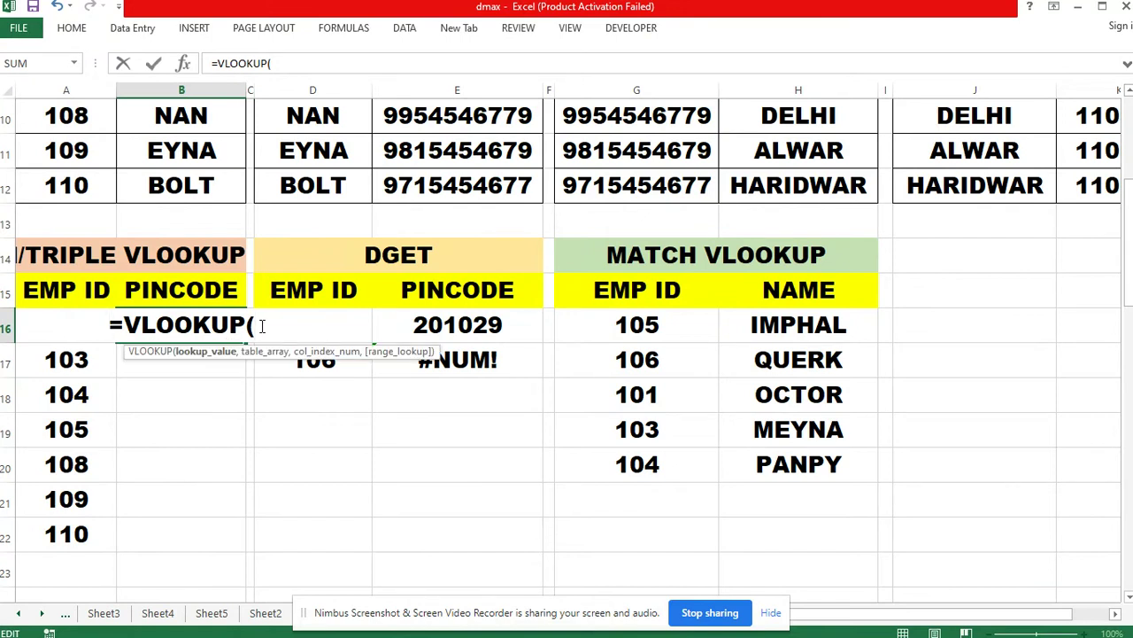
{"action": "type", "text": "A16"}
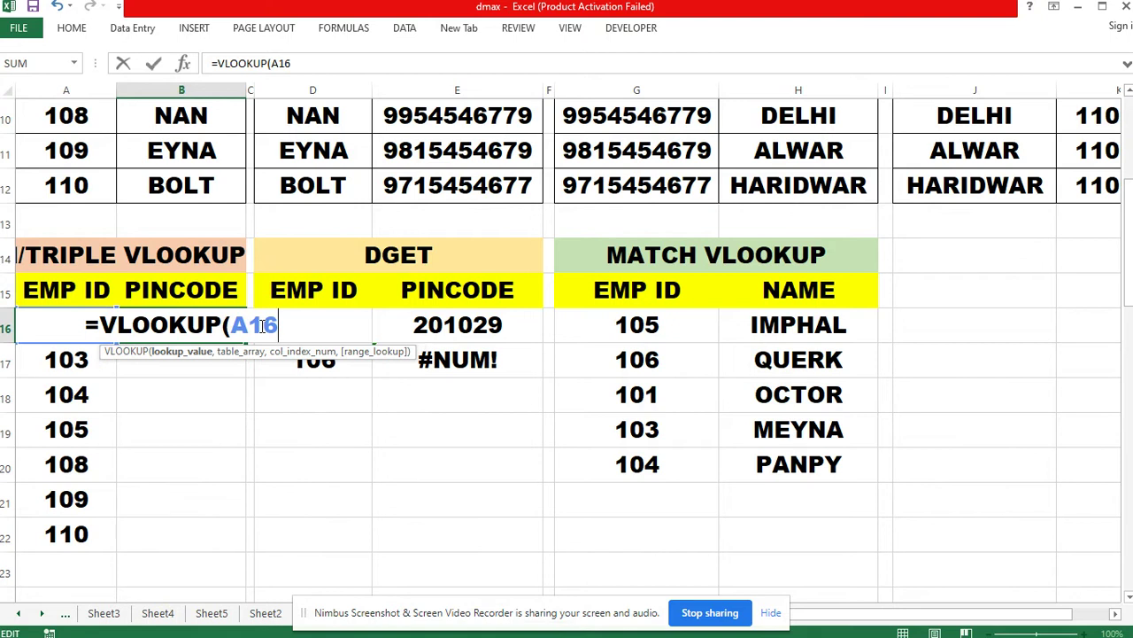
{"action": "type", "text": ","}
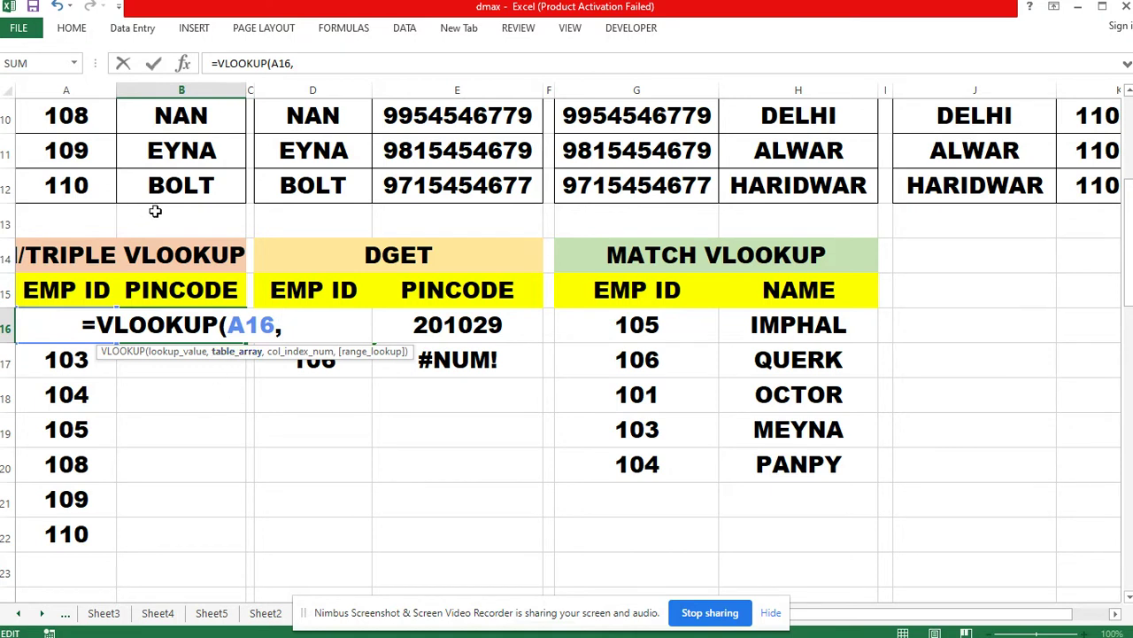
Add the employee ID and name table A2:B12 as the VLOOKUP's table array.
{"action": "scroll", "coordinate": [205, 199], "scroll_direction": "up", "scroll_amount": 1}
{"action": "scroll", "coordinate": [203, 190], "scroll_direction": "up", "scroll_amount": 3}
{"action": "left_click_drag", "start_coordinate": [32, 168], "coordinate": [179, 531]}
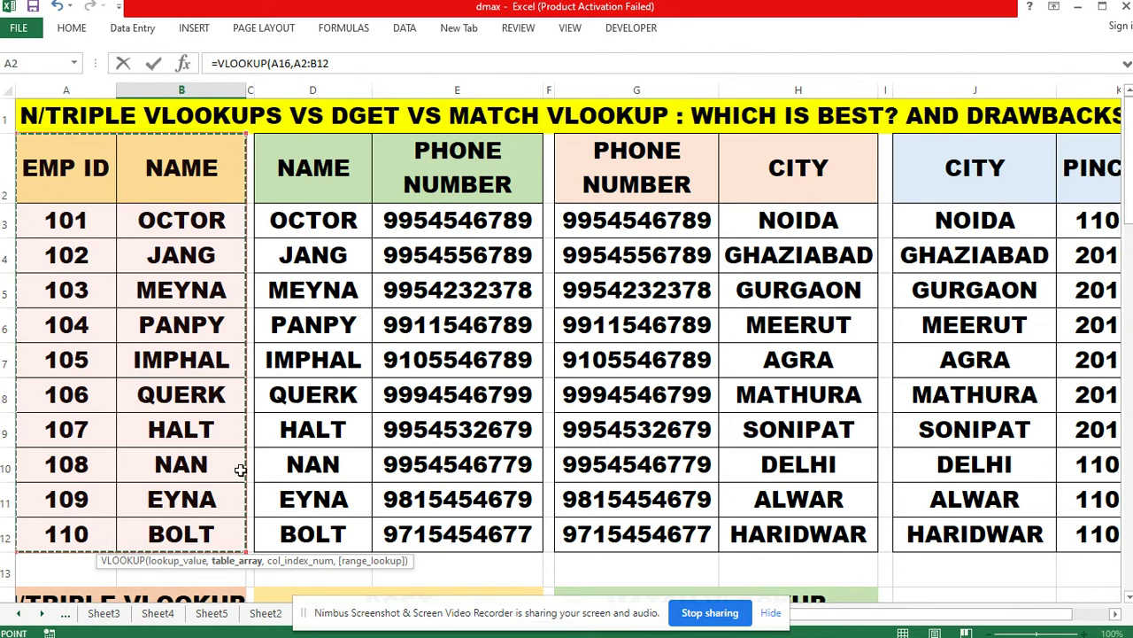
{"action": "scroll", "coordinate": [303, 382], "scroll_direction": "down", "scroll_amount": 2}
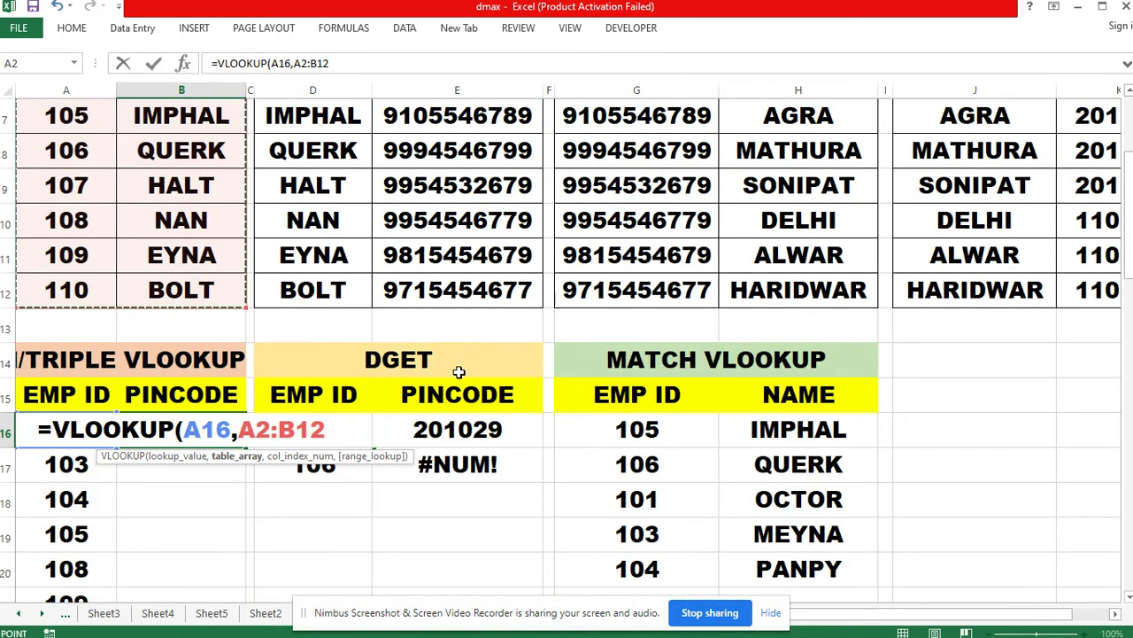
Complete the VLOOKUP in B16 with column index 2 and range lookup 0 for an exact match.
{"action": "type", "text": ","}
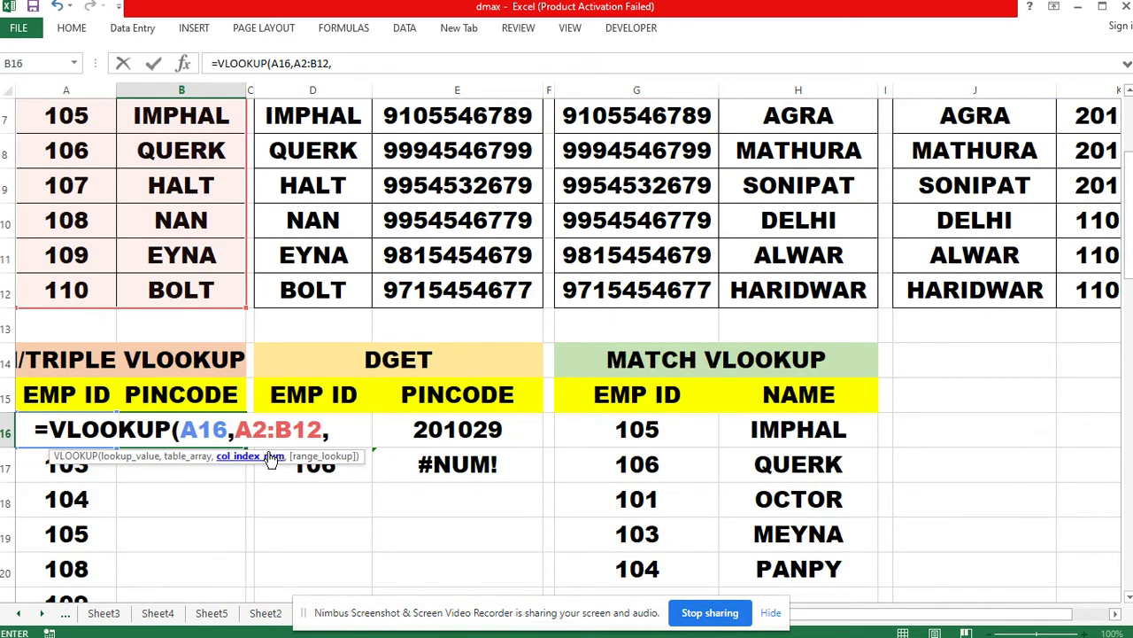
{"action": "type", "text": "2"}
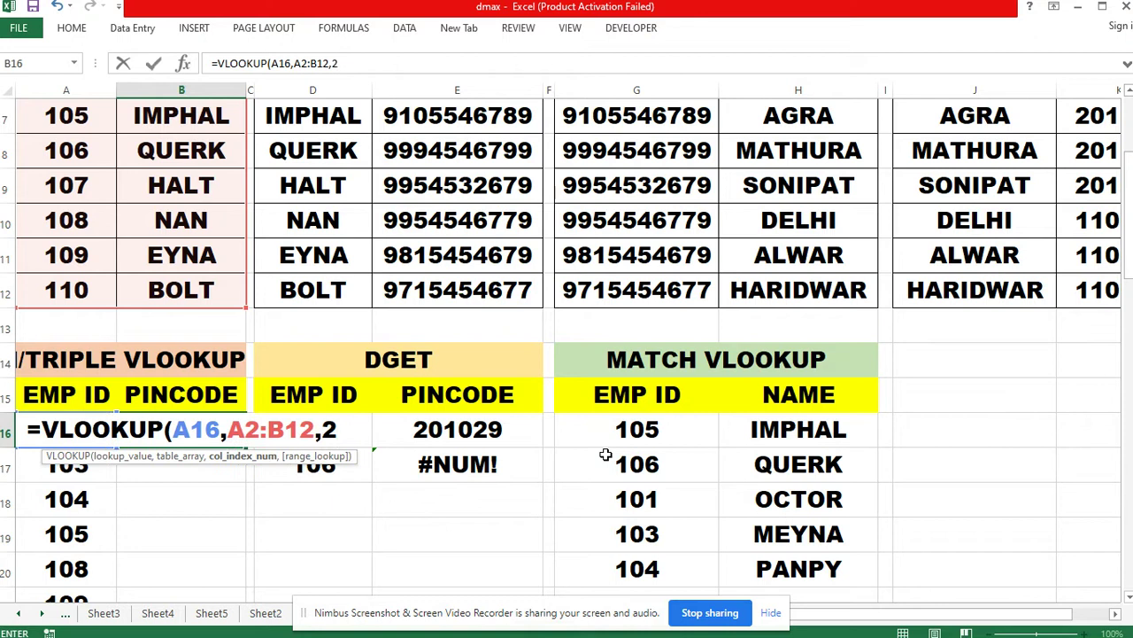
{"action": "type", "text": ",0"}
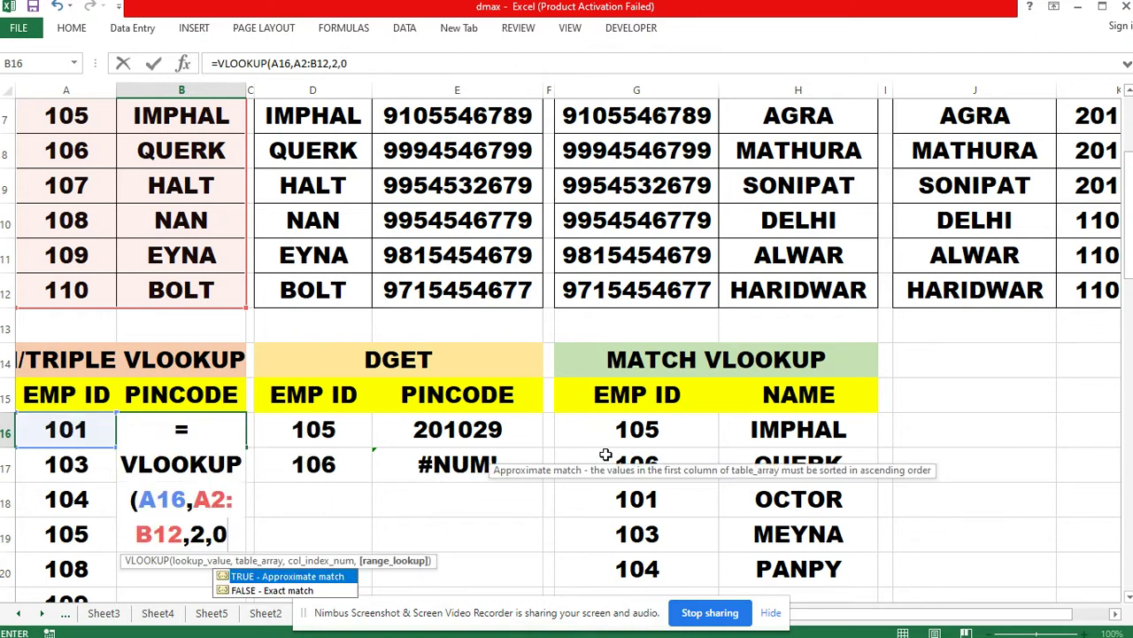
{"action": "type", "text": ")"}
{"action": "key", "text": "Return"}
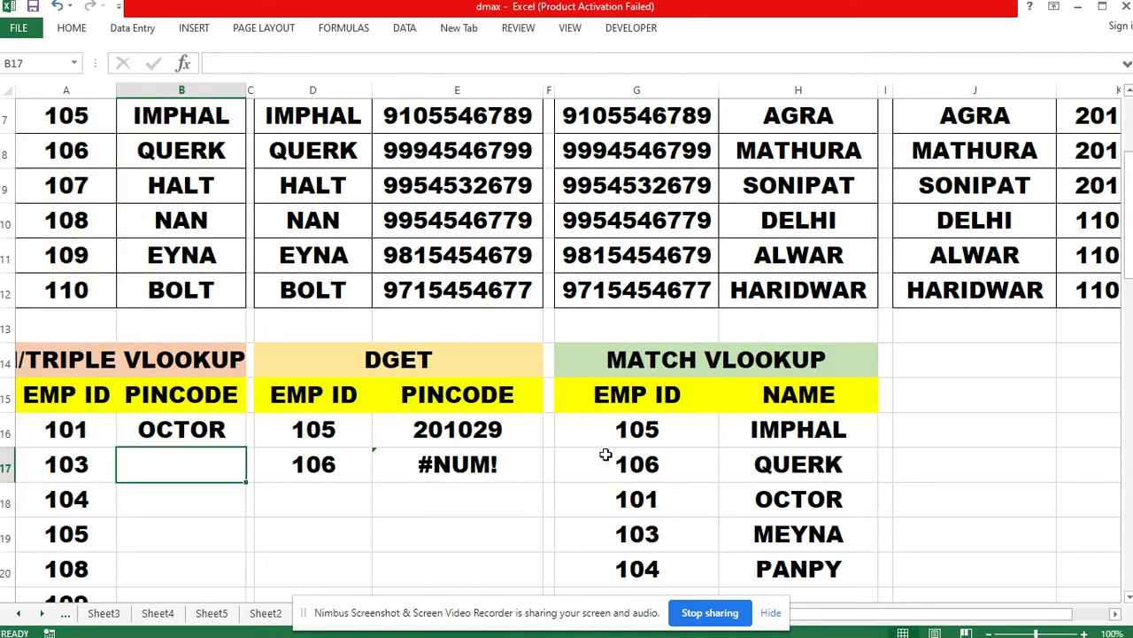
Check B16's result against the employee ID and name table, and examine the matching phone number entry in E3.
{"action": "scroll", "coordinate": [291, 214], "scroll_direction": "up", "scroll_amount": 2}
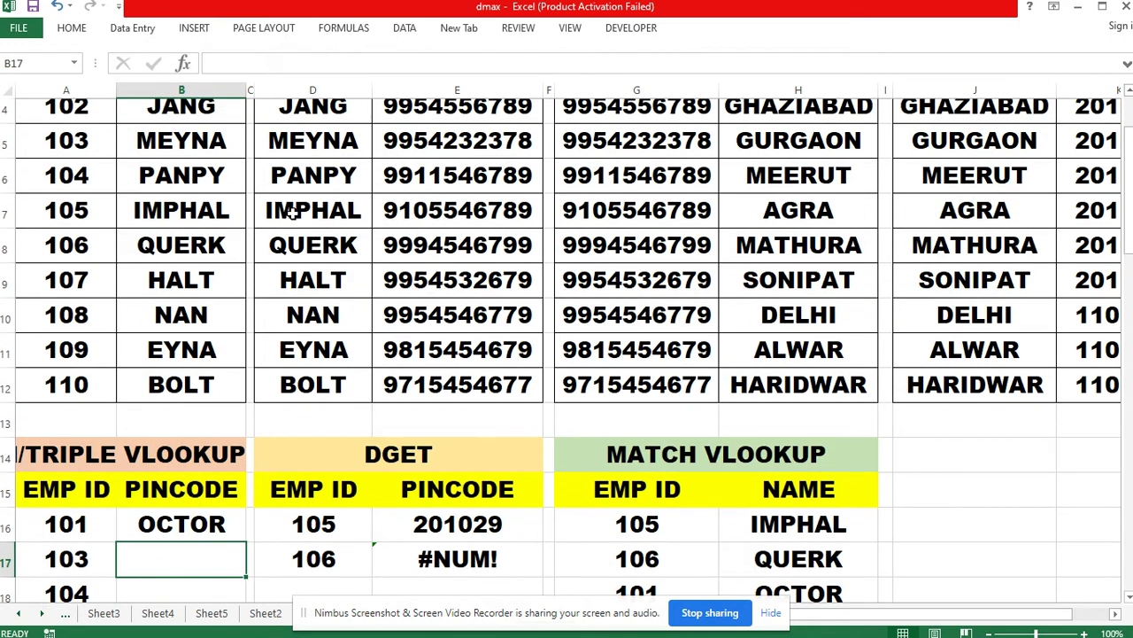
{"action": "scroll", "coordinate": [291, 214], "scroll_direction": "up", "scroll_amount": 1}
{"action": "left_click", "coordinate": [80, 223]}
{"action": "left_click", "coordinate": [163, 220]}
{"action": "scroll", "coordinate": [400, 406], "scroll_direction": "down", "scroll_amount": 2}
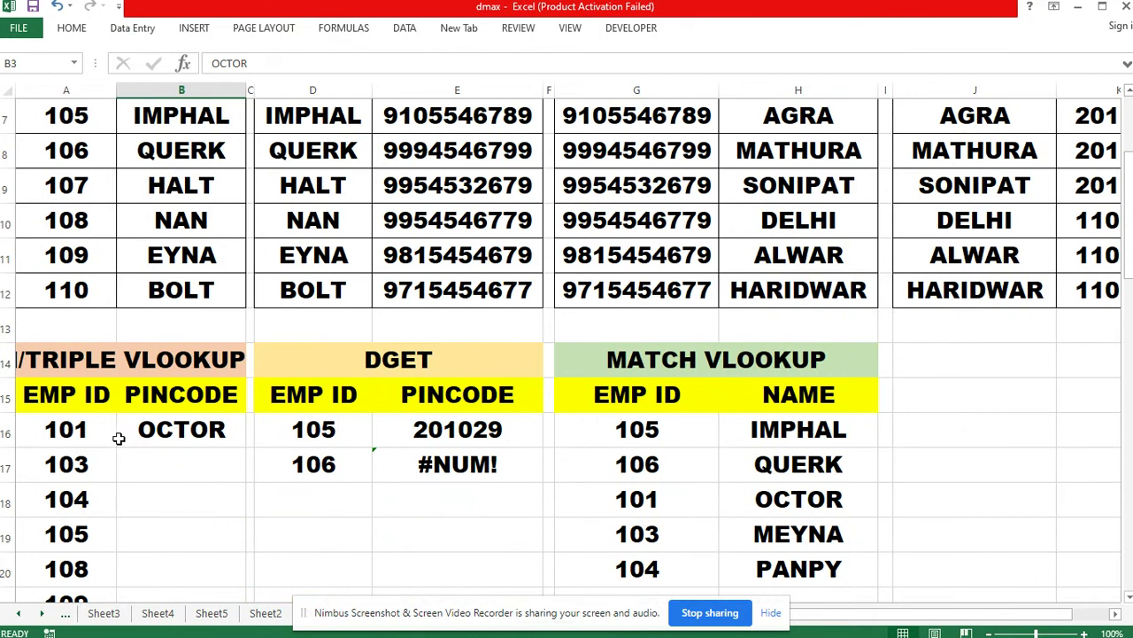
{"action": "left_click", "coordinate": [55, 430]}
{"action": "scroll", "coordinate": [195, 444], "scroll_direction": "up", "scroll_amount": 1}
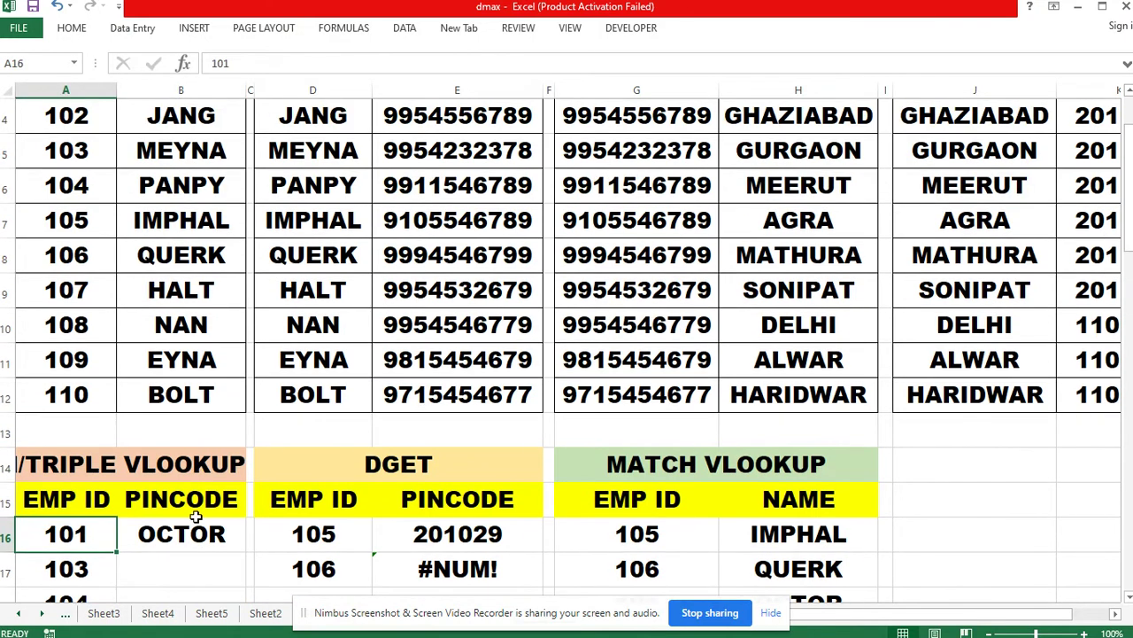
{"action": "left_click", "coordinate": [173, 534]}
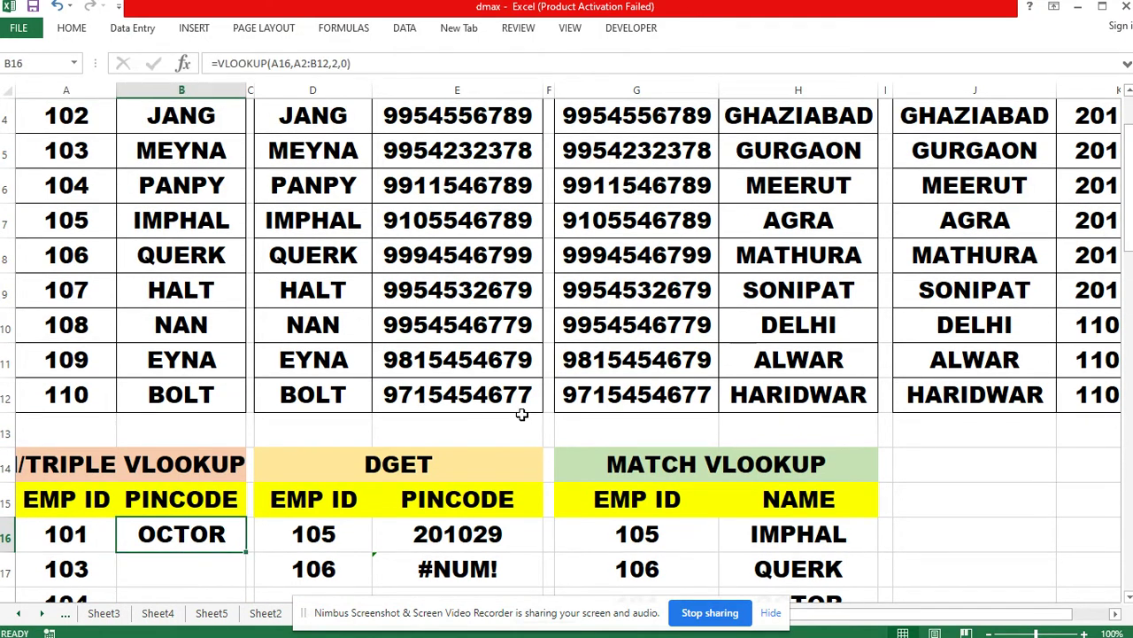
{"action": "scroll", "coordinate": [469, 228], "scroll_direction": "up", "scroll_amount": 1}
{"action": "left_click", "coordinate": [459, 159]}
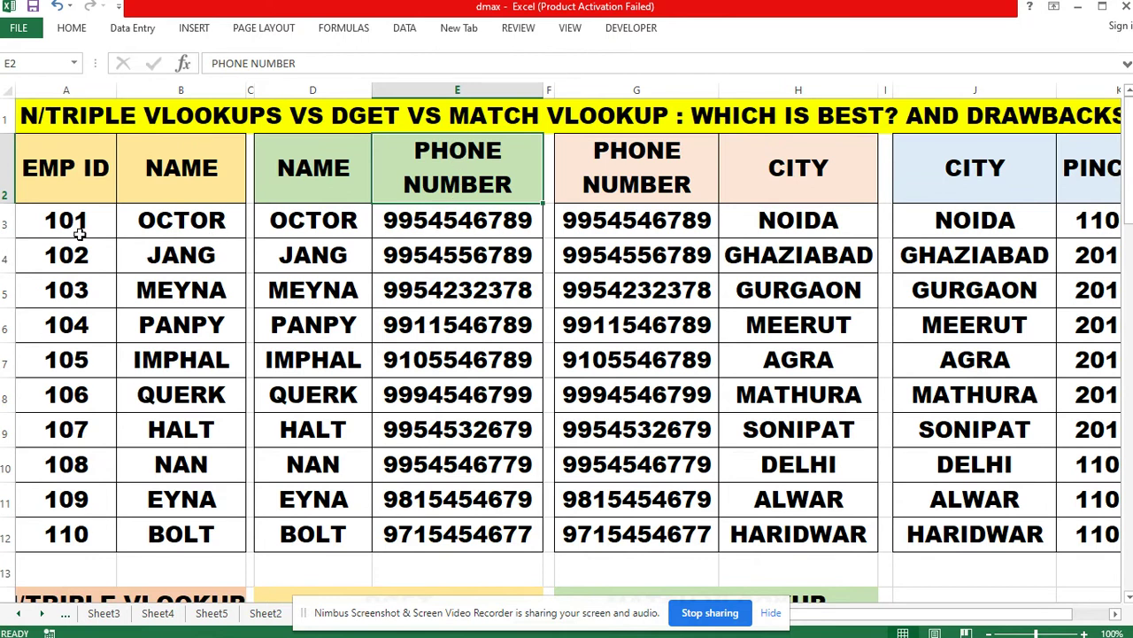
{"action": "left_click", "coordinate": [444, 221]}
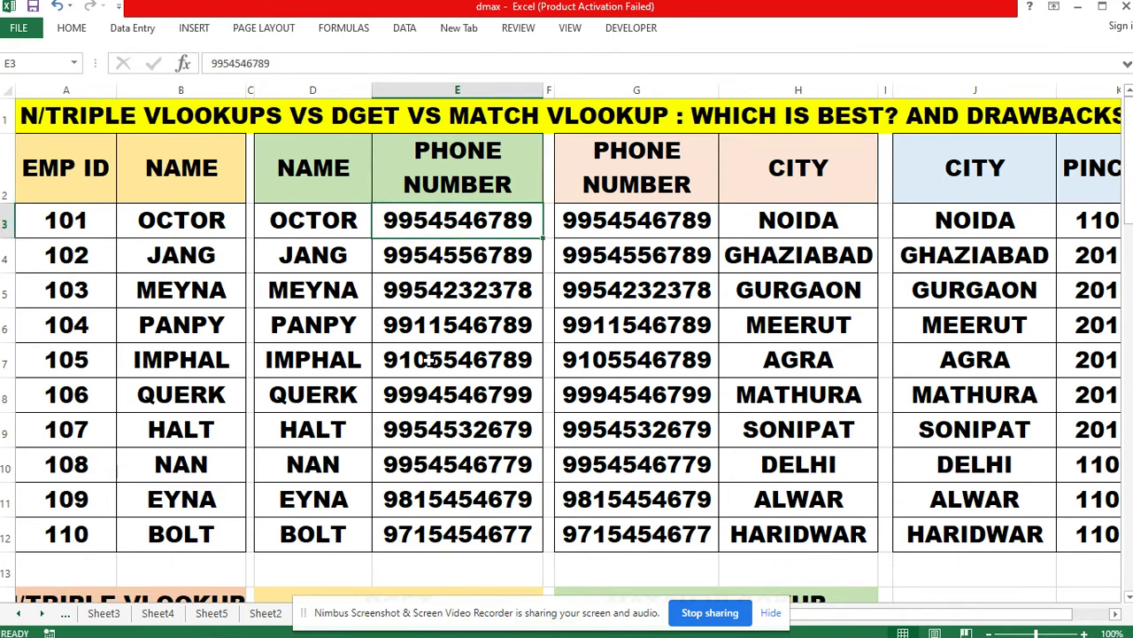
{"action": "scroll", "coordinate": [433, 318], "scroll_direction": "down", "scroll_amount": 3}
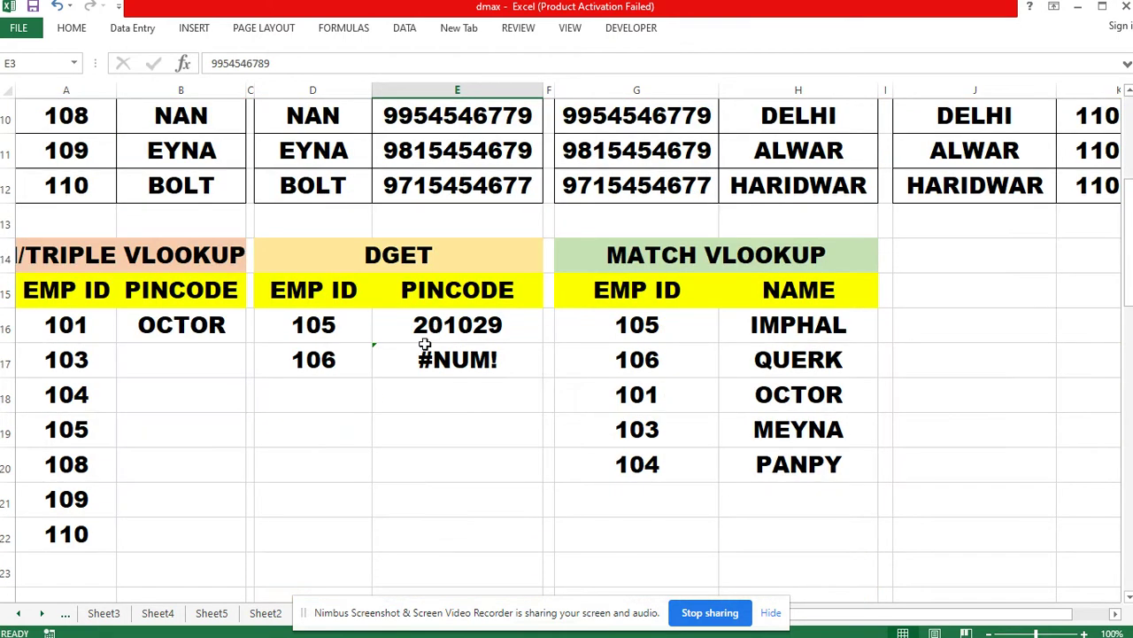
Wrap the B16 formula in an outer VLOOKUP so the existing lookup becomes its lookup value.
{"action": "left_click", "coordinate": [179, 321]}
{"action": "double_click", "coordinate": [180, 324]}
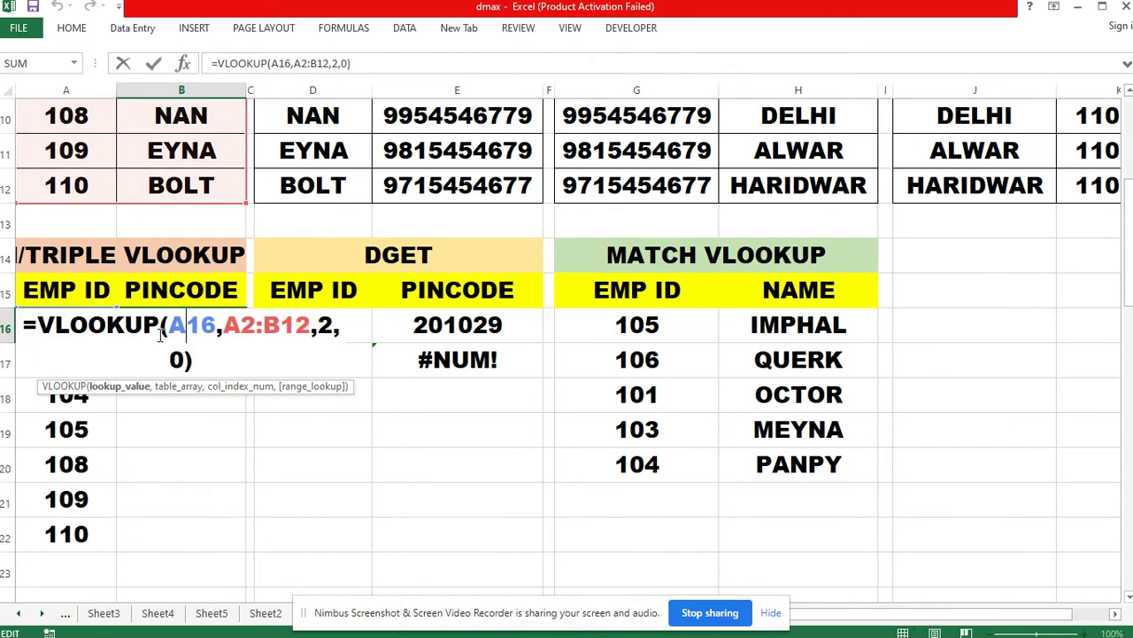
{"action": "left_click", "coordinate": [40, 324]}
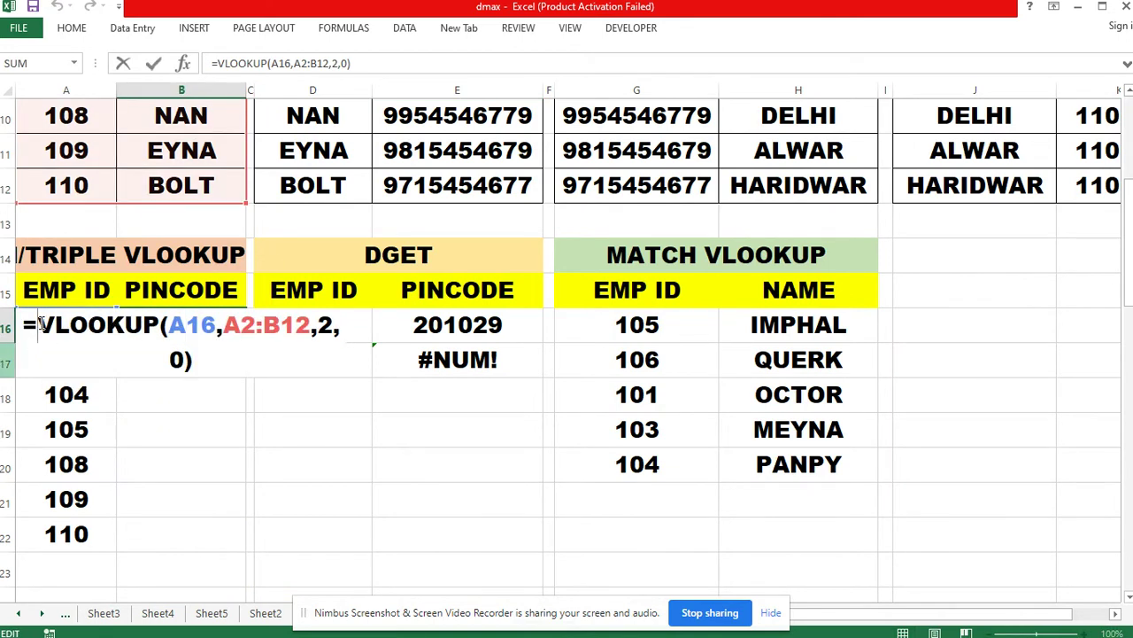
{"action": "type", "text": "V"}
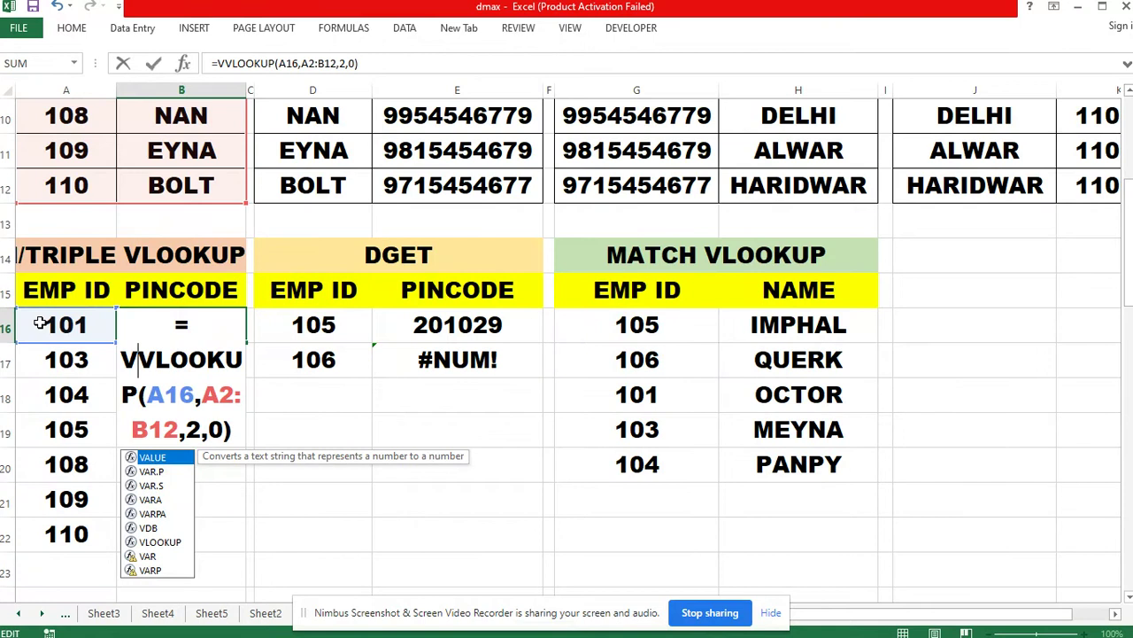
{"action": "type", "text": "L"}
{"action": "key", "text": "Tab"}
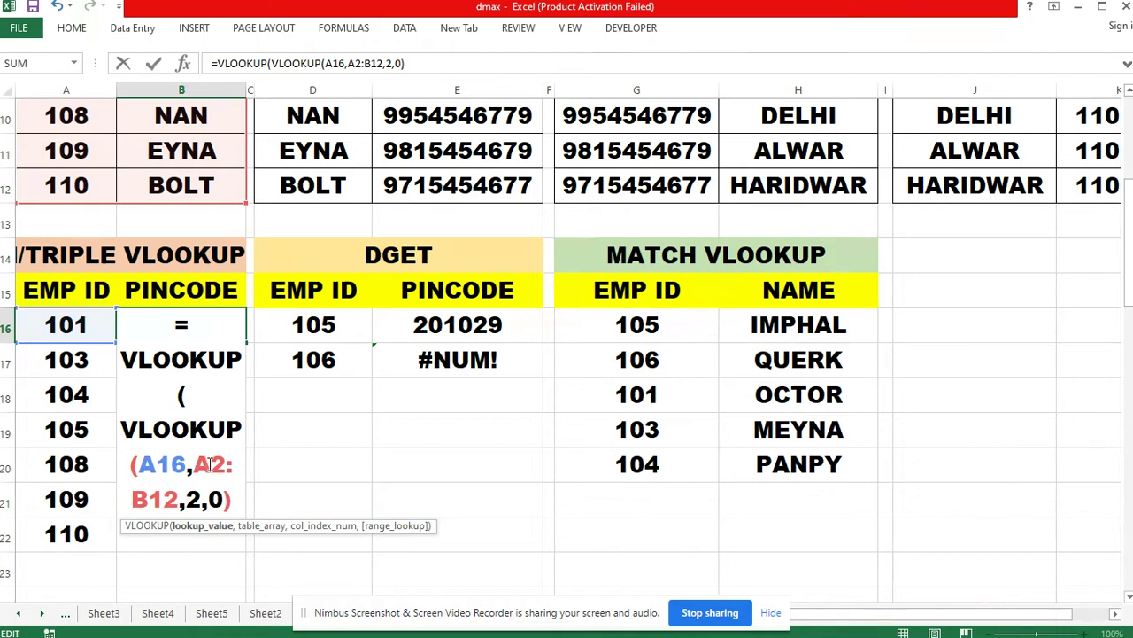
Add the name and phone number table D2:E12 as the outer VLOOKUP's table array in B16.
{"action": "left_click_drag", "start_coordinate": [211, 479], "coordinate": [181, 499]}
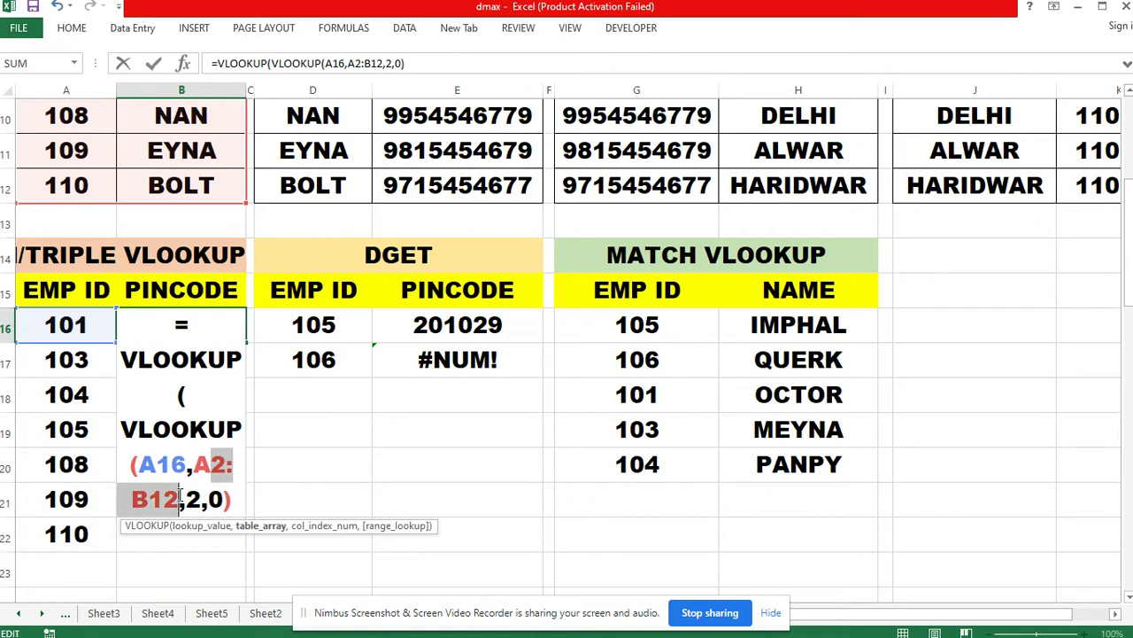
{"action": "left_click", "coordinate": [241, 498]}
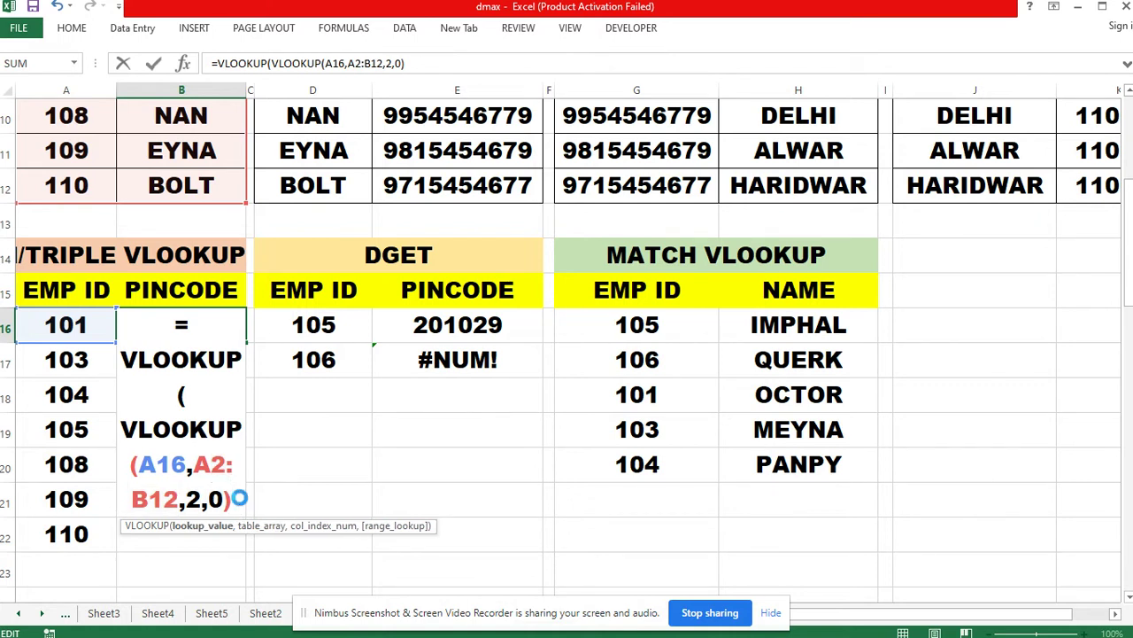
{"action": "type", "text": "2:B12"}
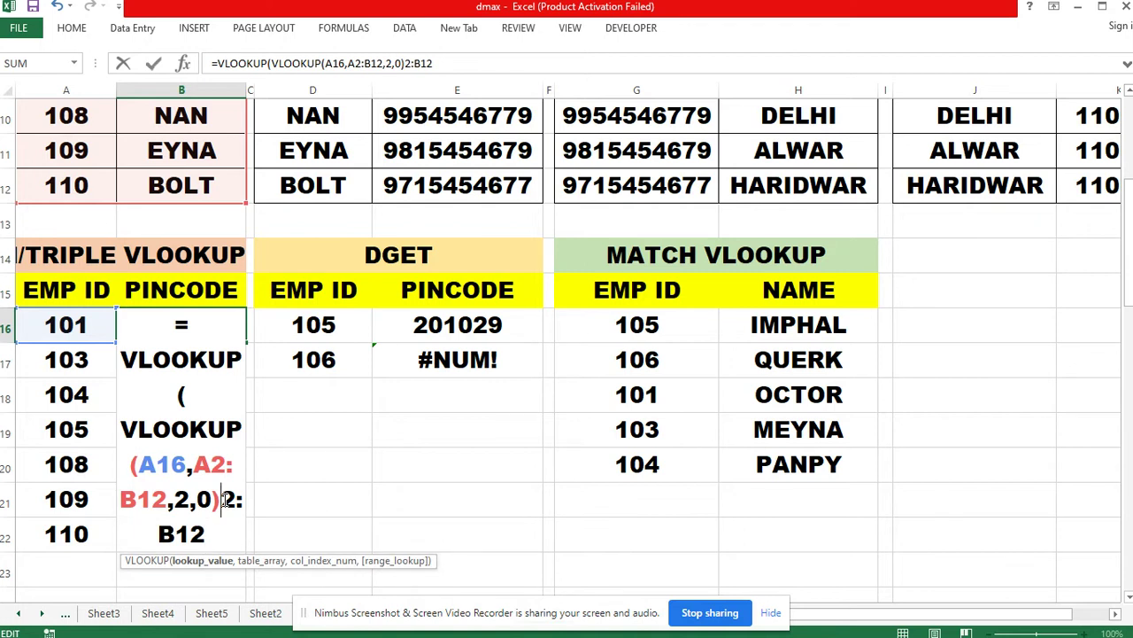
{"action": "type", "text": "D"}
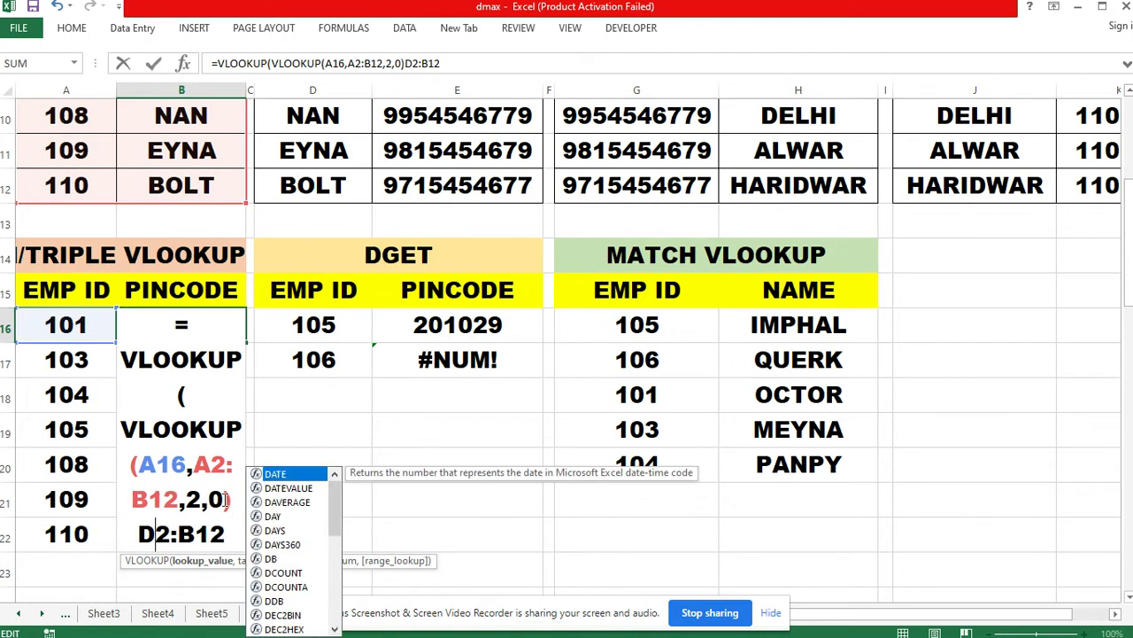
{"action": "left_click", "coordinate": [196, 533]}
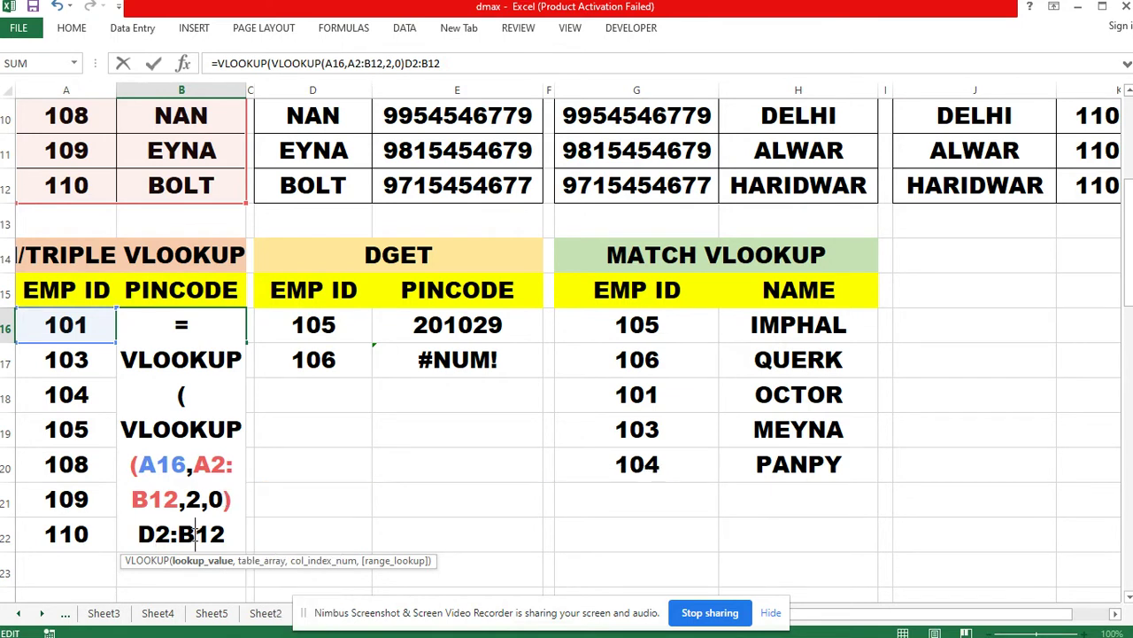
{"action": "key", "text": "BackSpace"}
{"action": "type", "text": "E"}
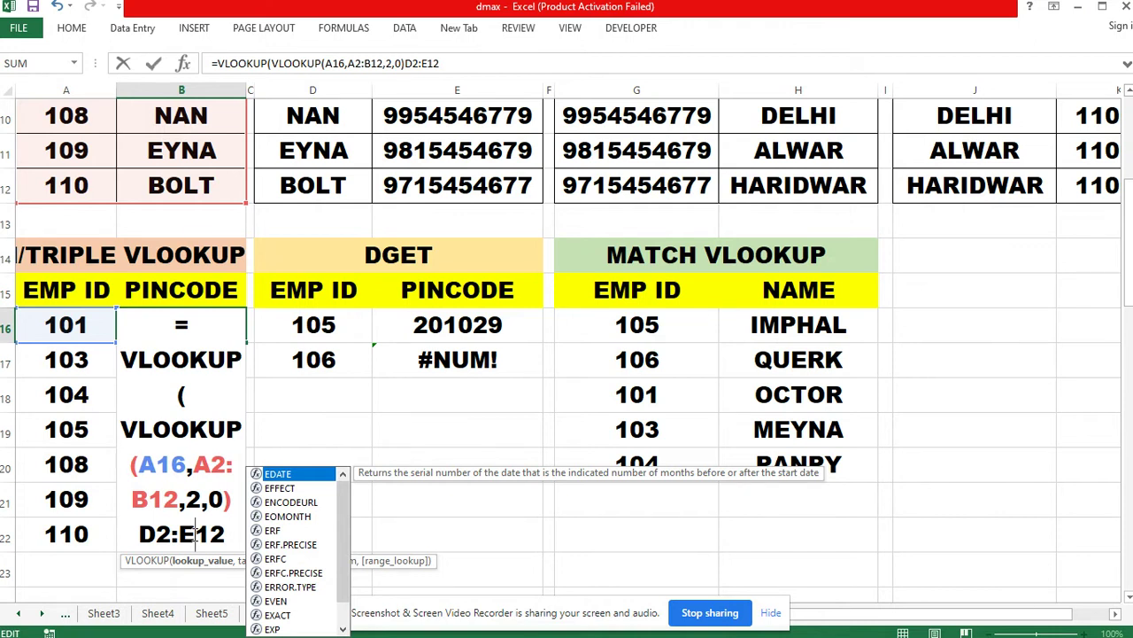
{"action": "left_click", "coordinate": [234, 504]}
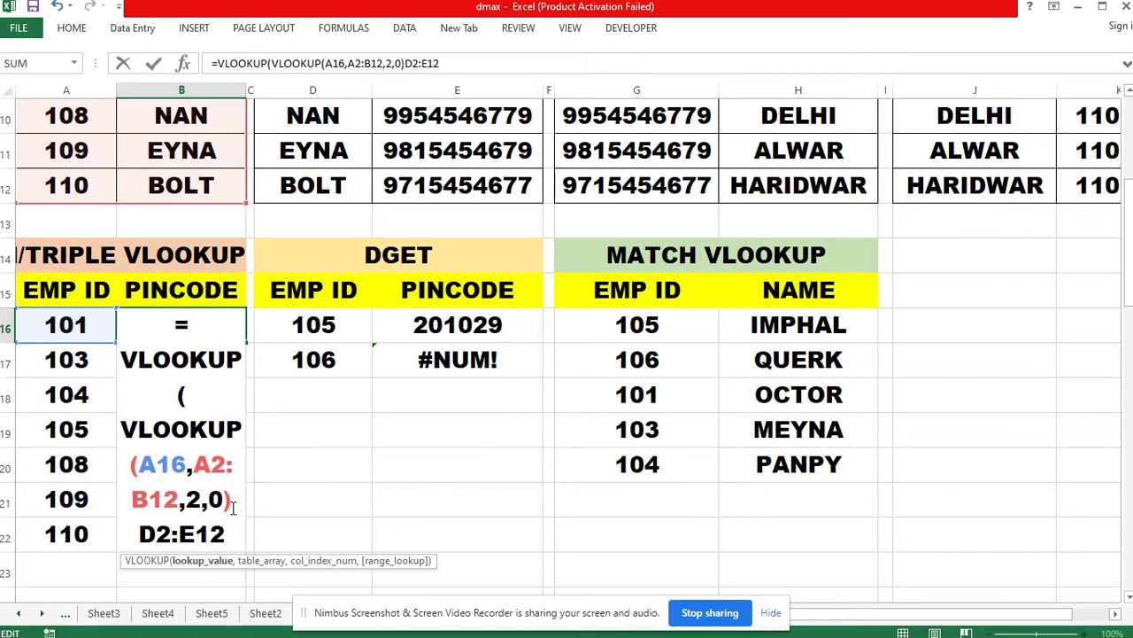
{"action": "type", "text": ","}
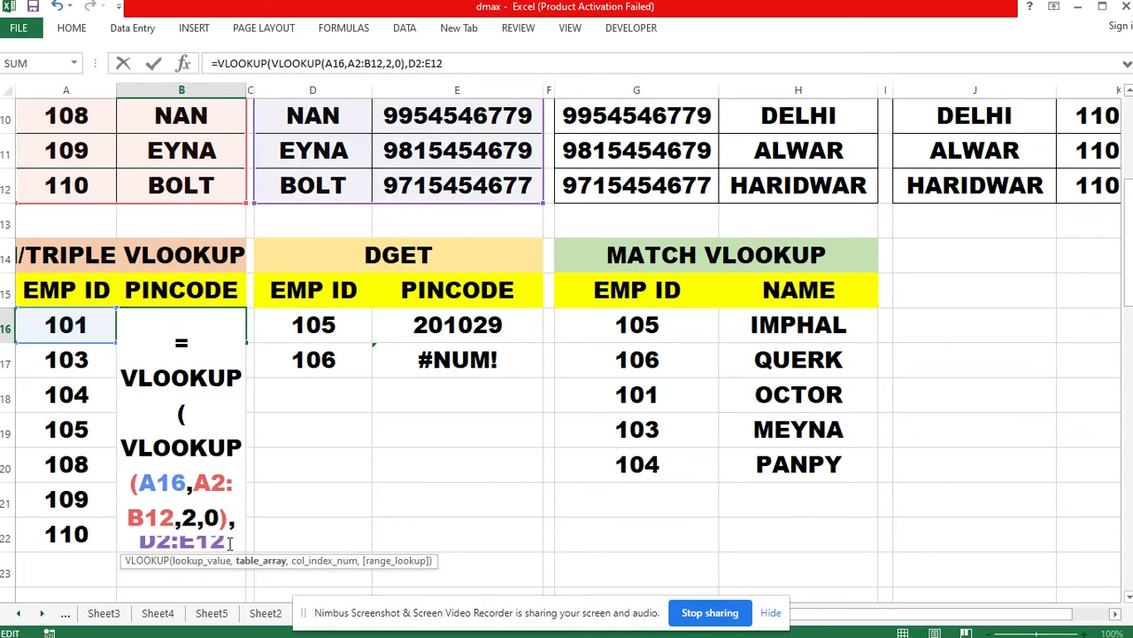
Complete the outer VLOOKUP in B16 with column index 2 and range lookup 0, and widen column B to fit the full number.
{"action": "type", "text": "2,"}
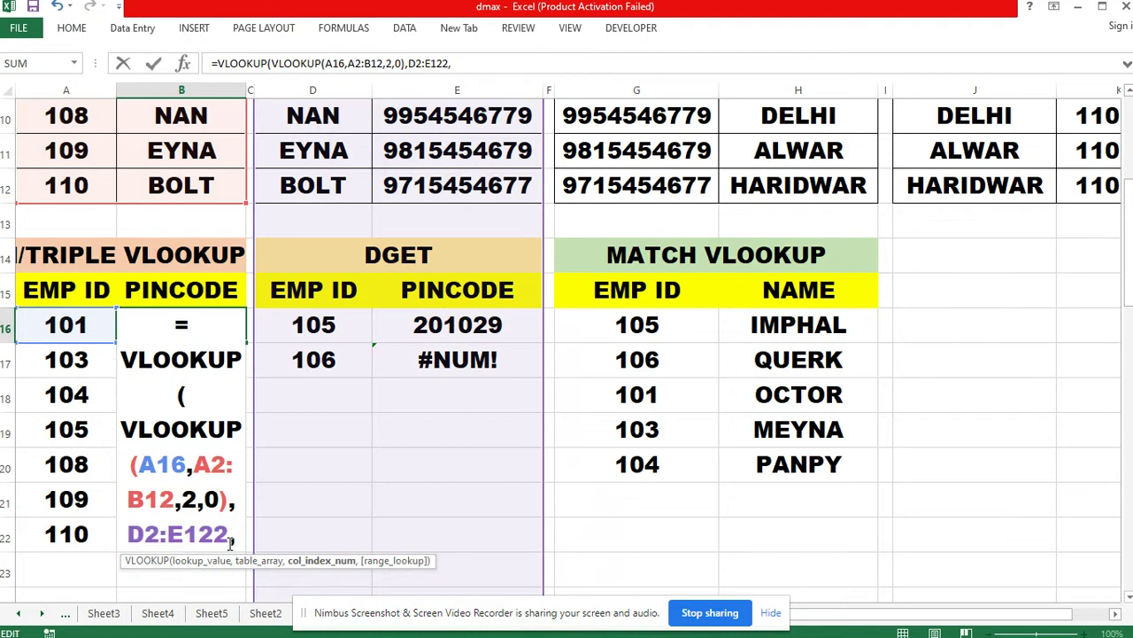
{"action": "key", "text": "BackSpace"}
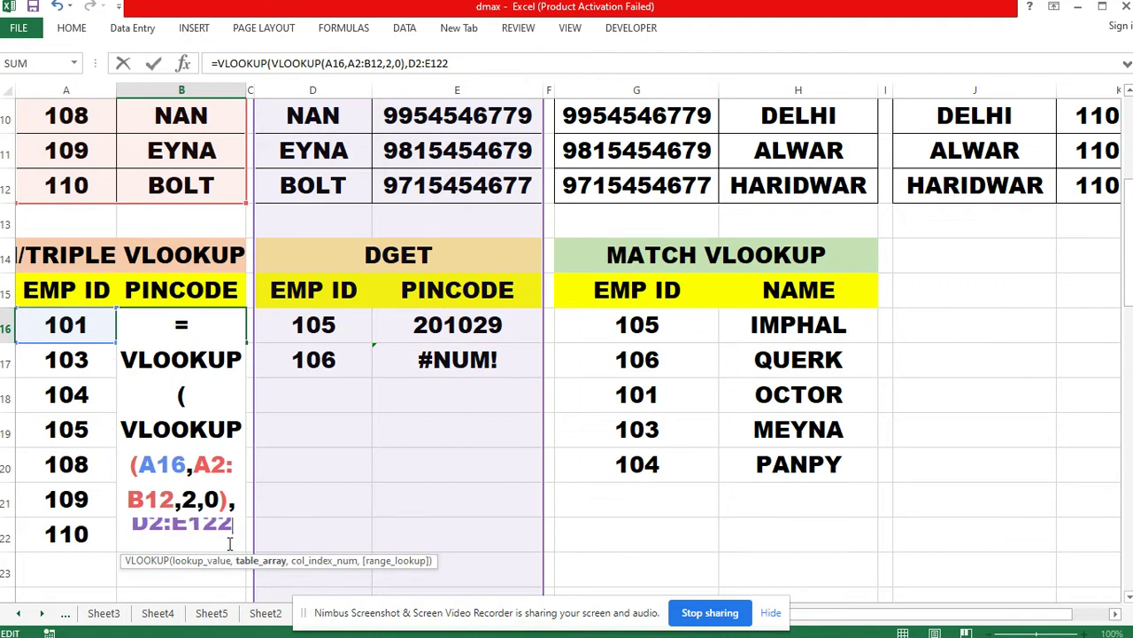
{"action": "key", "text": "BackSpace"}
{"action": "type", "text": ","}
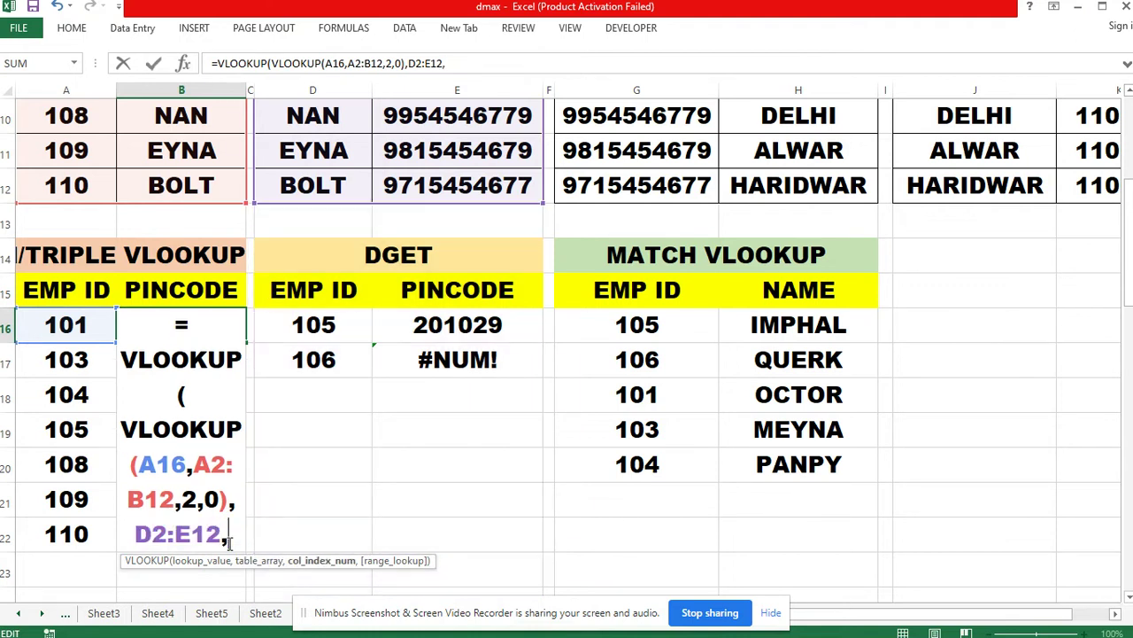
{"action": "type", "text": "2,0"}
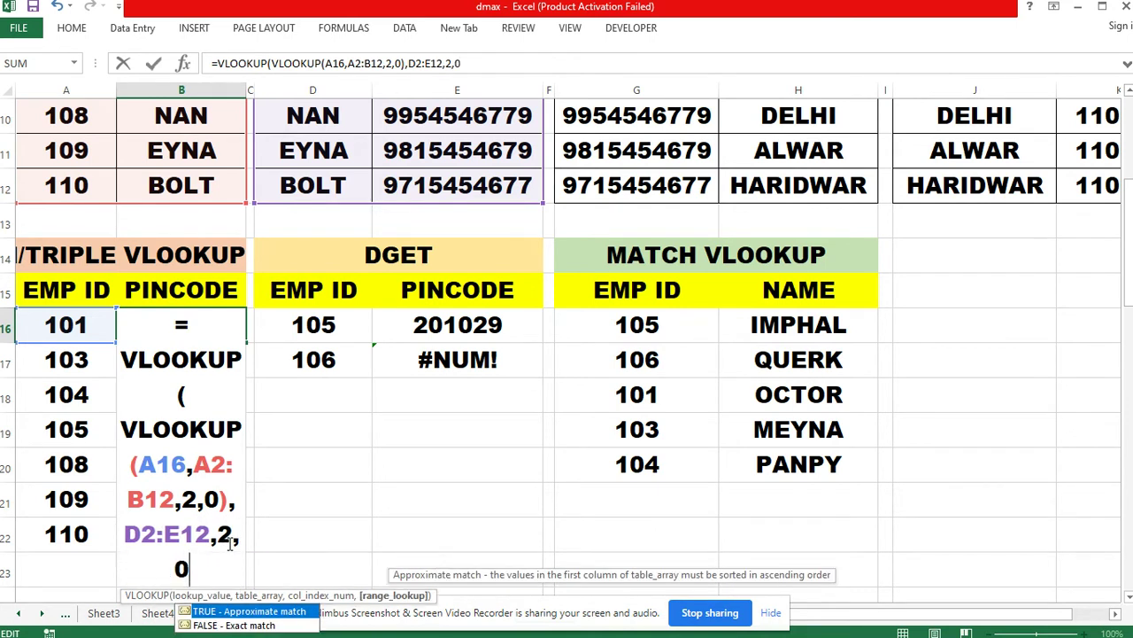
{"action": "type", "text": ")"}
{"action": "key", "text": "Return"}
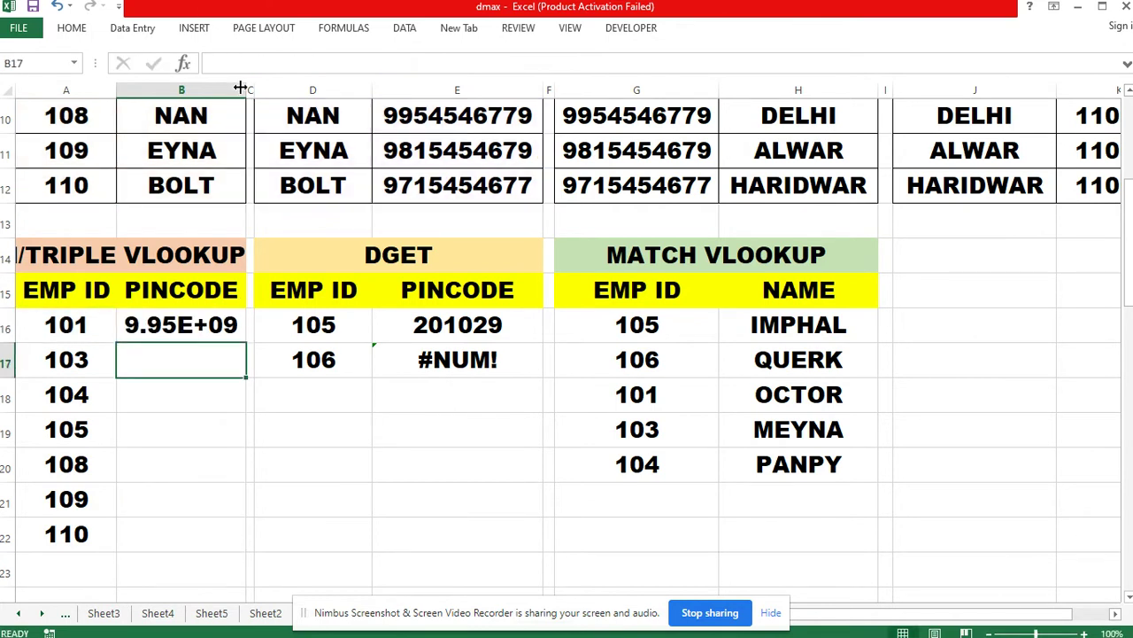
{"action": "left_click_drag", "start_coordinate": [245, 89], "coordinate": [282, 89]}
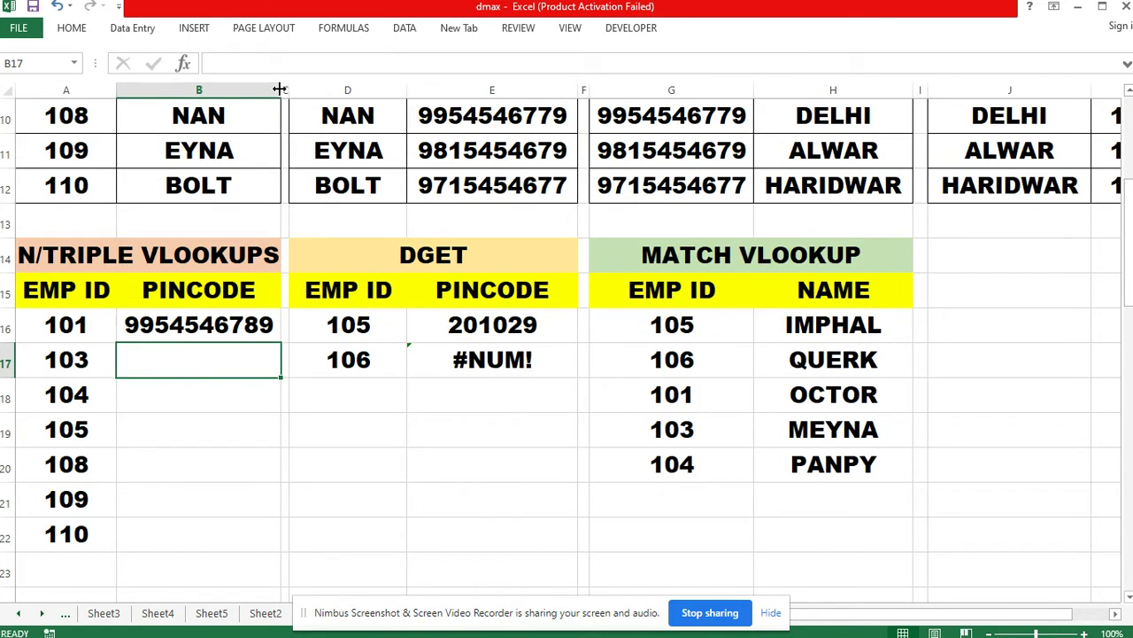
Compare the nested VLOOKUP's result in B16 with the phone number in E3.
{"action": "left_click", "coordinate": [177, 323]}
{"action": "scroll", "coordinate": [427, 346], "scroll_direction": "up", "scroll_amount": 3}
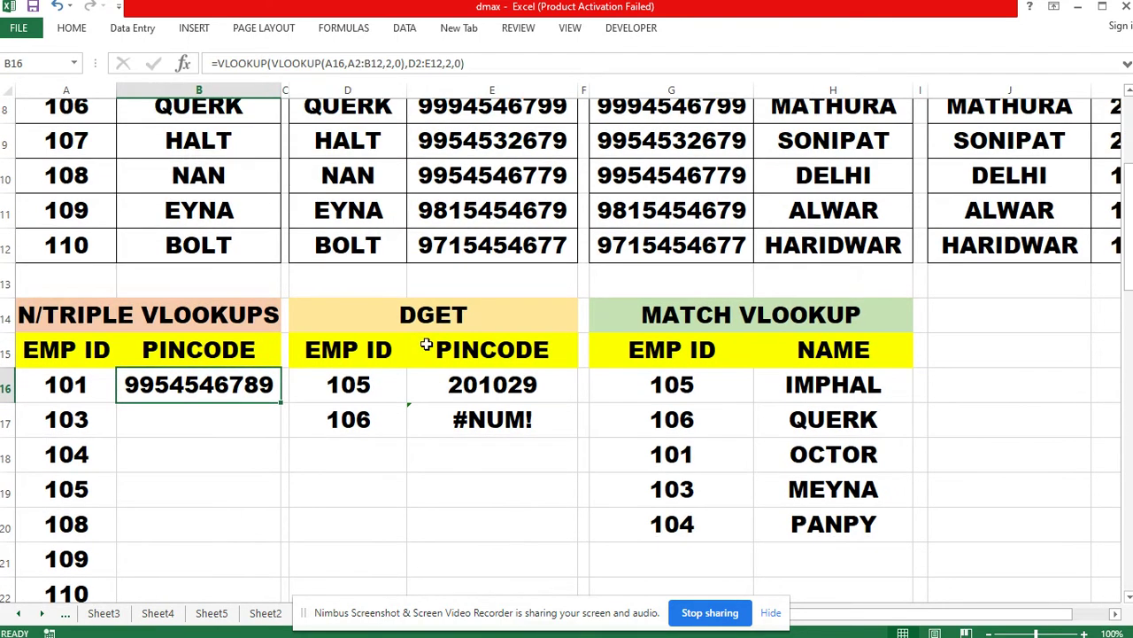
{"action": "left_click", "coordinate": [489, 223]}
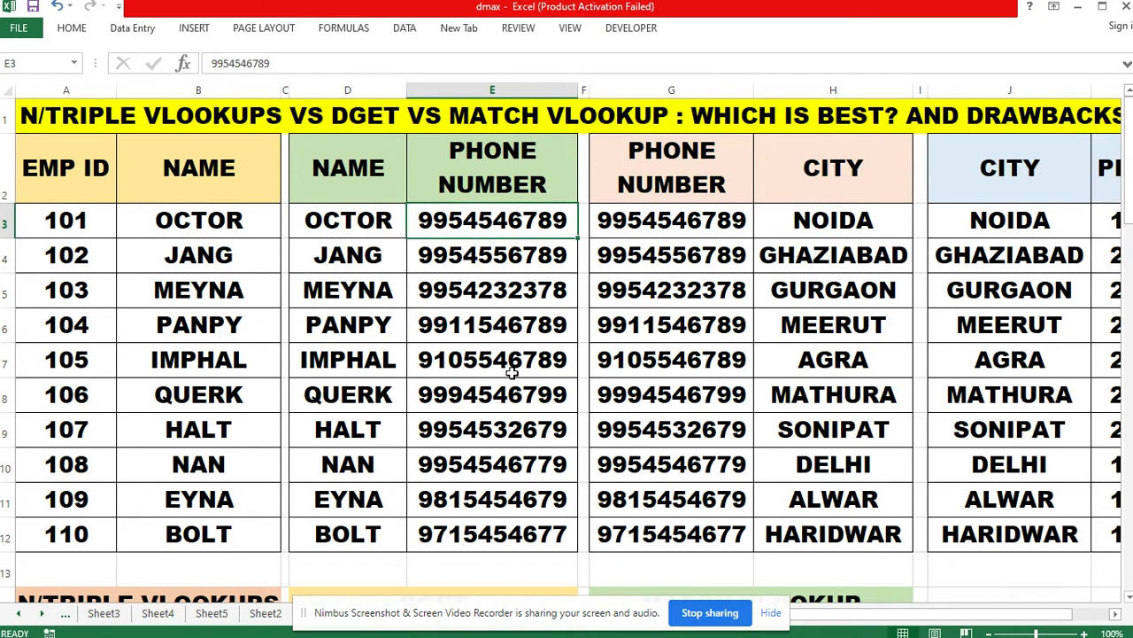
{"action": "scroll", "coordinate": [512, 372], "scroll_direction": "down", "scroll_amount": 1}
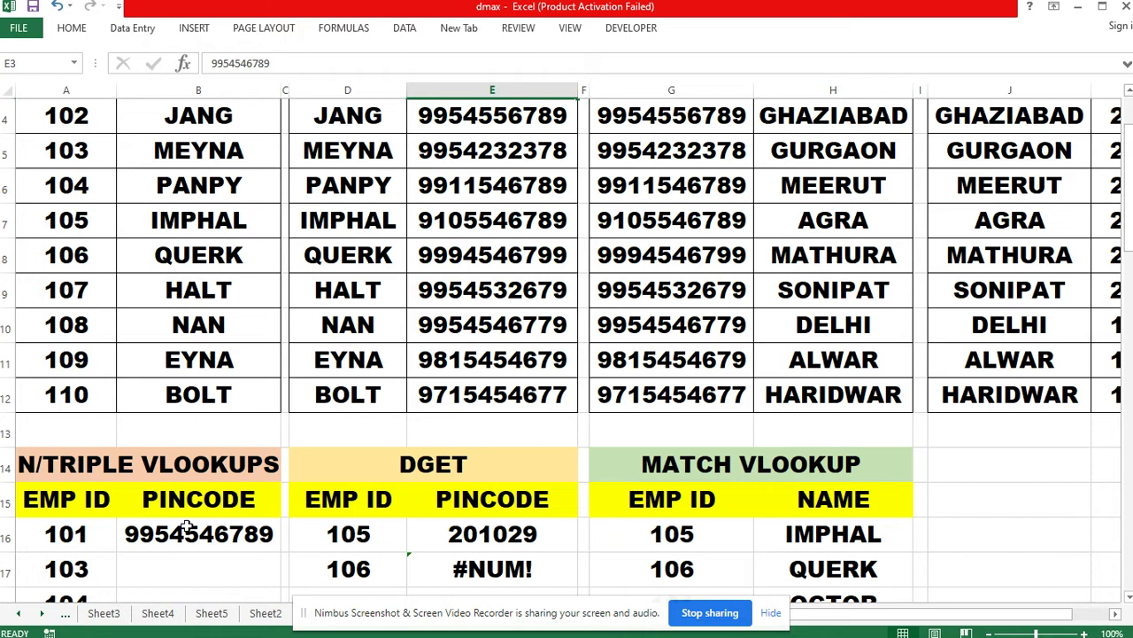
{"action": "scroll", "coordinate": [512, 326], "scroll_direction": "up", "scroll_amount": 1}
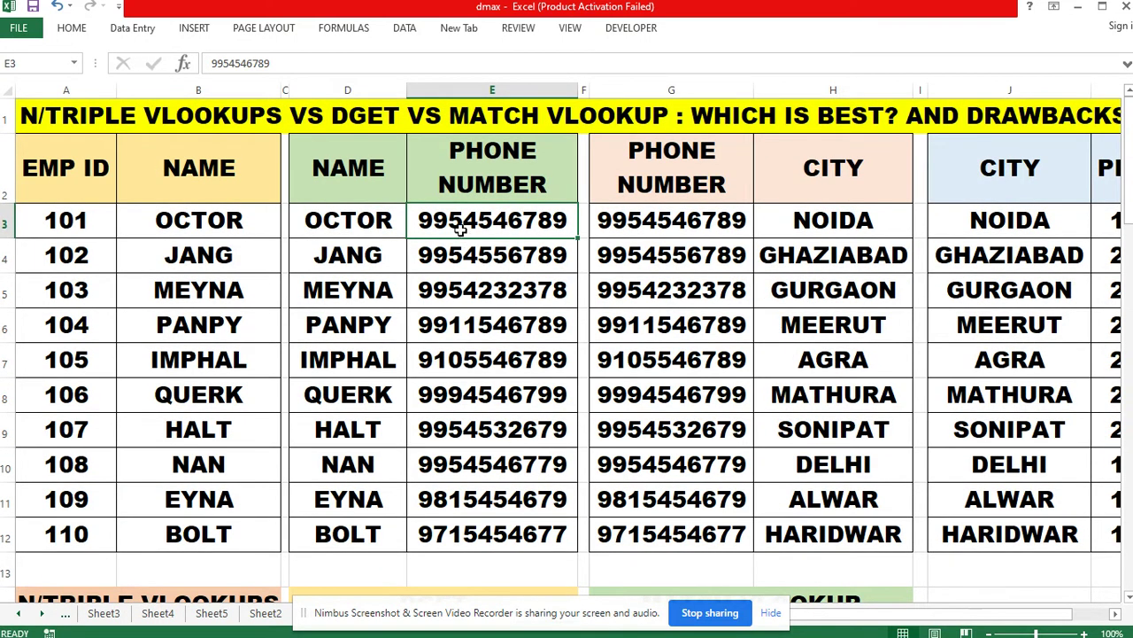
{"action": "scroll", "coordinate": [457, 430], "scroll_direction": "down", "scroll_amount": 1}
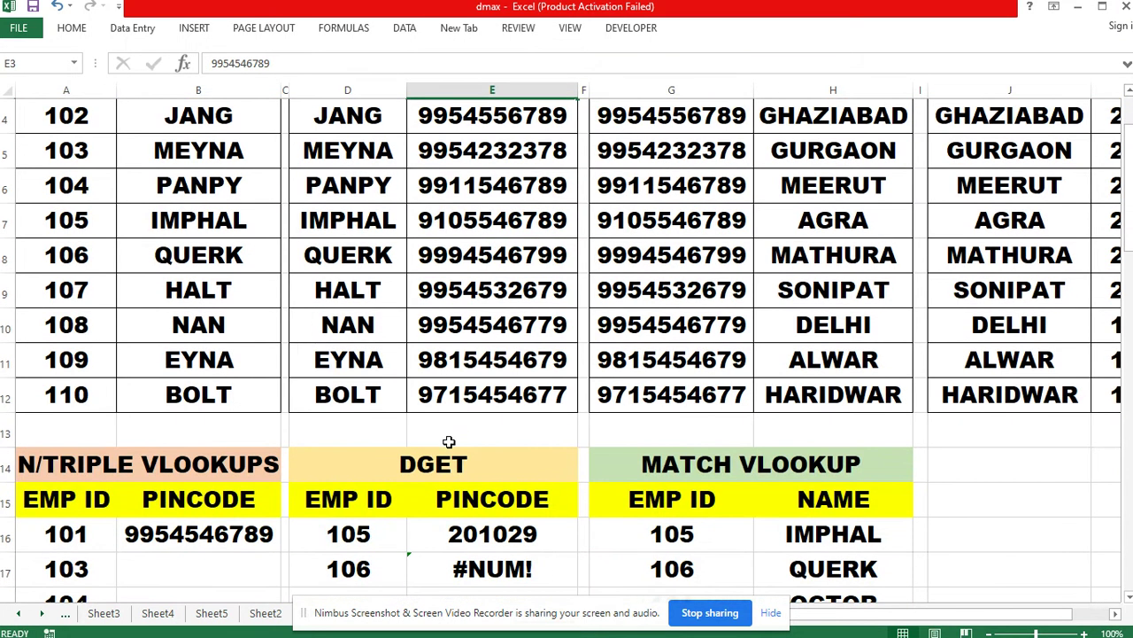
{"action": "left_click", "coordinate": [203, 540]}
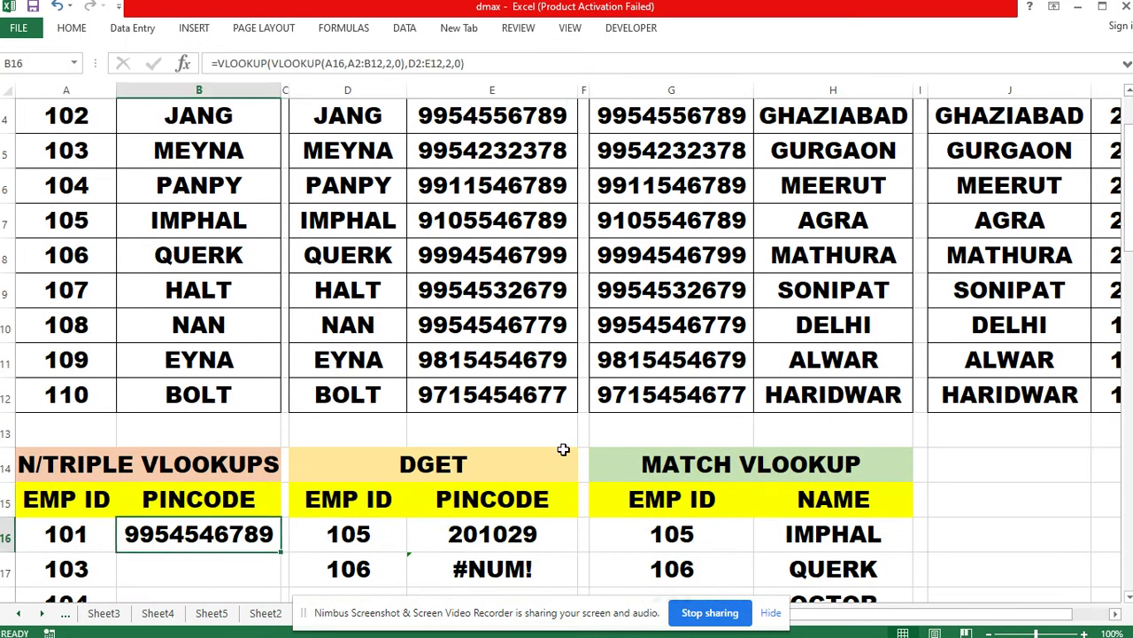
Check the city for employee 101 in H3, and wrap the B16 formula in a third VLOOKUP so the existing formula becomes its lookup value.
{"action": "scroll", "coordinate": [440, 411], "scroll_direction": "up", "scroll_amount": 1}
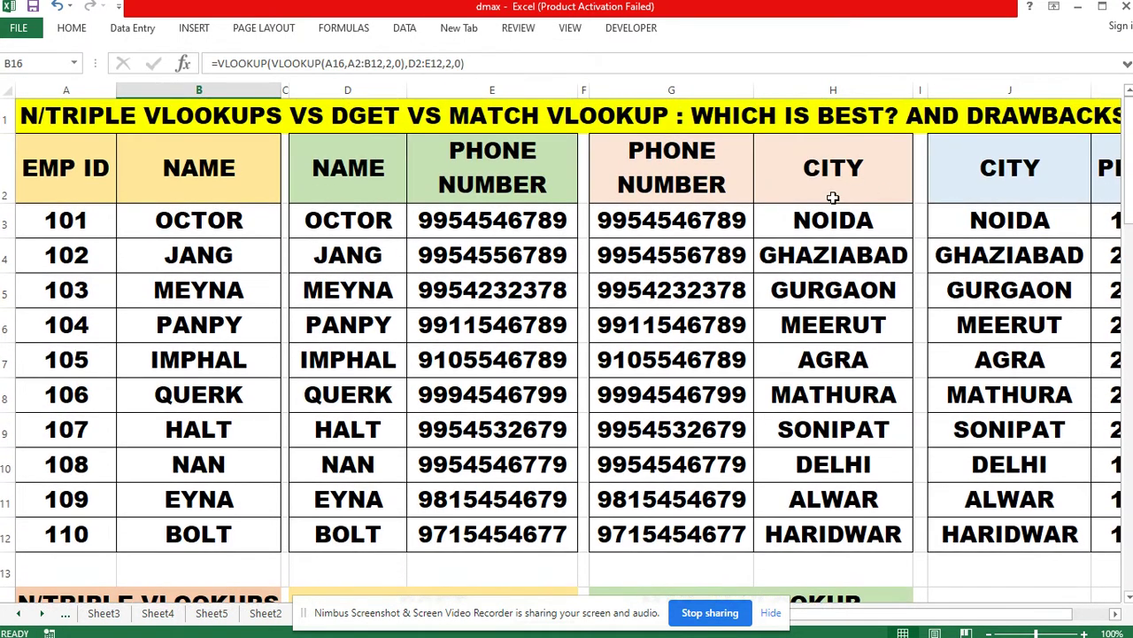
{"action": "left_click", "coordinate": [824, 218]}
{"action": "left_click", "coordinate": [184, 225]}
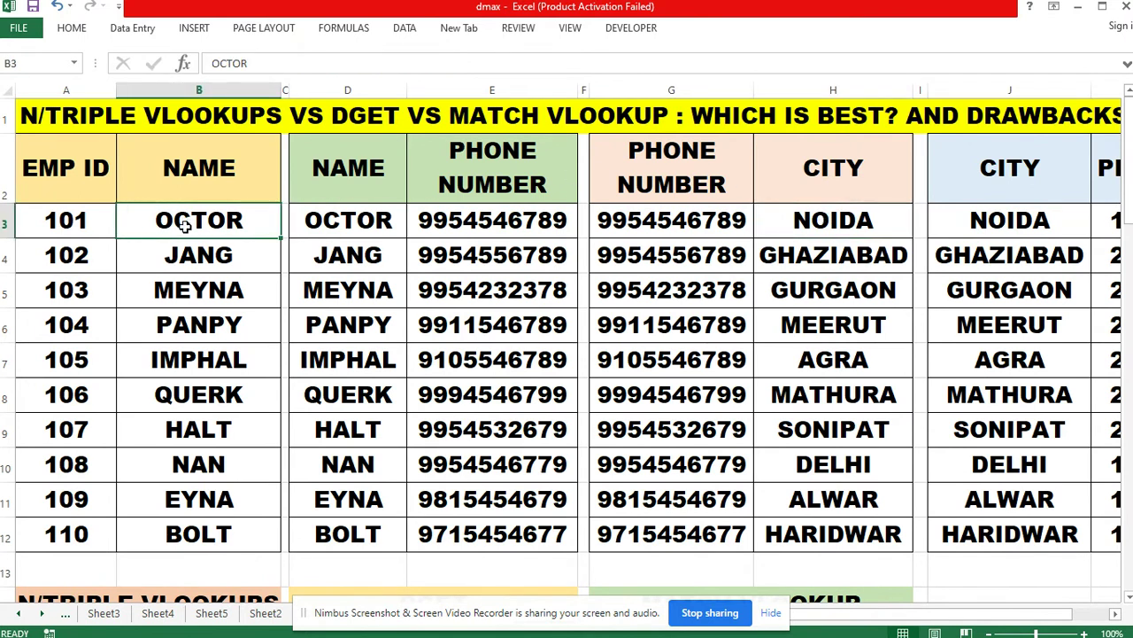
{"action": "left_click", "coordinate": [848, 220]}
{"action": "scroll", "coordinate": [725, 326], "scroll_direction": "down", "scroll_amount": 1}
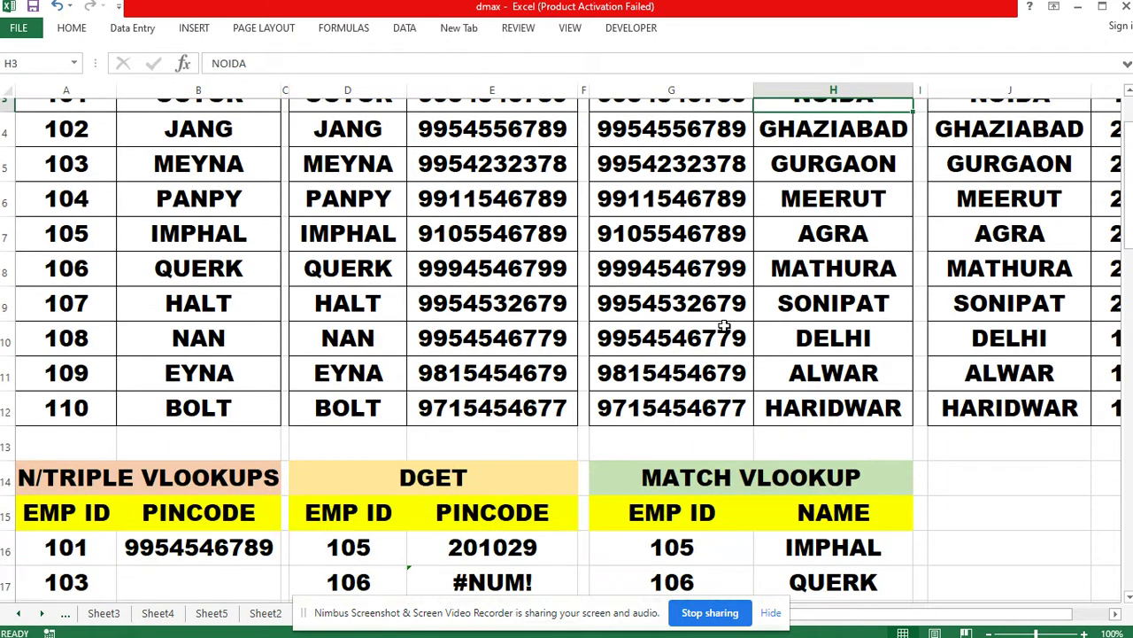
{"action": "double_click", "coordinate": [213, 530]}
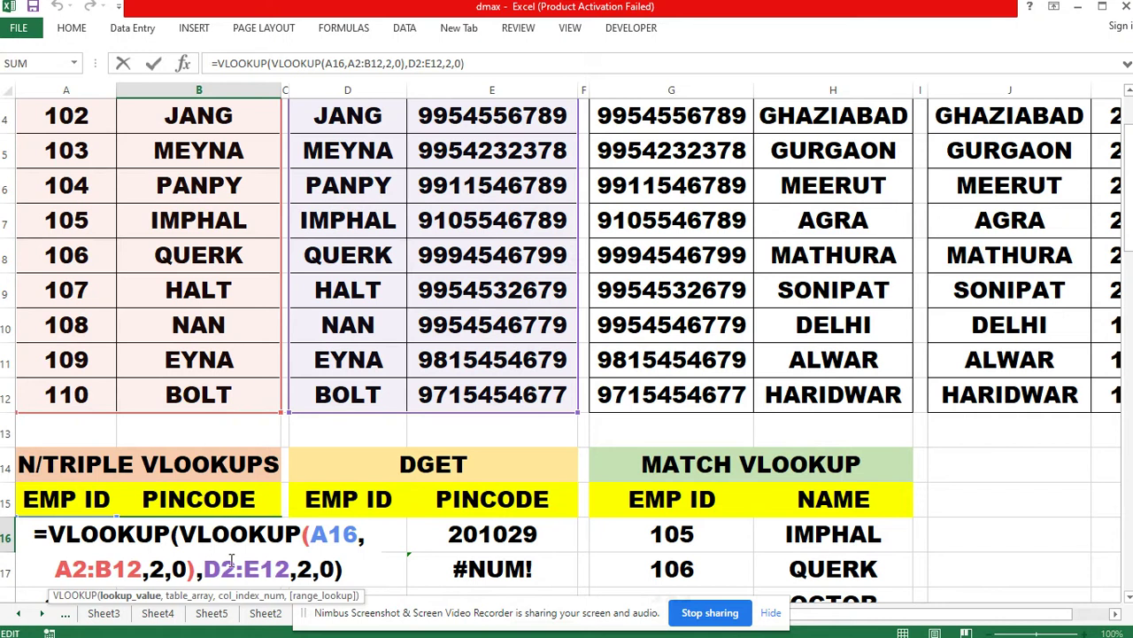
{"action": "left_click", "coordinate": [59, 536]}
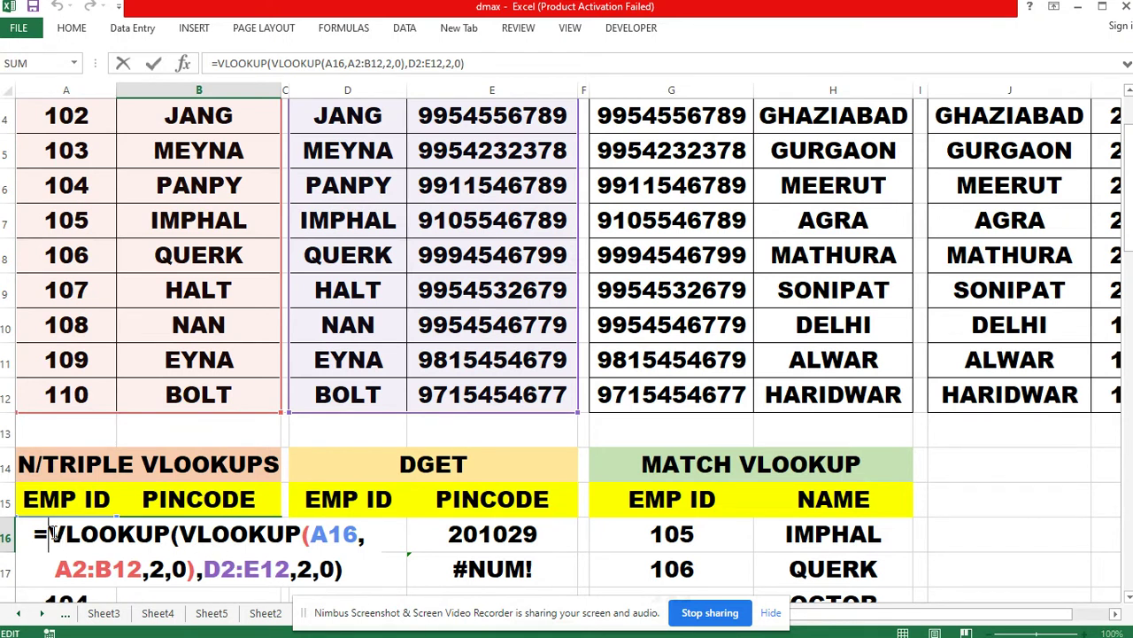
{"action": "type", "text": "VLOO"}
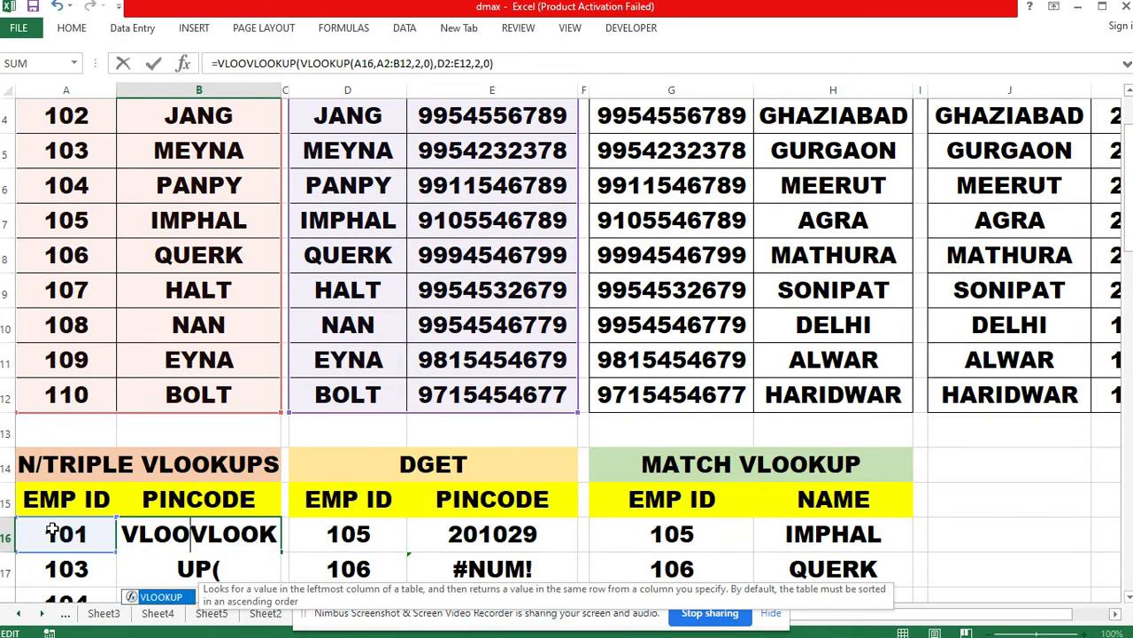
{"action": "type", "text": "KUP("}
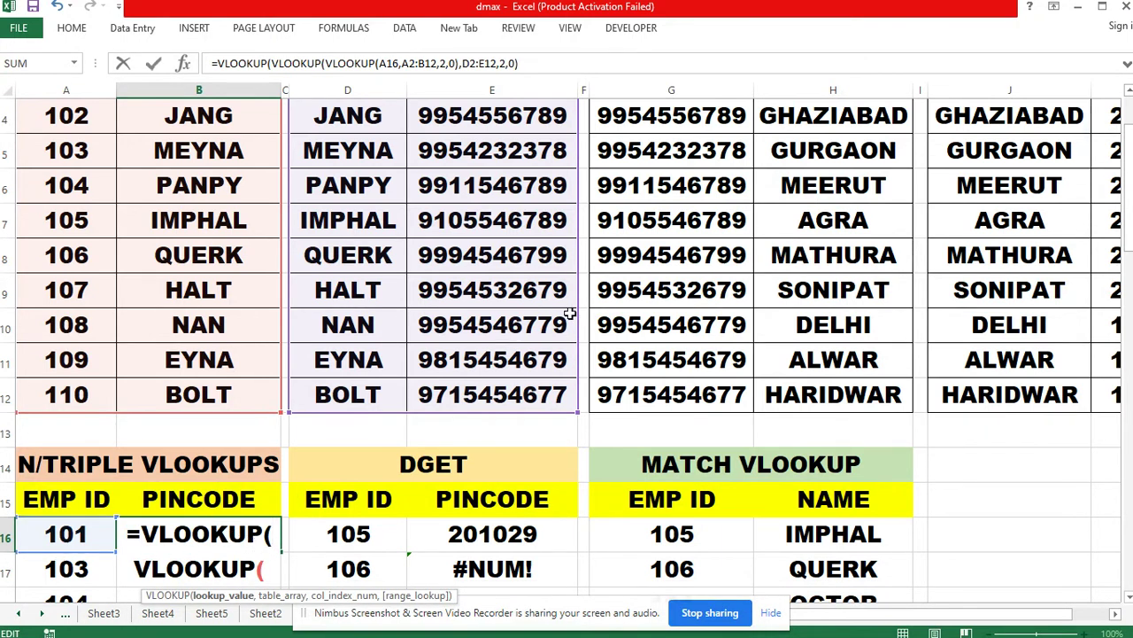
Copy the A2:B12 reference from the innermost VLOOKUP in B16 and add it as the outermost VLOOKUP's table array.
{"action": "scroll", "coordinate": [570, 313], "scroll_direction": "up", "scroll_amount": 1}
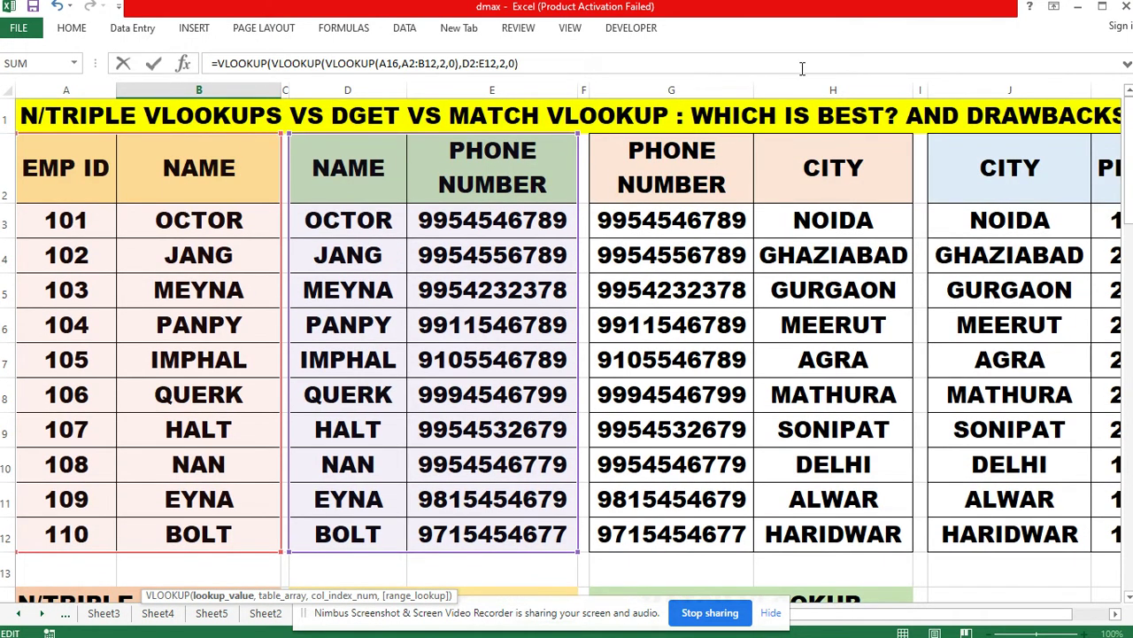
{"action": "scroll", "coordinate": [527, 372], "scroll_direction": "down", "scroll_amount": 3}
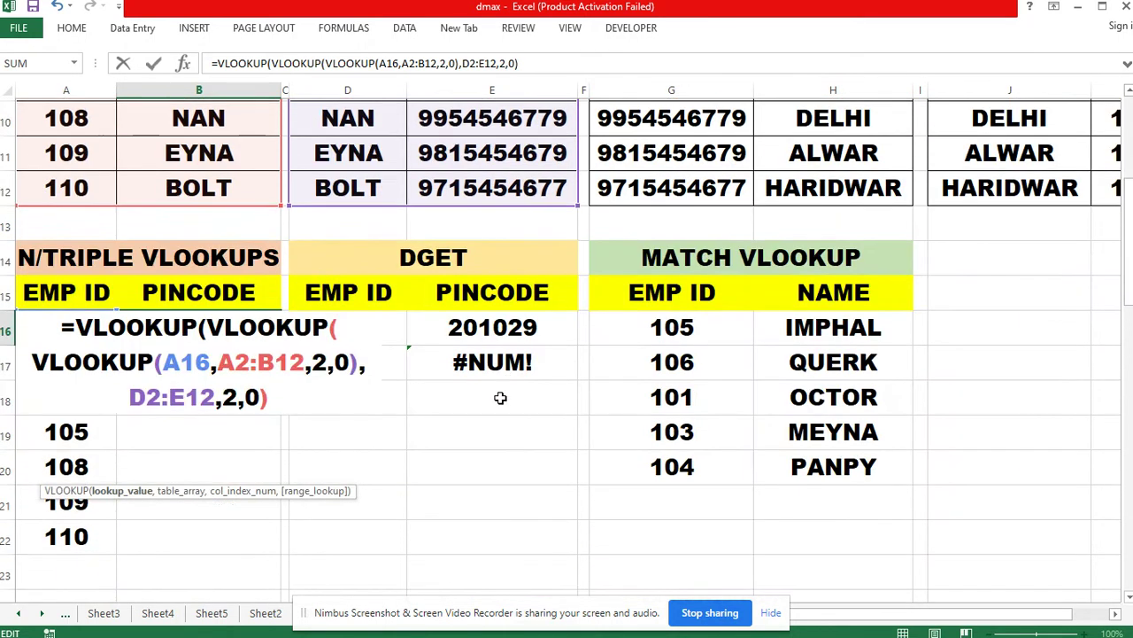
{"action": "left_click_drag", "start_coordinate": [218, 359], "coordinate": [305, 359]}
{"action": "key", "text": "ctrl+c"}
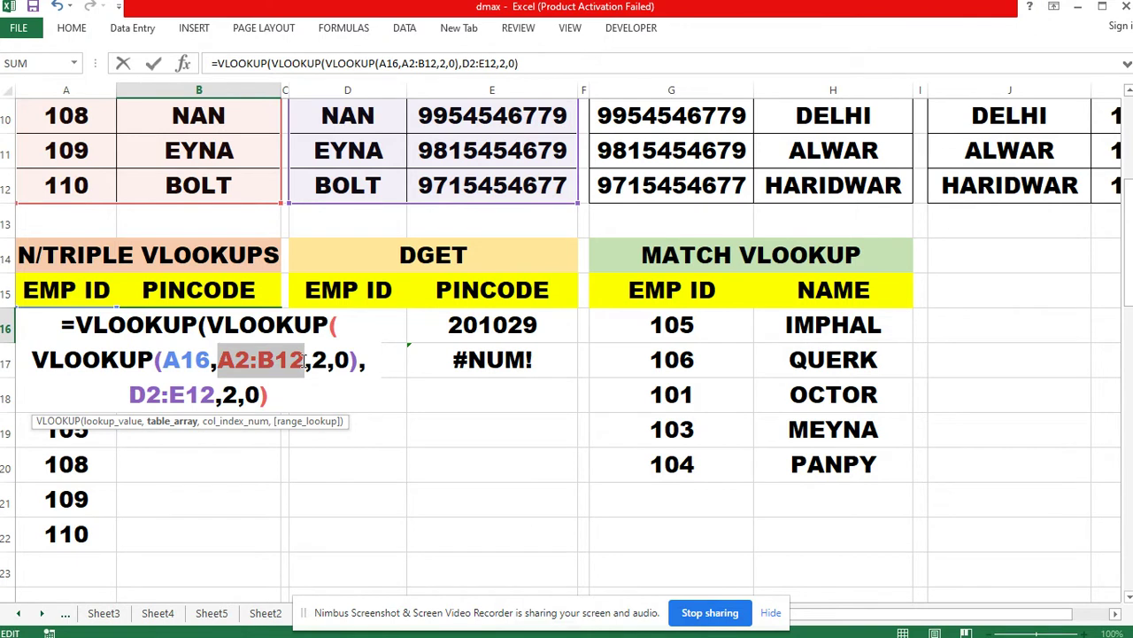
{"action": "left_click", "coordinate": [277, 396]}
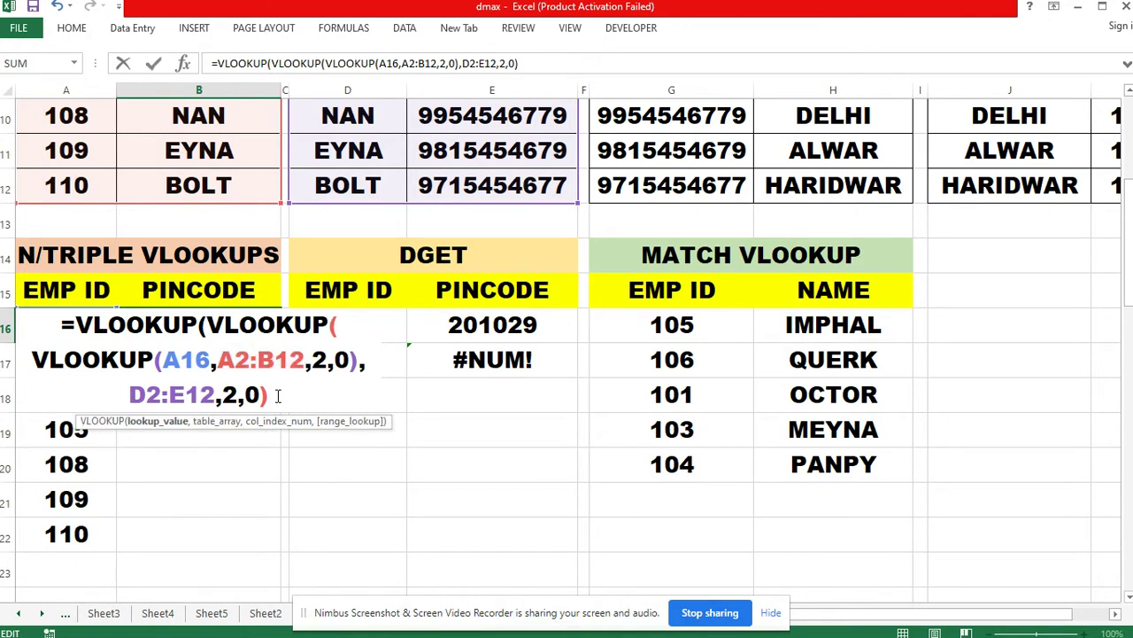
{"action": "type", "text": ","}
{"action": "key", "text": "ctrl+v"}
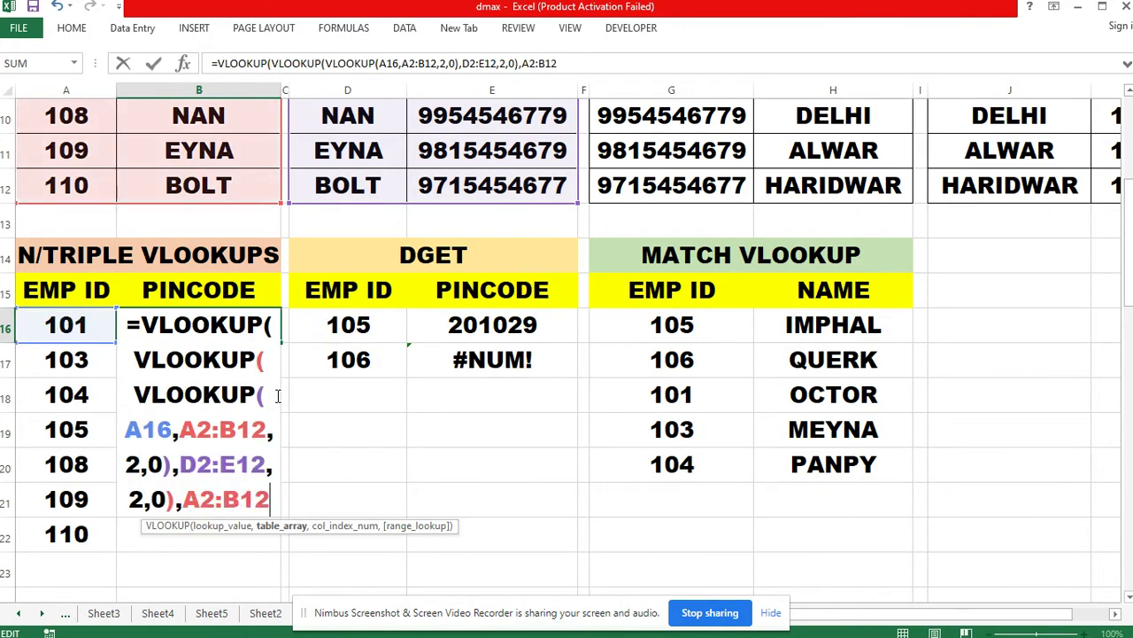
Change the outermost VLOOKUP's table array in B16 to the phone number and city table G2:H12.
{"action": "left_click", "coordinate": [179, 499]}
{"action": "key", "text": "Delete"}
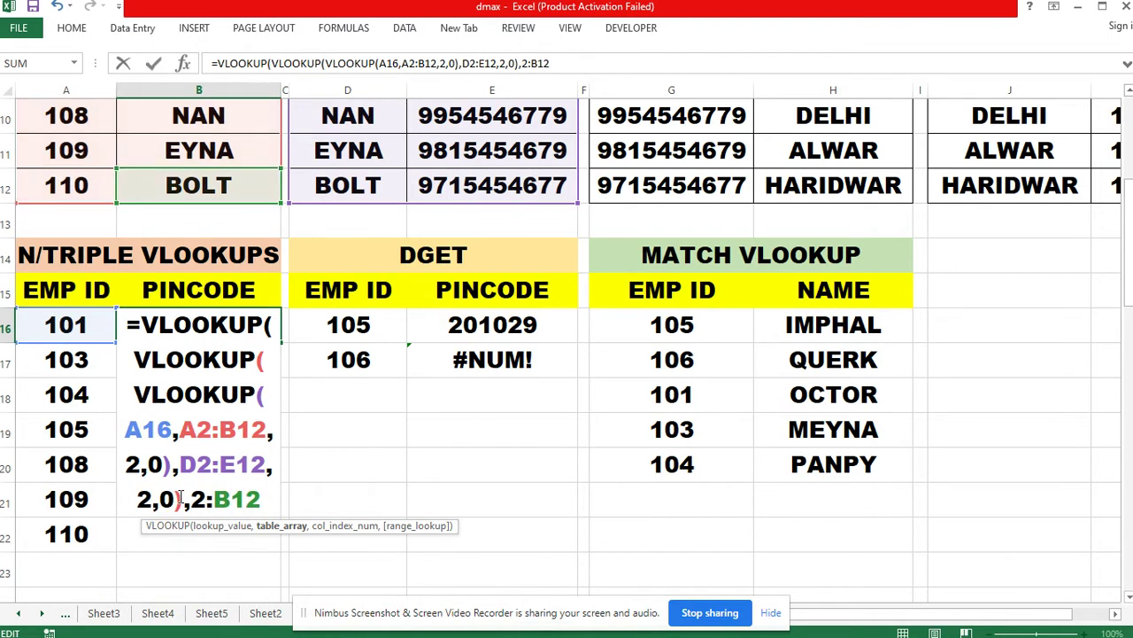
{"action": "type", "text": "G"}
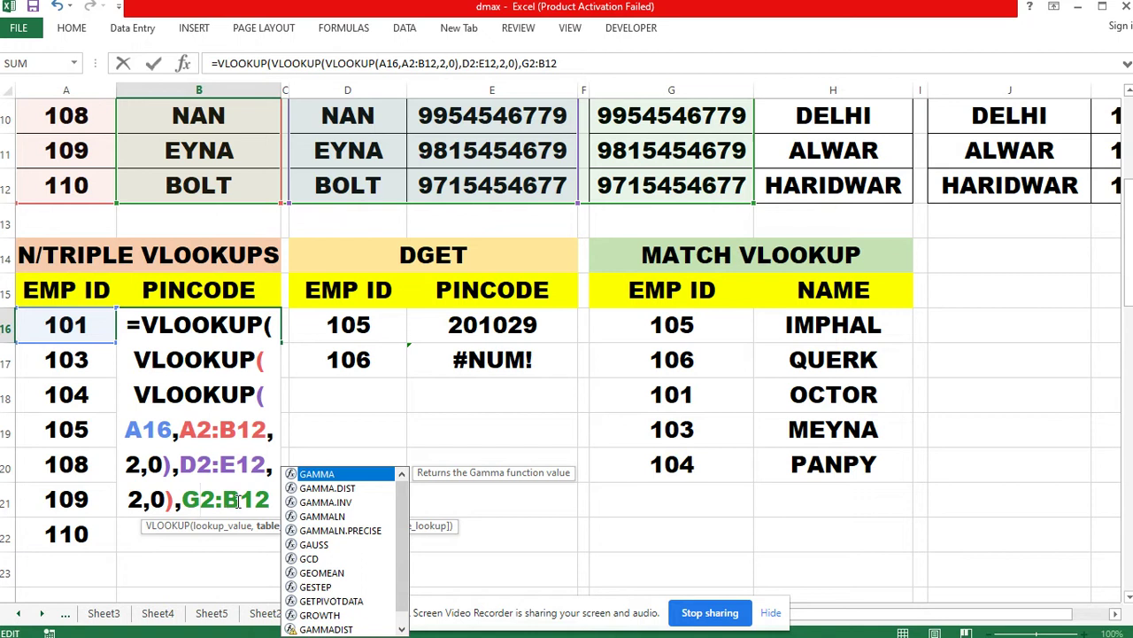
{"action": "left_click", "coordinate": [240, 500]}
{"action": "key", "text": "BackSpace"}
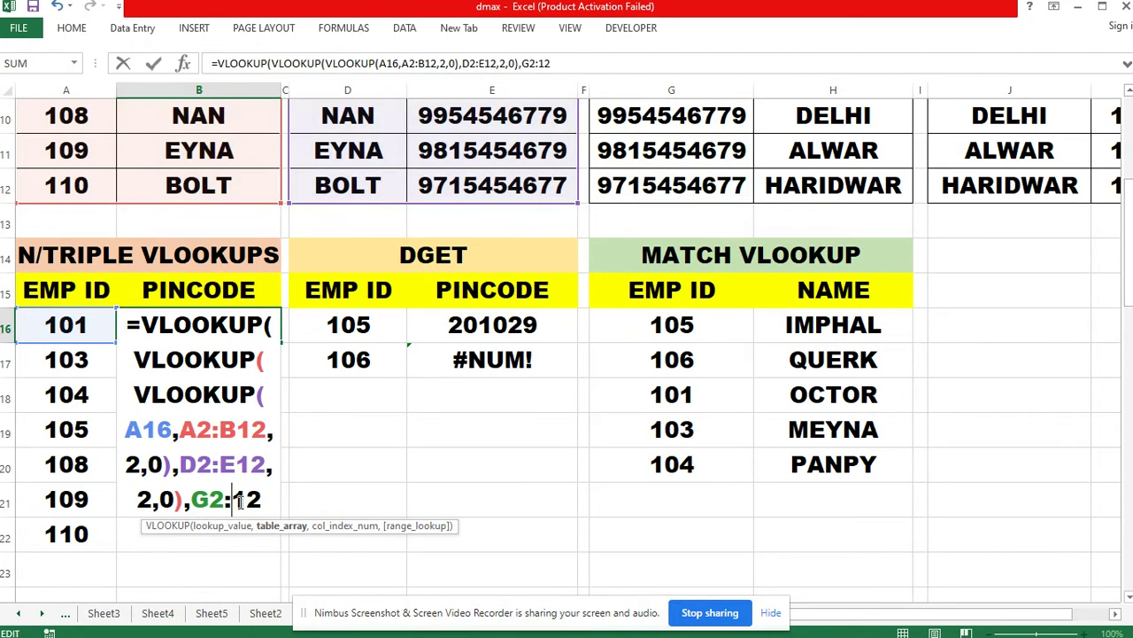
{"action": "type", "text": "H"}
{"action": "left_click", "coordinate": [271, 501]}
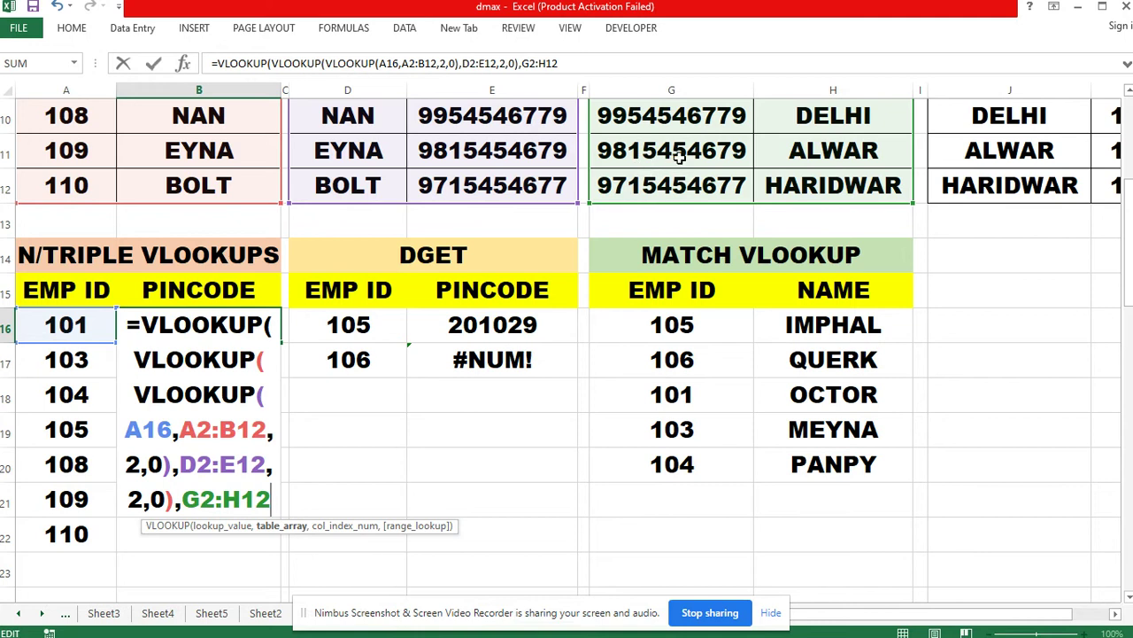
Complete the third VLOOKUP in B16 with column index 2 and range lookup 0, and check the city in H3.
{"action": "type", "text": ",2,0"}
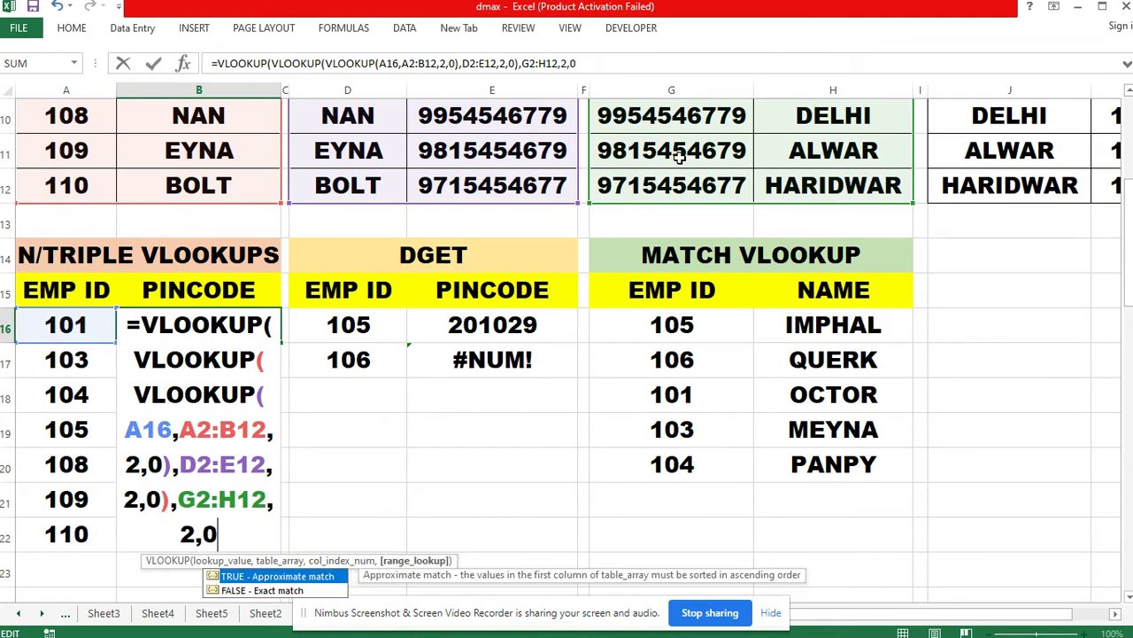
{"action": "type", "text": ")"}
{"action": "key", "text": "Return"}
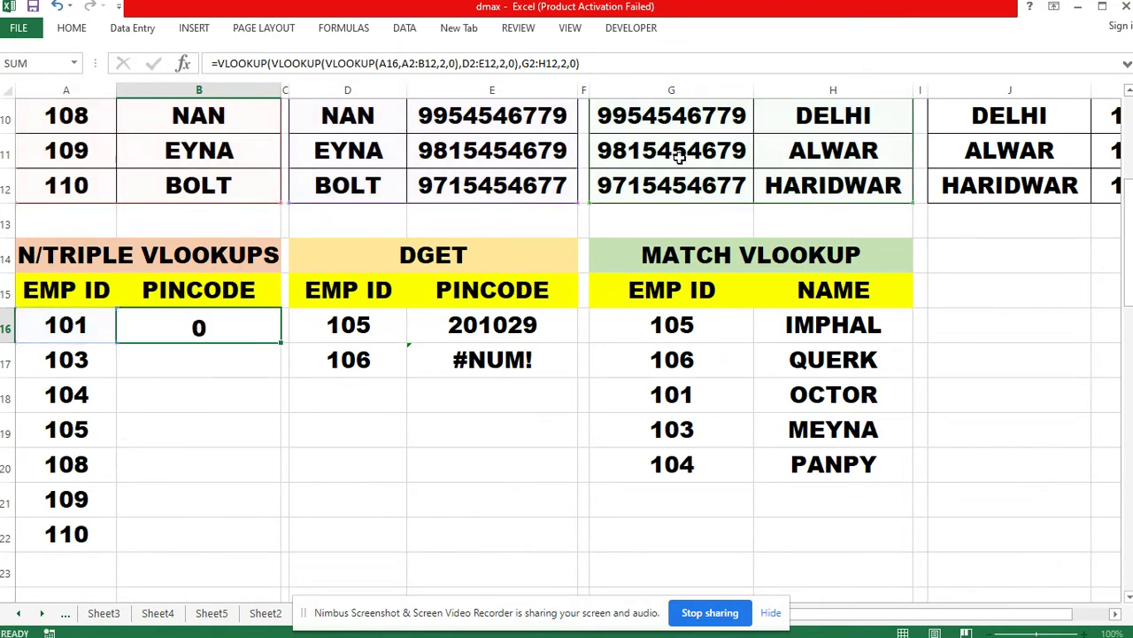
{"action": "scroll", "coordinate": [374, 526], "scroll_direction": "up", "scroll_amount": 3}
{"action": "left_click", "coordinate": [4, 220]}
{"action": "left_click", "coordinate": [833, 221]}
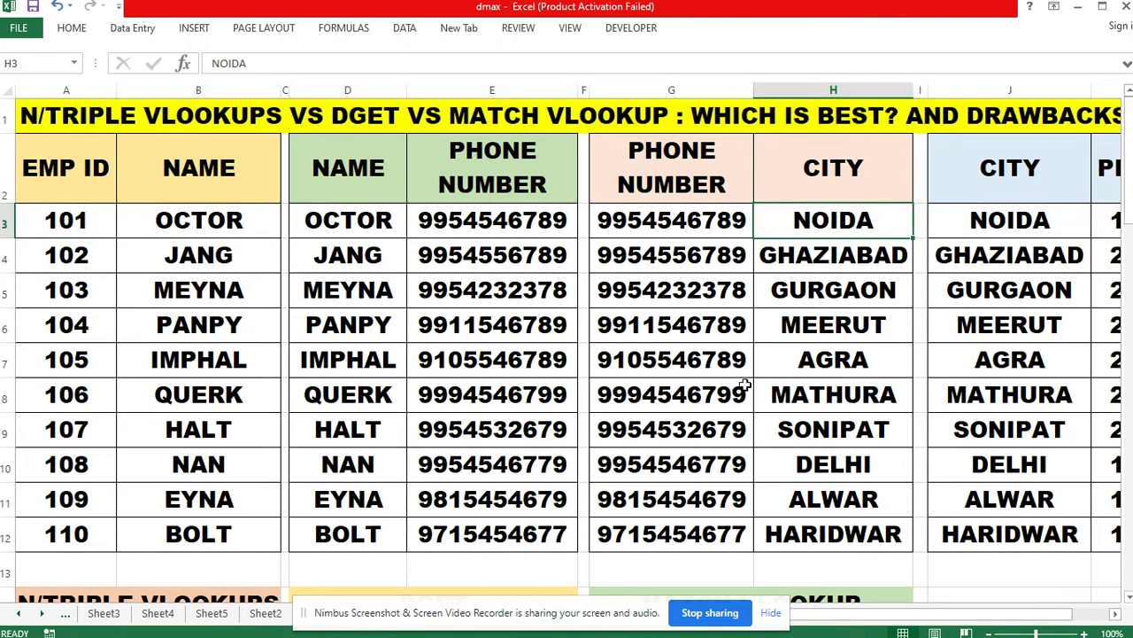
Check the pincode in K3, and wrap the B16 formula in a fourth VLOOKUP that takes the existing formula as its lookup value.
{"action": "left_click_drag", "start_coordinate": [863, 620], "coordinate": [943, 619]}
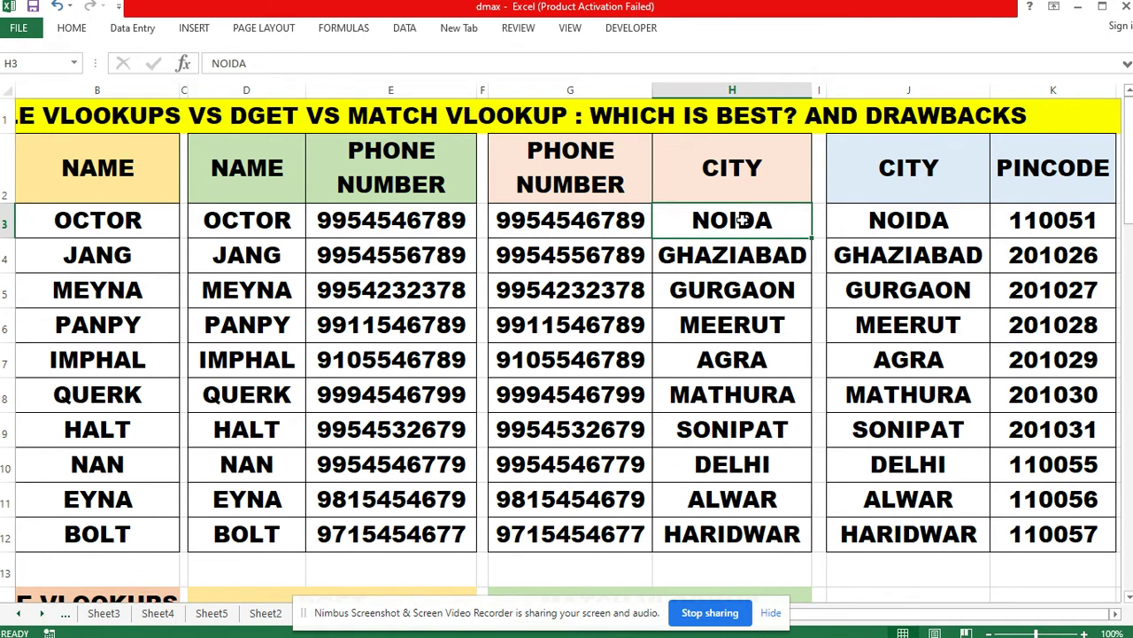
{"action": "left_click", "coordinate": [1036, 225]}
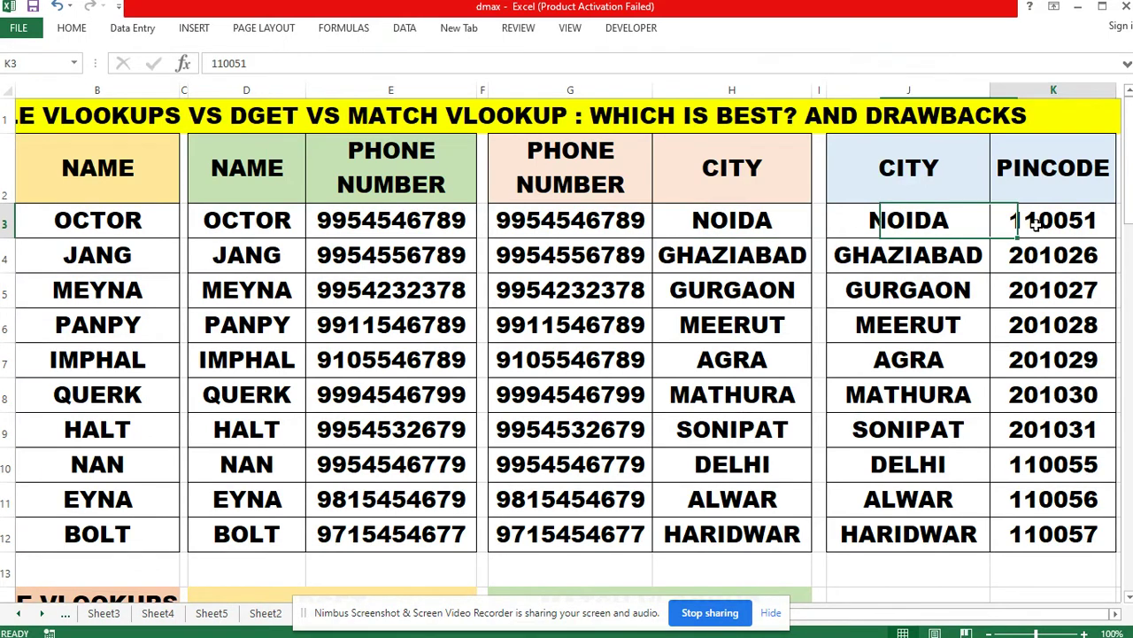
{"action": "scroll", "coordinate": [476, 376], "scroll_direction": "down", "scroll_amount": 3}
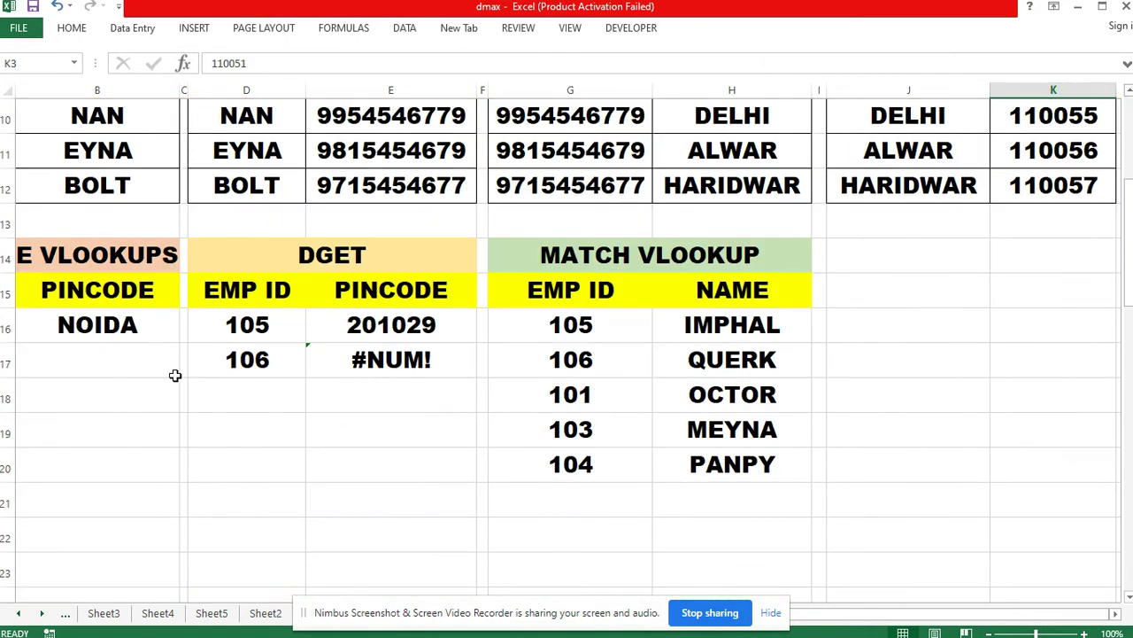
{"action": "left_click_drag", "start_coordinate": [991, 613], "coordinate": [977, 613]}
{"action": "double_click", "coordinate": [186, 325]}
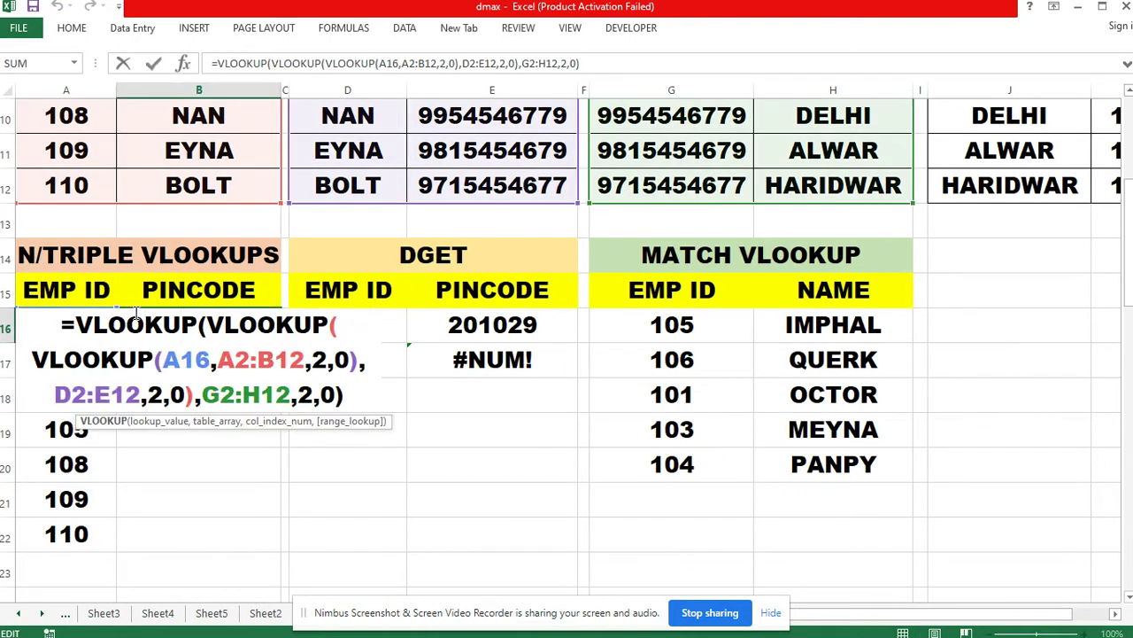
{"action": "left_click", "coordinate": [77, 324]}
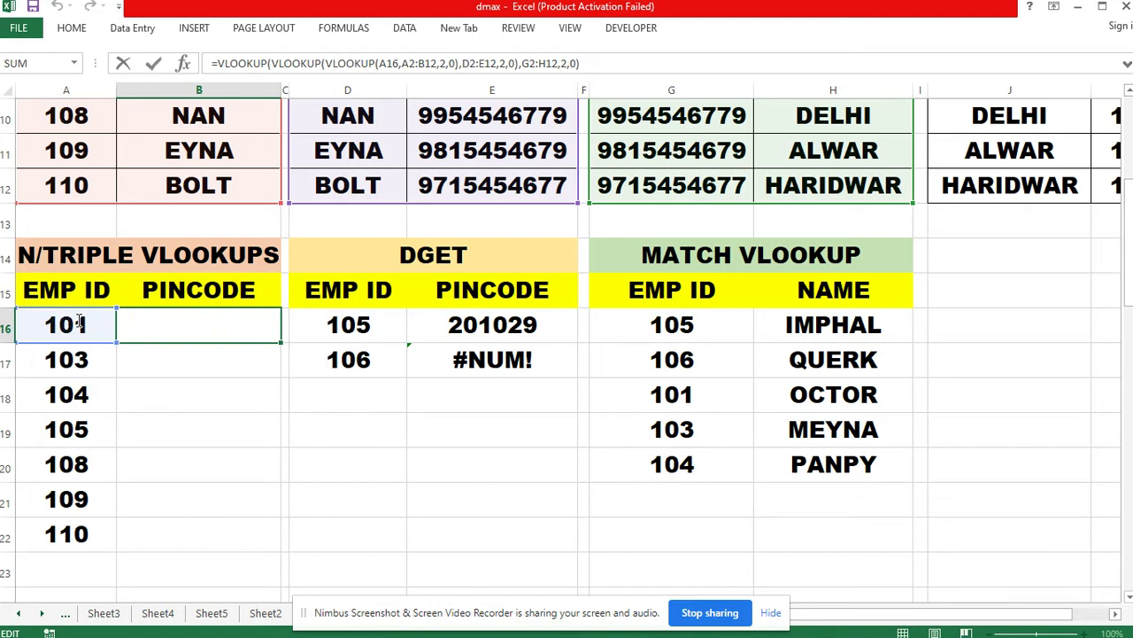
{"action": "type", "text": "VLOO"}
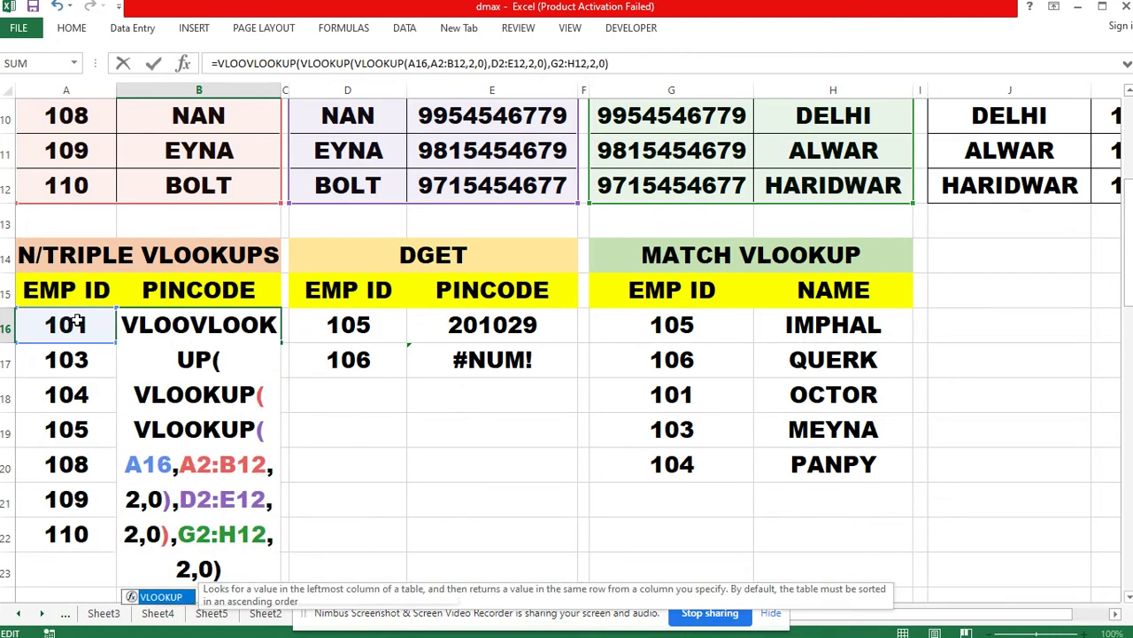
{"action": "key", "text": "Tab"}
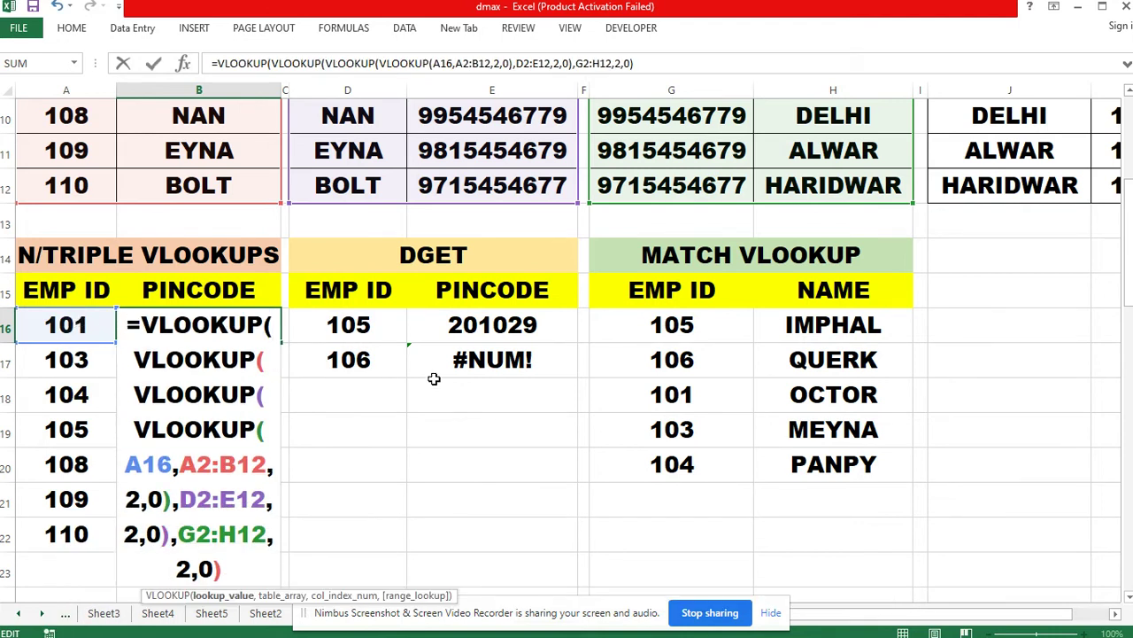
Add the city and pincode table J2:K12 as the fourth VLOOKUP's table array in B16.
{"action": "scroll", "coordinate": [1070, 330], "scroll_direction": "up", "scroll_amount": 3}
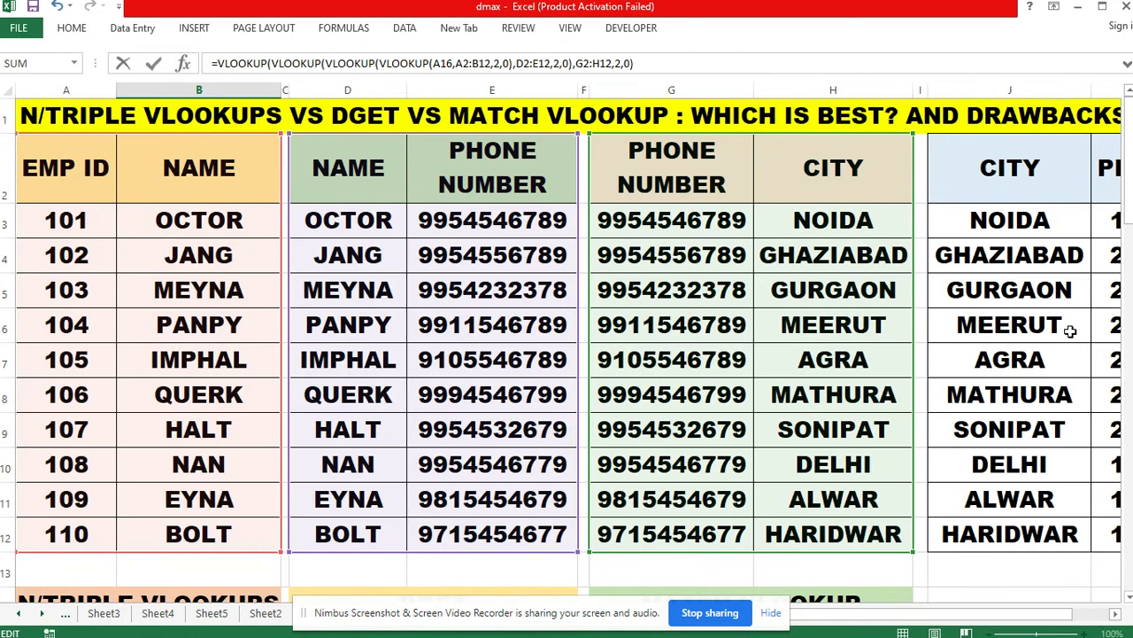
{"action": "scroll", "coordinate": [920, 458], "scroll_direction": "down", "scroll_amount": 3}
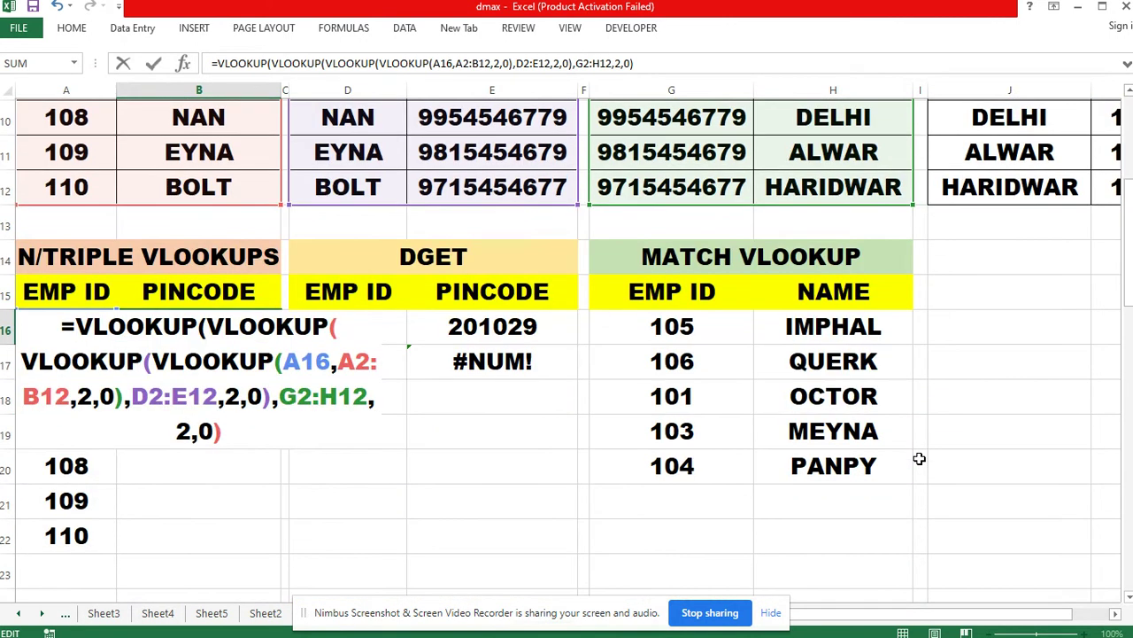
{"action": "left_click", "coordinate": [236, 432]}
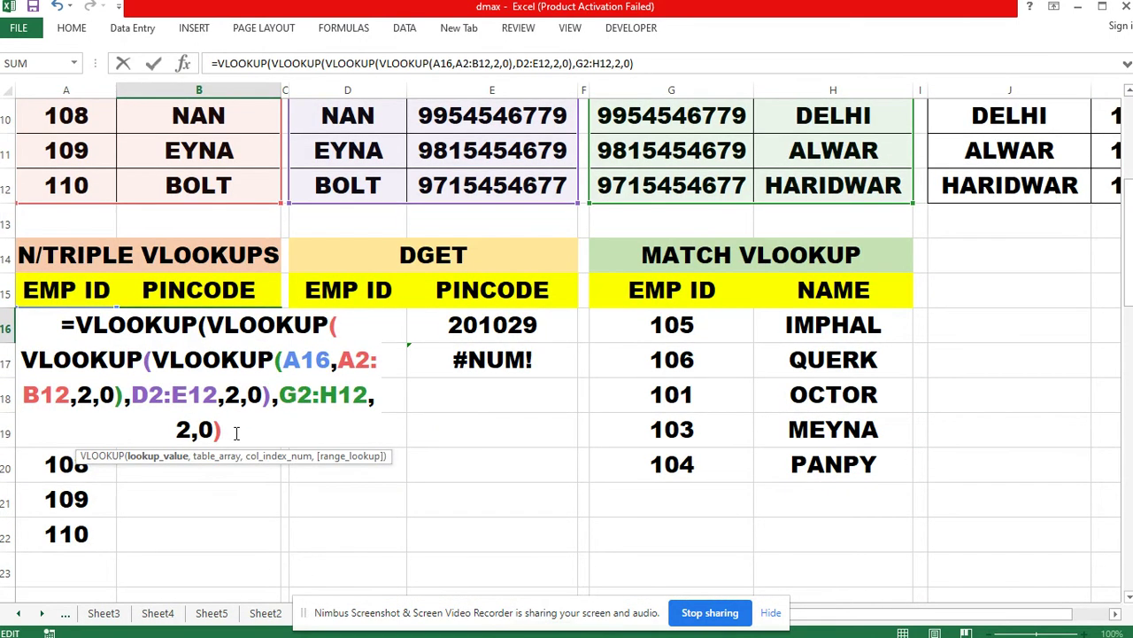
{"action": "type", "text": ",J"}
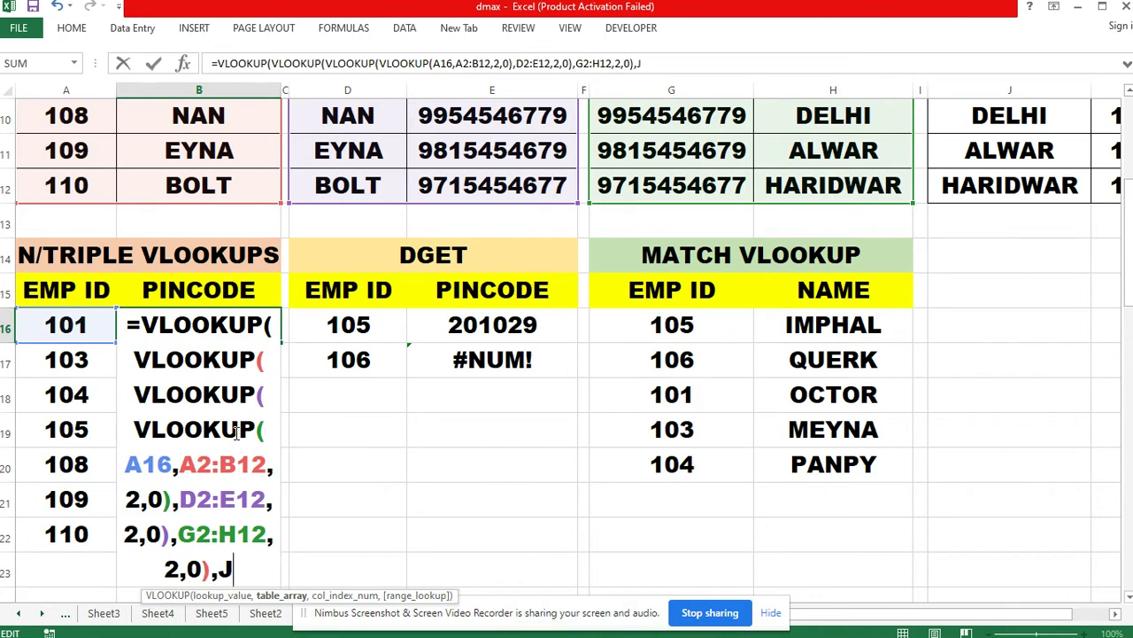
{"action": "type", "text": "2"}
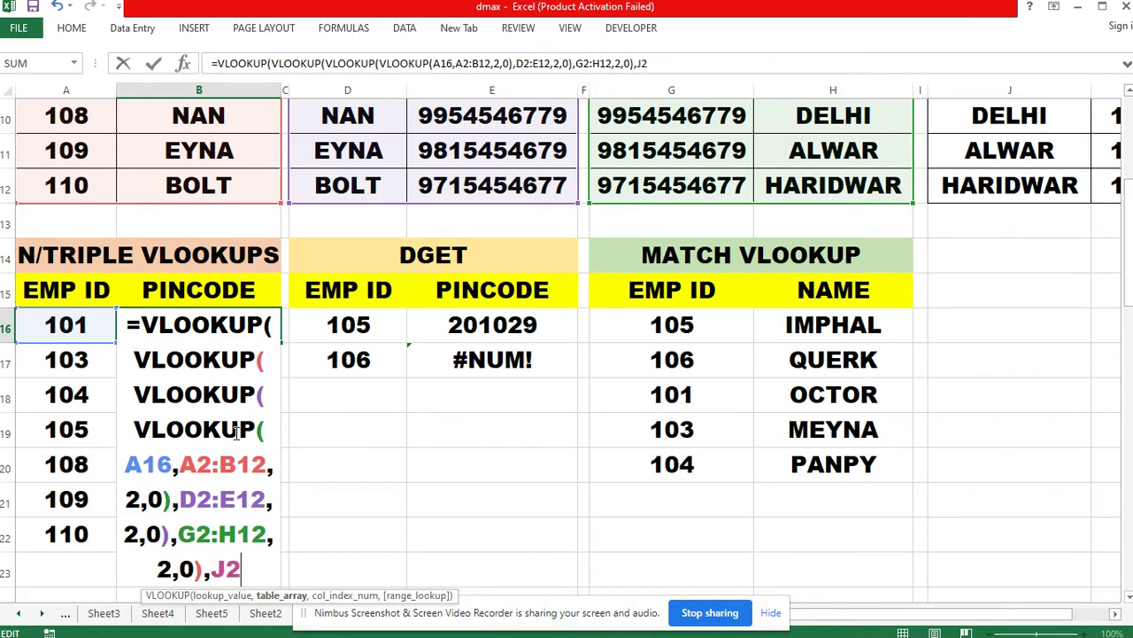
{"action": "type", "text": ":"}
{"action": "type", "text": "K"}
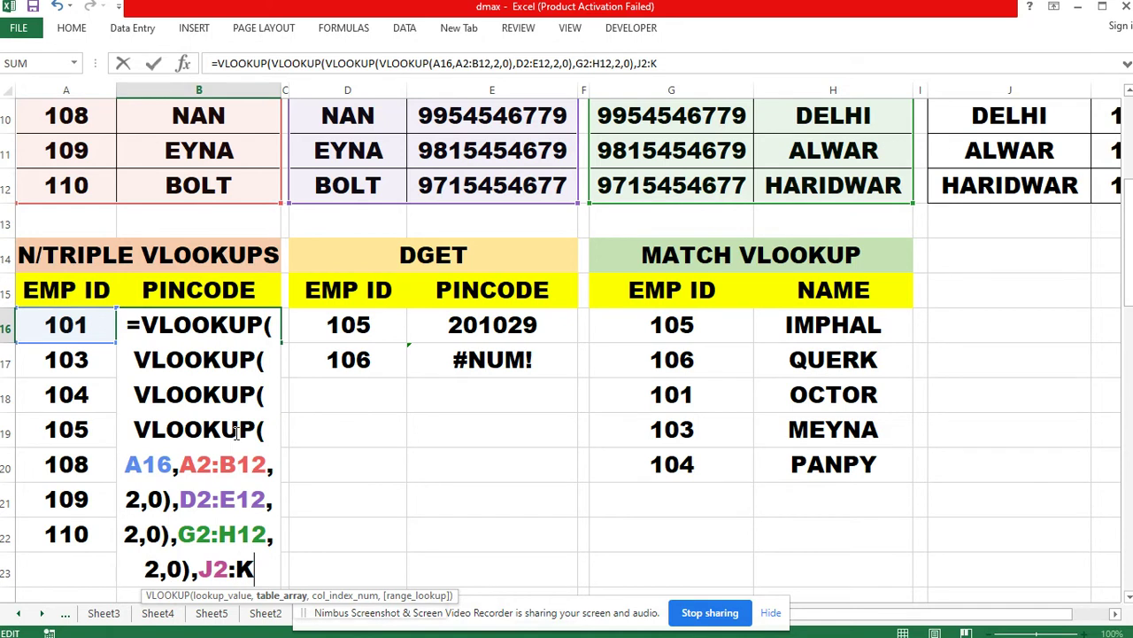
{"action": "type", "text": "12,"}
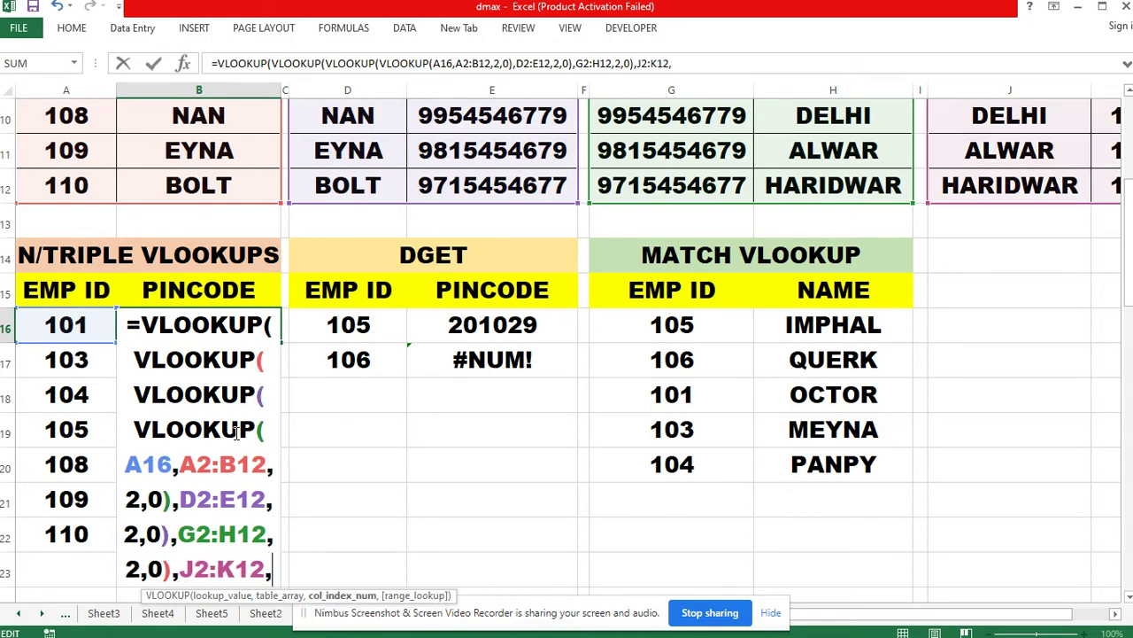
Complete the fourth VLOOKUP in B16 with column index 2 and range lookup 0.
{"action": "type", "text": "2,0"}
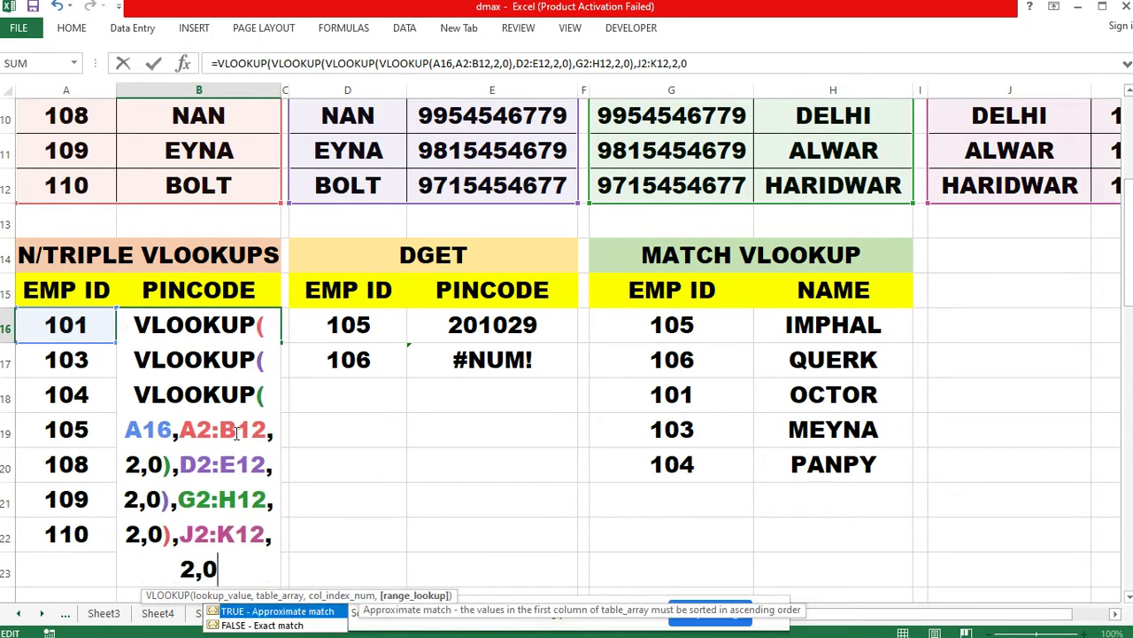
{"action": "type", "text": ")"}
{"action": "key", "text": "Return"}
{"action": "scroll", "coordinate": [591, 411], "scroll_direction": "up", "scroll_amount": 3}
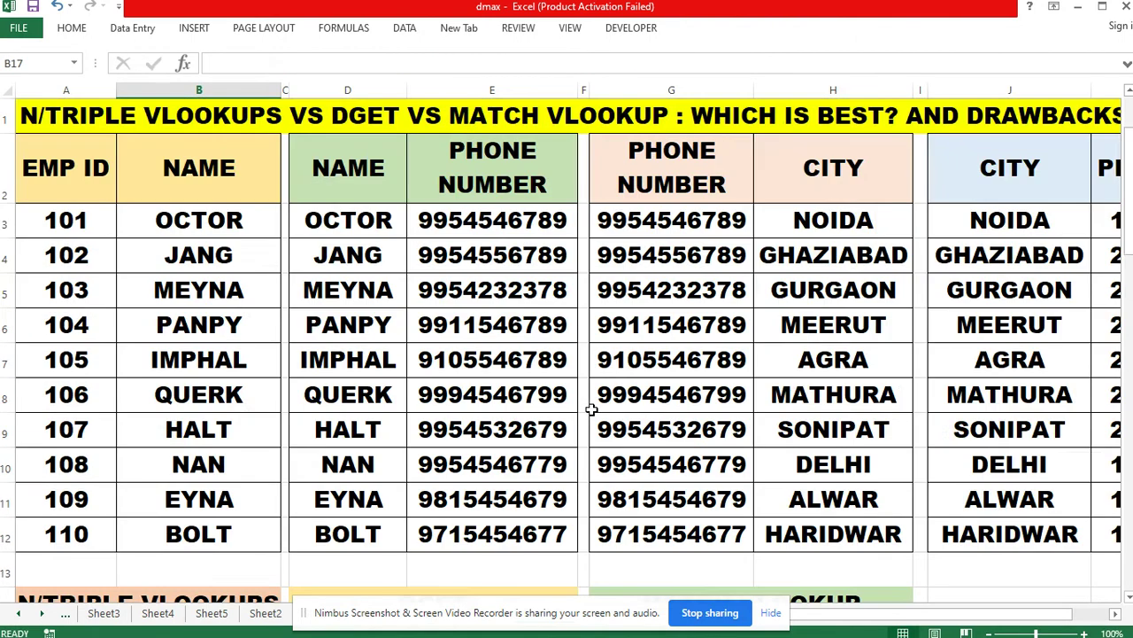
Check employee 101's pincode in K3 against the nested VLOOKUP result in B16.
{"action": "scroll", "coordinate": [901, 625], "scroll_direction": "right", "scroll_amount": 1}
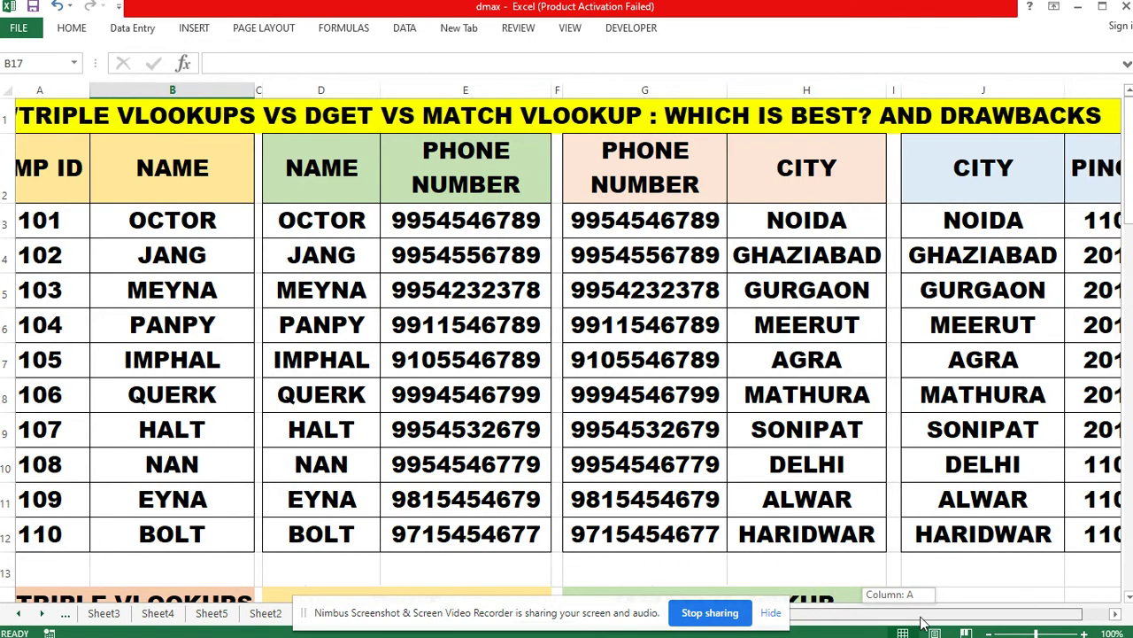
{"action": "left_click", "coordinate": [1074, 228]}
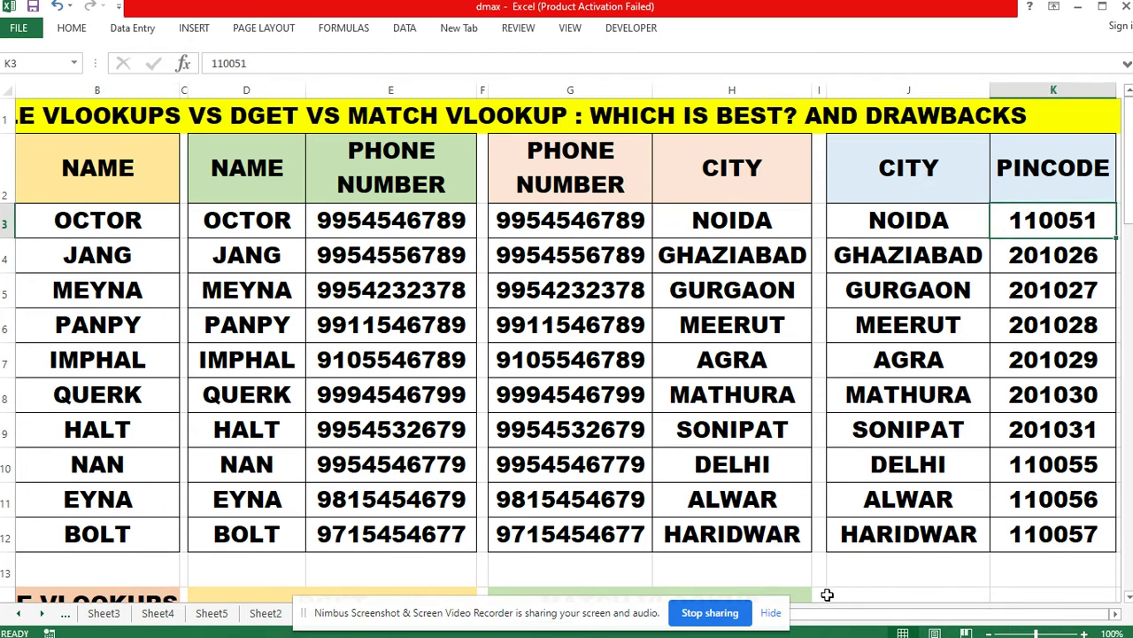
{"action": "scroll", "coordinate": [841, 624], "scroll_direction": "left", "scroll_amount": 1}
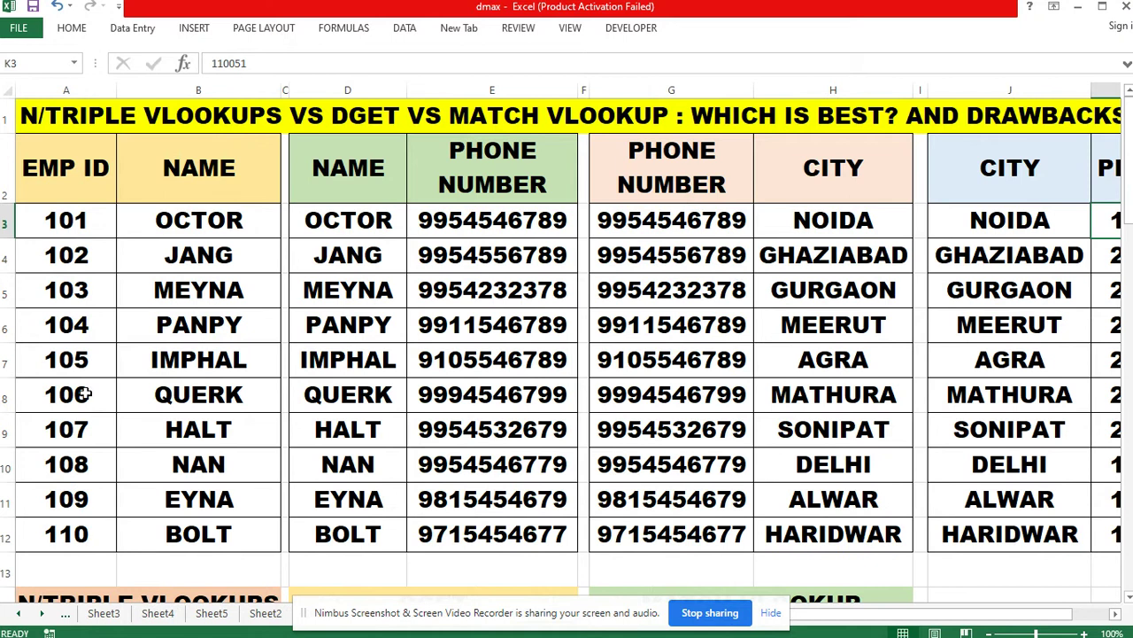
{"action": "left_click", "coordinate": [55, 225]}
{"action": "scroll", "coordinate": [191, 292], "scroll_direction": "down", "scroll_amount": 2}
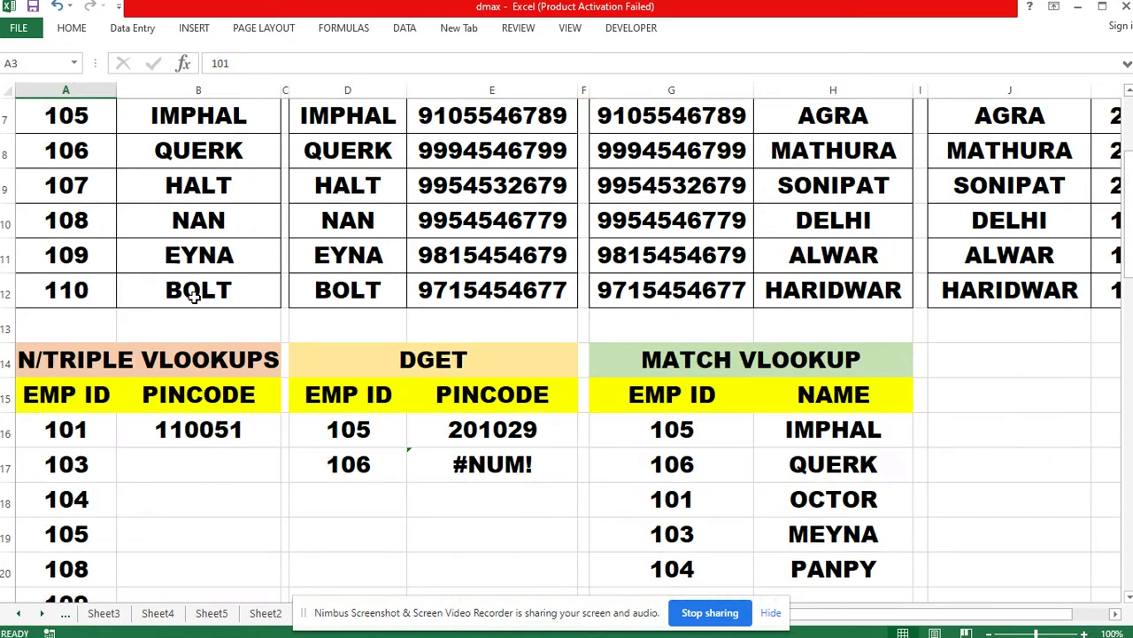
{"action": "scroll", "coordinate": [177, 403], "scroll_direction": "down", "scroll_amount": 1}
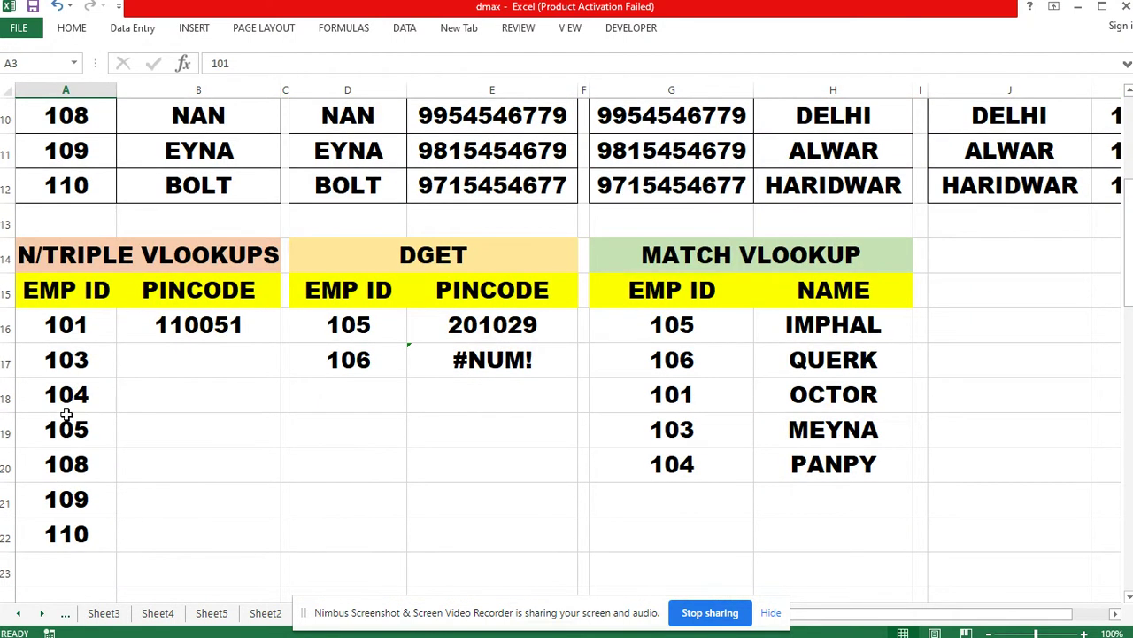
Review the four-level nested VLOOKUP formula in B16, and fill it down through B22.
{"action": "left_click", "coordinate": [197, 340]}
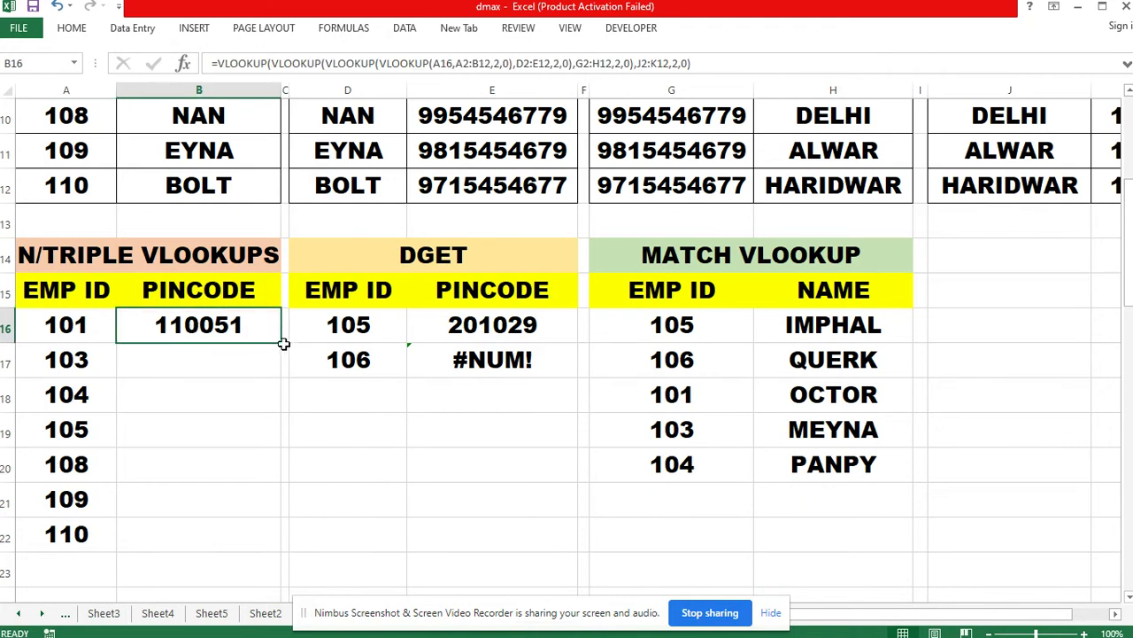
{"action": "double_click", "coordinate": [194, 324]}
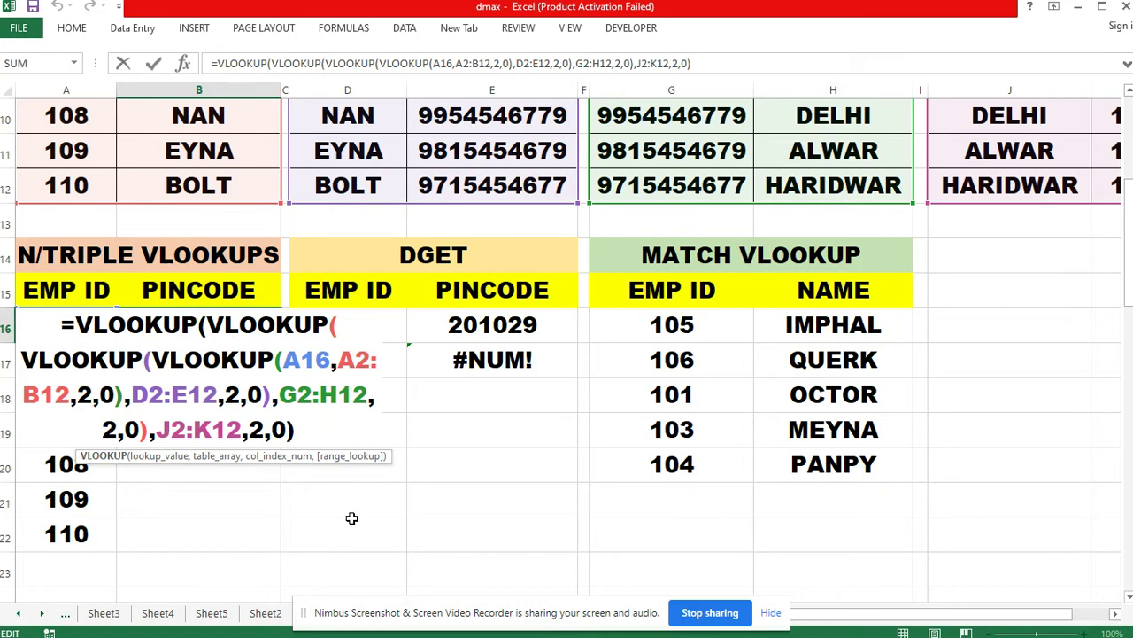
{"action": "key", "text": "Return"}
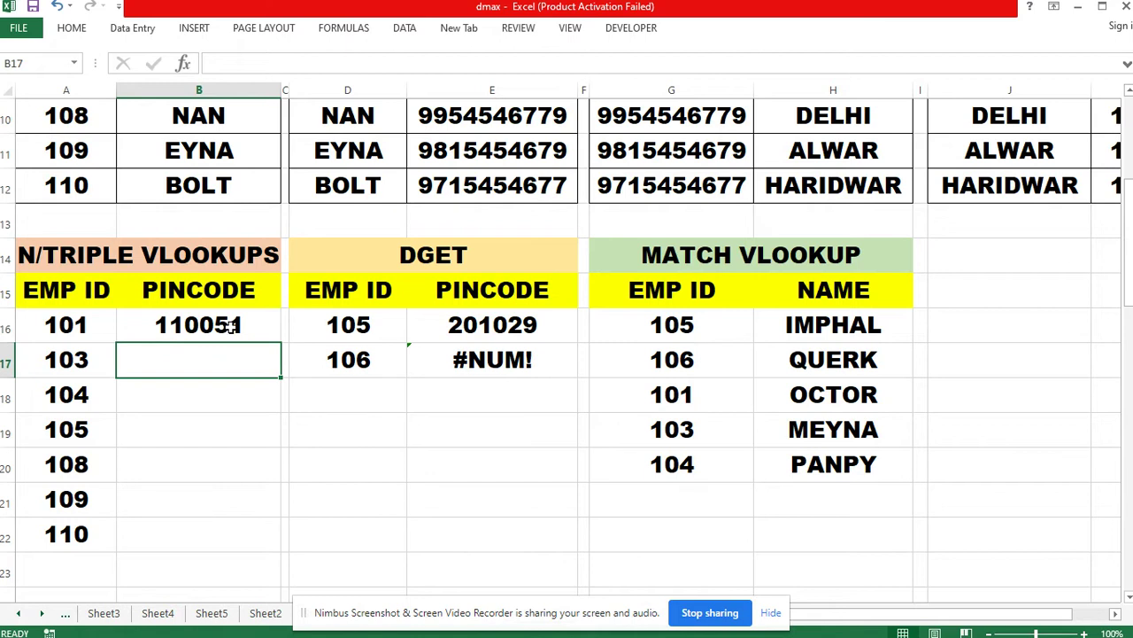
{"action": "left_click", "coordinate": [230, 326]}
{"action": "double_click", "coordinate": [282, 342]}
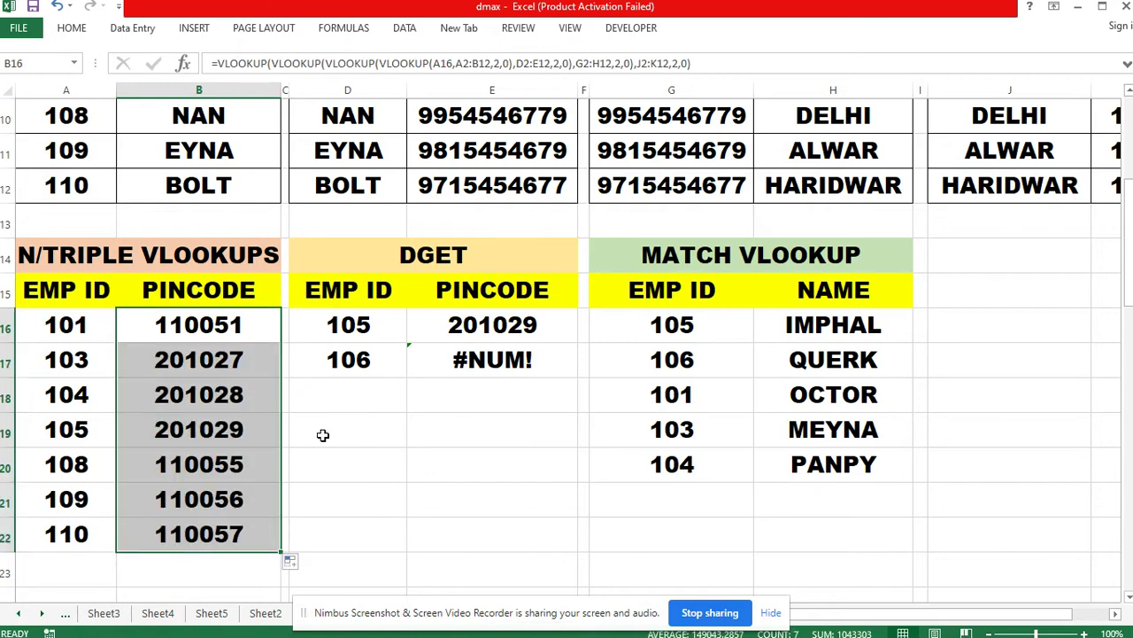
{"action": "left_click", "coordinate": [346, 512]}
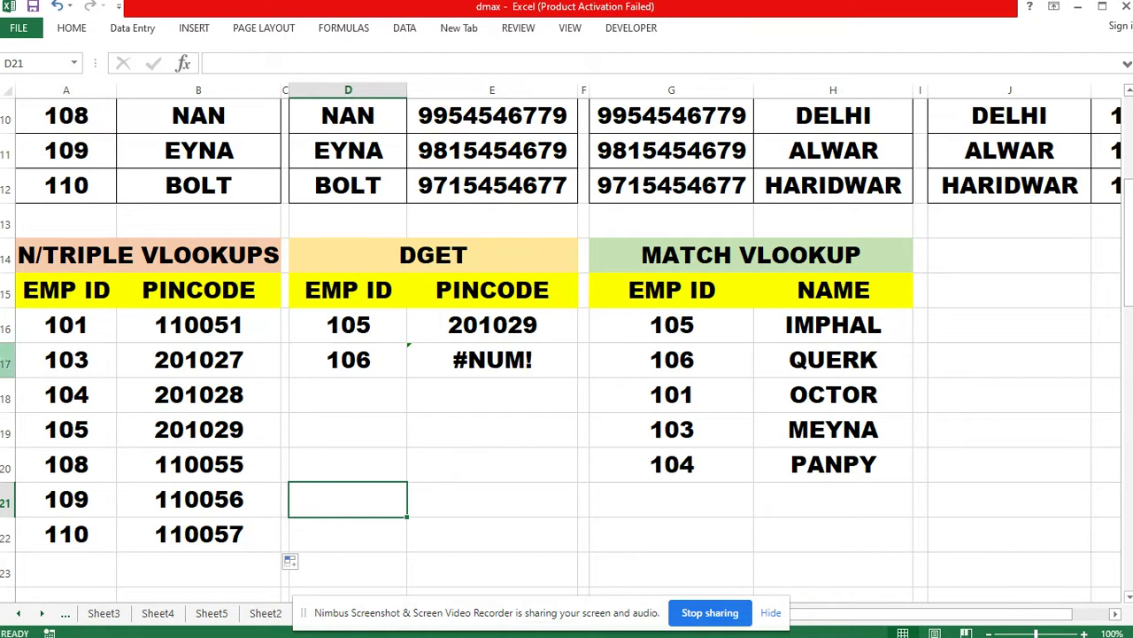
Trace employee 103's record across row 5 to verify the pincode returned in B17.
{"action": "left_click", "coordinate": [5, 359]}
{"action": "scroll", "coordinate": [754, 442], "scroll_direction": "up", "scroll_amount": 2}
{"action": "left_click_drag", "start_coordinate": [889, 613], "coordinate": [945, 623]}
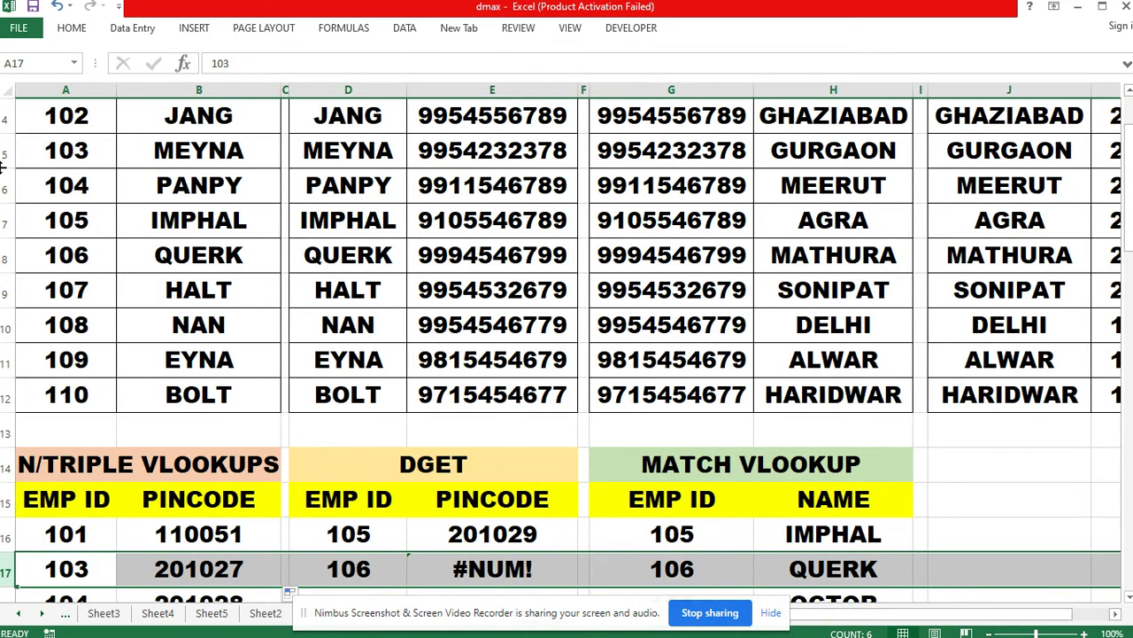
{"action": "left_click", "coordinate": [6, 150]}
{"action": "left_click_drag", "start_coordinate": [991, 624], "coordinate": [1046, 627]}
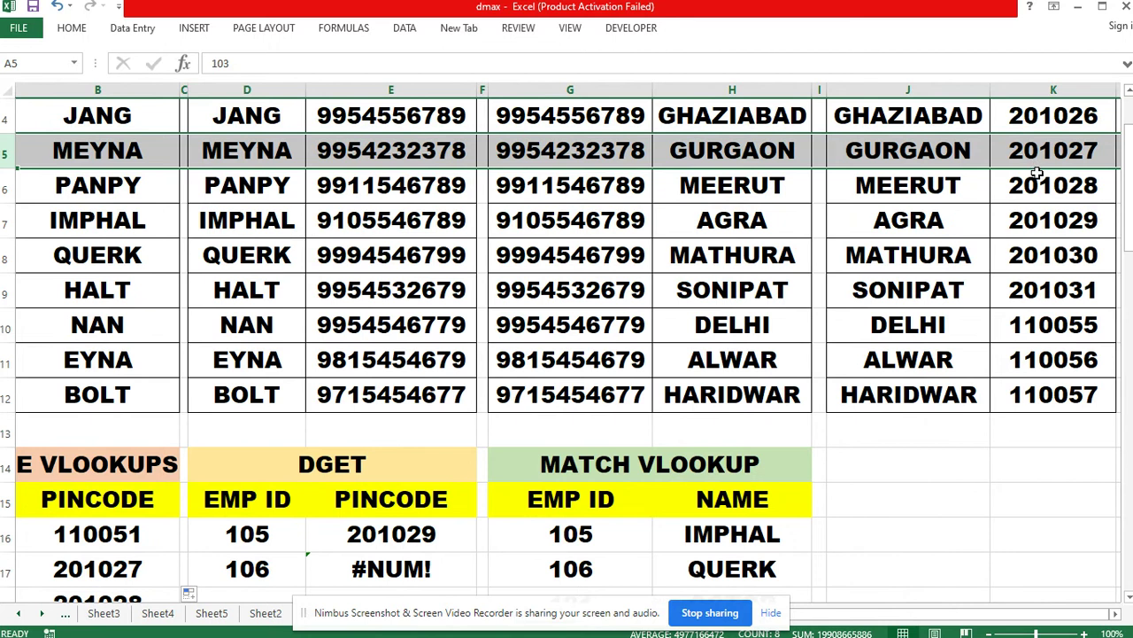
{"action": "scroll", "coordinate": [1031, 281], "scroll_direction": "down", "scroll_amount": 2}
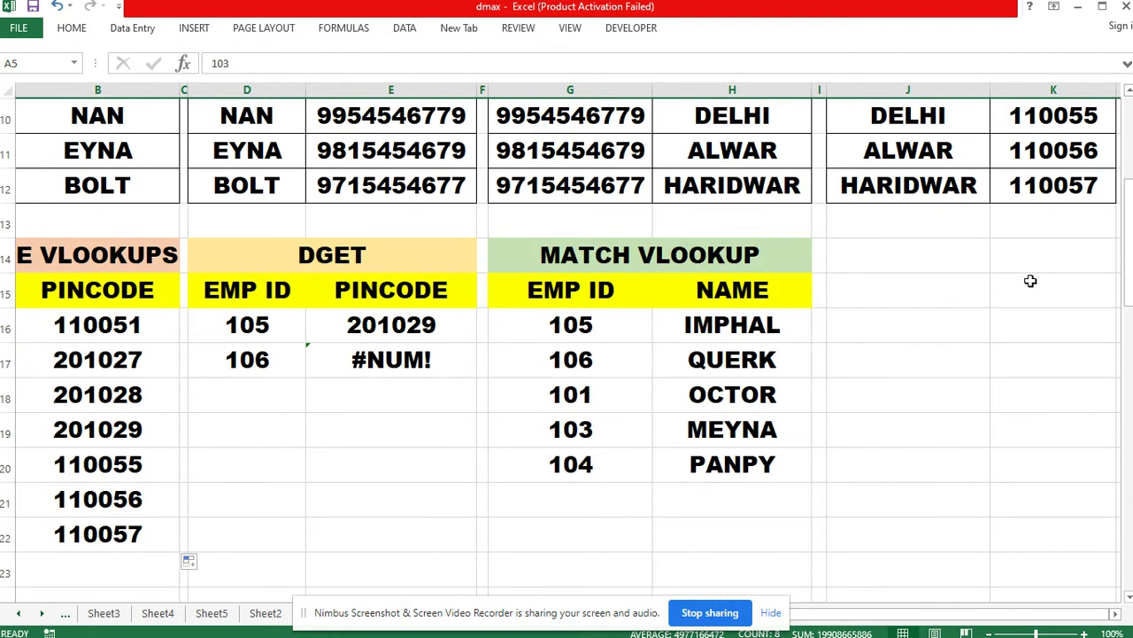
{"action": "mouse_move", "coordinate": [933, 615]}
{"action": "left_mouse_down"}
{"action": "mouse_move", "coordinate": [853, 634]}
{"action": "mouse_move", "coordinate": [1006, 629]}
{"action": "mouse_move", "coordinate": [939, 620]}
{"action": "left_mouse_up"}
{"action": "scroll", "coordinate": [1001, 354], "scroll_direction": "up", "scroll_amount": 2}
{"action": "scroll", "coordinate": [1002, 271], "scroll_direction": "up", "scroll_amount": 1}
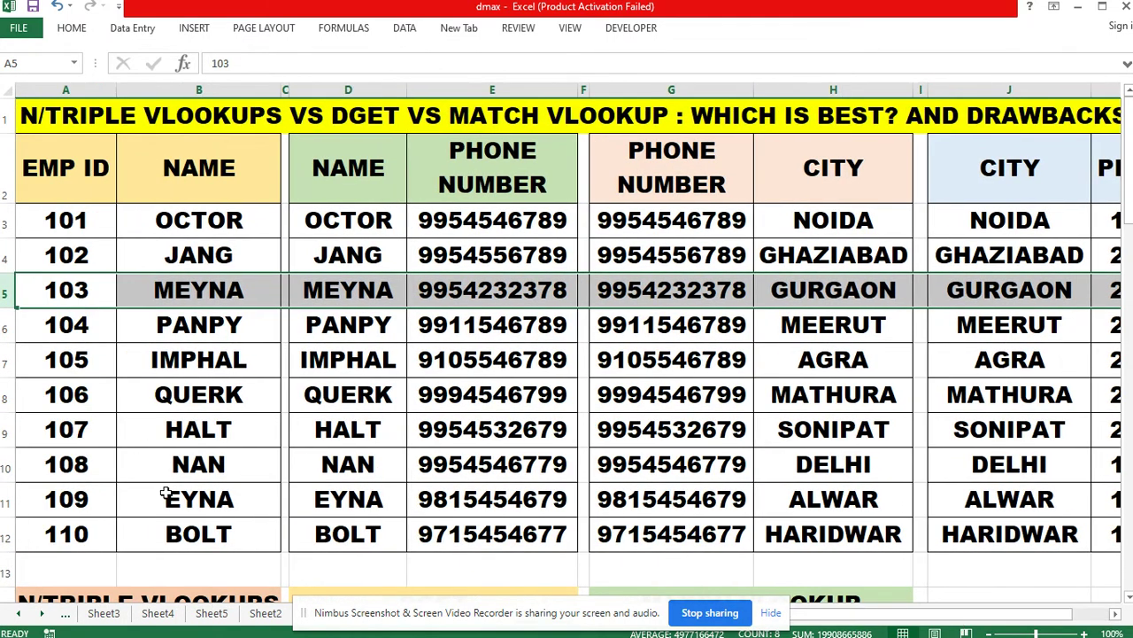
Trace employee 110's record across row 12 to verify the pincode returned in B22.
{"action": "left_click", "coordinate": [7, 535]}
{"action": "left_click_drag", "start_coordinate": [1022, 622], "coordinate": [1119, 621]}
{"action": "scroll", "coordinate": [456, 392], "scroll_direction": "down", "scroll_amount": 3}
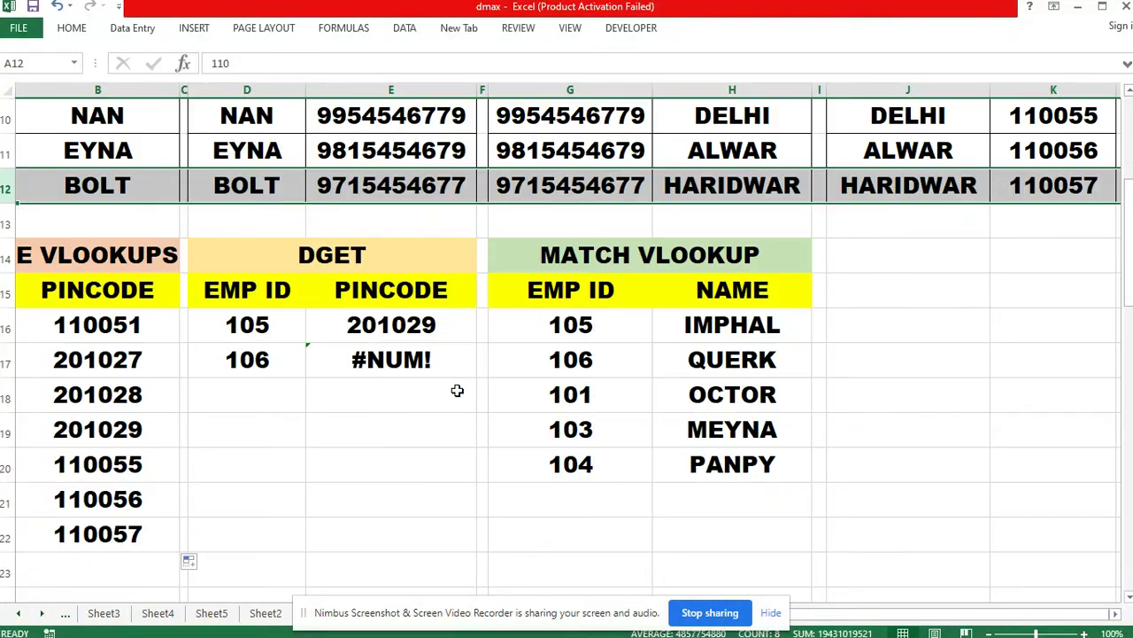
{"action": "left_click", "coordinate": [143, 530]}
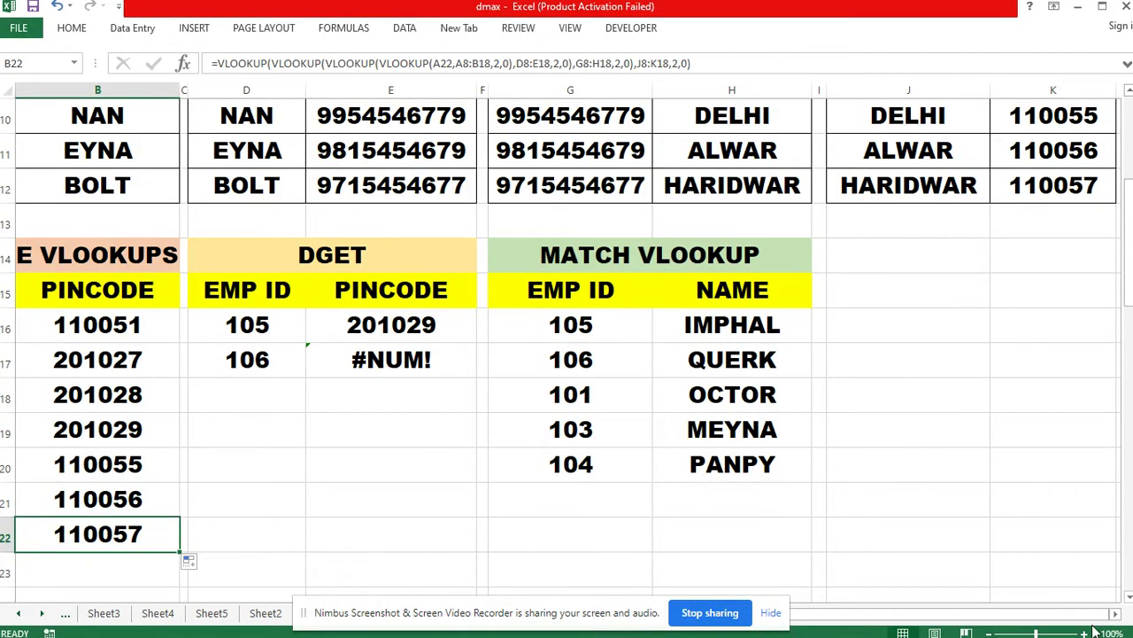
{"action": "left_click_drag", "start_coordinate": [1050, 617], "coordinate": [939, 633]}
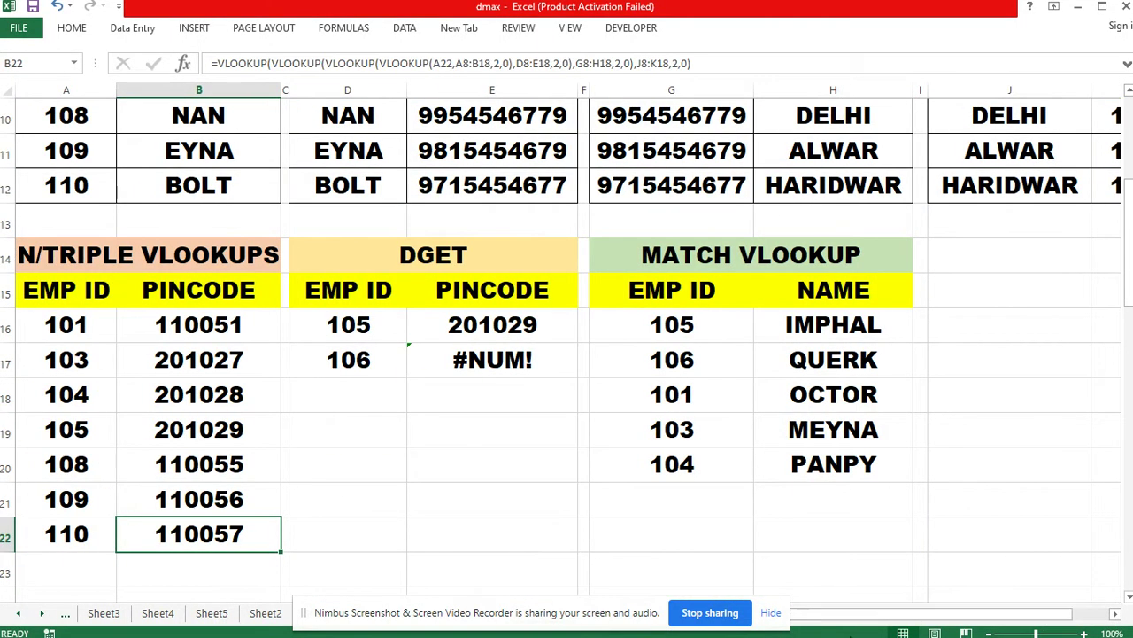
Inspect the PINCODE heading in B15 without changing its text.
{"action": "left_click", "coordinate": [170, 289]}
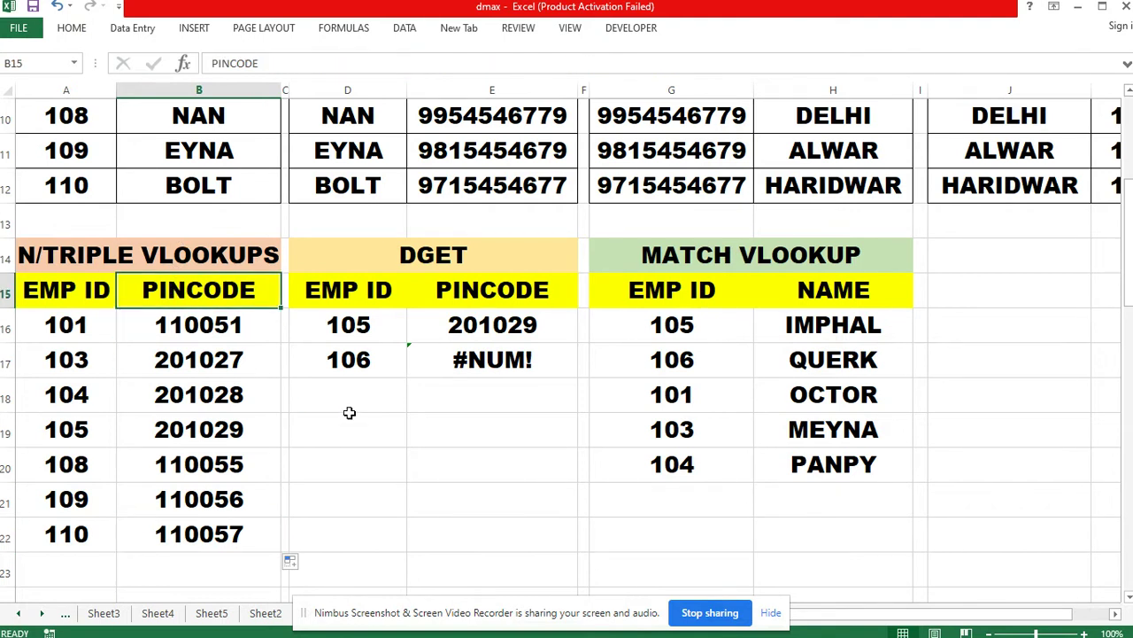
{"action": "double_click", "coordinate": [227, 289]}
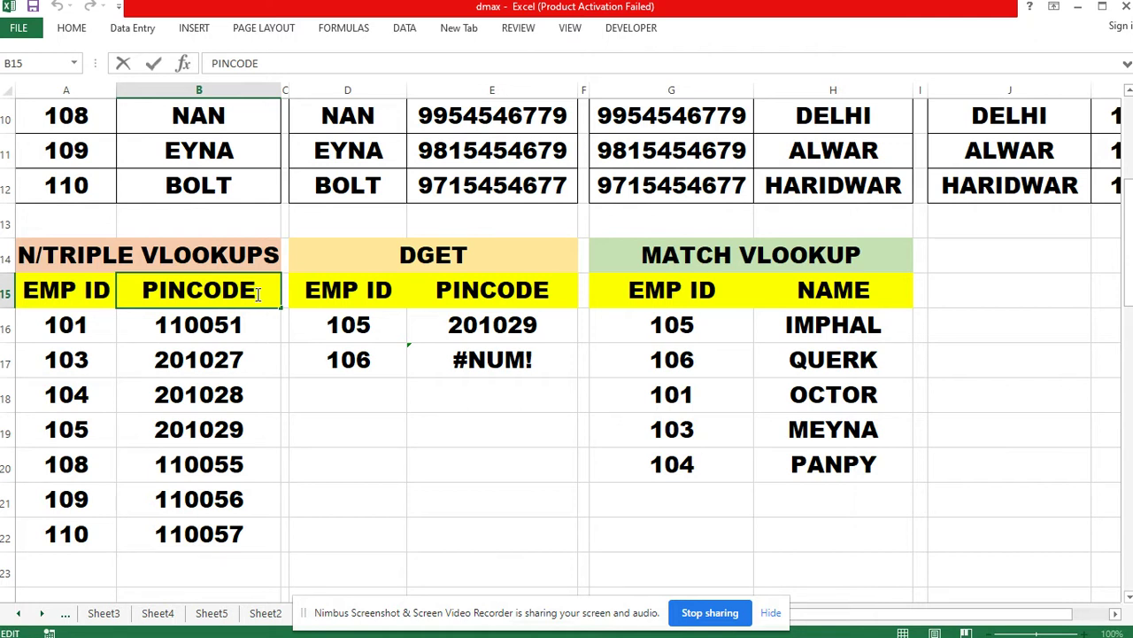
{"action": "left_click_drag", "start_coordinate": [255, 293], "coordinate": [133, 293]}
{"action": "left_click", "coordinate": [313, 419]}
Compare the EMP ID source in column A with the PINCODE source in column K.
{"action": "left_click", "coordinate": [62, 322]}
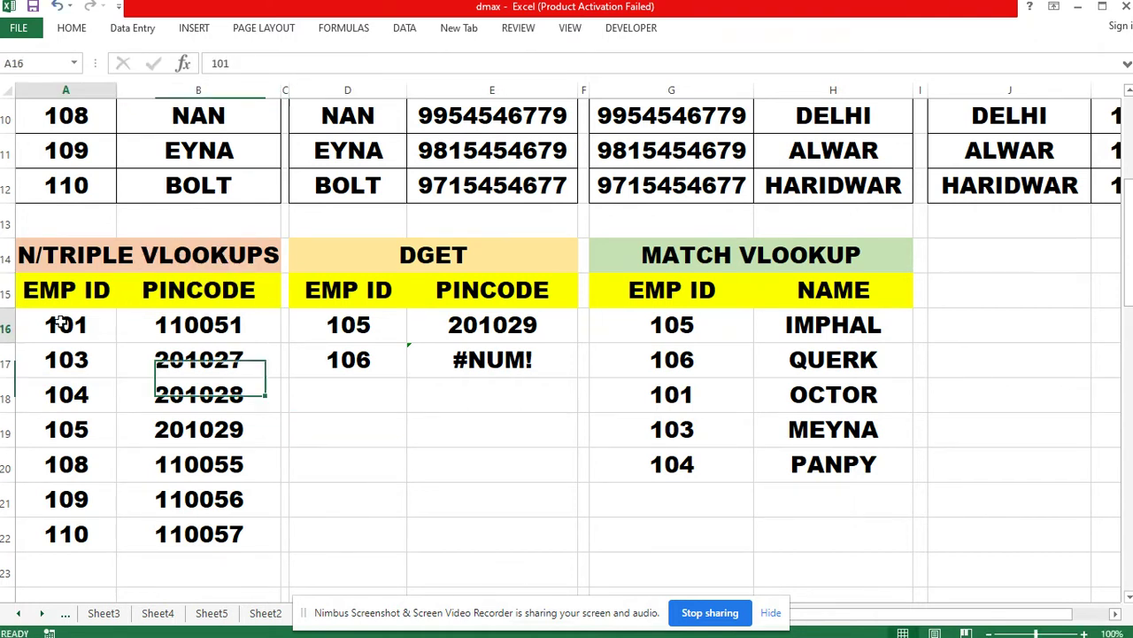
{"action": "scroll", "coordinate": [177, 429], "scroll_direction": "up", "scroll_amount": 3}
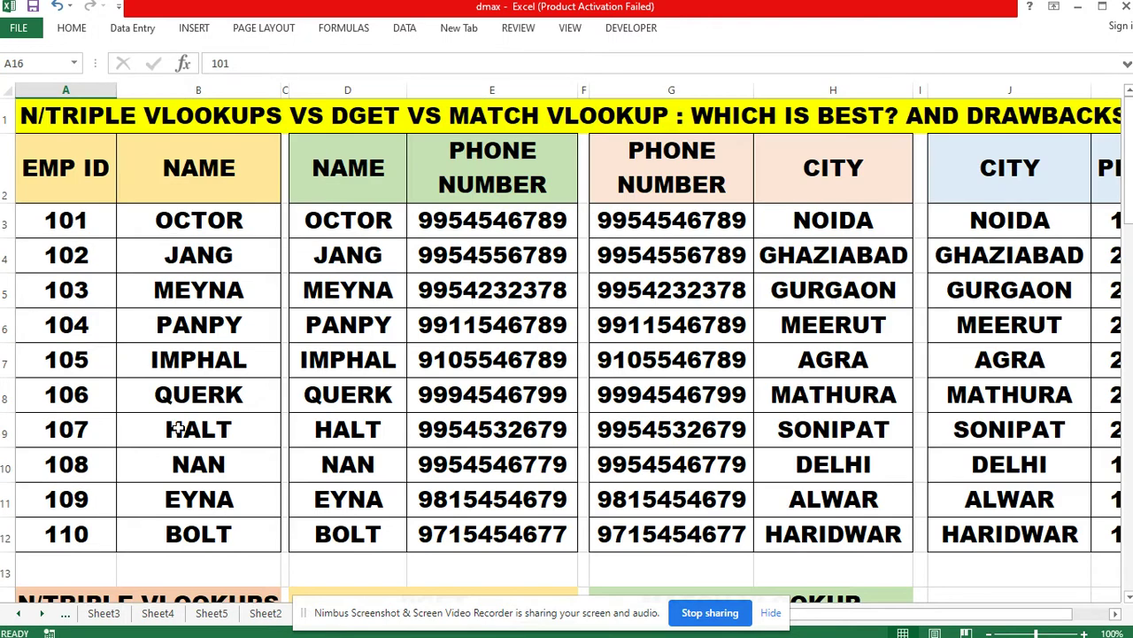
{"action": "left_click", "coordinate": [64, 90]}
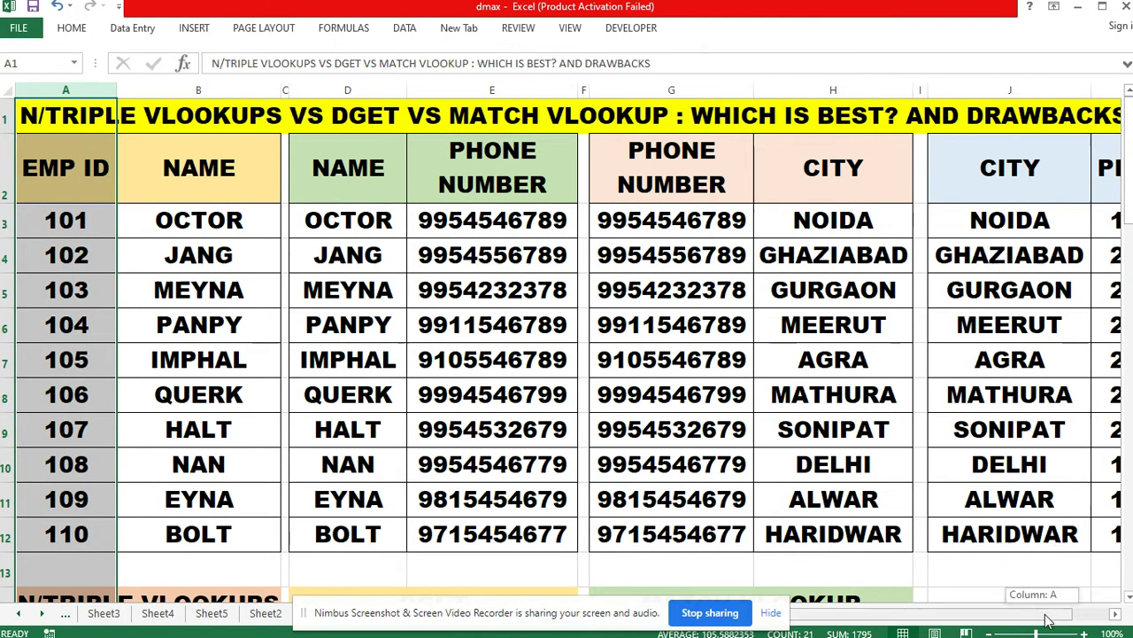
{"action": "scroll", "coordinate": [1048, 613], "scroll_direction": "right", "scroll_amount": 1}
{"action": "left_click", "coordinate": [1051, 89]}
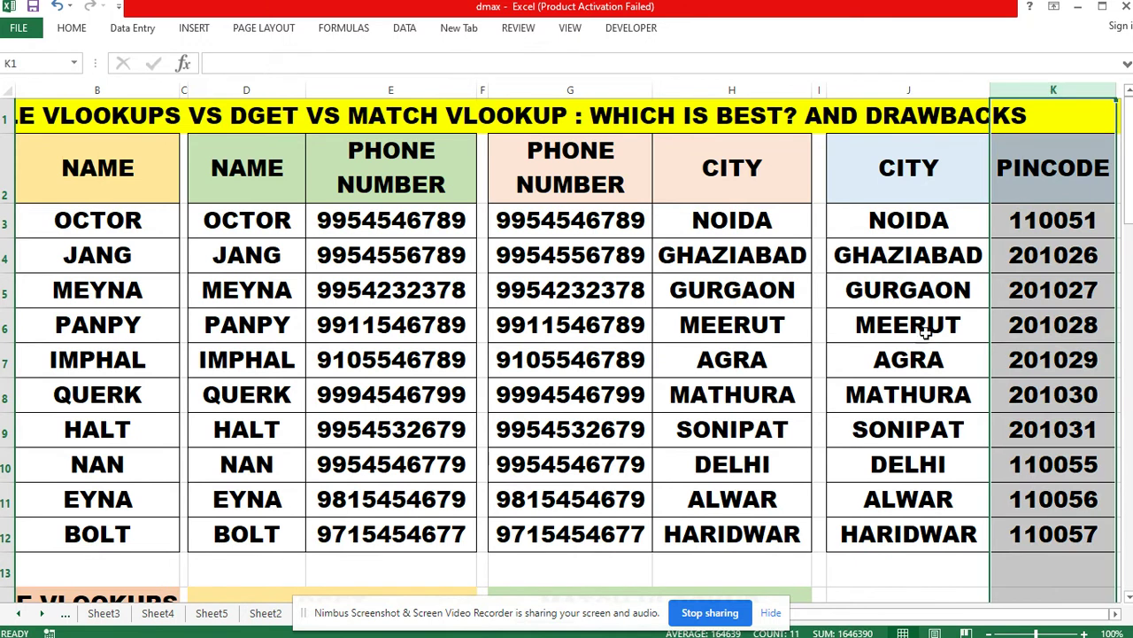
{"action": "left_click_drag", "start_coordinate": [921, 613], "coordinate": [895, 626]}
Examine the source tables' headings in row 2 and the sheet title in row 1.
{"action": "left_click", "coordinate": [45, 155]}
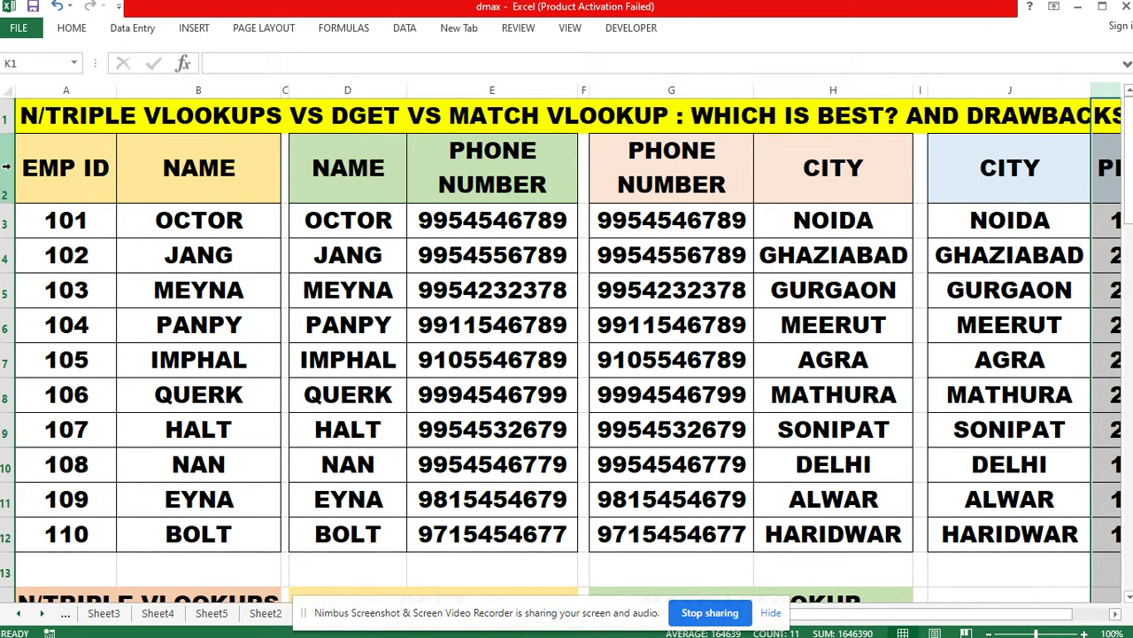
{"action": "key", "text": "ctrl+shift+Right"}
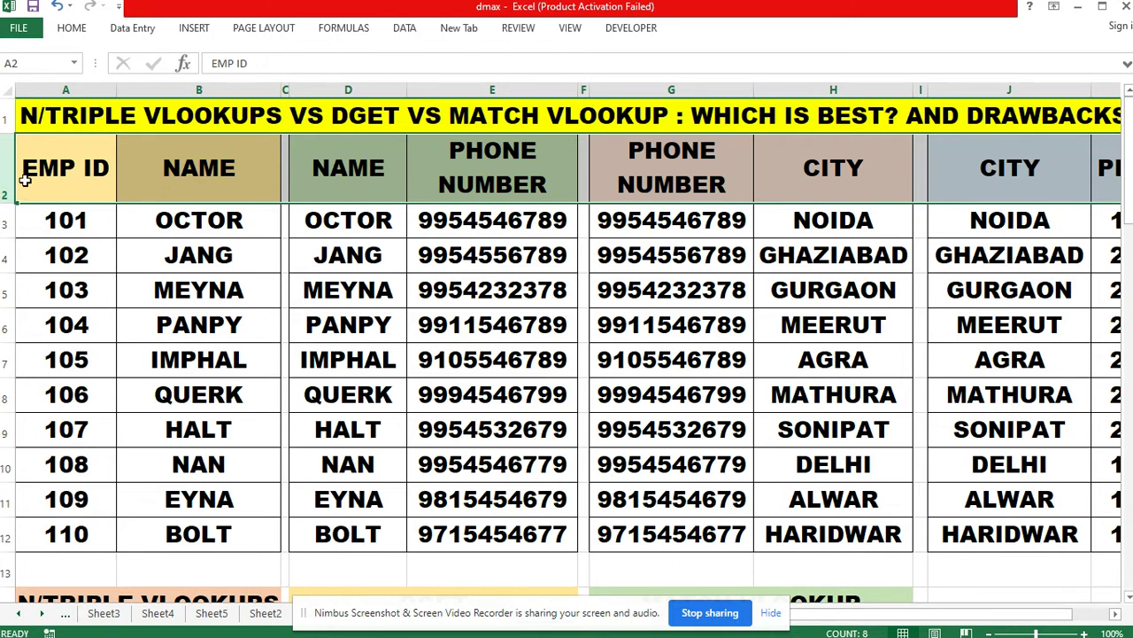
{"action": "left_click", "coordinate": [43, 113]}
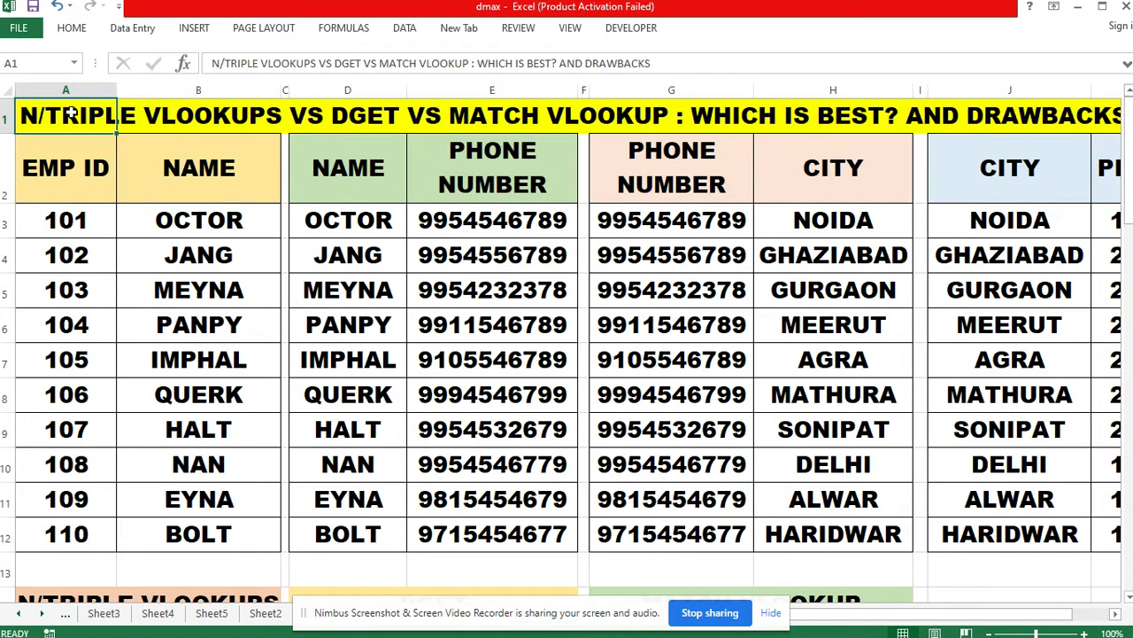
{"action": "left_click", "coordinate": [221, 122]}
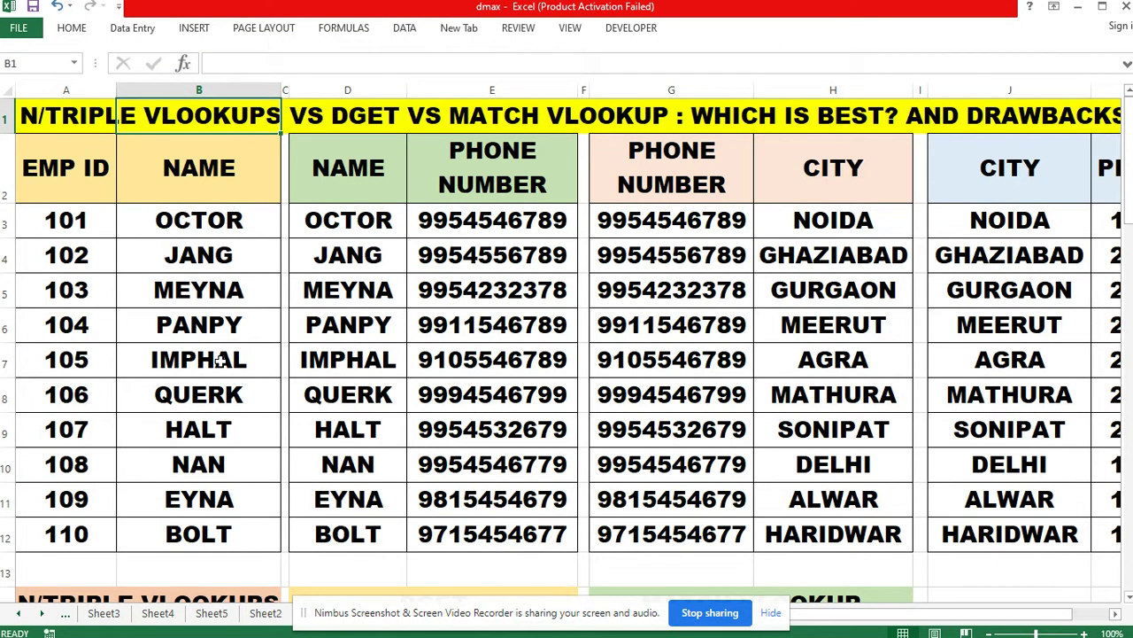
Review the existing DGET formula in E16 and delete it from the cell.
{"action": "scroll", "coordinate": [273, 380], "scroll_direction": "down", "scroll_amount": 1}
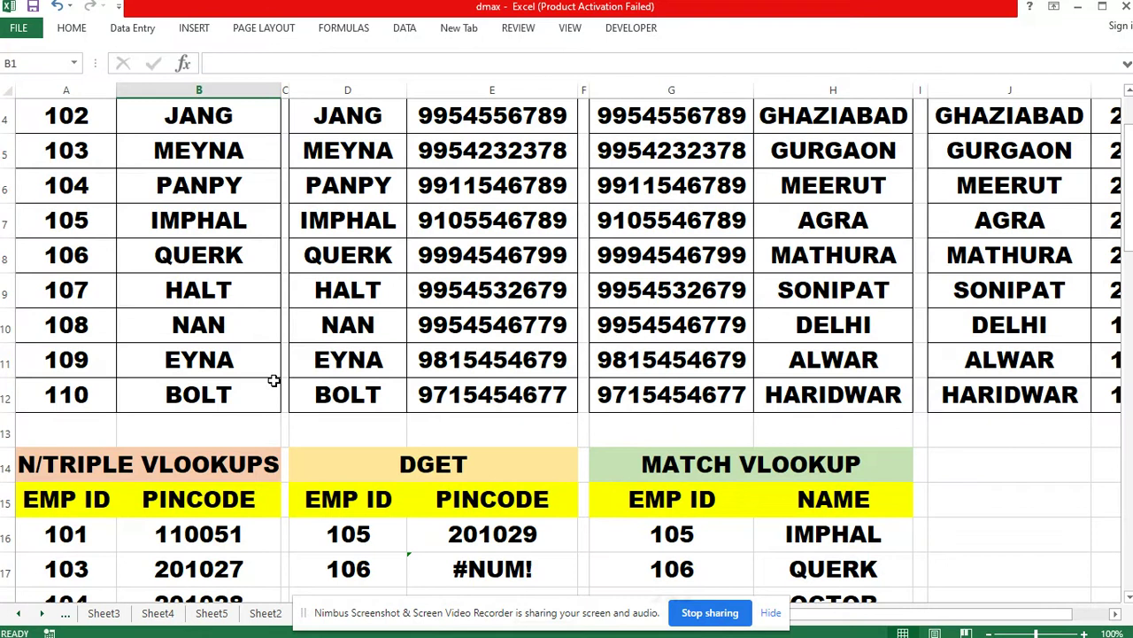
{"action": "scroll", "coordinate": [512, 358], "scroll_direction": "down", "scroll_amount": 2}
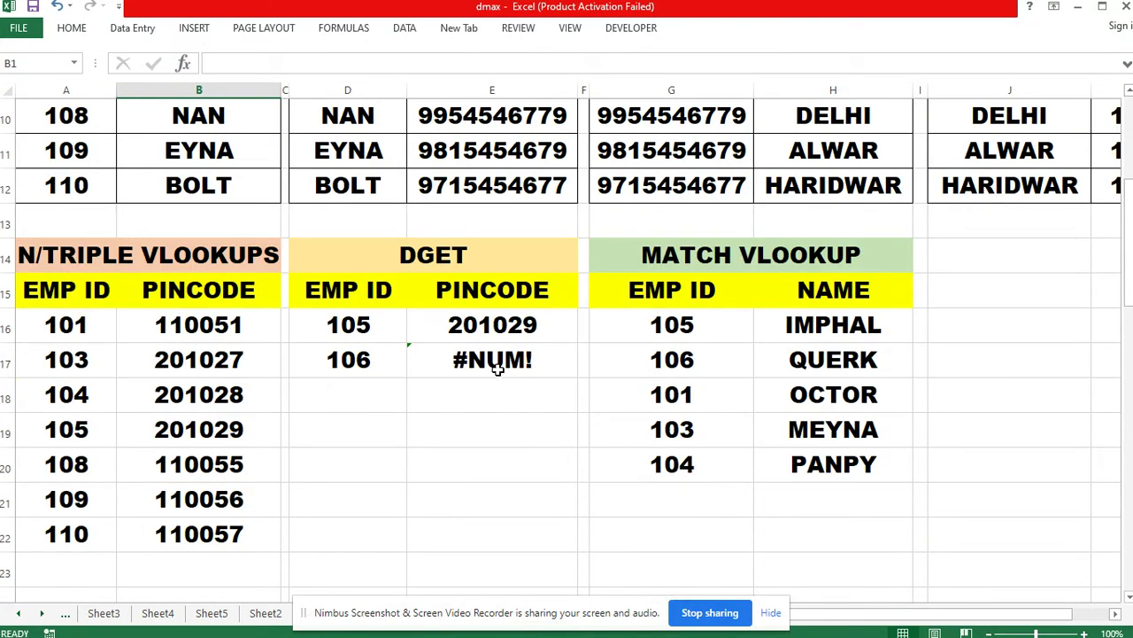
{"action": "left_click", "coordinate": [379, 254]}
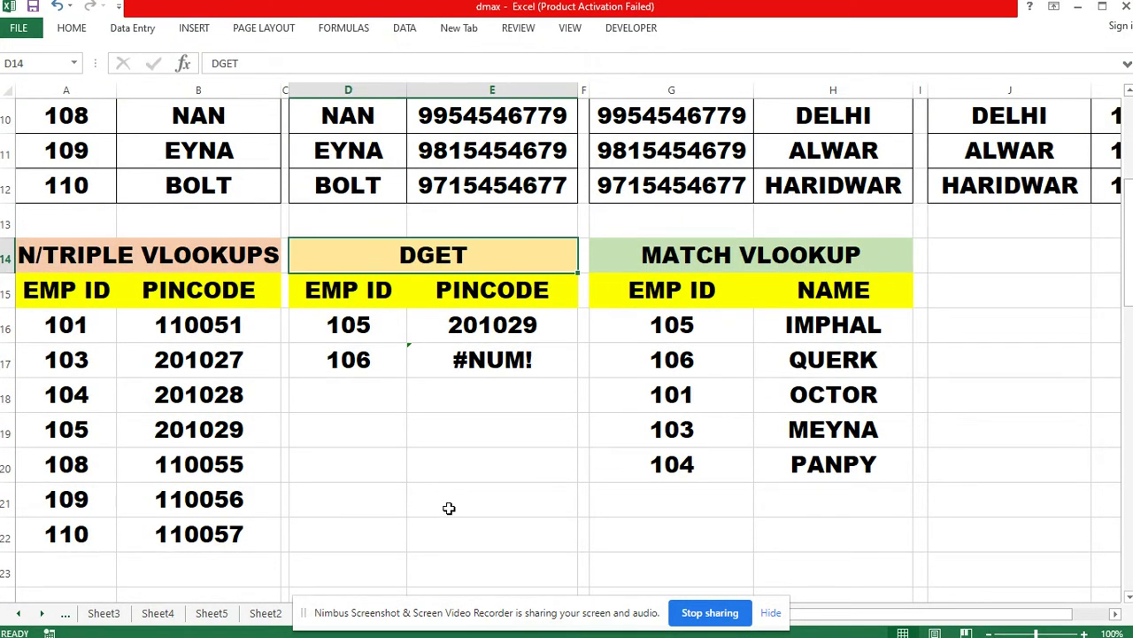
{"action": "double_click", "coordinate": [460, 328]}
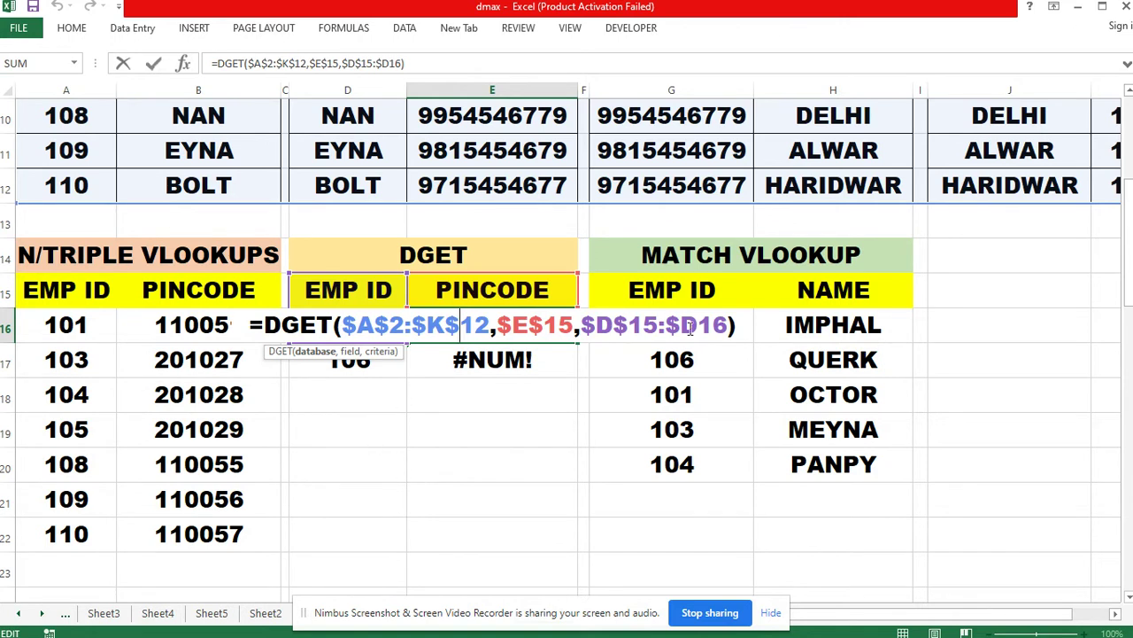
{"action": "left_click_drag", "start_coordinate": [748, 326], "coordinate": [217, 334]}
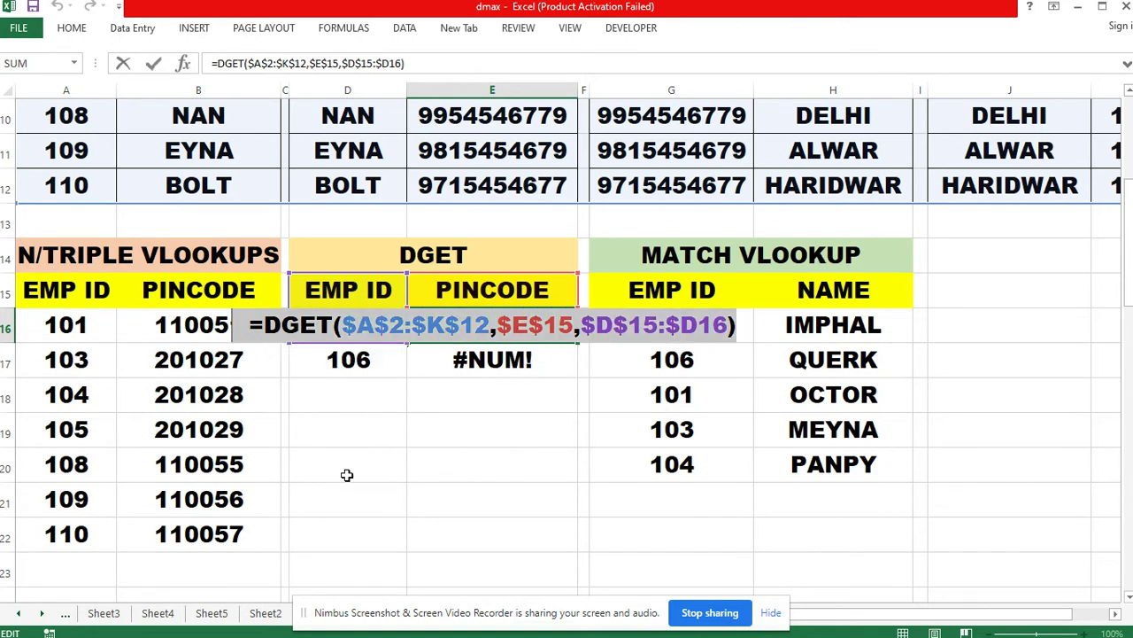
{"action": "key", "text": "BackSpace"}
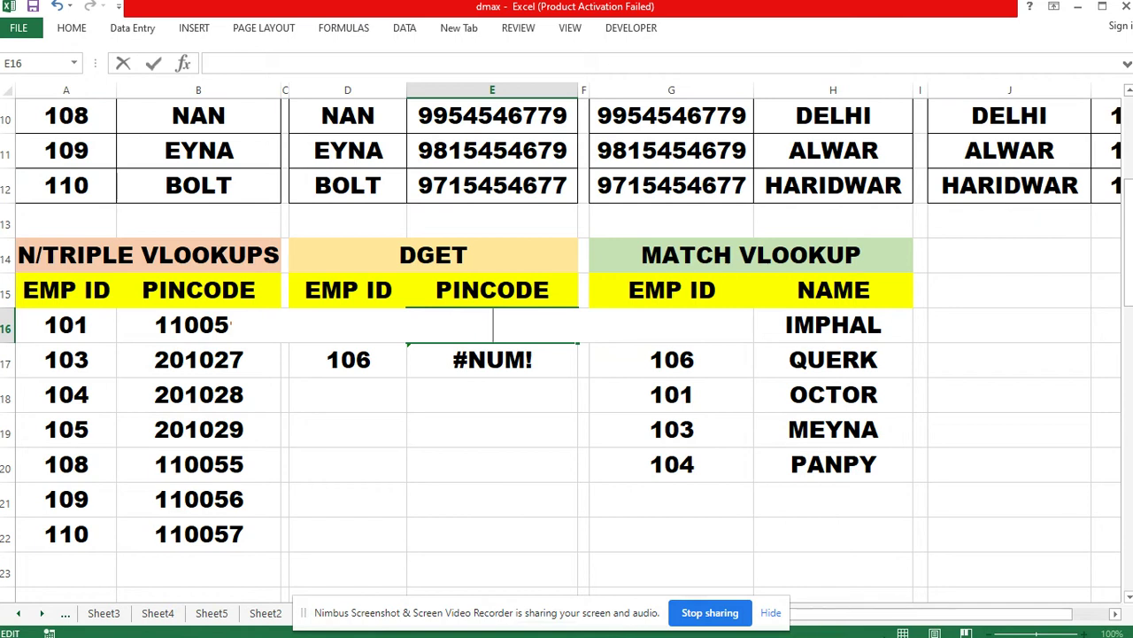
Start a DGET formula in E16 with the source tables A2:K12 as its database.
{"action": "left_click", "coordinate": [501, 455]}
{"action": "left_click", "coordinate": [451, 325]}
{"action": "key", "text": "BackSpace"}
{"action": "type", "text": "="}
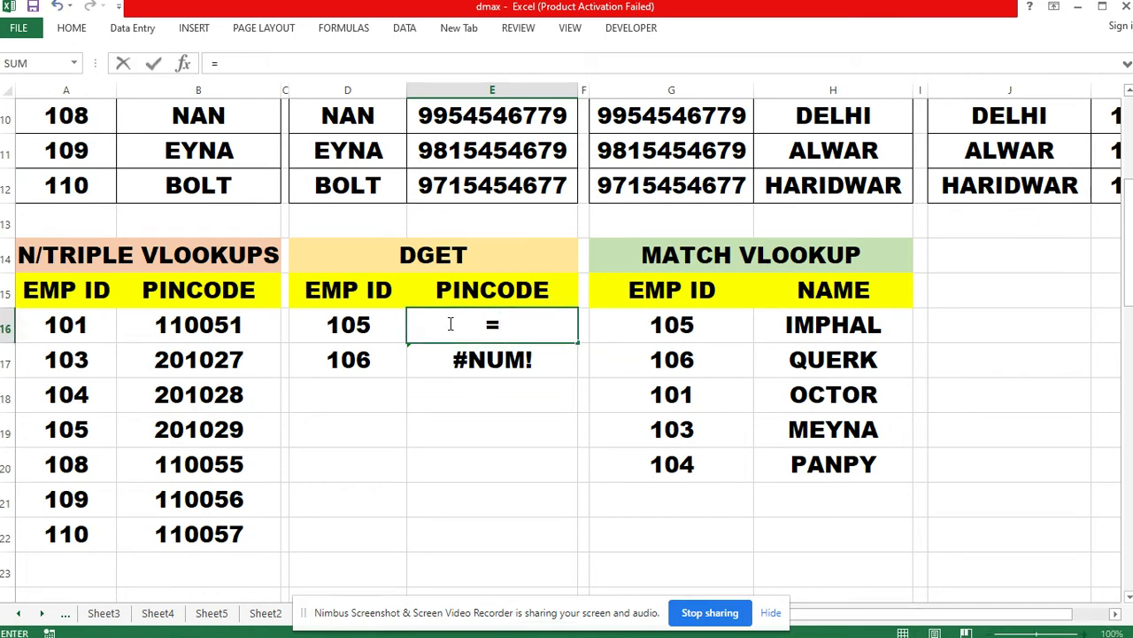
{"action": "type", "text": "DGET"}
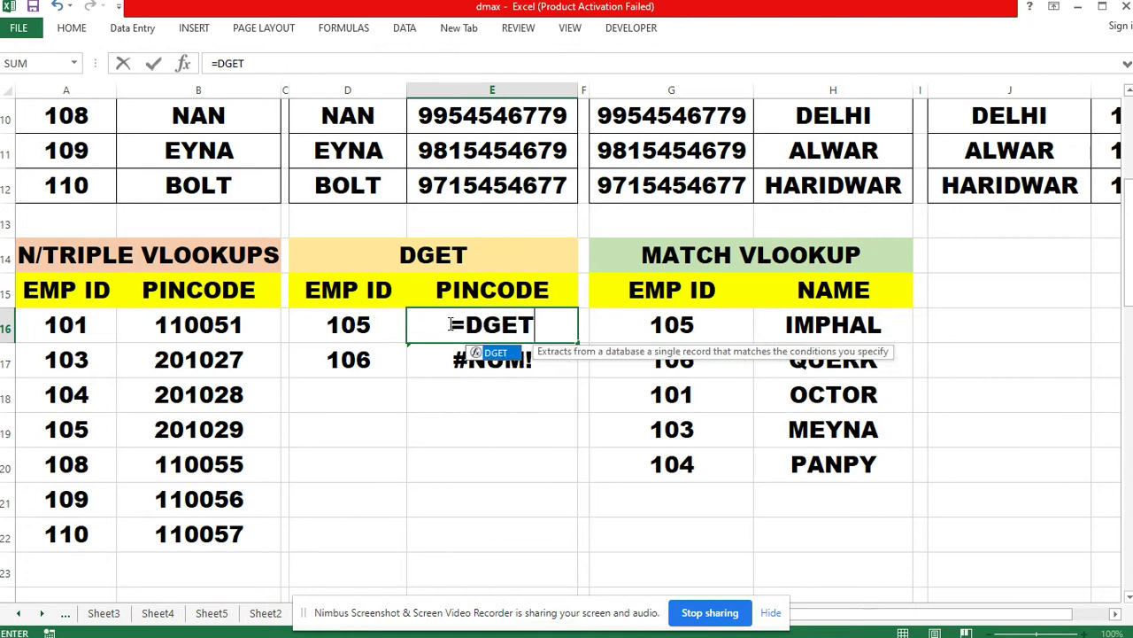
{"action": "type", "text": "("}
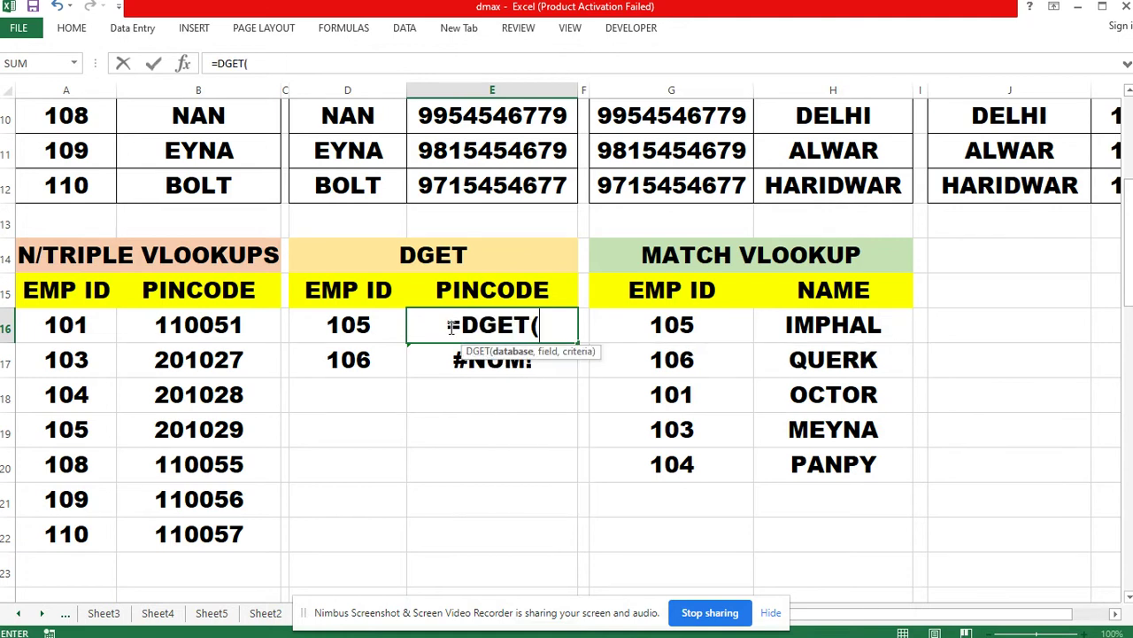
{"action": "scroll", "coordinate": [498, 455], "scroll_direction": "up", "scroll_amount": 2}
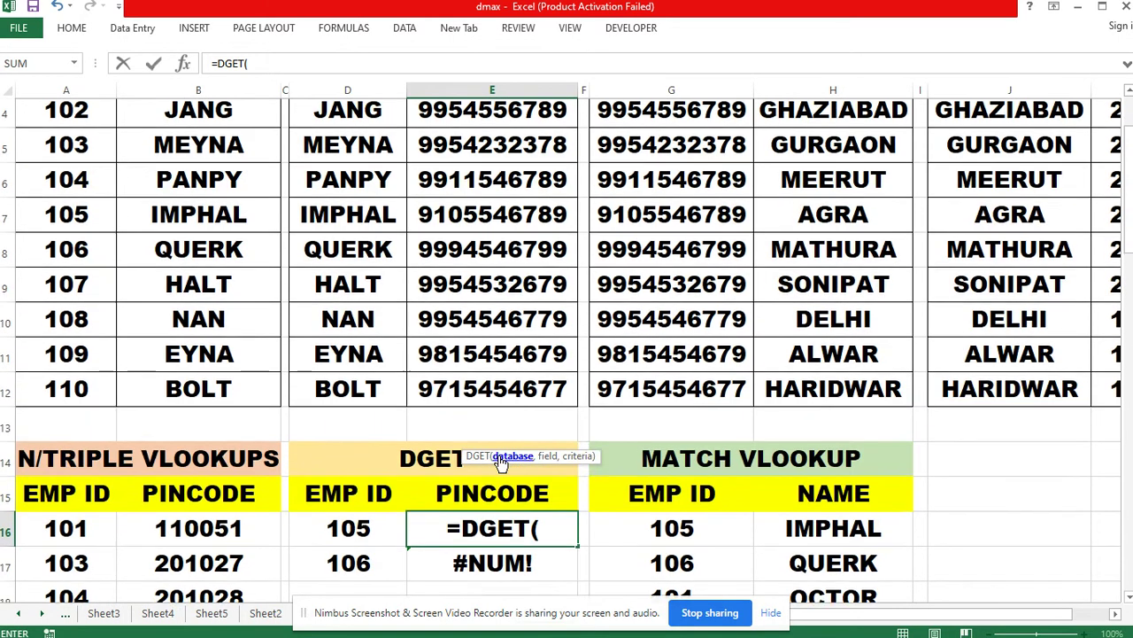
{"action": "scroll", "coordinate": [498, 458], "scroll_direction": "up", "scroll_amount": 1}
{"action": "left_click_drag", "start_coordinate": [51, 164], "coordinate": [926, 536]}
{"action": "left_click_drag", "start_coordinate": [979, 617], "coordinate": [921, 617]}
{"action": "scroll", "coordinate": [555, 380], "scroll_direction": "down", "scroll_amount": 1}
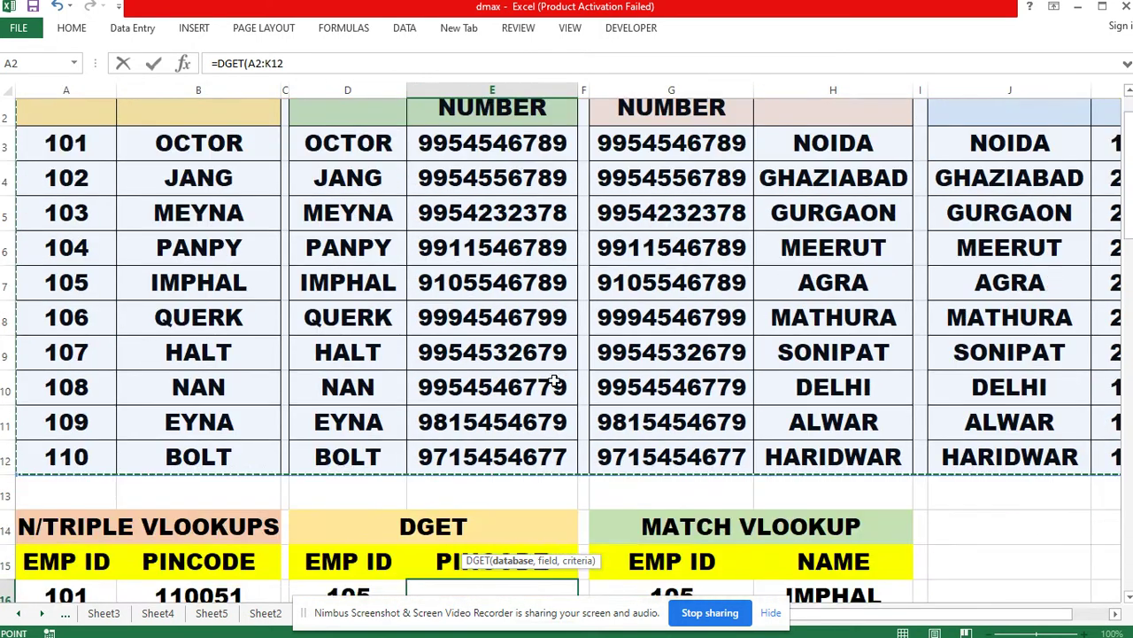
{"action": "scroll", "coordinate": [554, 381], "scroll_direction": "down", "scroll_amount": 2}
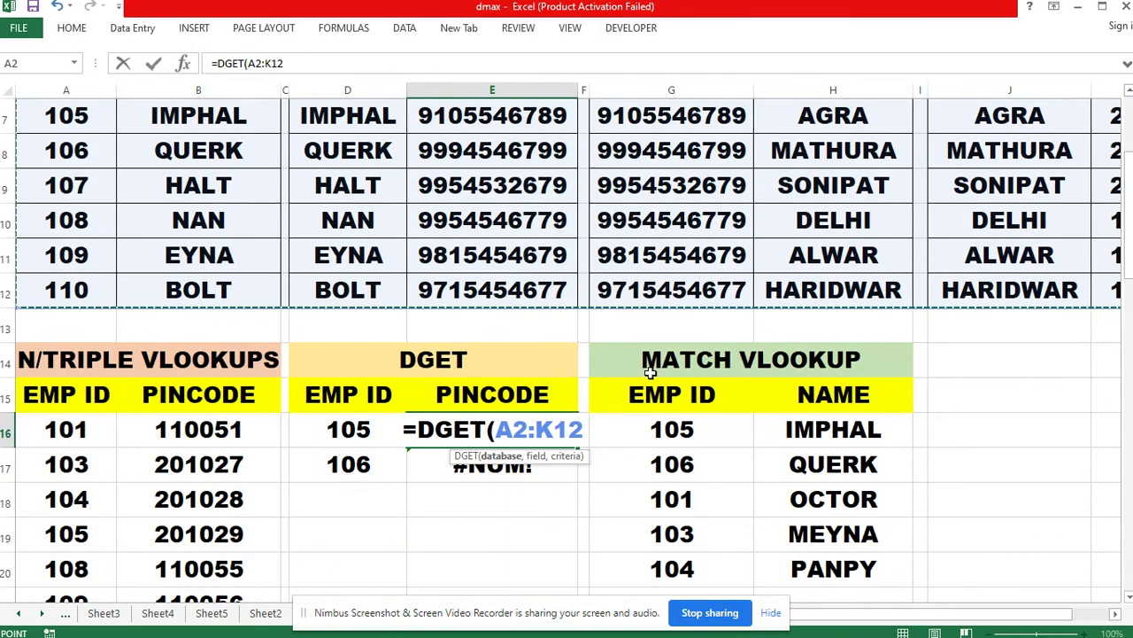
Complete the DGET formula in E16 with E15 as the field and D15:D16 as the criteria.
{"action": "type", "text": ","}
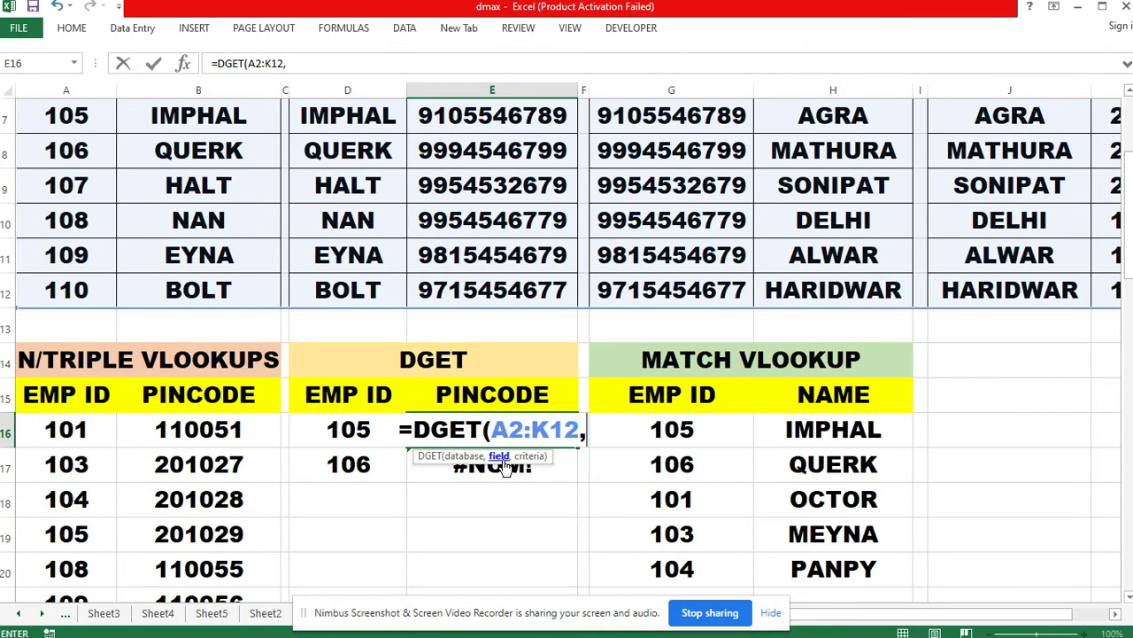
{"action": "left_click", "coordinate": [489, 391]}
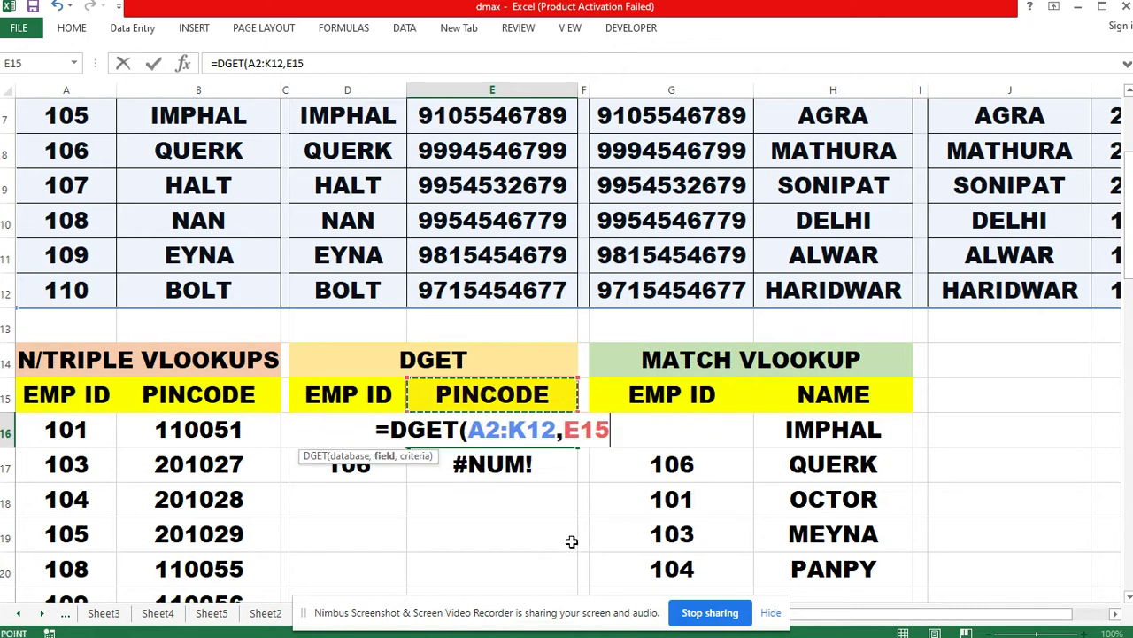
{"action": "type", "text": ","}
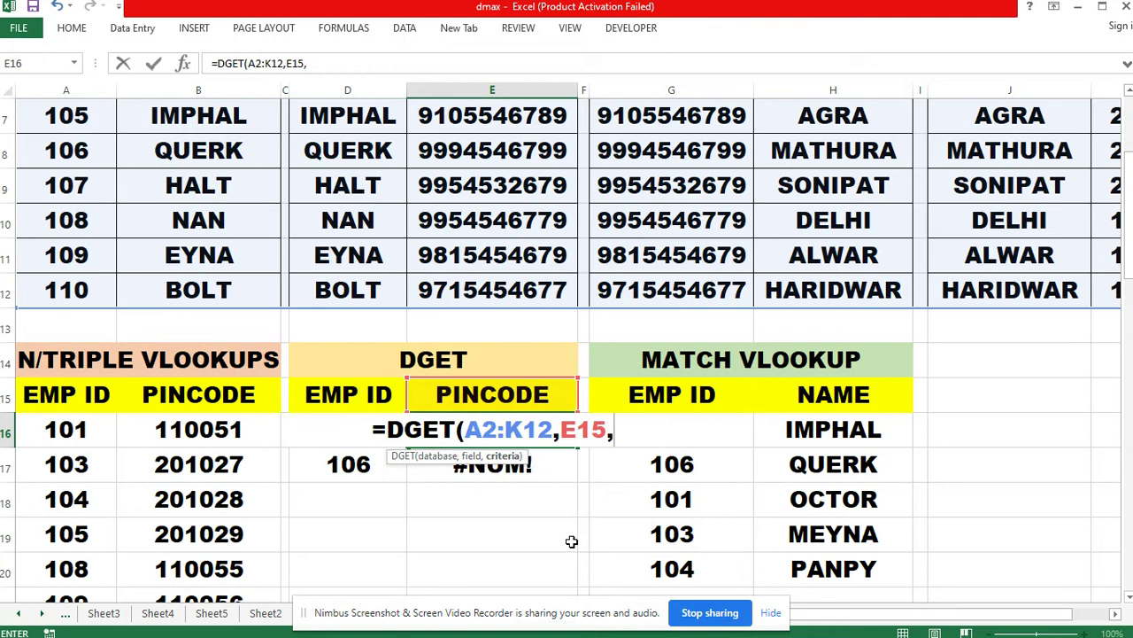
{"action": "left_click", "coordinate": [336, 392]}
{"action": "left_click_drag", "start_coordinate": [337, 392], "coordinate": [329, 427]}
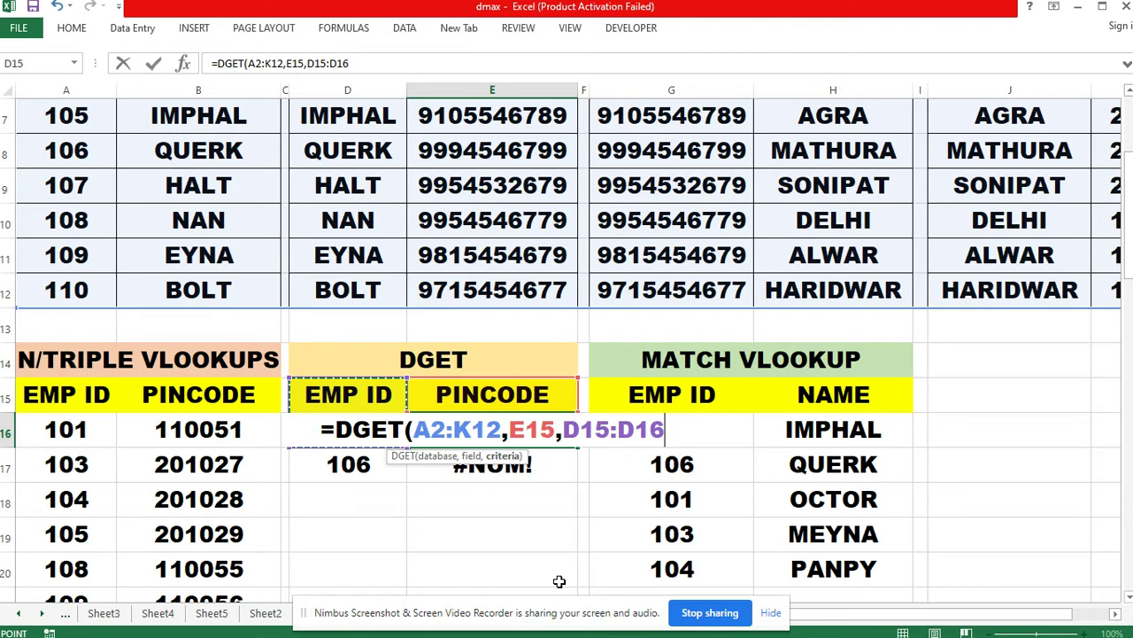
{"action": "type", "text": ")"}
{"action": "key", "text": "Return"}
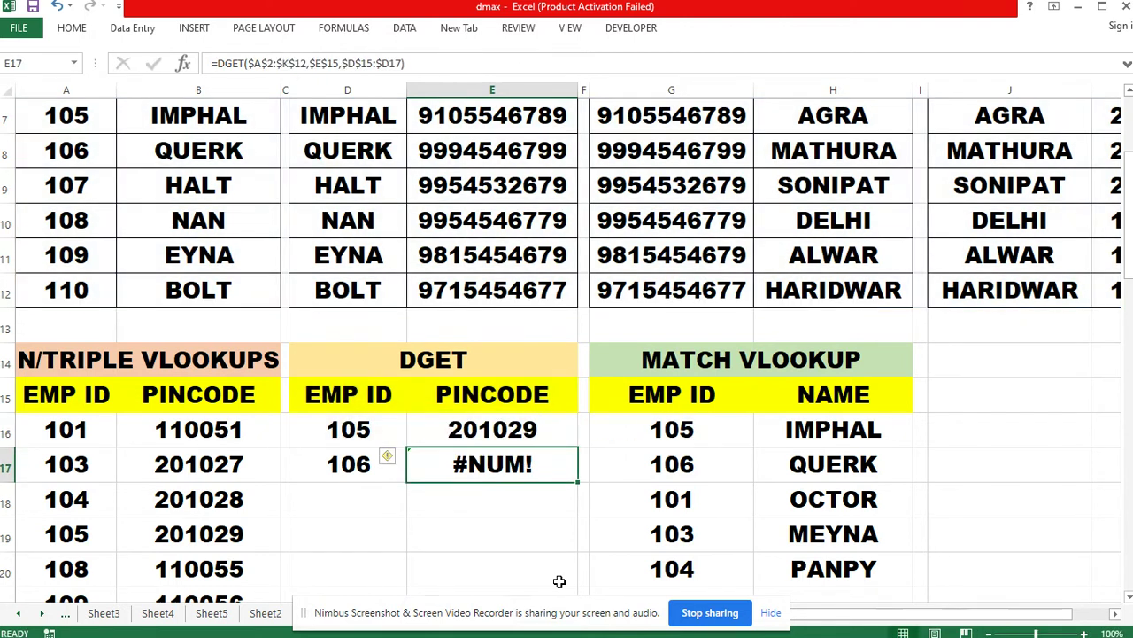
Redefine the list validation on heading cell E15 with the source =$A$2:$K$2.
{"action": "left_click", "coordinate": [522, 395]}
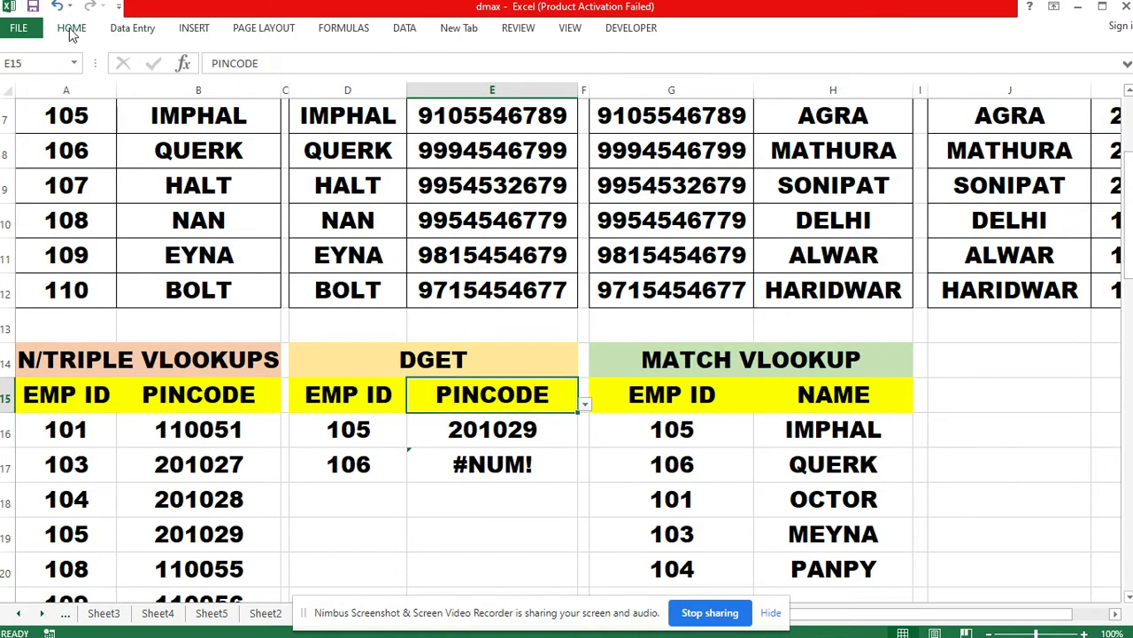
{"action": "left_click", "coordinate": [403, 28]}
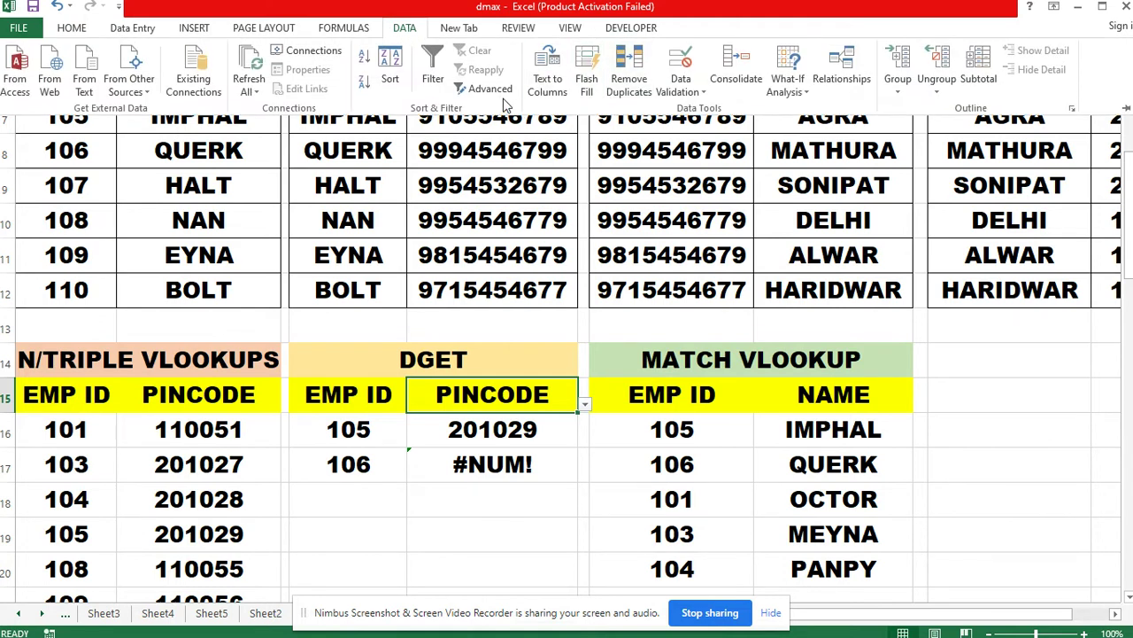
{"action": "left_click", "coordinate": [688, 96]}
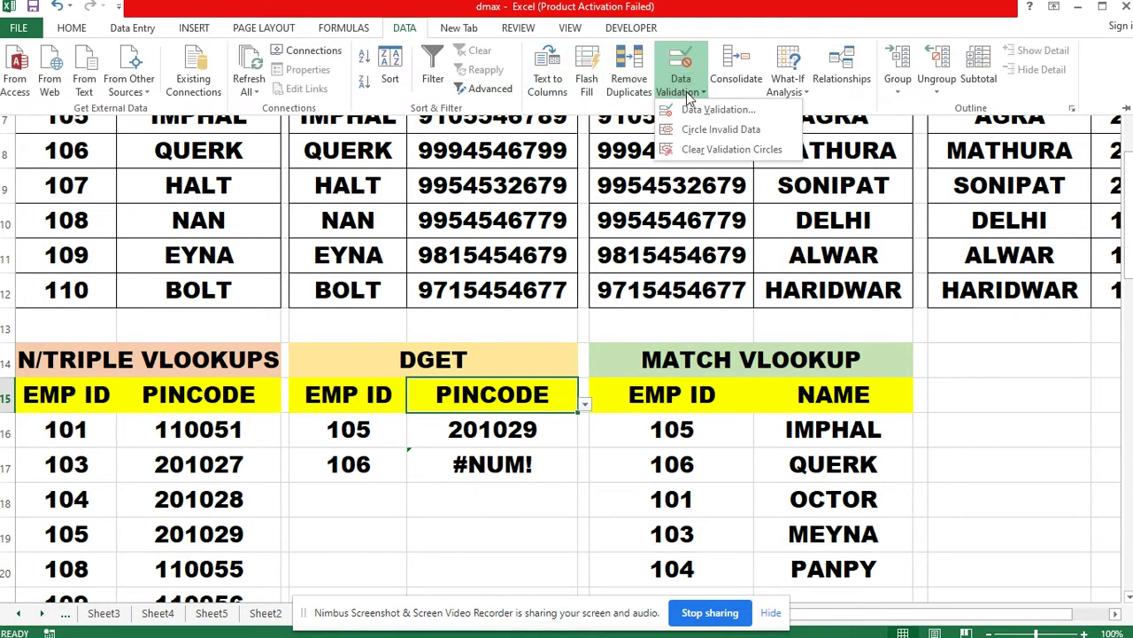
{"action": "left_click", "coordinate": [704, 109]}
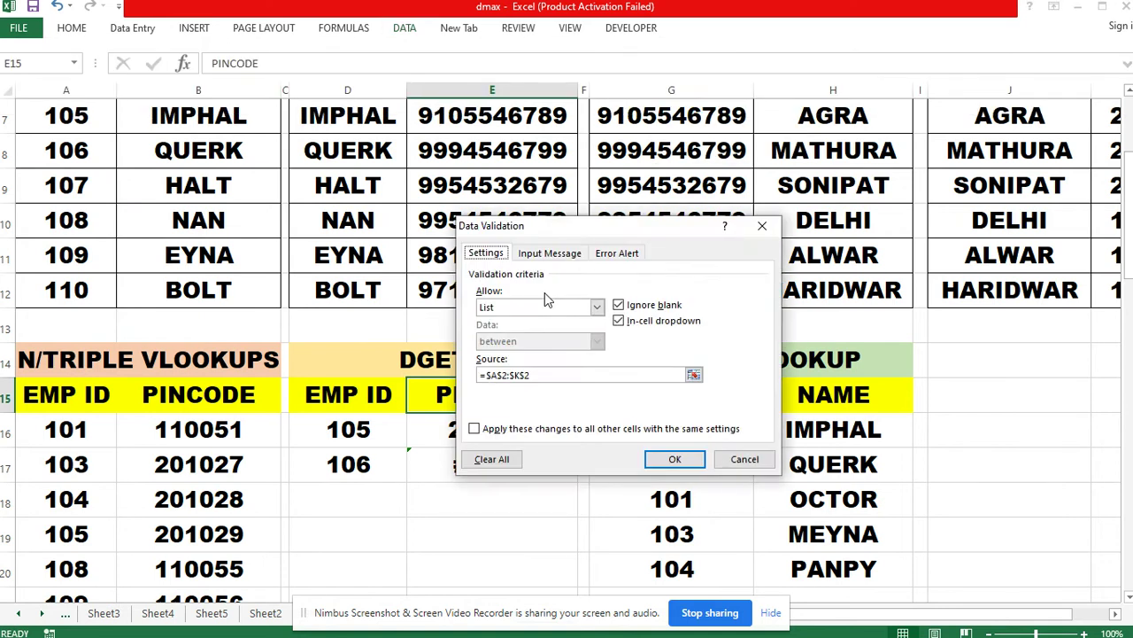
{"action": "left_click", "coordinate": [533, 375]}
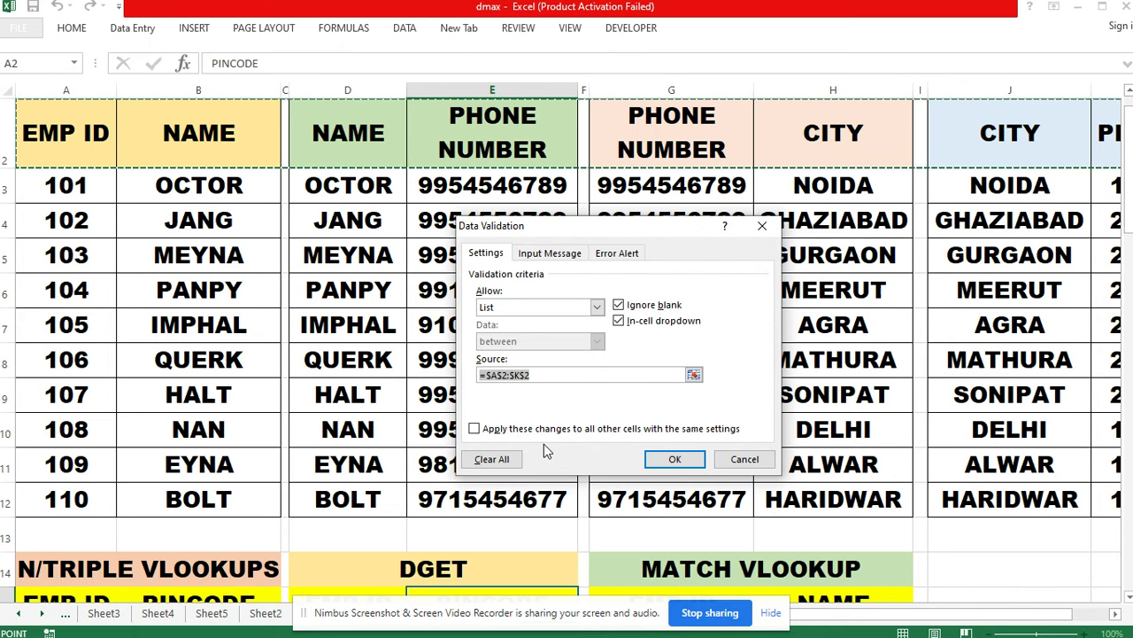
{"action": "key", "text": "BackSpace"}
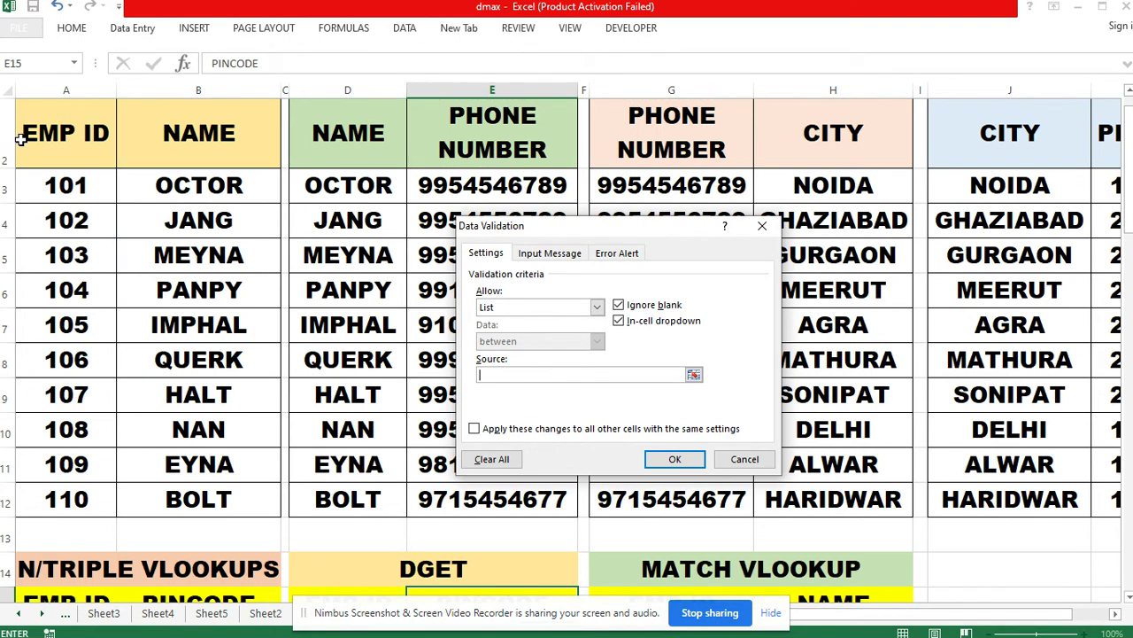
{"action": "left_click_drag", "start_coordinate": [22, 139], "coordinate": [909, 147]}
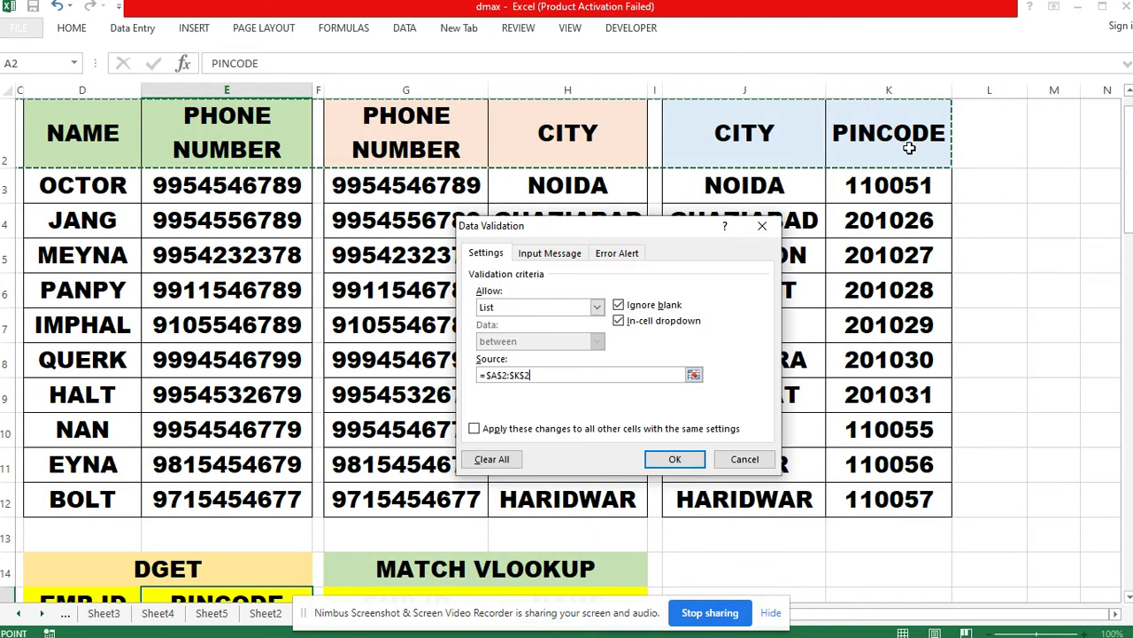
{"action": "left_click", "coordinate": [687, 467]}
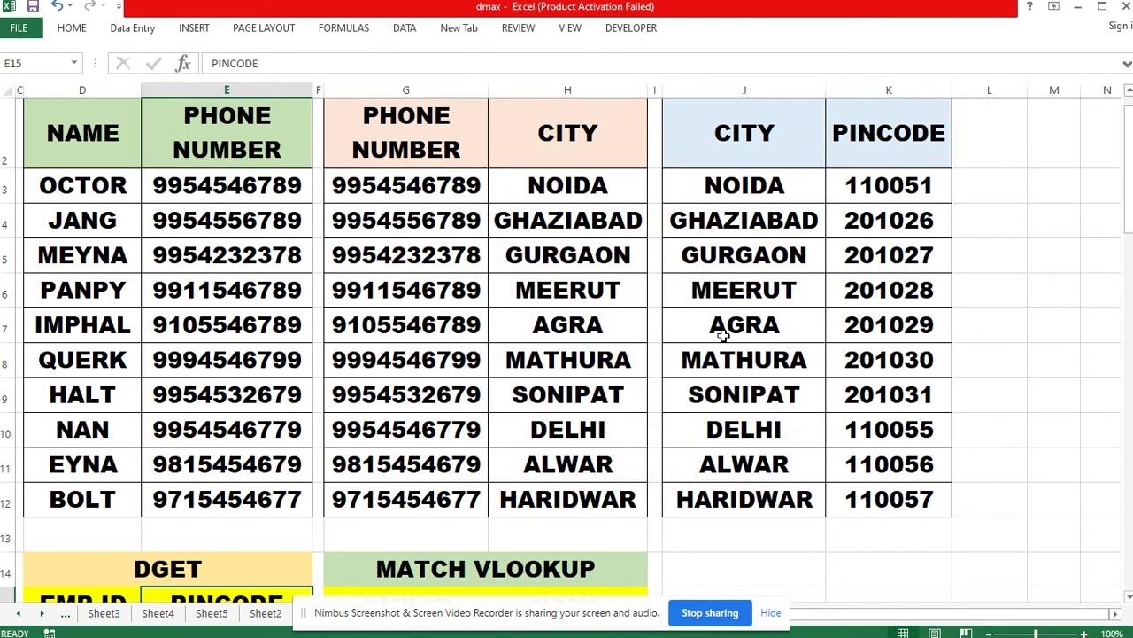
Try the DGET heading list in E15 by choosing NAME and then PHONE NUMBER.
{"action": "scroll", "coordinate": [723, 338], "scroll_direction": "down", "scroll_amount": 2}
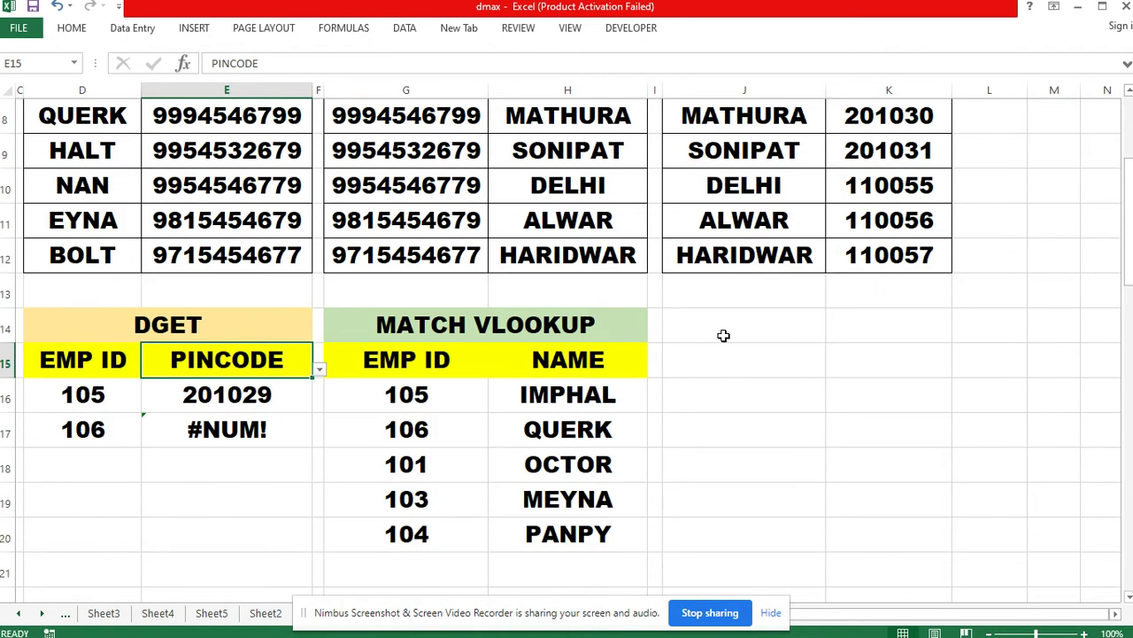
{"action": "left_click", "coordinate": [319, 369]}
{"action": "left_click", "coordinate": [180, 390]}
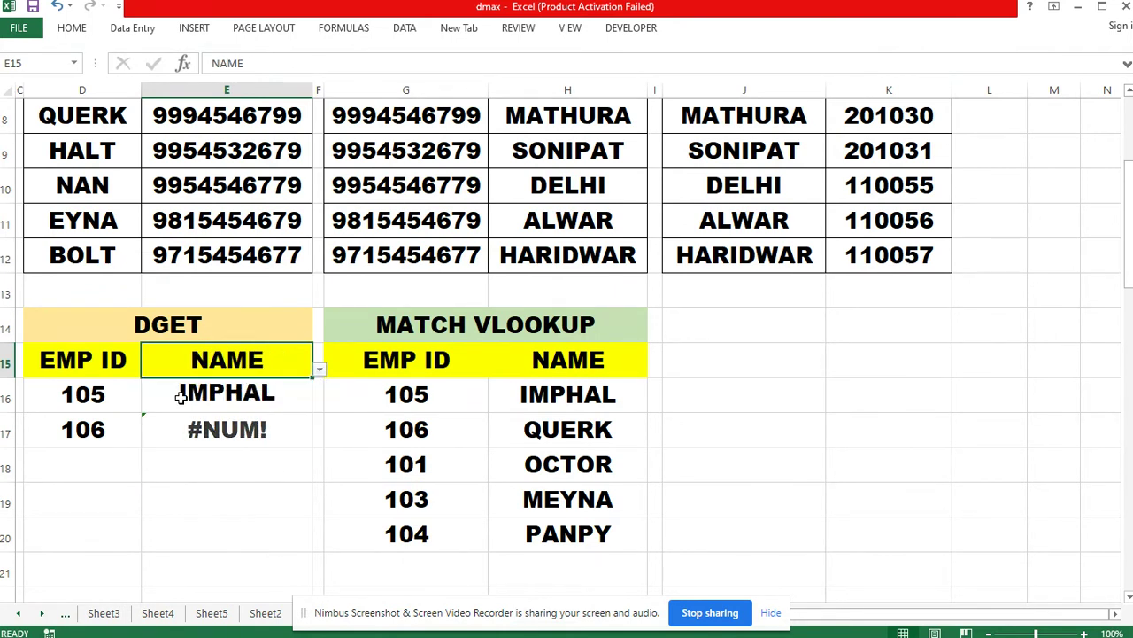
{"action": "left_click", "coordinate": [321, 370]}
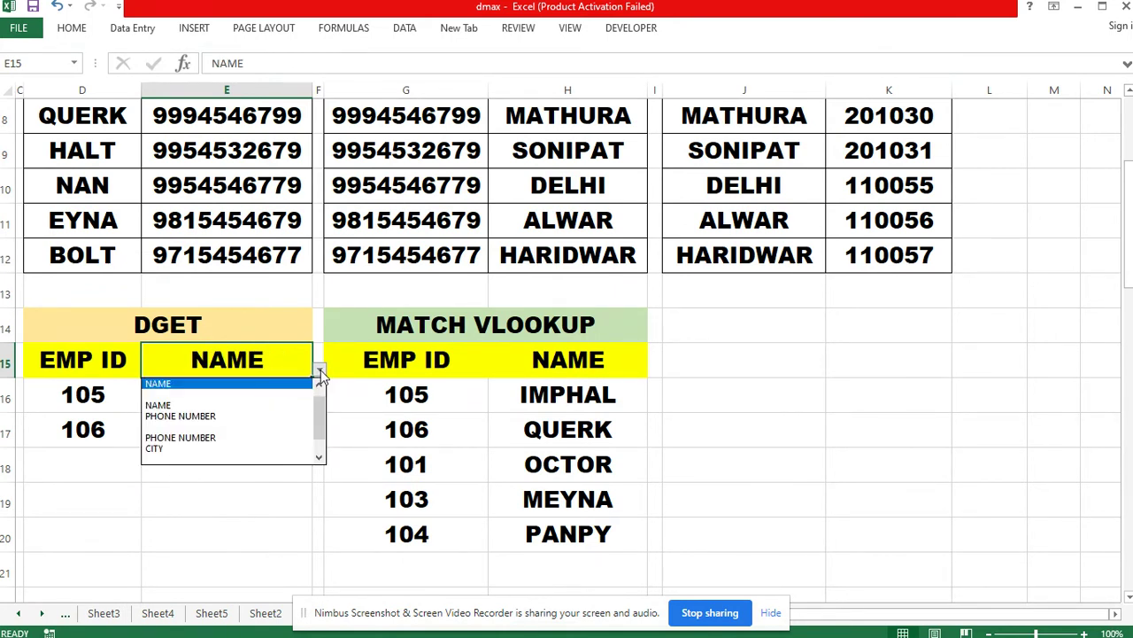
{"action": "key", "text": "Escape"}
{"action": "left_click", "coordinate": [236, 442]}
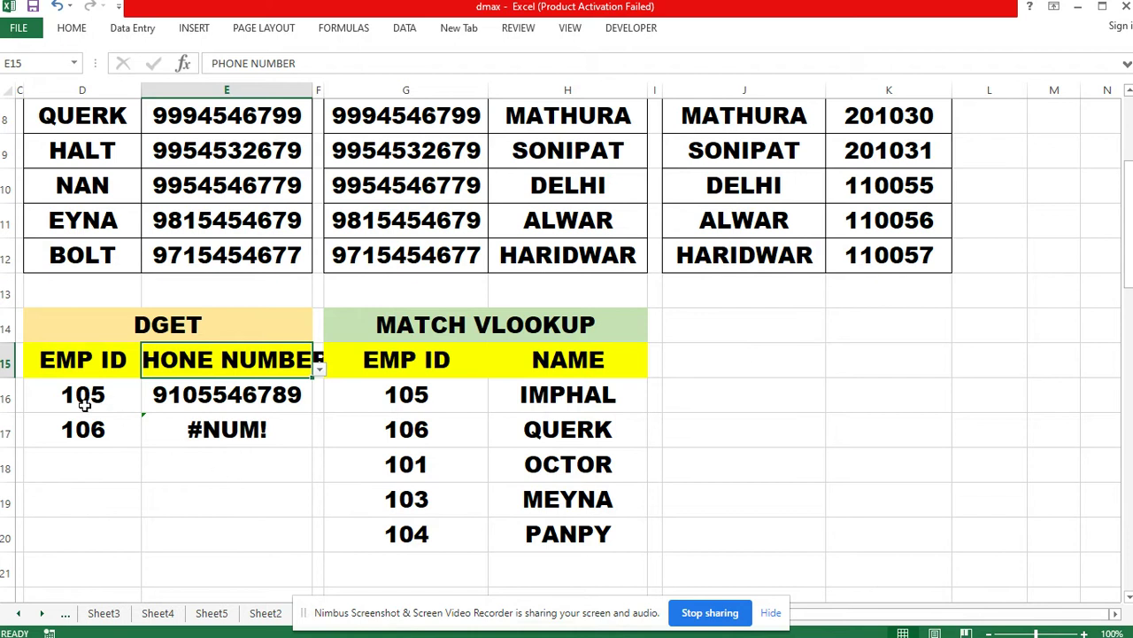
Widen column E so that the PHONE NUMBER heading in E15 fits.
{"action": "left_click_drag", "start_coordinate": [857, 616], "coordinate": [813, 618]}
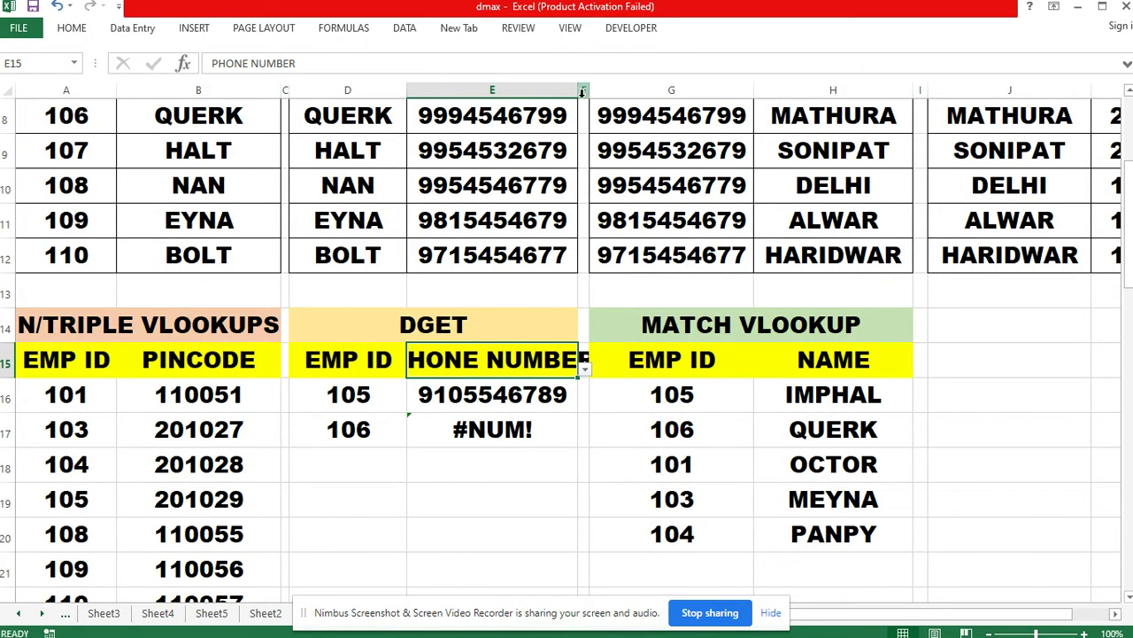
{"action": "left_click_drag", "start_coordinate": [580, 95], "coordinate": [621, 92]}
{"action": "left_click", "coordinate": [358, 398]}
{"action": "left_click", "coordinate": [571, 363]}
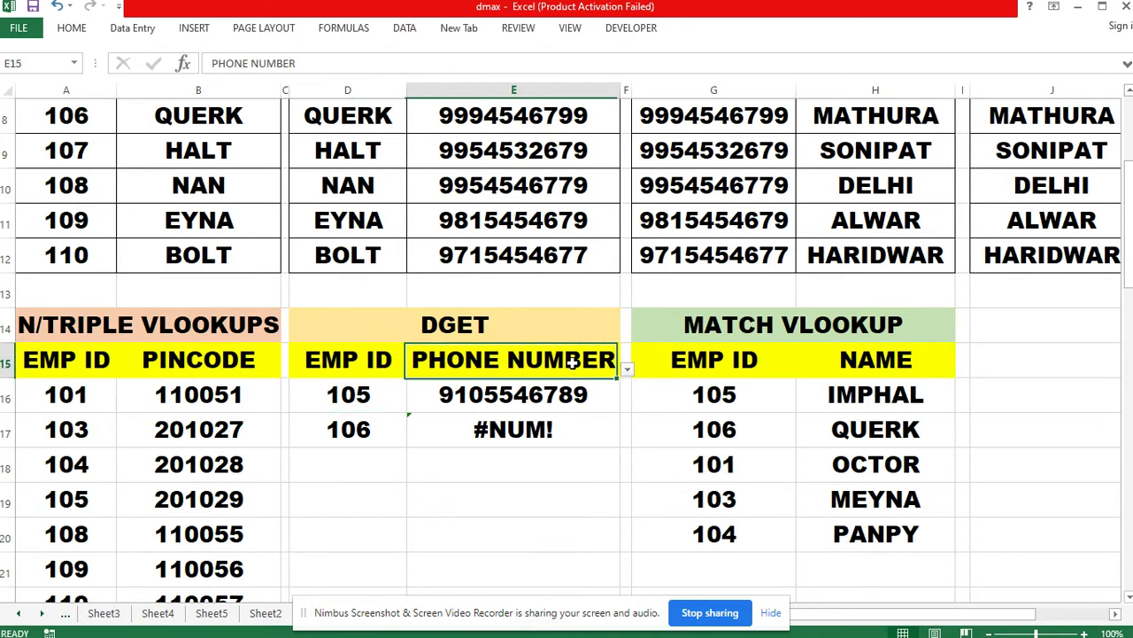
Change the DGET table's EMP ID in D16 to 108.
{"action": "double_click", "coordinate": [375, 396]}
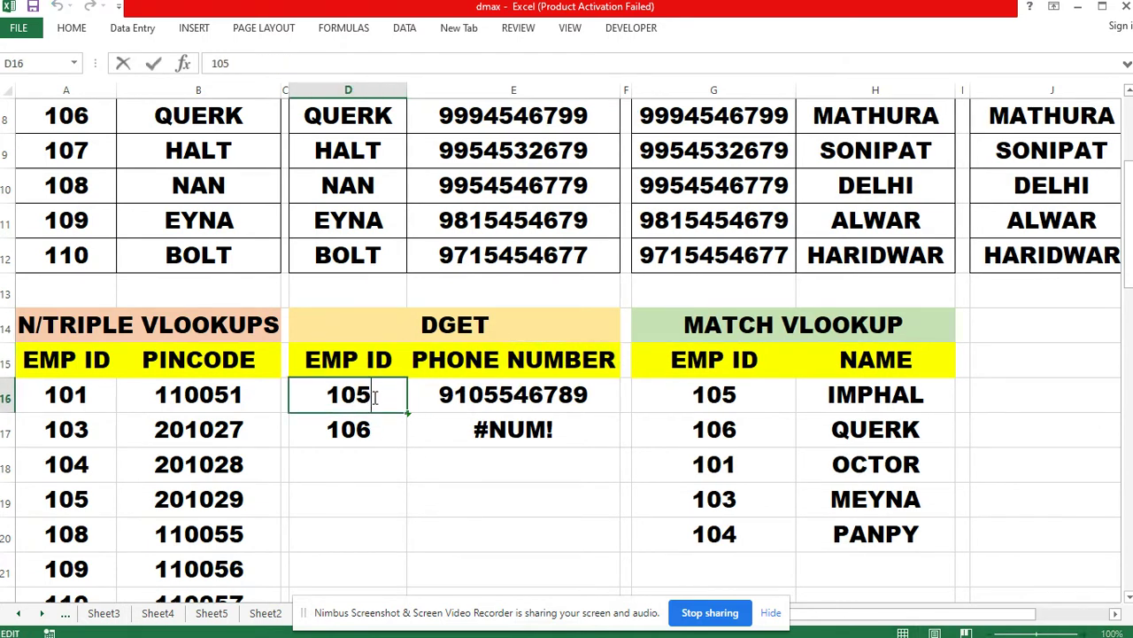
{"action": "key", "text": "BackSpace"}
{"action": "key", "text": "BackSpace"}
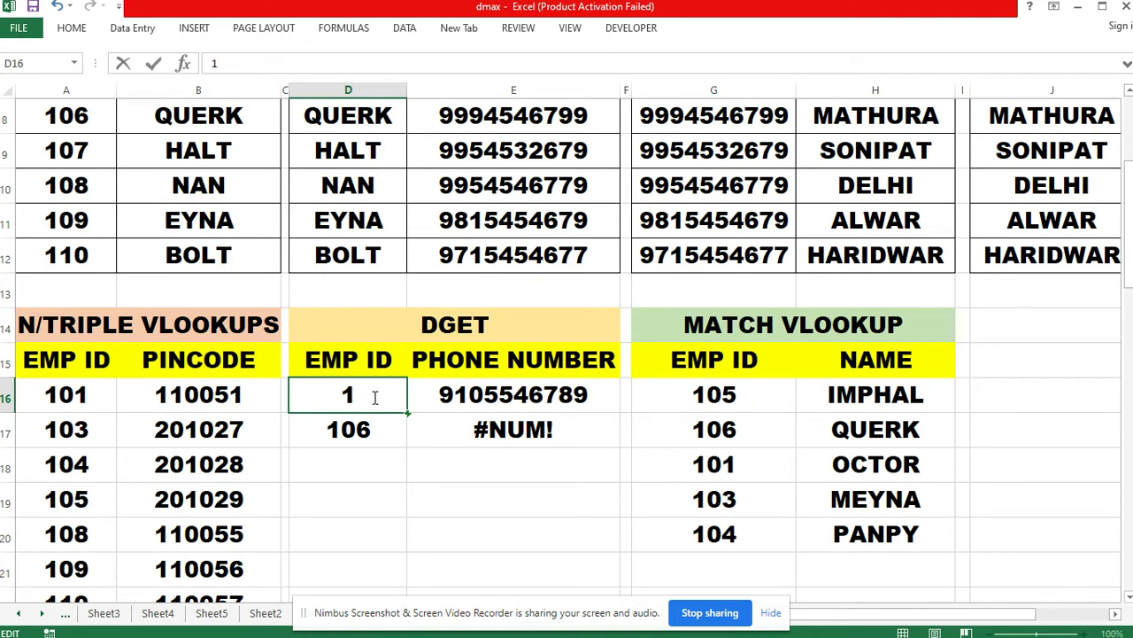
{"action": "type", "text": "10"}
{"action": "key", "text": "BackSpace"}
{"action": "key", "text": "BackSpace"}
{"action": "type", "text": "08"}
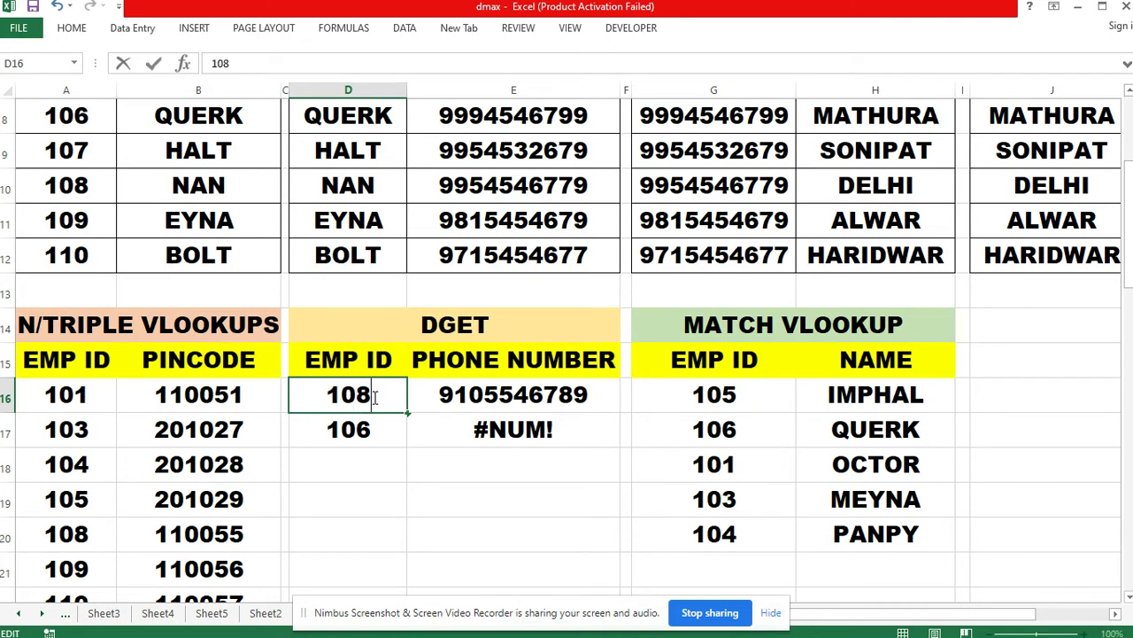
{"action": "key", "text": "Return"}
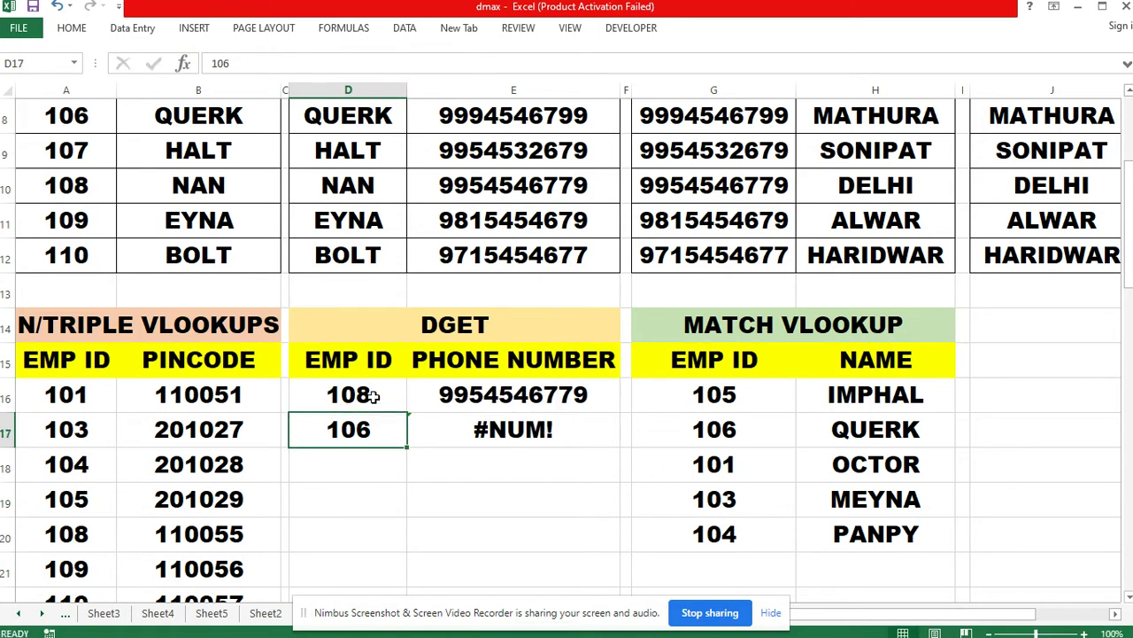
Switch the DGET heading in E15 to NAME, check it against source row 10, and set the heading to CITY.
{"action": "left_click", "coordinate": [571, 367]}
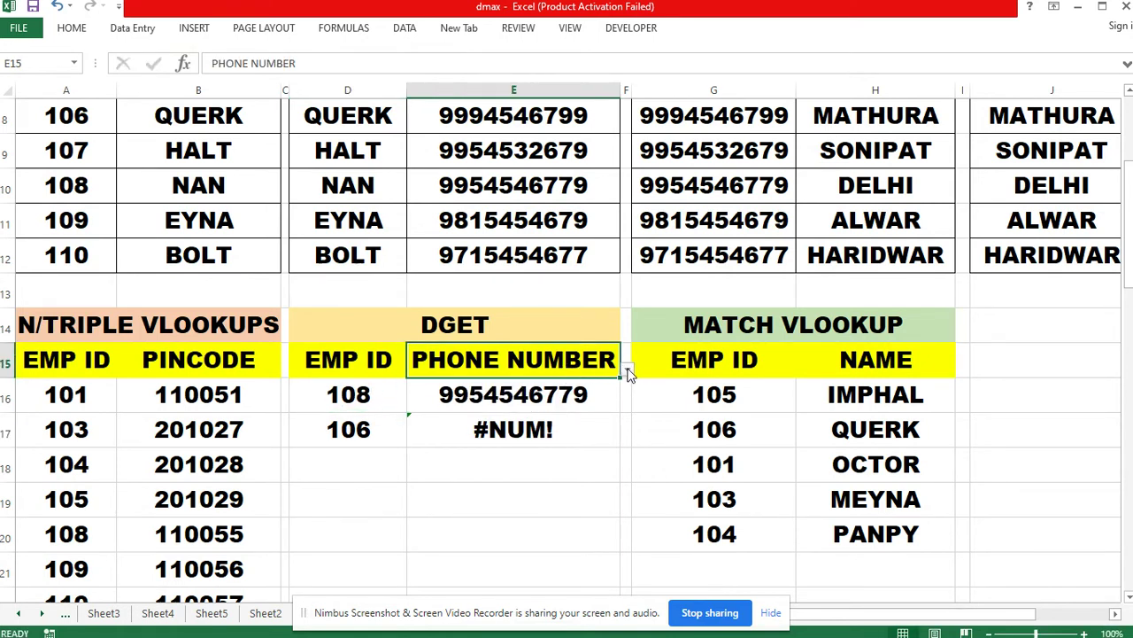
{"action": "left_click", "coordinate": [629, 371]}
{"action": "left_click", "coordinate": [467, 385]}
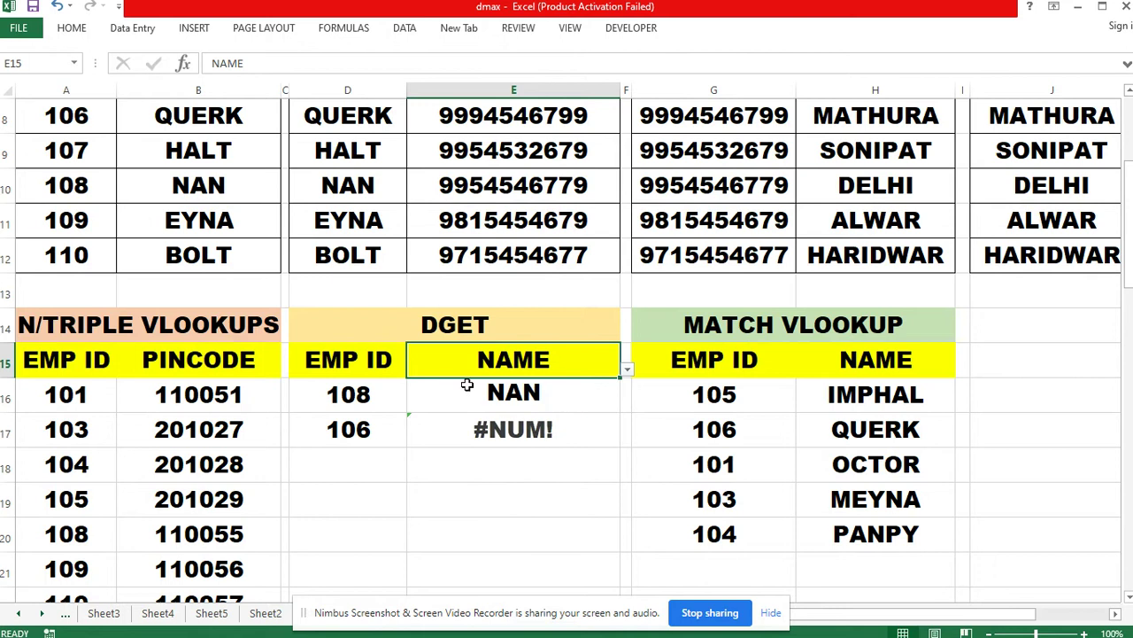
{"action": "left_click", "coordinate": [8, 185]}
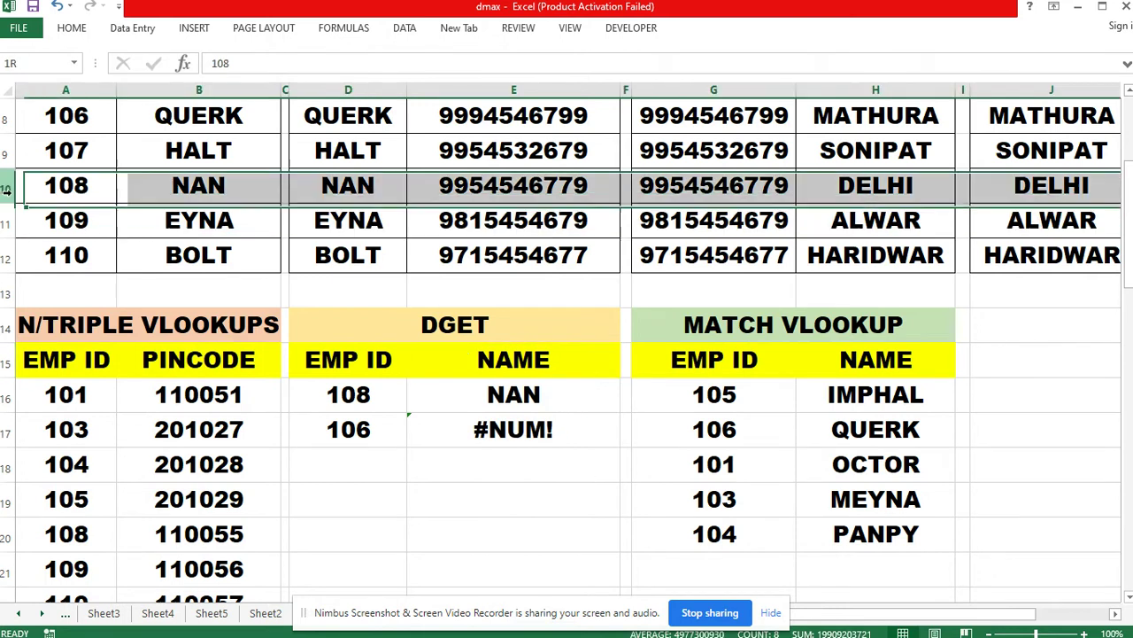
{"action": "left_click", "coordinate": [580, 356]}
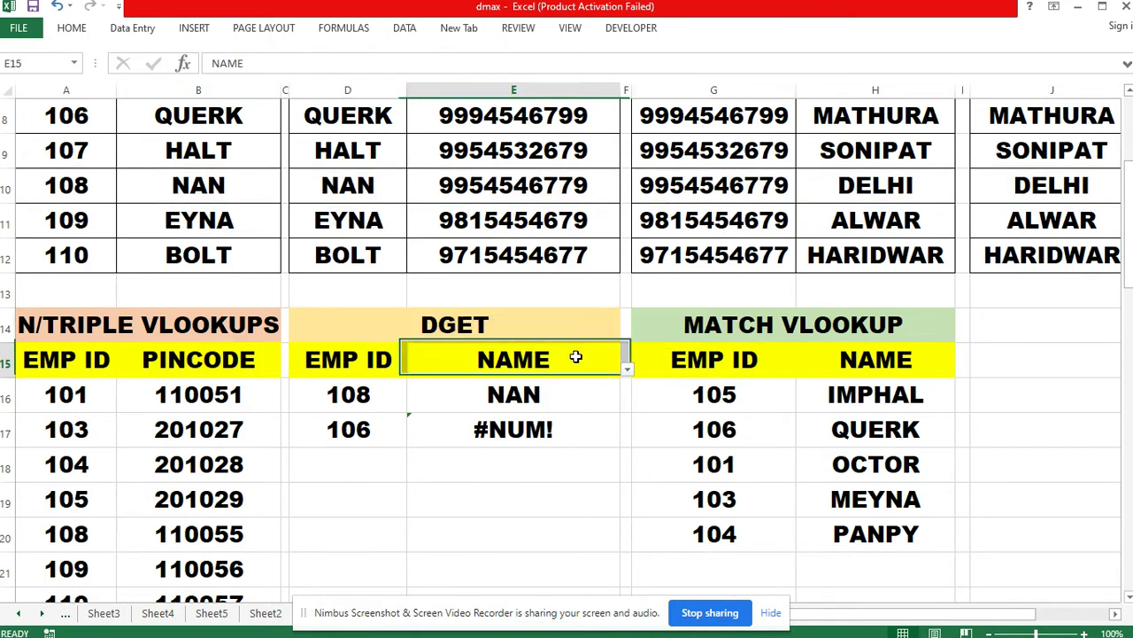
{"action": "left_click", "coordinate": [627, 370]}
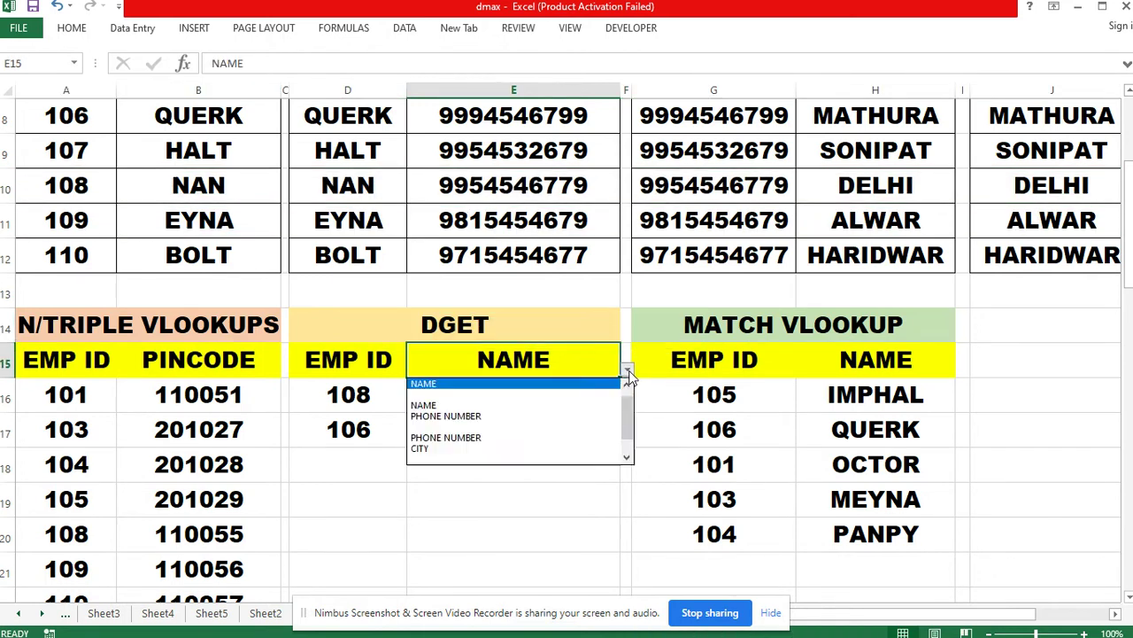
{"action": "left_click", "coordinate": [437, 449]}
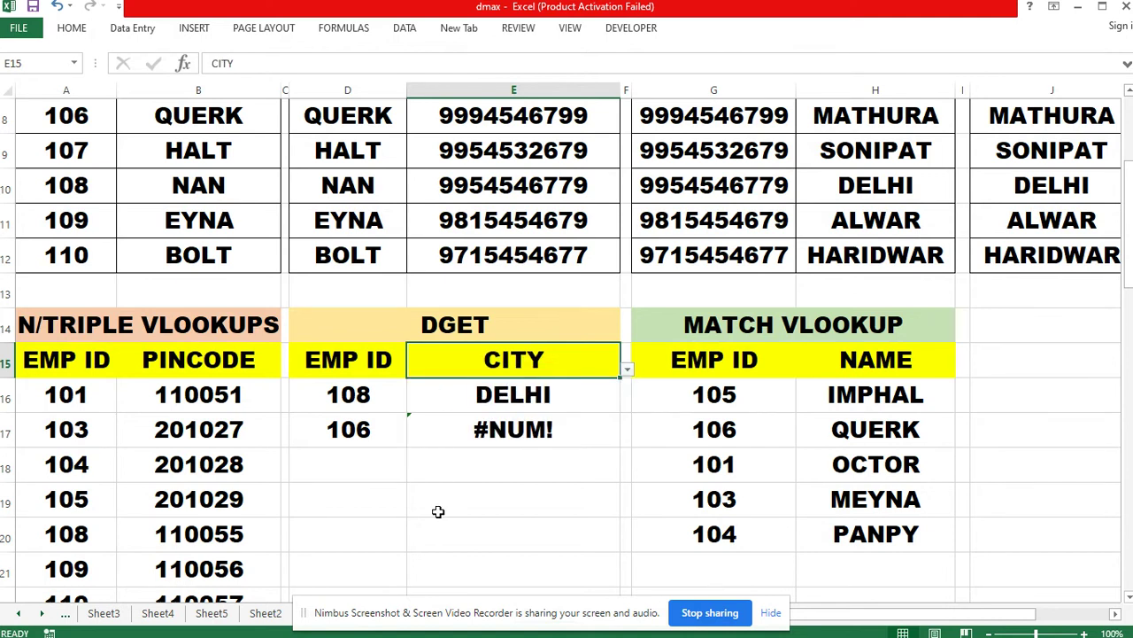
Test the DGET heading in E15 with PINCODE, and set the heading to PHONE NUMBER.
{"action": "left_click", "coordinate": [626, 370]}
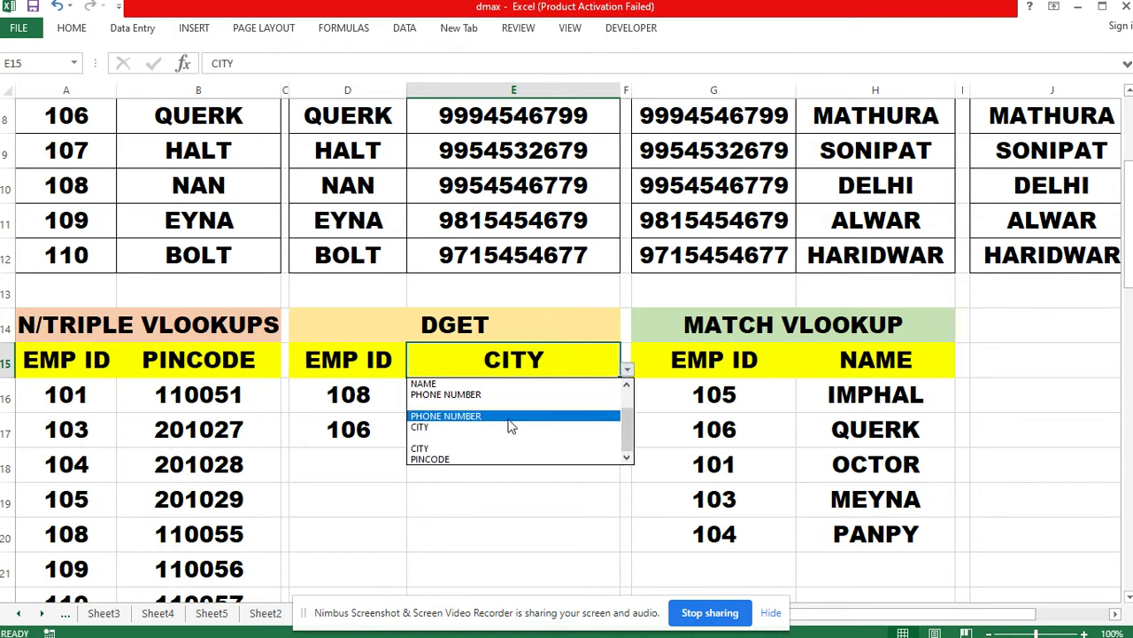
{"action": "left_click", "coordinate": [439, 458]}
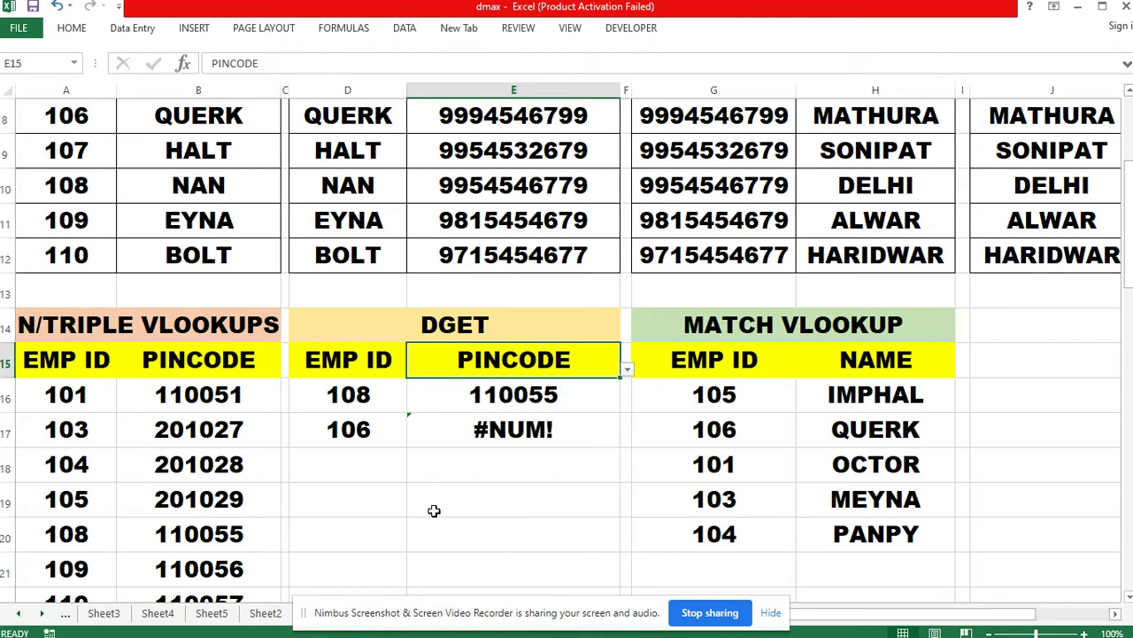
{"action": "left_click", "coordinate": [489, 390]}
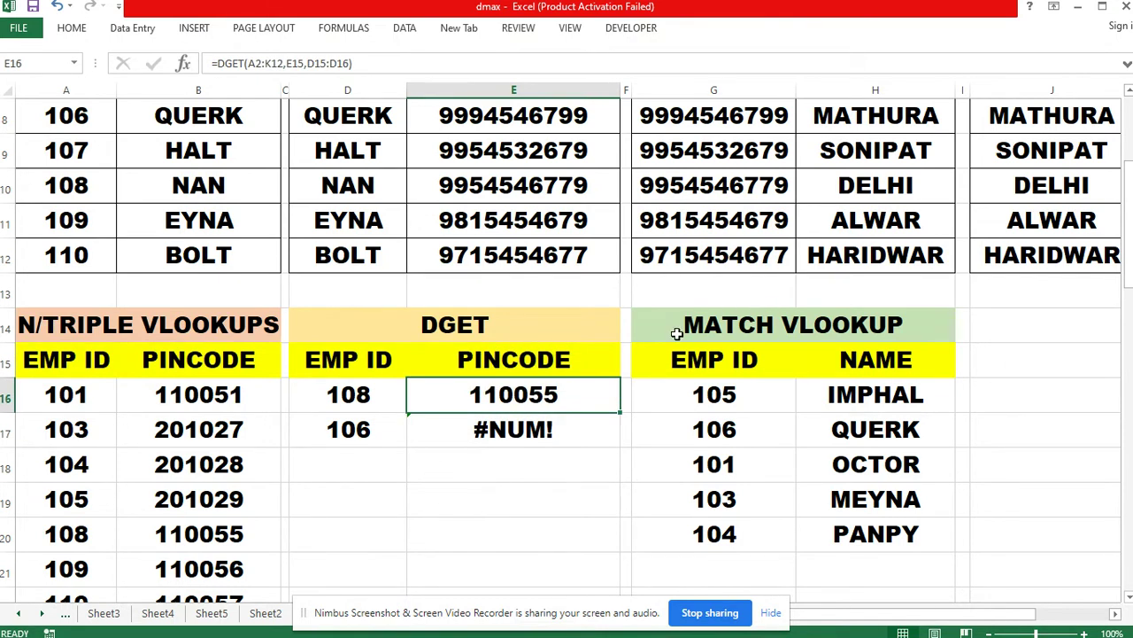
{"action": "left_click", "coordinate": [602, 363]}
{"action": "left_click", "coordinate": [627, 372]}
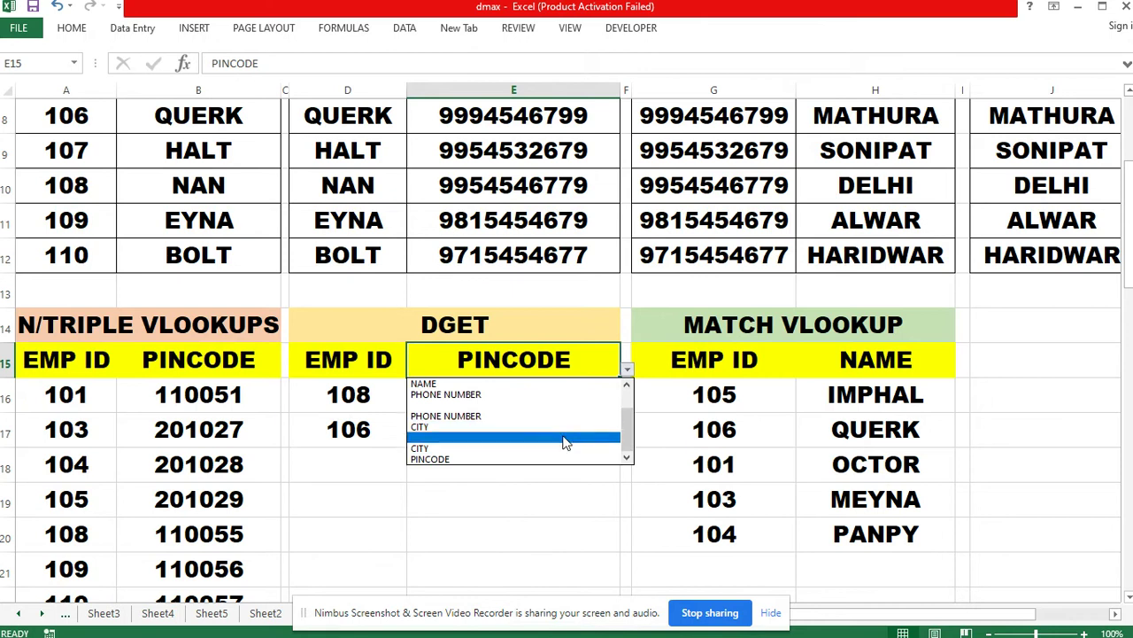
{"action": "left_click", "coordinate": [508, 420]}
{"action": "left_click", "coordinate": [484, 503]}
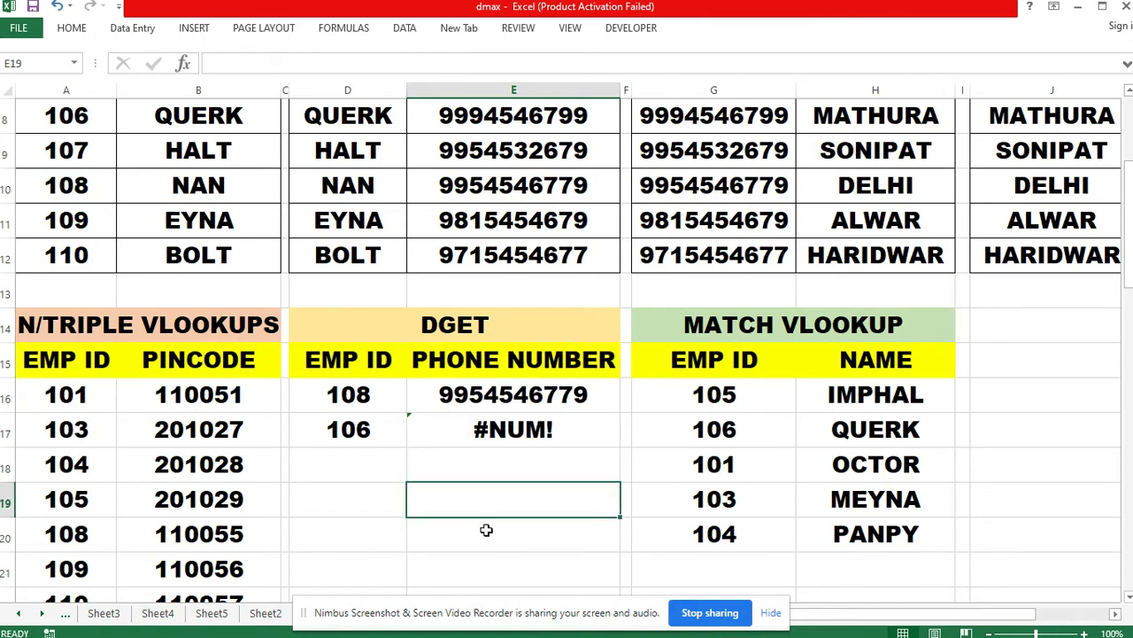
Fill the DGET formula from E16 down into E17, check the copied formula, and repeat the fill.
{"action": "left_click", "coordinate": [434, 323]}
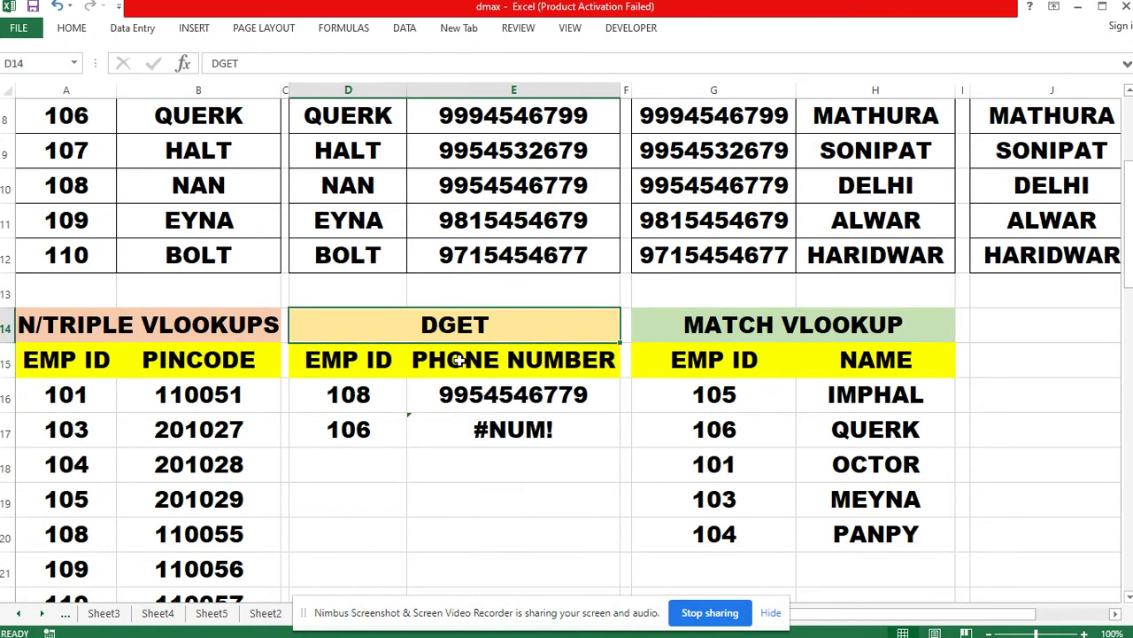
{"action": "left_click", "coordinate": [320, 287]}
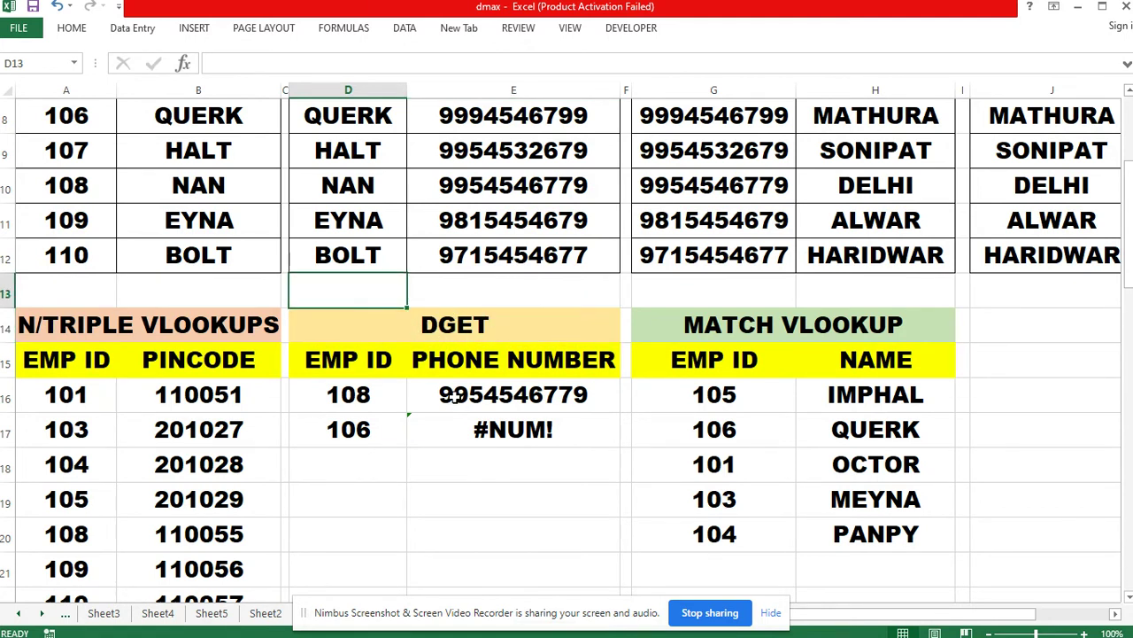
{"action": "left_click", "coordinate": [370, 395]}
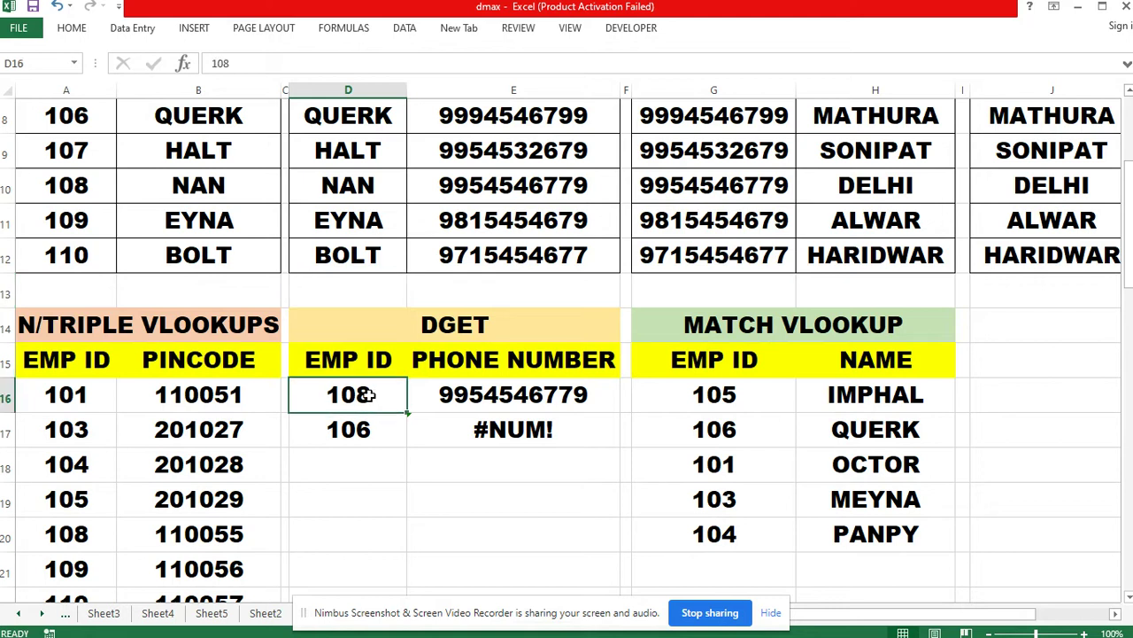
{"action": "left_click", "coordinate": [467, 397]}
{"action": "left_click_drag", "start_coordinate": [620, 412], "coordinate": [620, 441]}
{"action": "left_click", "coordinate": [566, 499]}
{"action": "key", "text": "Up"}
{"action": "key", "text": "Up"}
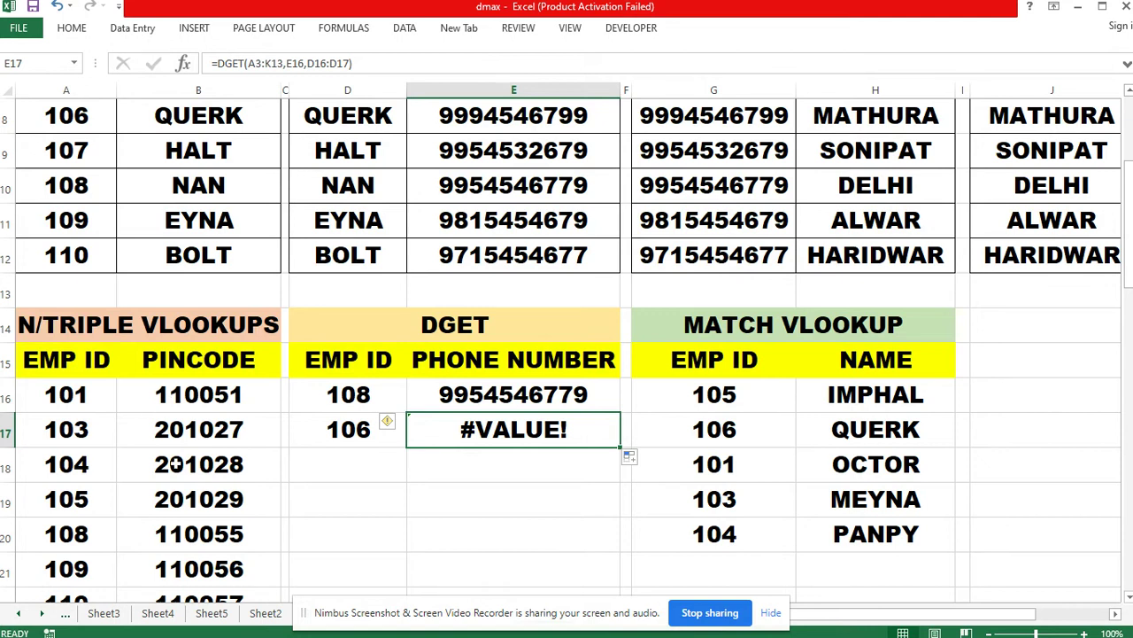
{"action": "left_click", "coordinate": [452, 395]}
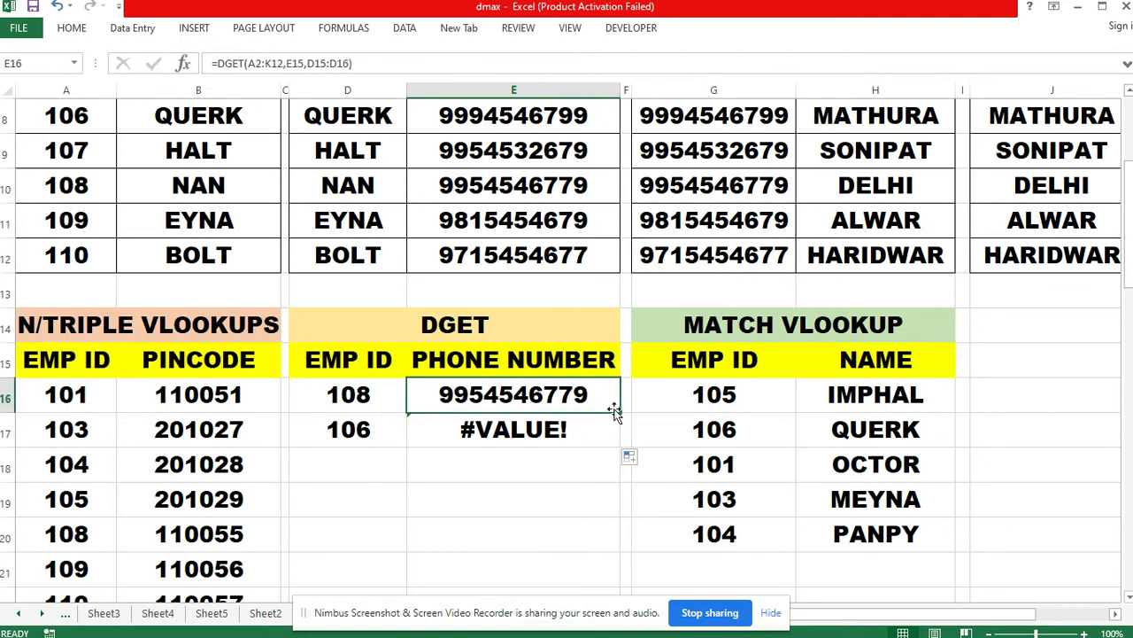
{"action": "left_click_drag", "start_coordinate": [620, 413], "coordinate": [618, 443]}
{"action": "left_click", "coordinate": [575, 521]}
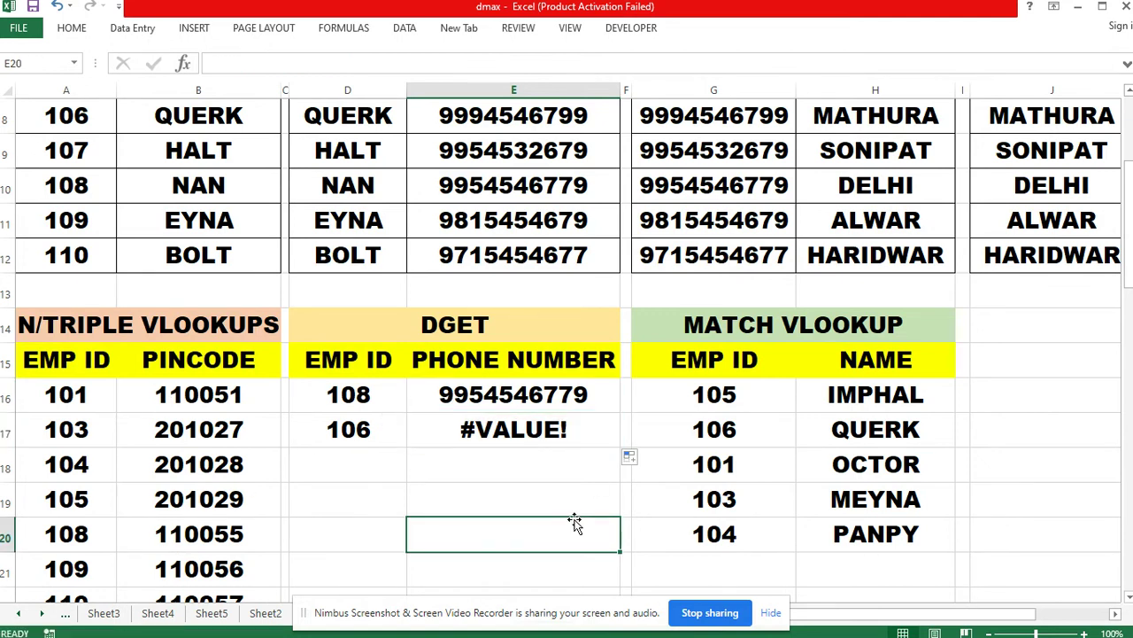
Make the database range in E17's DGET formula absolute as $A$3:$K$13.
{"action": "double_click", "coordinate": [444, 431]}
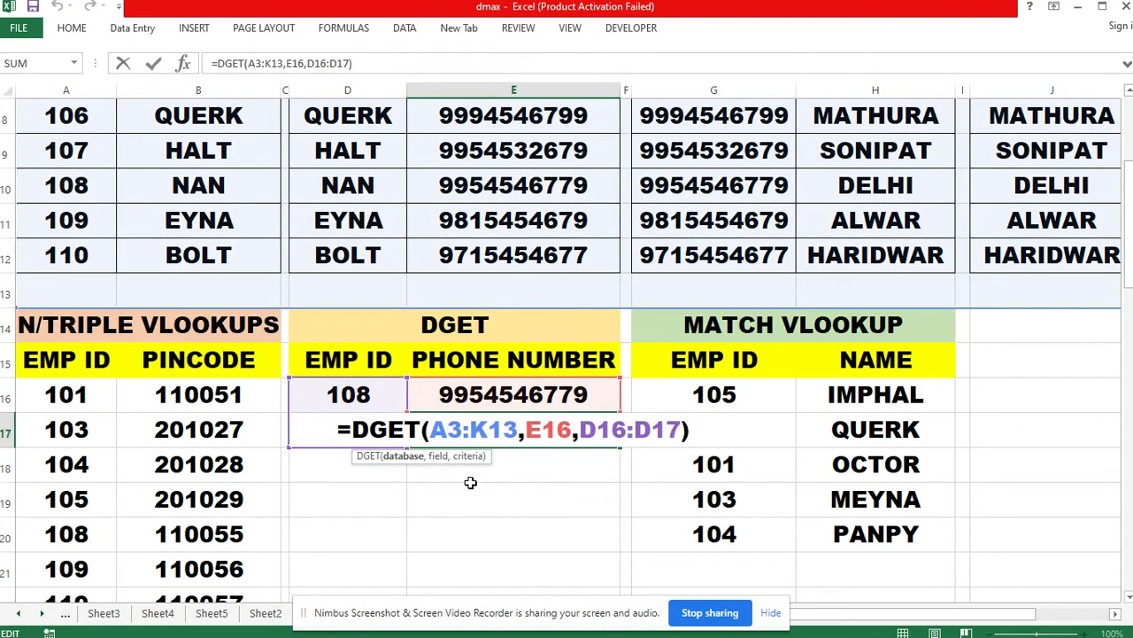
{"action": "left_click", "coordinate": [433, 428]}
{"action": "type", "text": "$"}
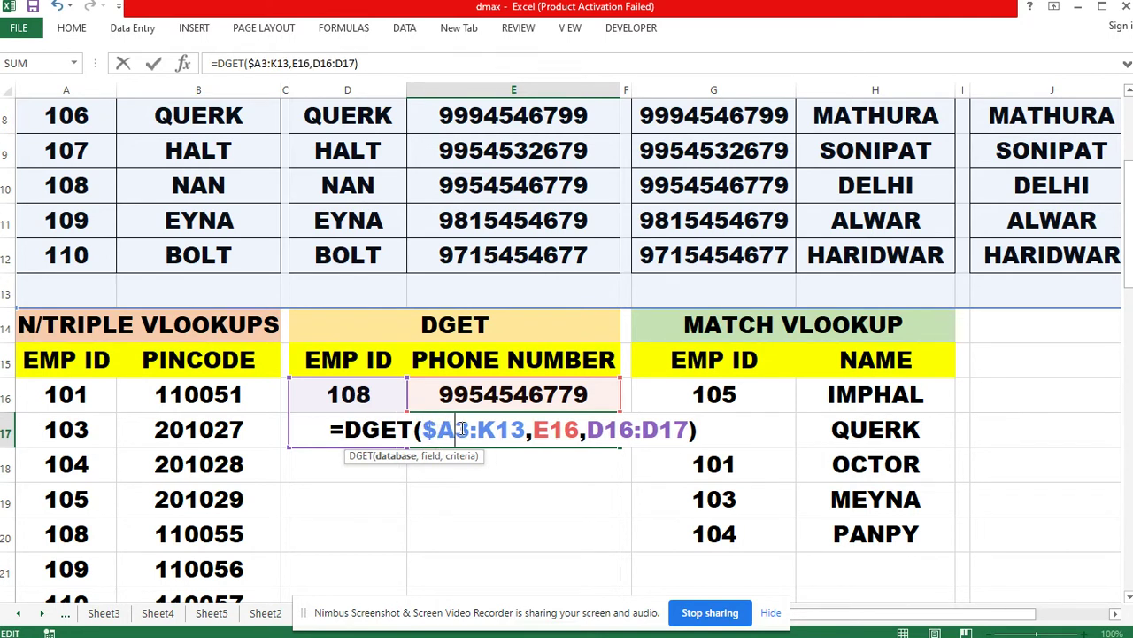
{"action": "left_click", "coordinate": [461, 429]}
{"action": "type", "text": "$"}
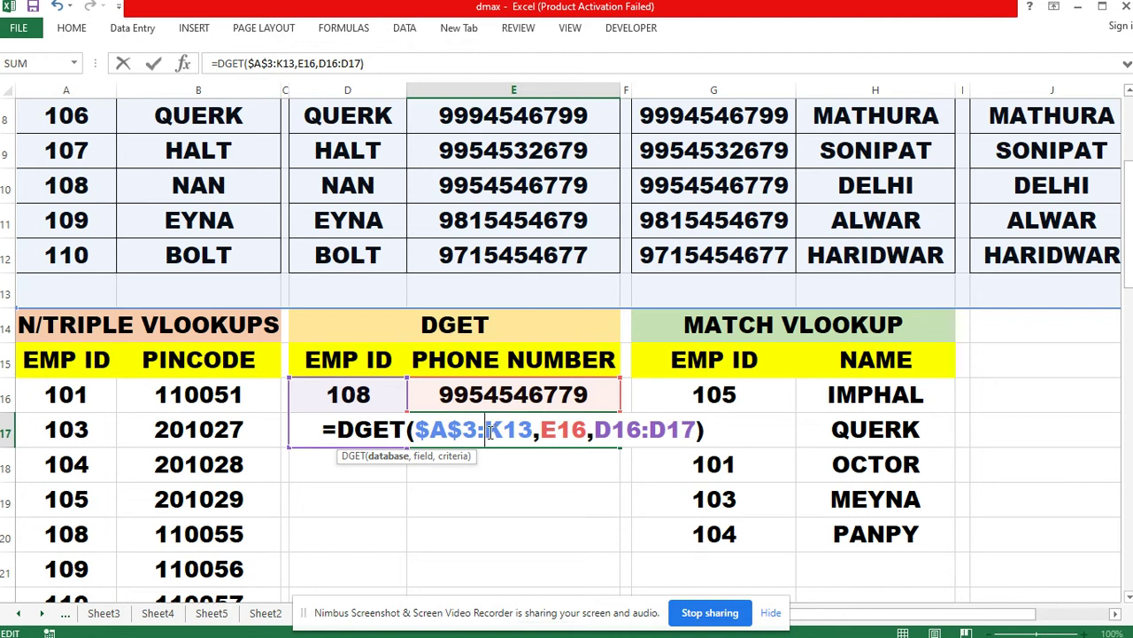
{"action": "left_click", "coordinate": [489, 431]}
{"action": "type", "text": "$"}
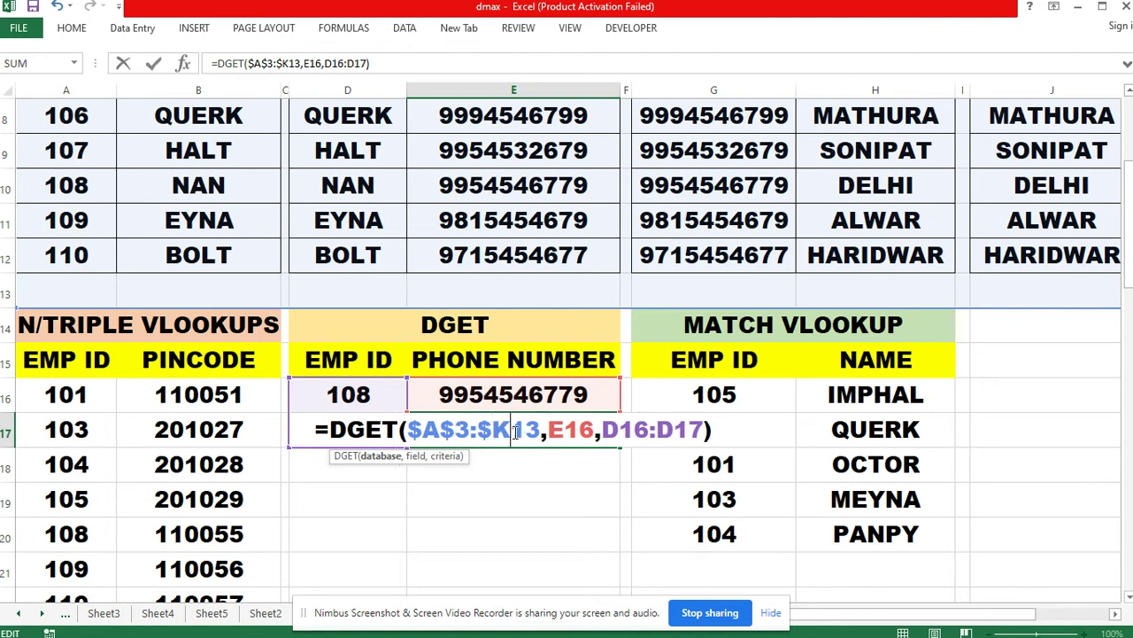
{"action": "left_click", "coordinate": [517, 431]}
{"action": "type", "text": "$"}
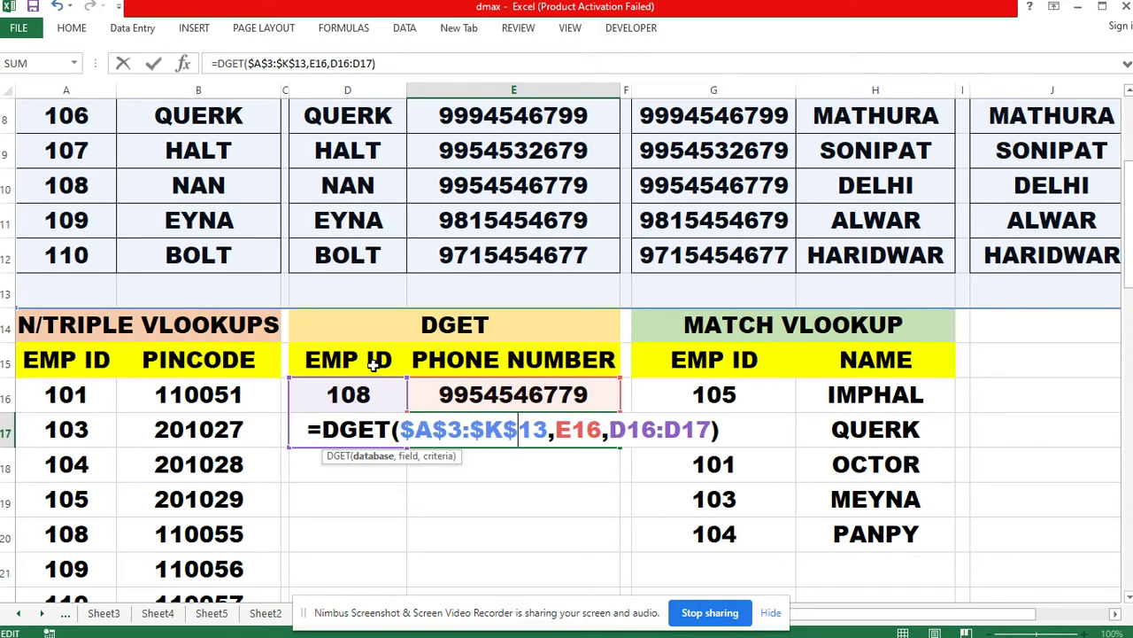
Change the field argument in E17's DGET formula to the absolute heading reference $E$15.
{"action": "left_click", "coordinate": [557, 431]}
{"action": "type", "text": "$"}
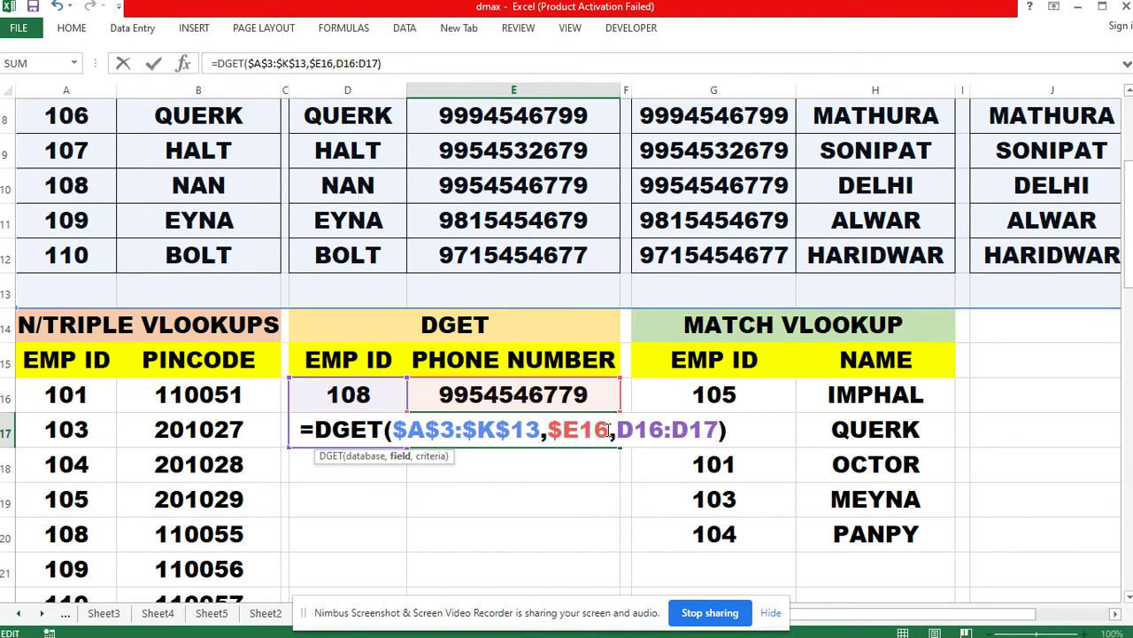
{"action": "key", "text": "BackSpace"}
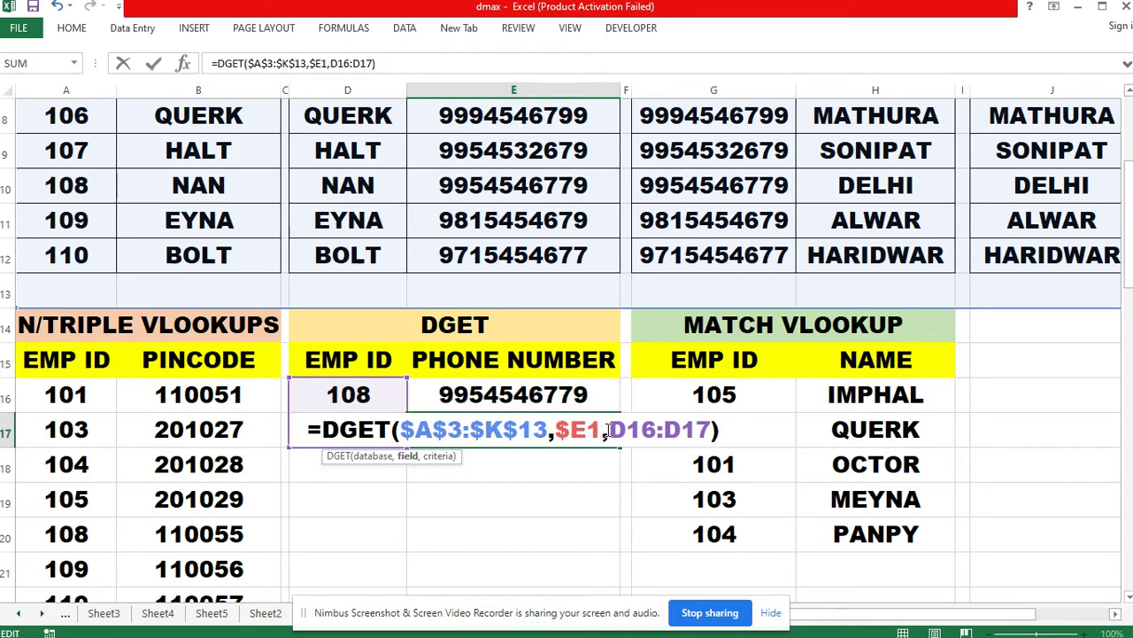
{"action": "type", "text": "5"}
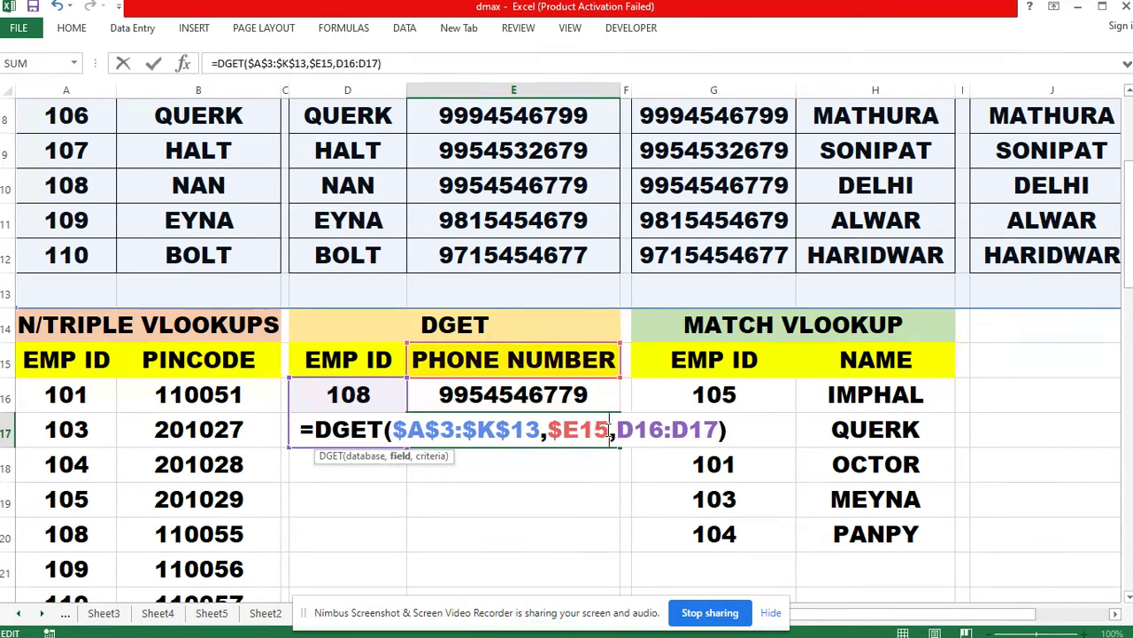
{"action": "left_click", "coordinate": [581, 428]}
{"action": "type", "text": "$"}
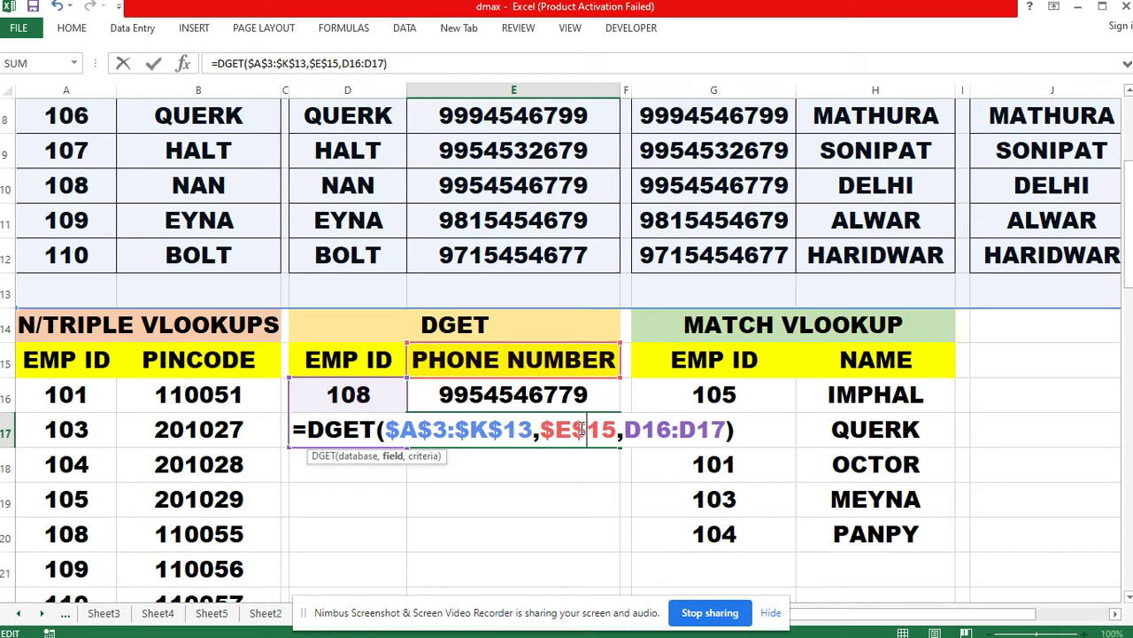
Add dollar signs to the criteria range so it reads $D$16:$D17, and commit E17's DGET formula.
{"action": "left_click", "coordinate": [628, 432]}
{"action": "type", "text": "$A"}
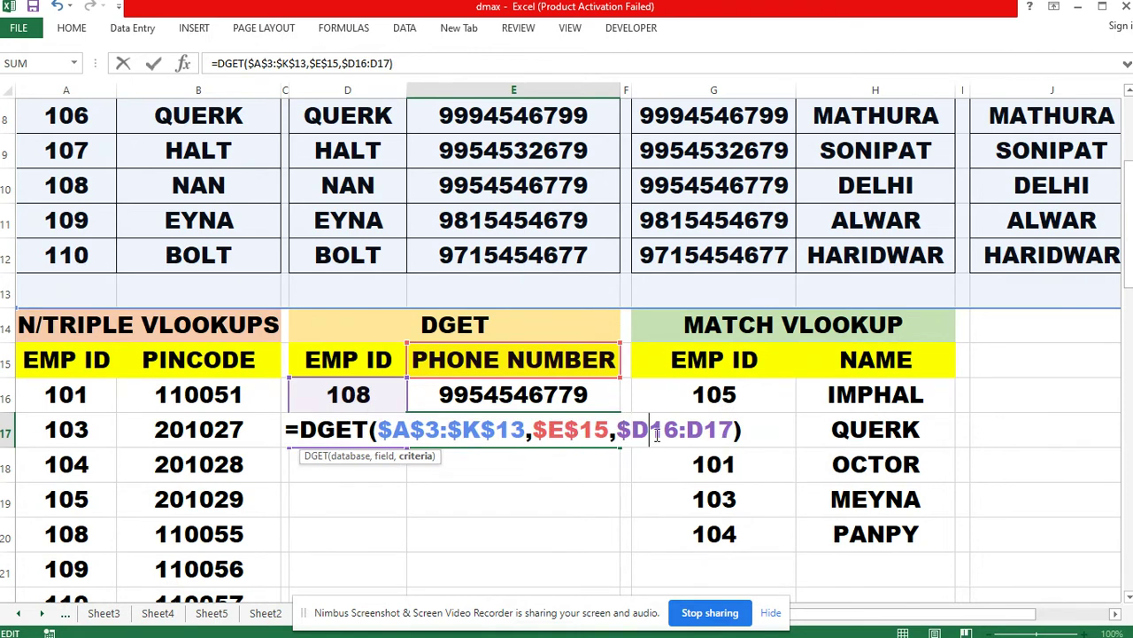
{"action": "type", "text": "$3:"}
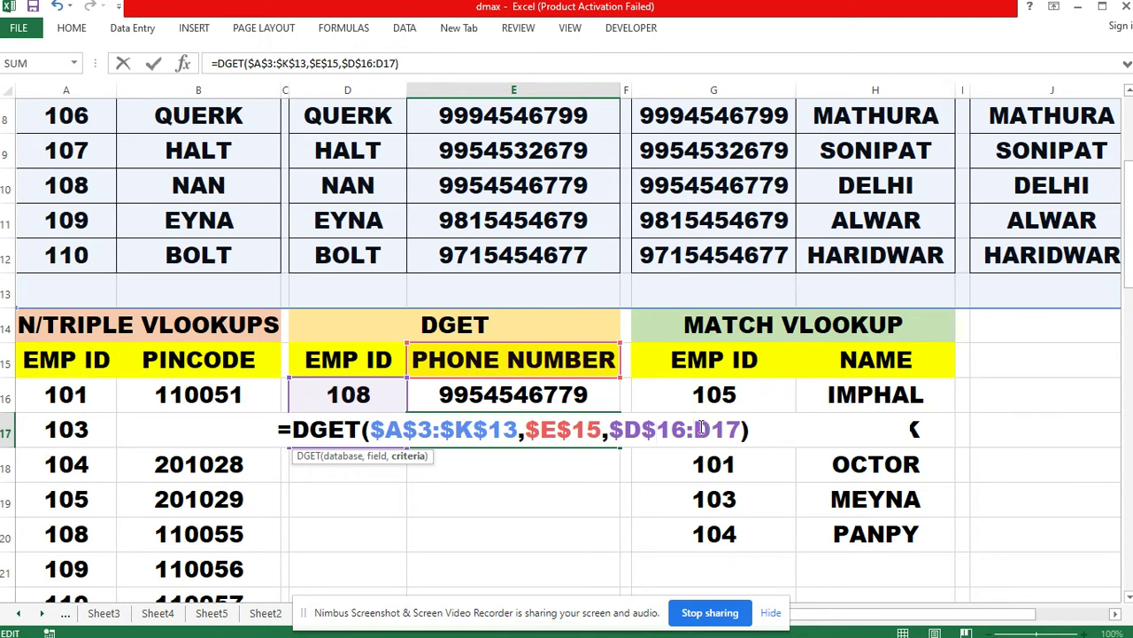
{"action": "type", "text": "$"}
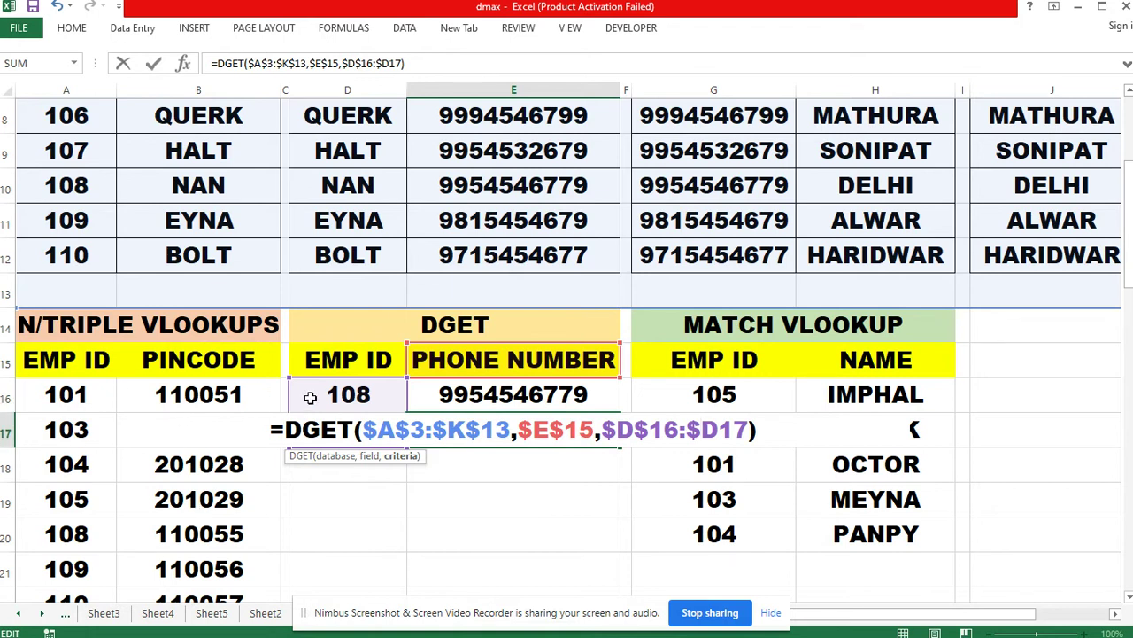
{"action": "key", "text": "Return"}
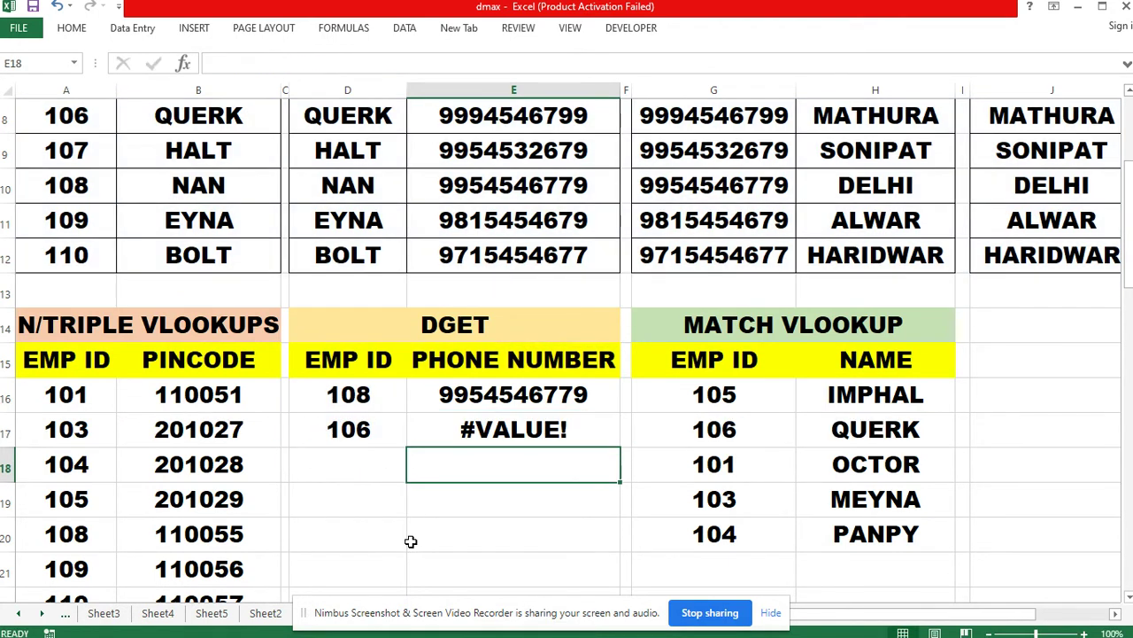
Widen column E in two stages so that E17's full DGET formula fits inside the cell.
{"action": "left_click_drag", "start_coordinate": [621, 89], "coordinate": [775, 86]}
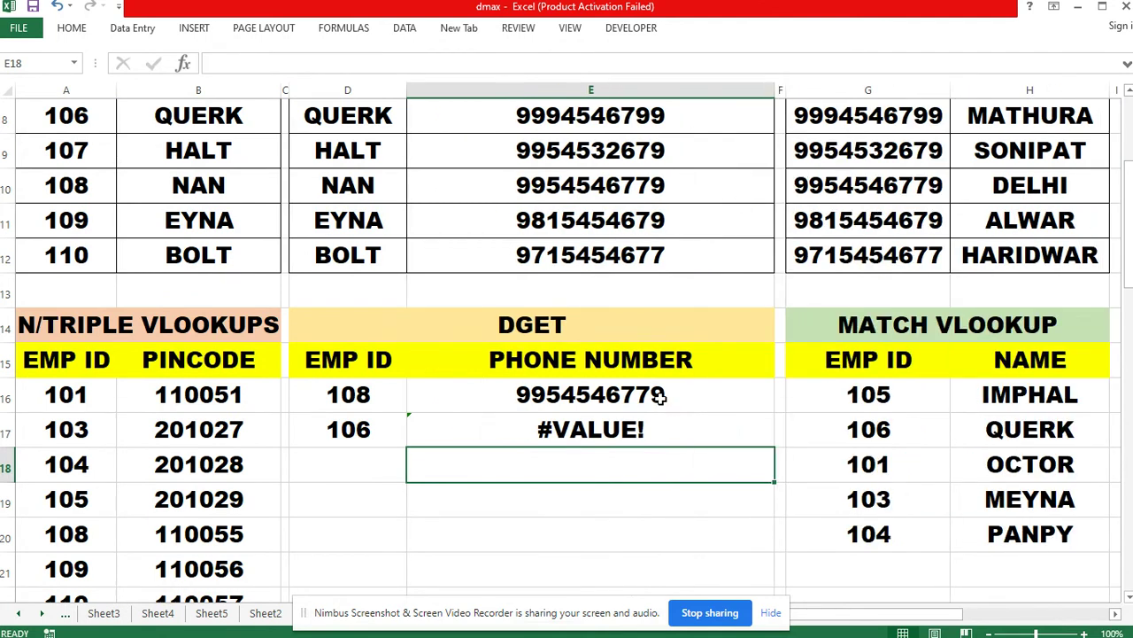
{"action": "double_click", "coordinate": [551, 434]}
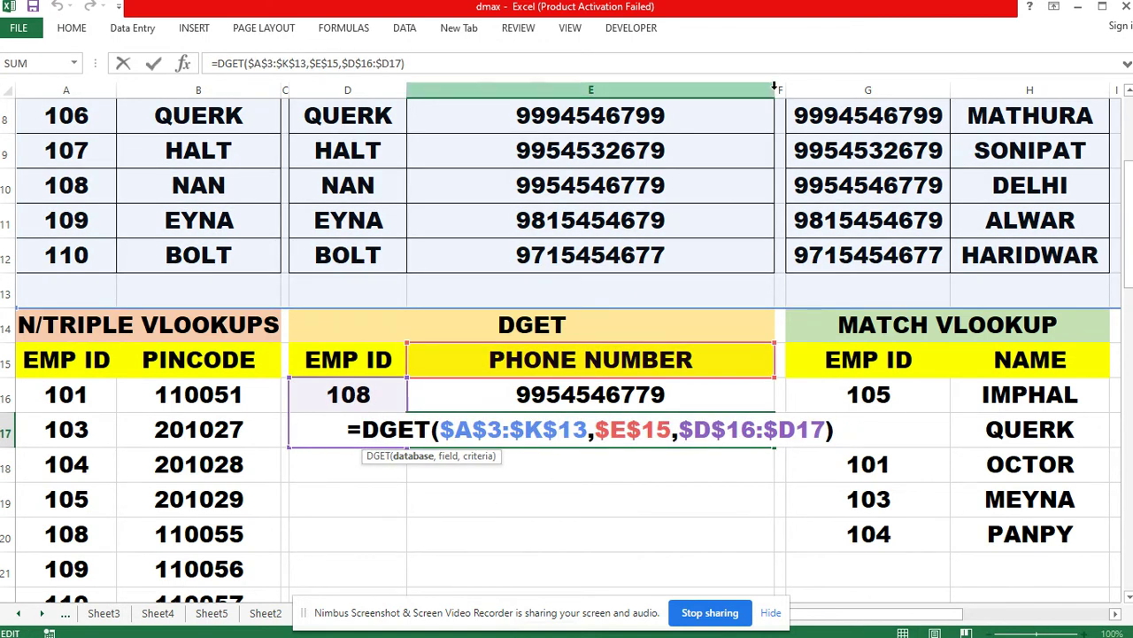
{"action": "key", "text": "Return"}
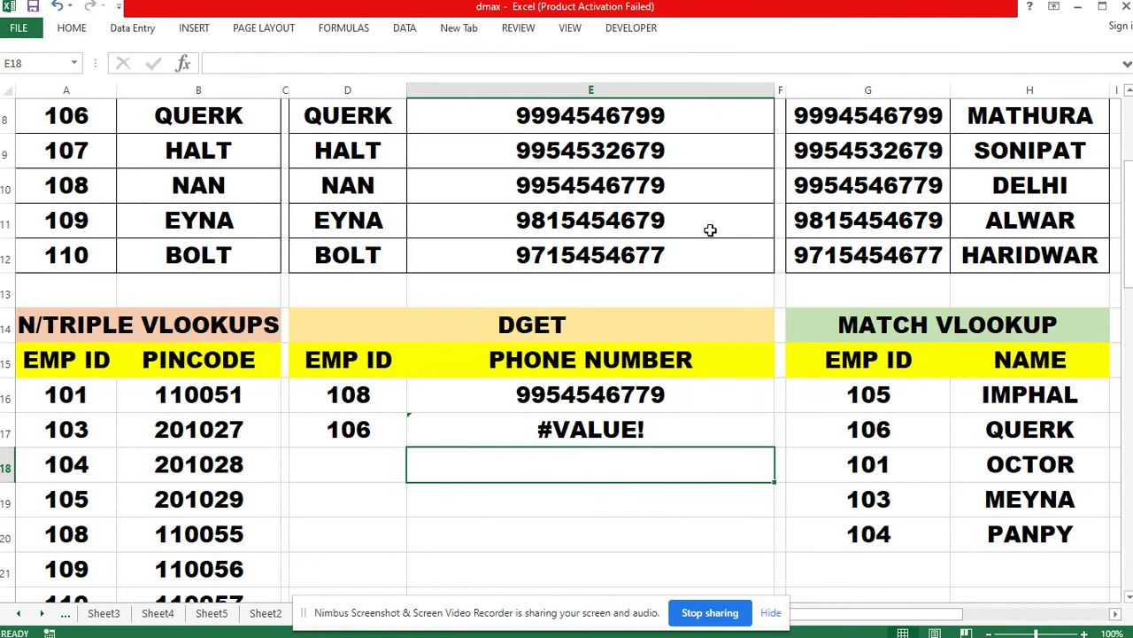
{"action": "left_click_drag", "start_coordinate": [775, 90], "coordinate": [1031, 63]}
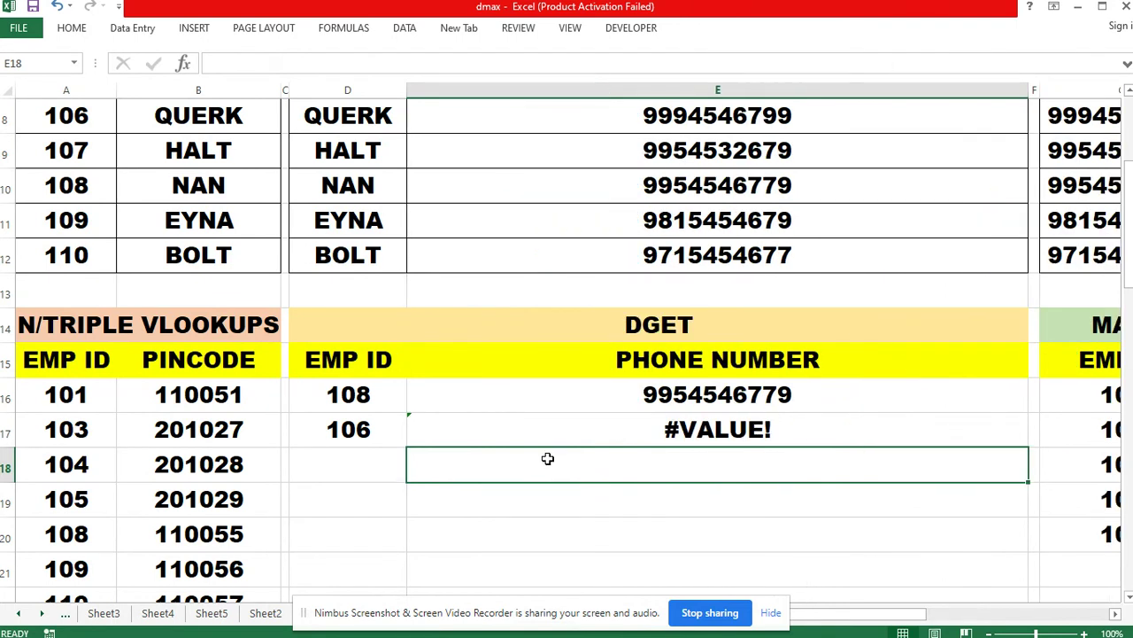
Change the criteria range in E17's DGET formula to $D$15:$D17 so it starts at the EMP ID heading.
{"action": "double_click", "coordinate": [521, 432]}
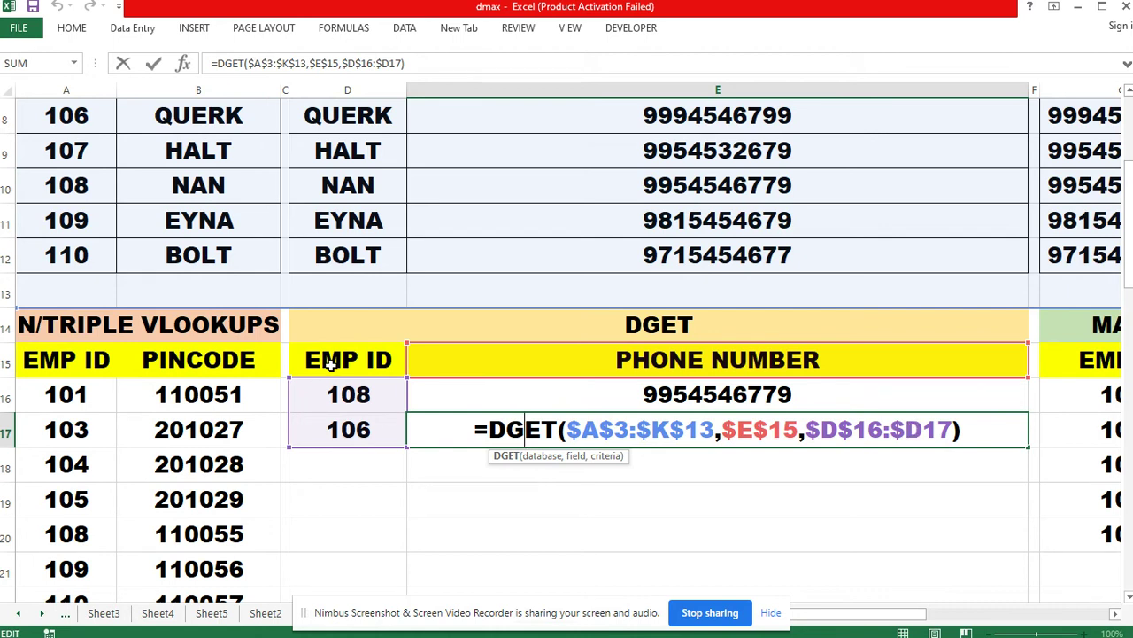
{"action": "left_click", "coordinate": [881, 430]}
{"action": "key", "text": "BackSpace"}
{"action": "type", "text": "5"}
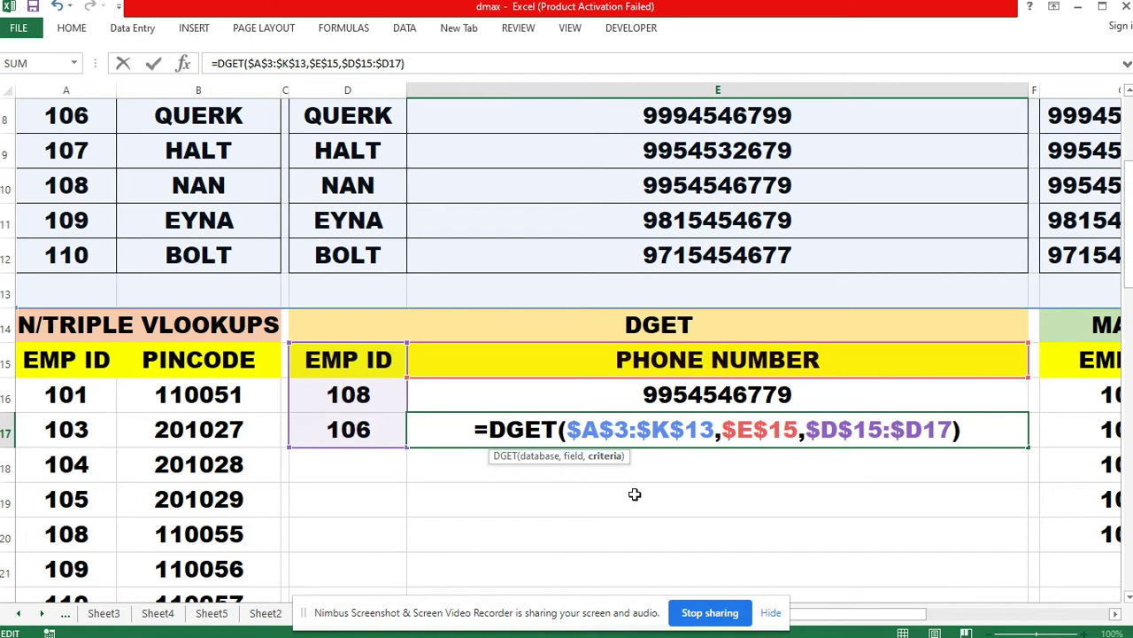
{"action": "key", "text": "Return"}
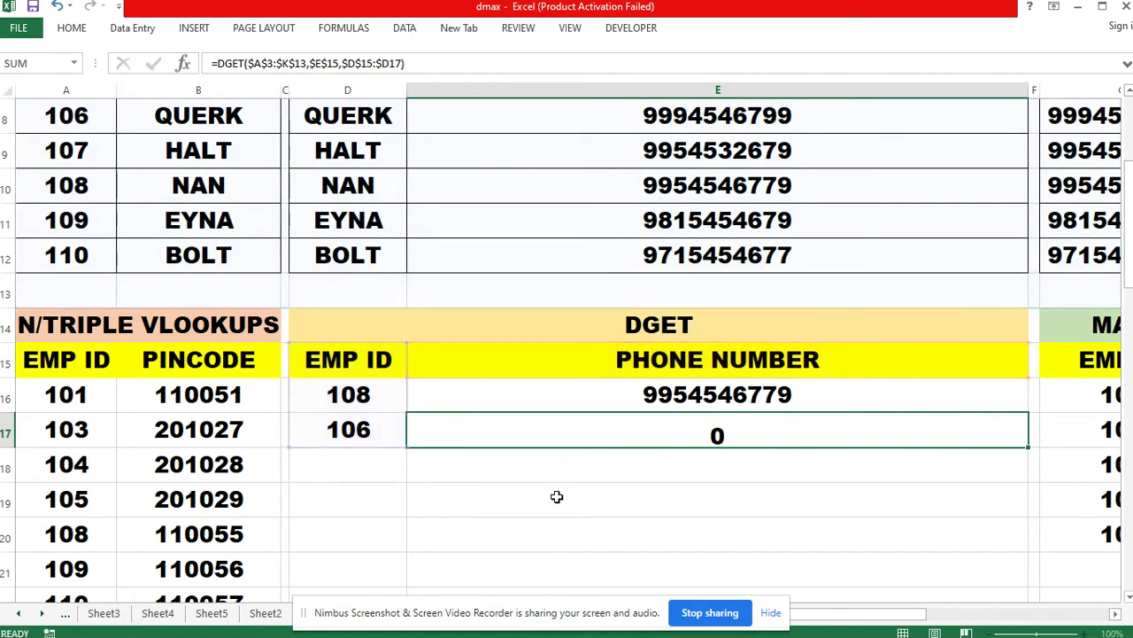
Enter the note PROBLEM WHILE DRAG in E19 below the DGET results.
{"action": "double_click", "coordinate": [455, 500]}
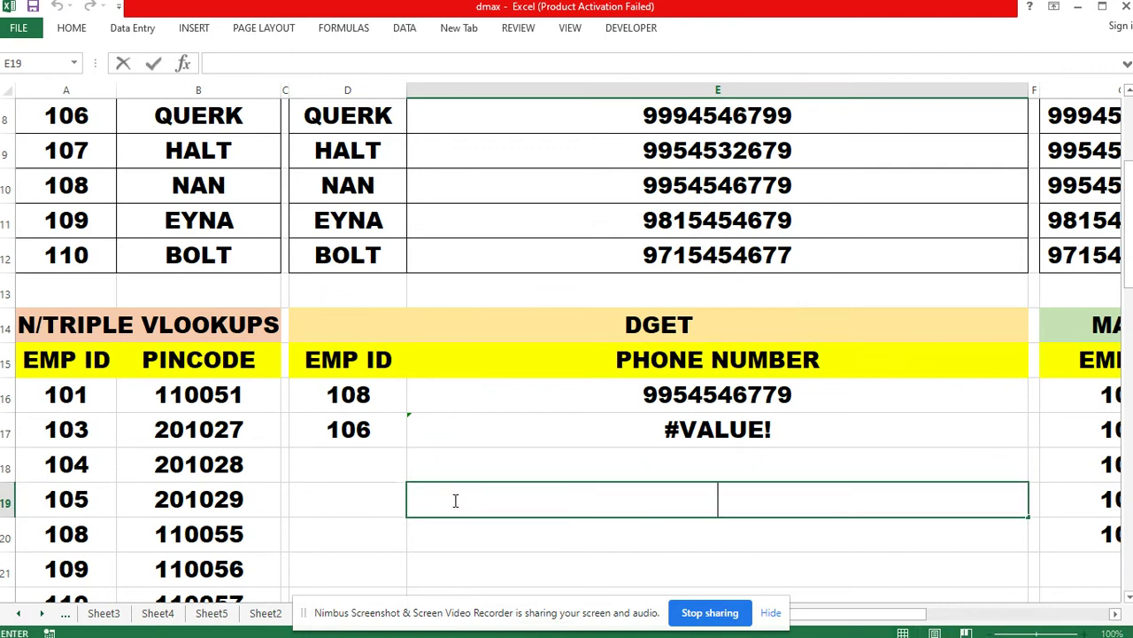
{"action": "type", "text": "PRO"}
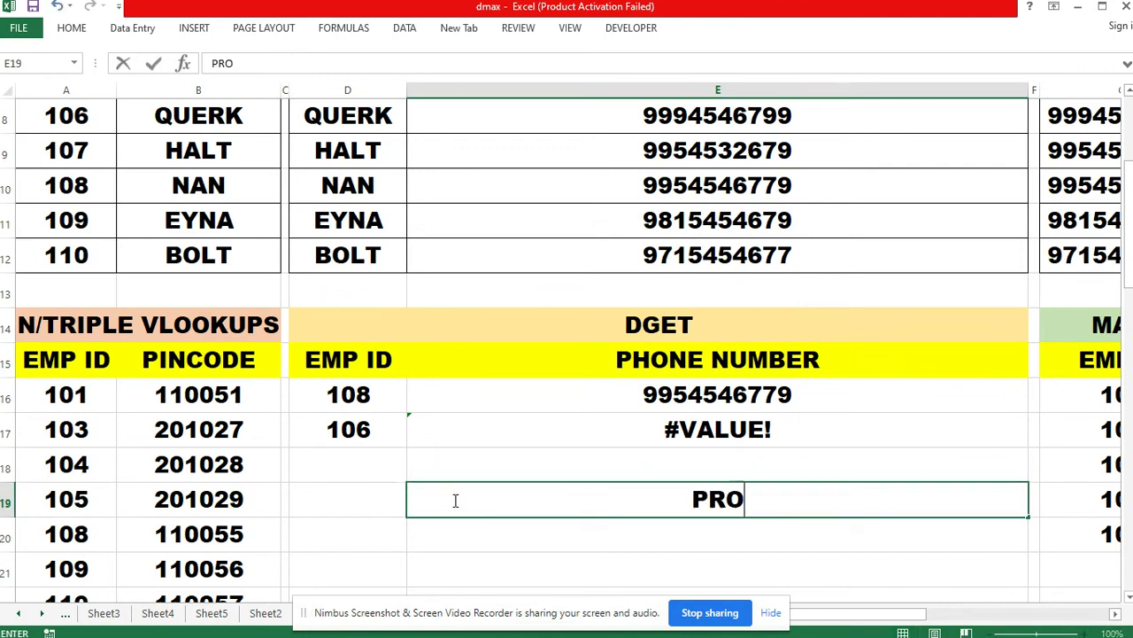
{"action": "type", "text": "BLEM WHILE DRAG"}
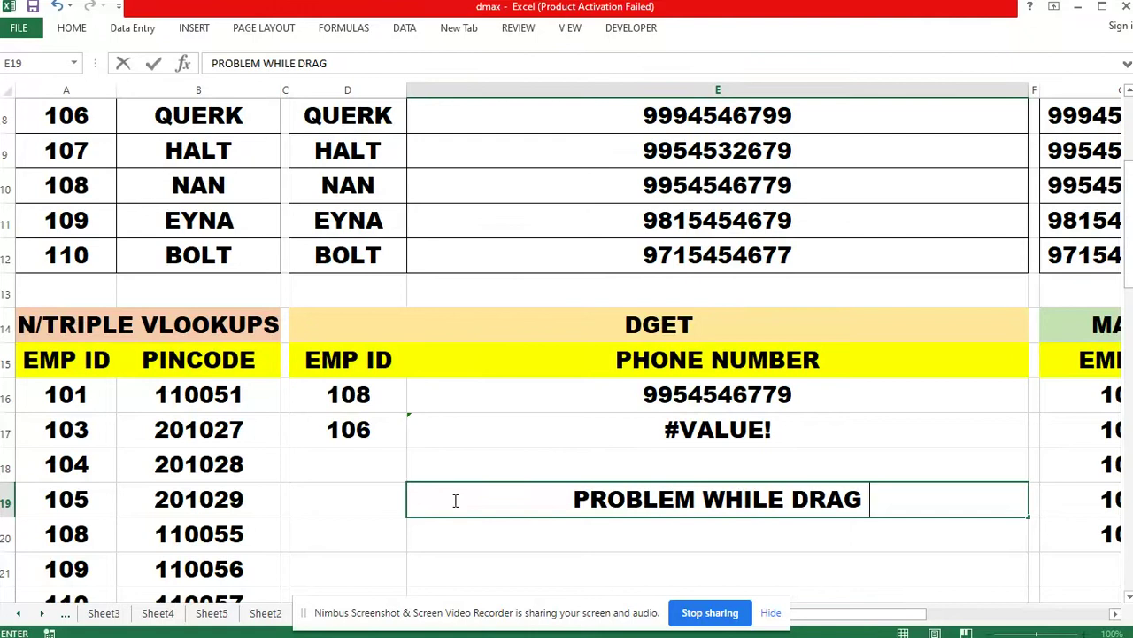
{"action": "left_click", "coordinate": [554, 561]}
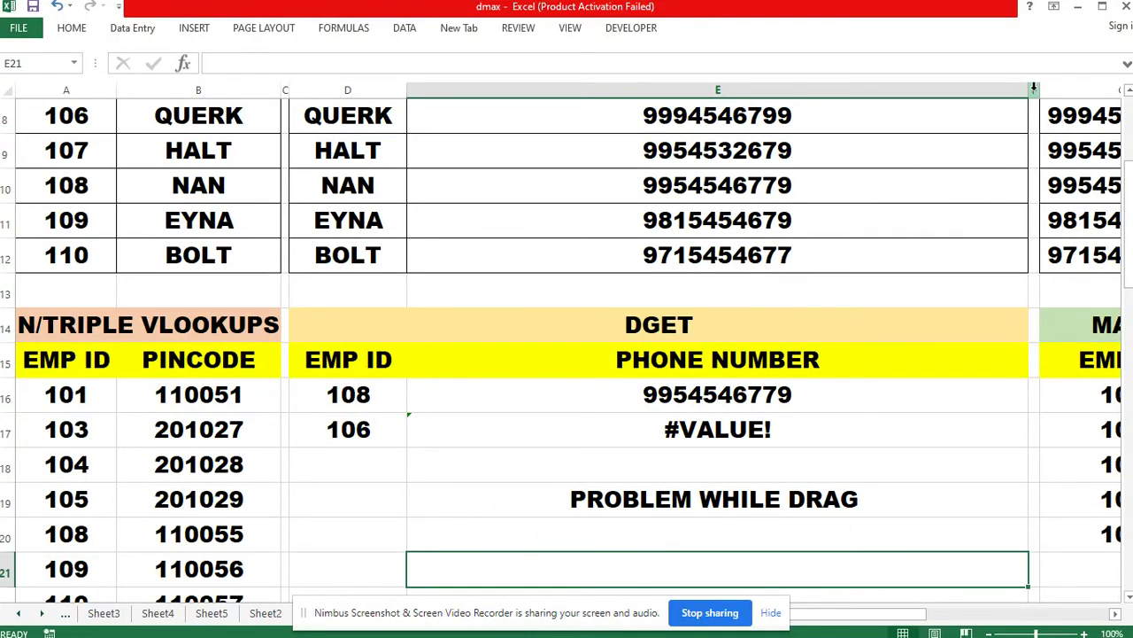
Narrow column E to a width of 69.29 and enter the note NOT OK in E20.
{"action": "left_click_drag", "start_coordinate": [1028, 90], "coordinate": [812, 106]}
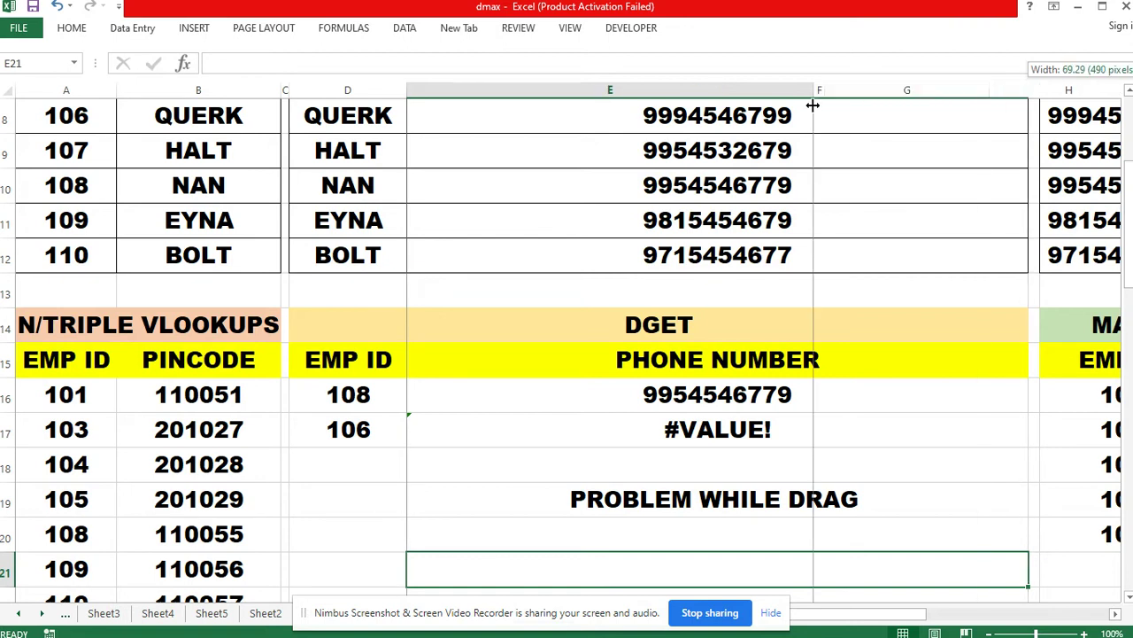
{"action": "double_click", "coordinate": [449, 533]}
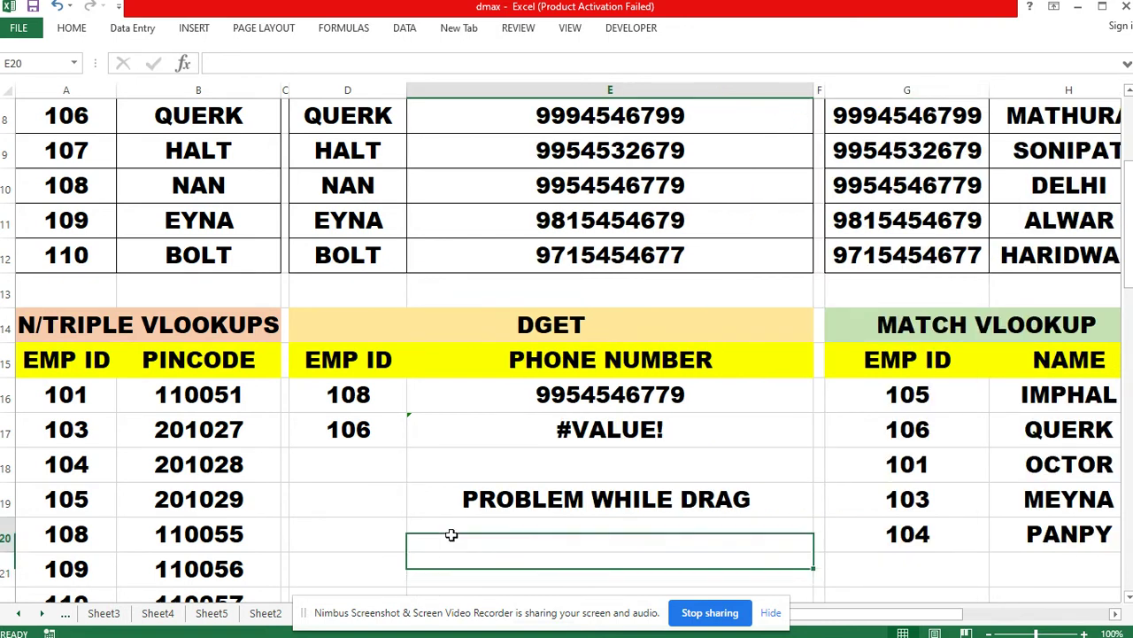
{"action": "type", "text": "NOT"}
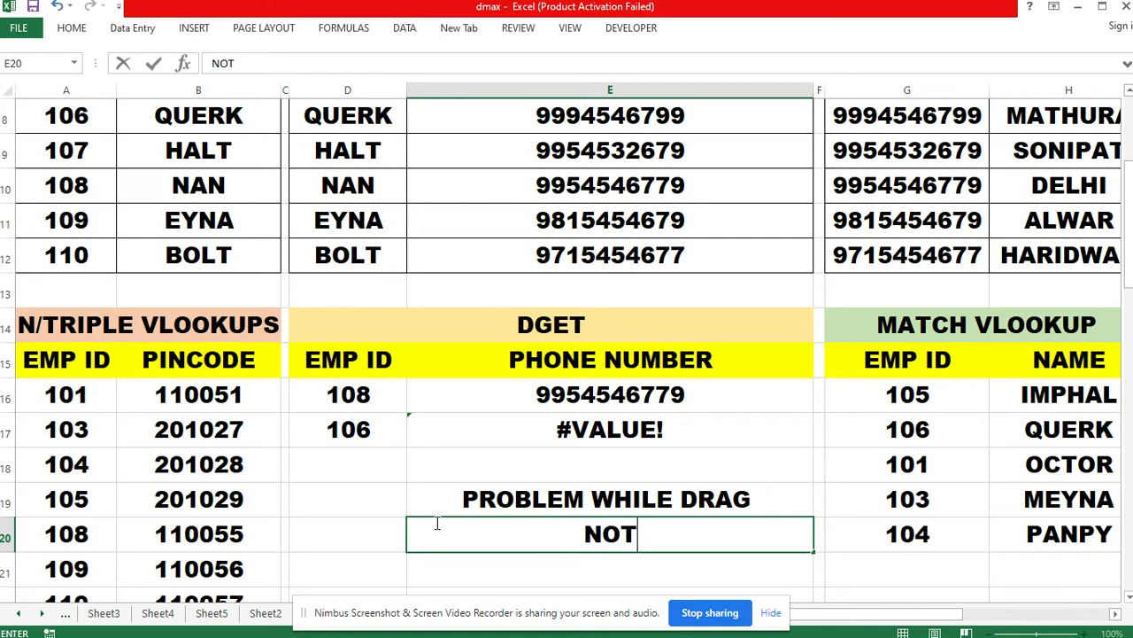
{"action": "type", "text": " OK"}
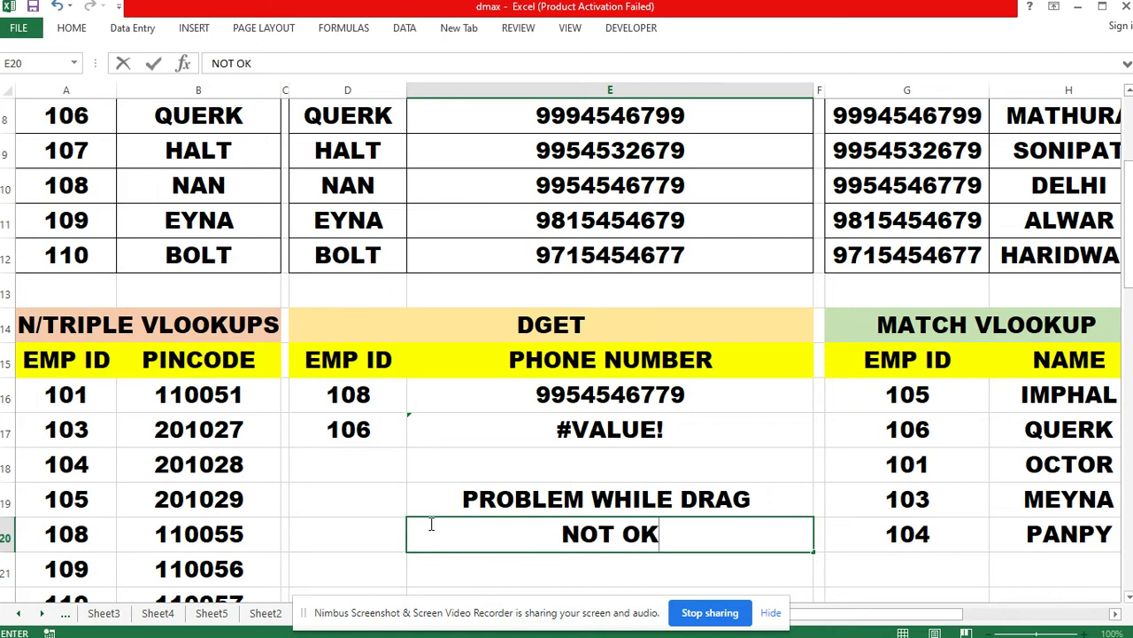
{"action": "key", "text": "Return"}
Copy the NOT OK note from E20 into A25 below the nested VLOOKUP results.
{"action": "scroll", "coordinate": [563, 430], "scroll_direction": "down", "scroll_amount": 2}
{"action": "left_click", "coordinate": [609, 320]}
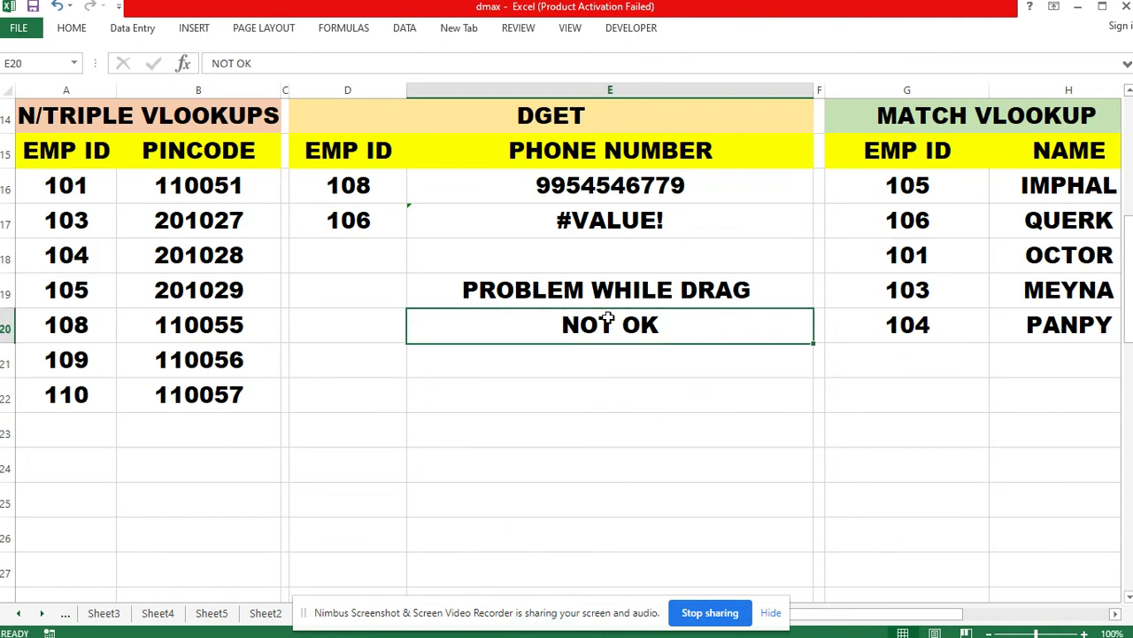
{"action": "key", "text": "ctrl+c"}
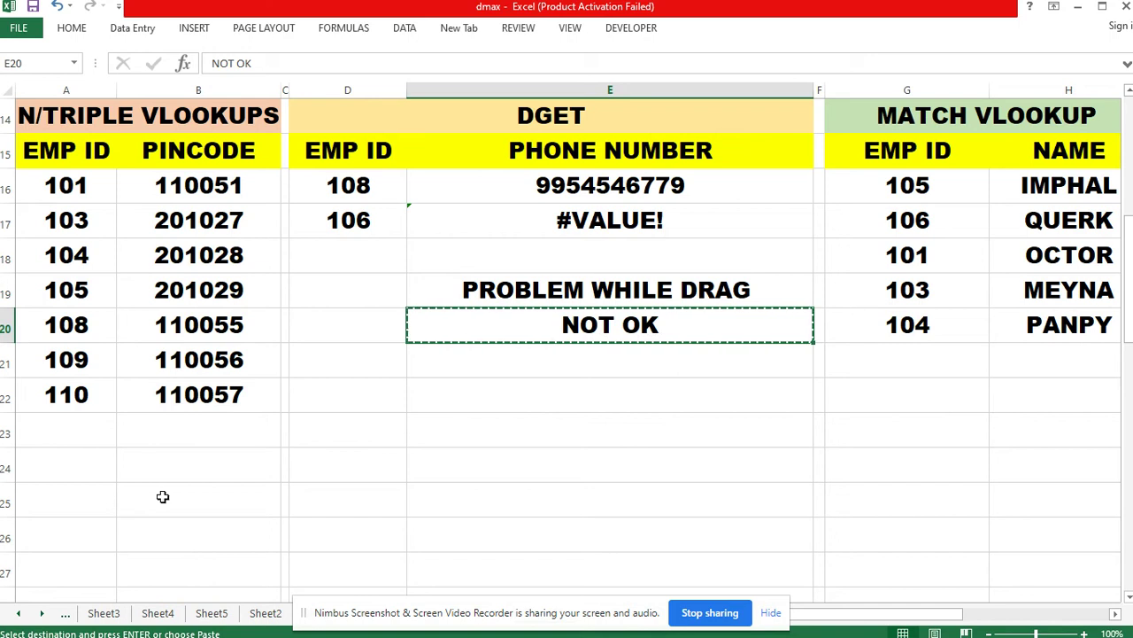
{"action": "left_click", "coordinate": [87, 502]}
{"action": "key", "text": "ctrl+v"}
{"action": "left_click", "coordinate": [479, 543]}
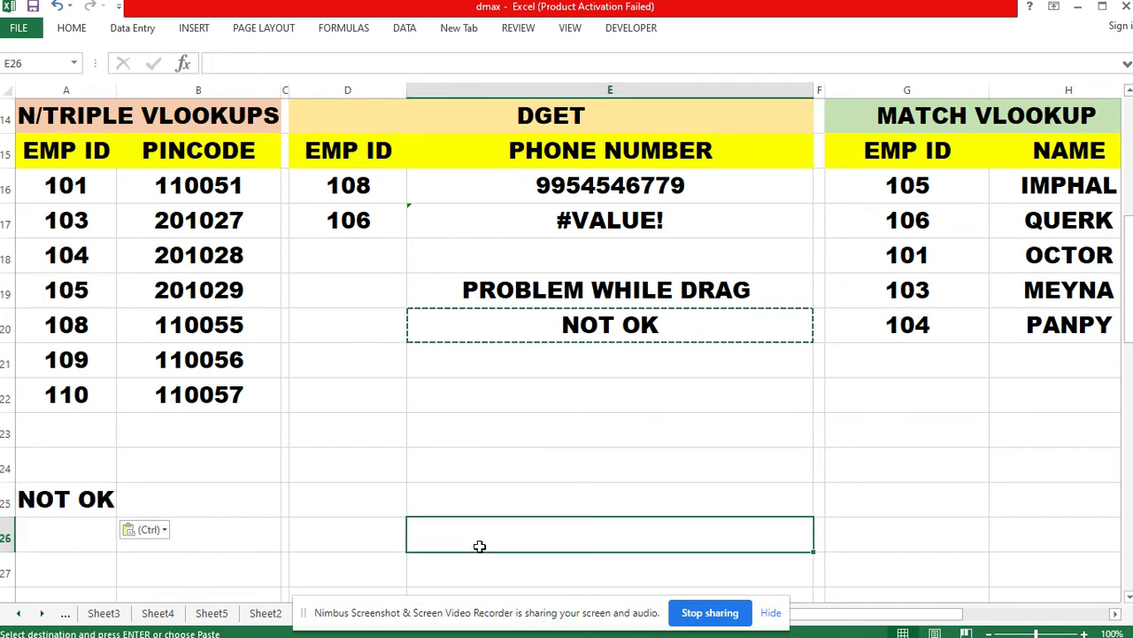
{"action": "scroll", "coordinate": [590, 478], "scroll_direction": "up", "scroll_amount": 1}
{"action": "left_click", "coordinate": [947, 495]}
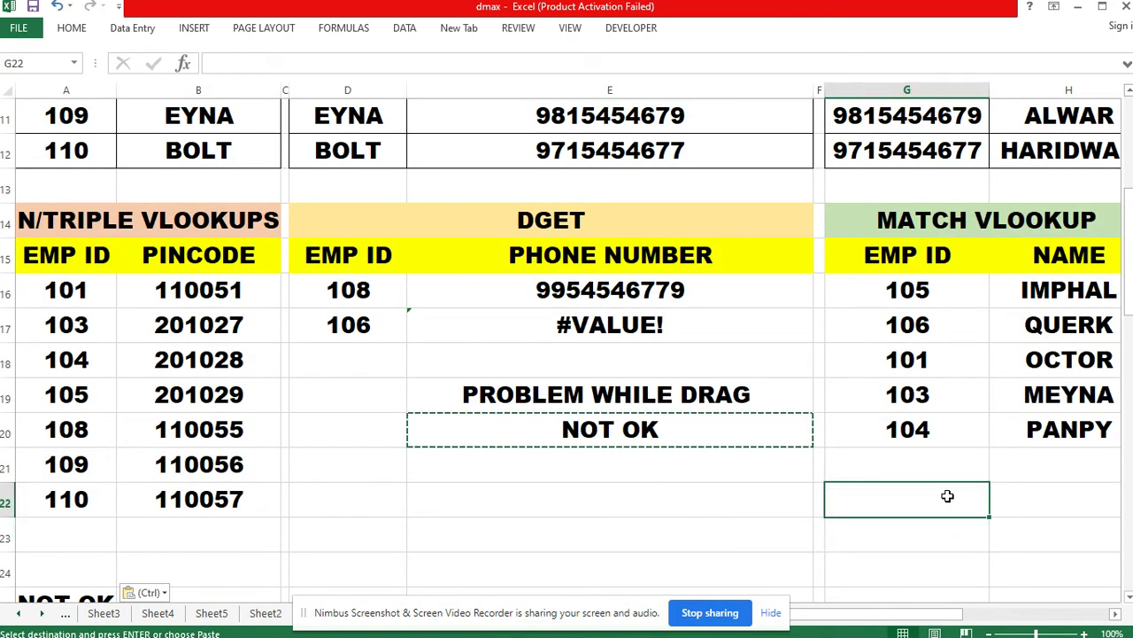
{"action": "key", "text": "Escape"}
Clear the existing VLOOKUP and MATCH formula from H16 in the MATCH VLOOKUP table.
{"action": "left_click_drag", "start_coordinate": [885, 623], "coordinate": [1009, 622]}
{"action": "left_click", "coordinate": [659, 225]}
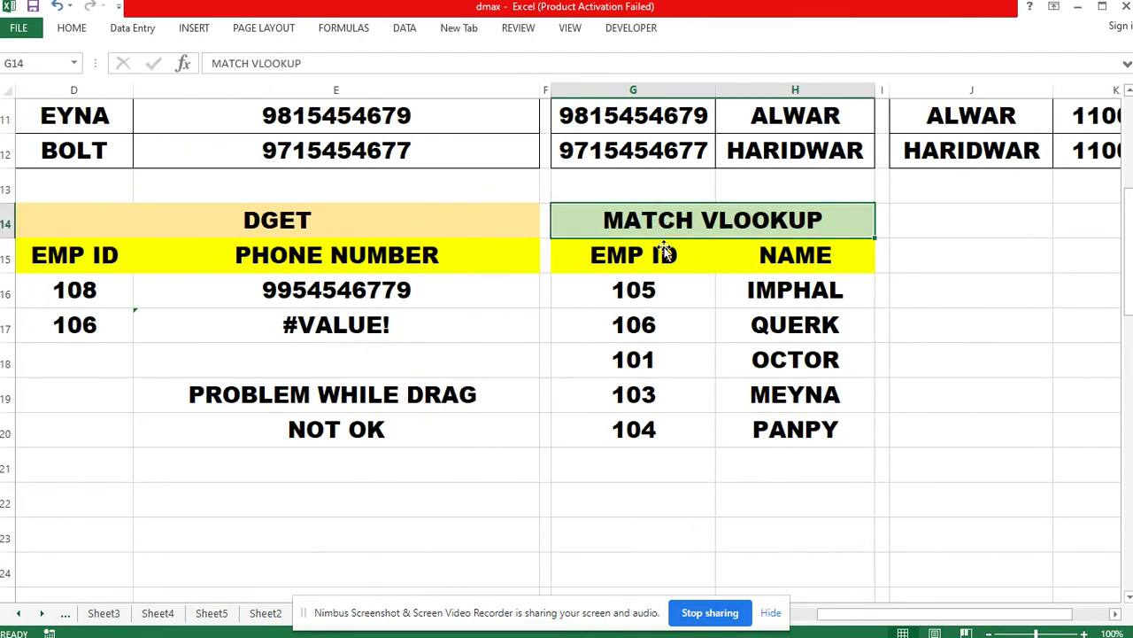
{"action": "scroll", "coordinate": [828, 380], "scroll_direction": "up", "scroll_amount": 1}
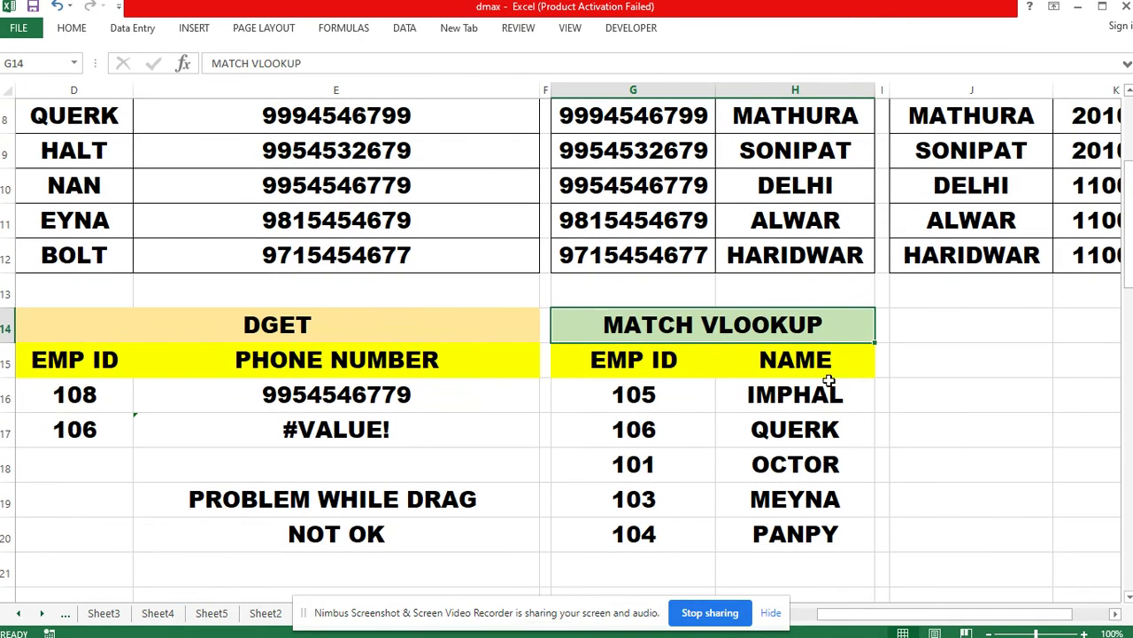
{"action": "double_click", "coordinate": [766, 398]}
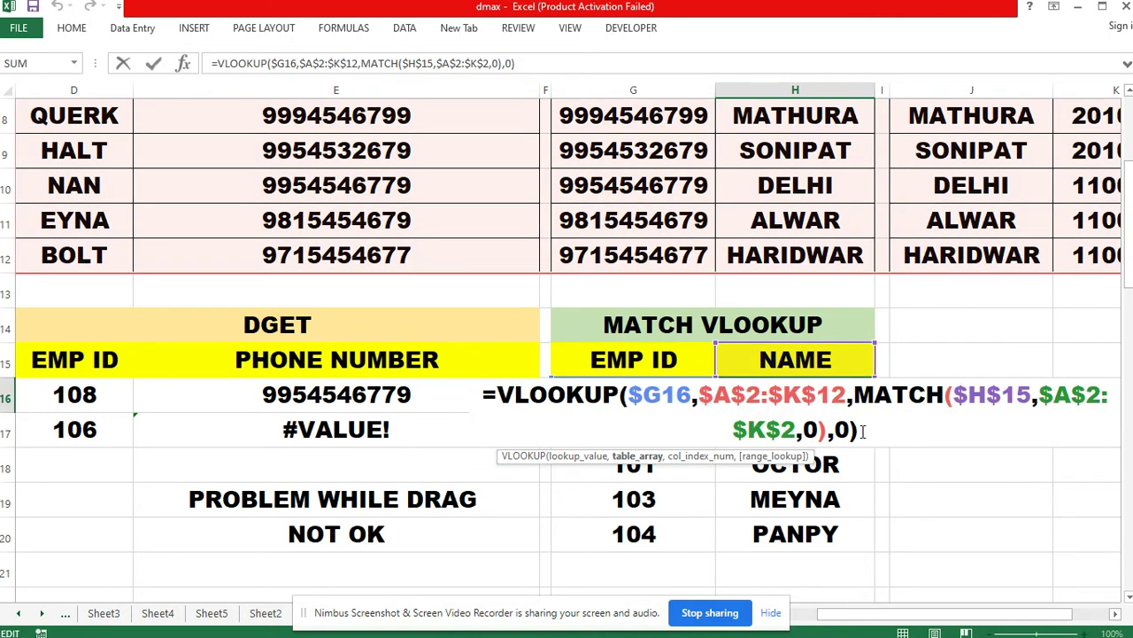
{"action": "left_click_drag", "start_coordinate": [866, 431], "coordinate": [482, 396]}
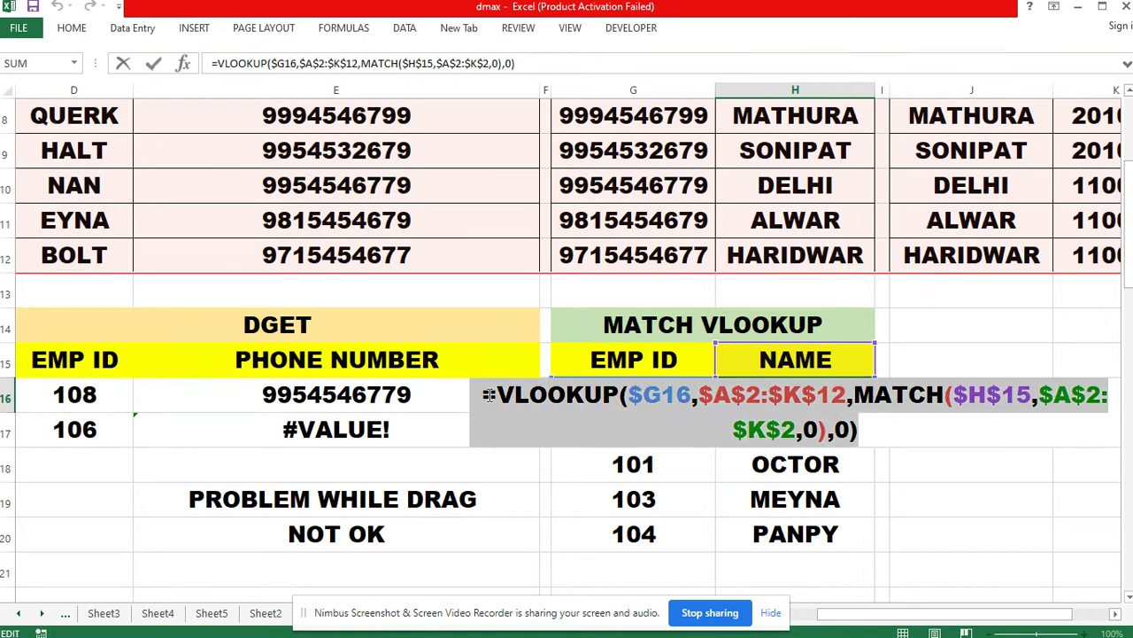
{"action": "key", "text": "Delete"}
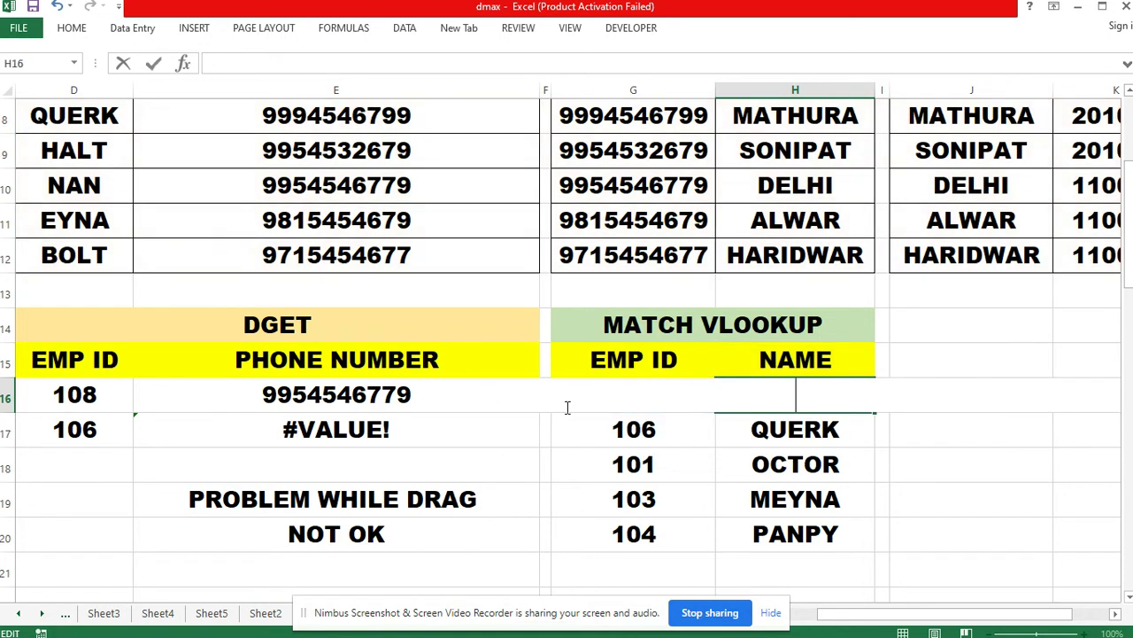
{"action": "left_click", "coordinate": [1094, 501]}
{"action": "double_click", "coordinate": [759, 393]}
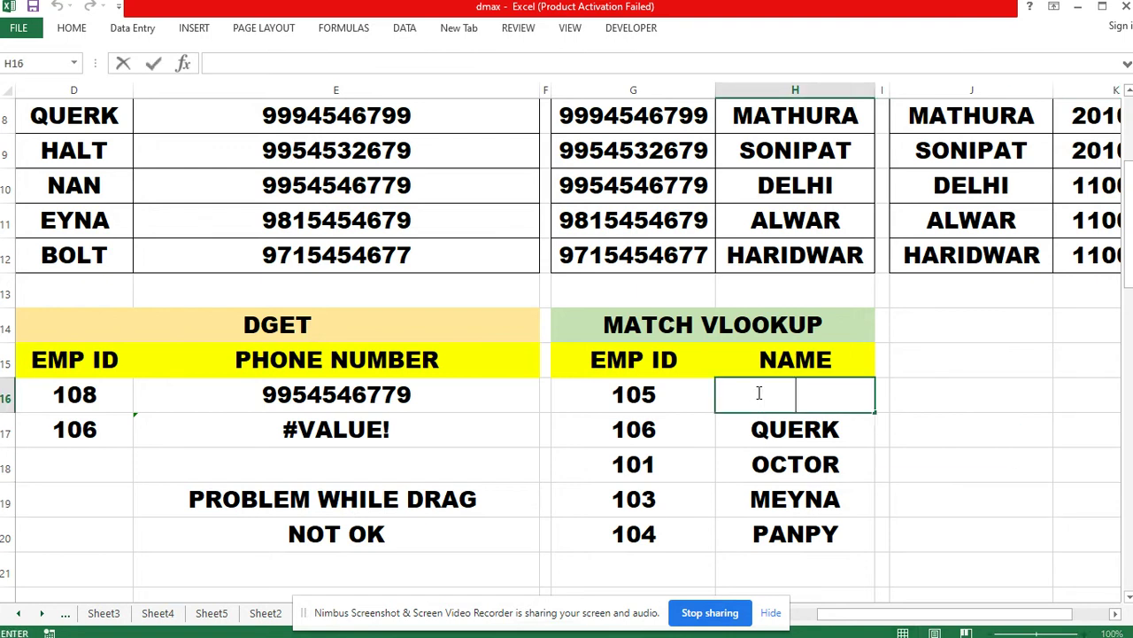
Start a VLOOKUP formula in H16 with G16 as the lookup value and A2:K12 as the table array.
{"action": "type", "text": "=VLOO"}
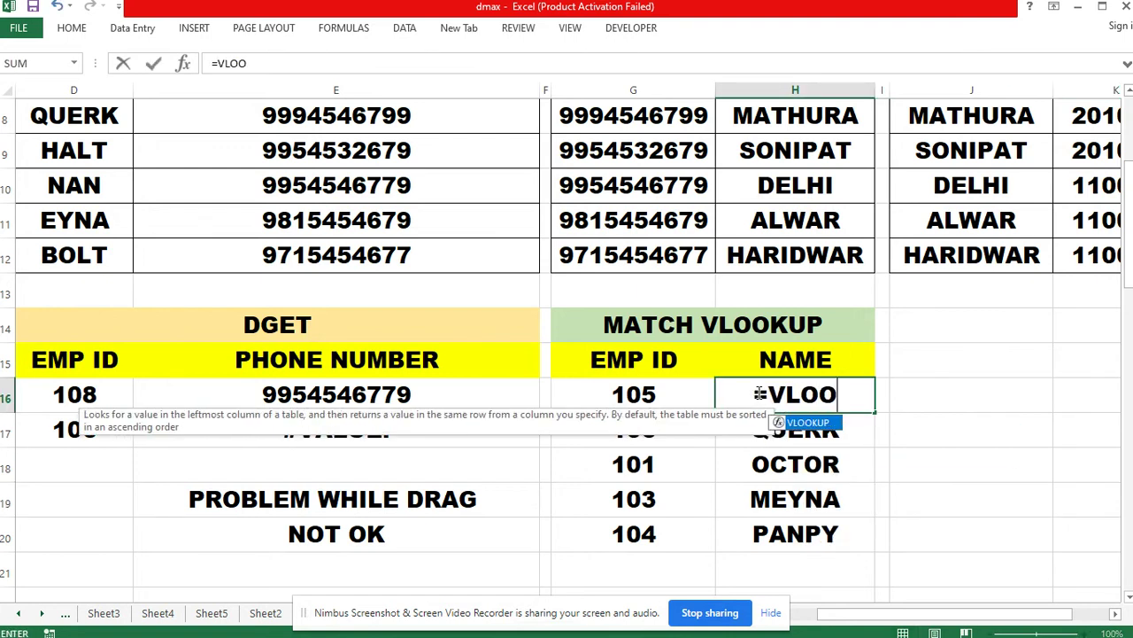
{"action": "key", "text": "Tab"}
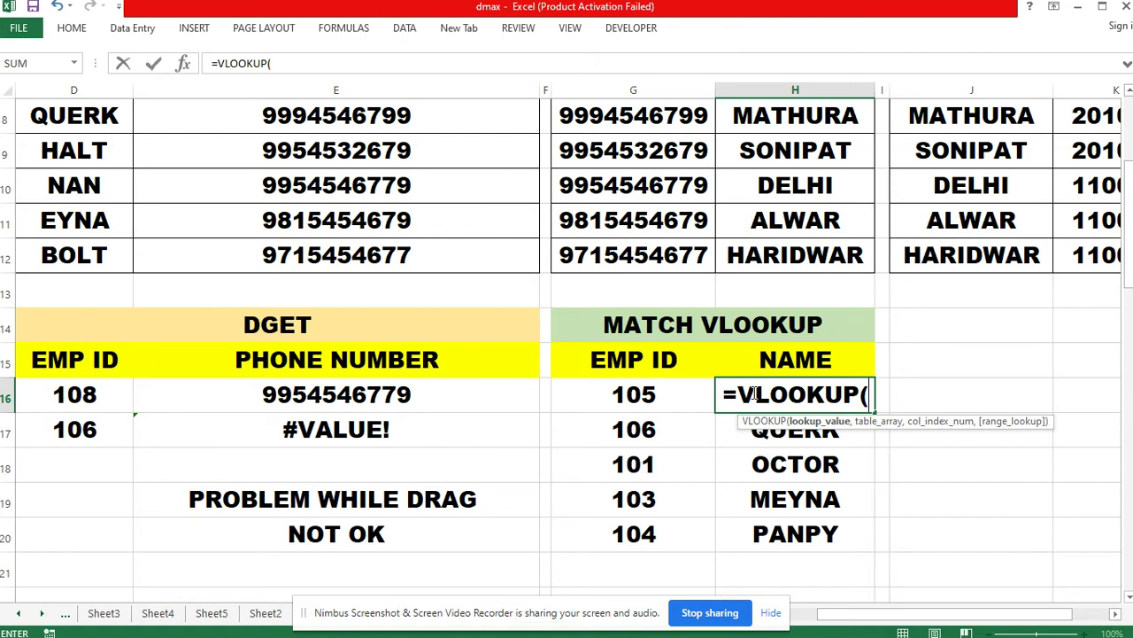
{"action": "left_click", "coordinate": [638, 395]}
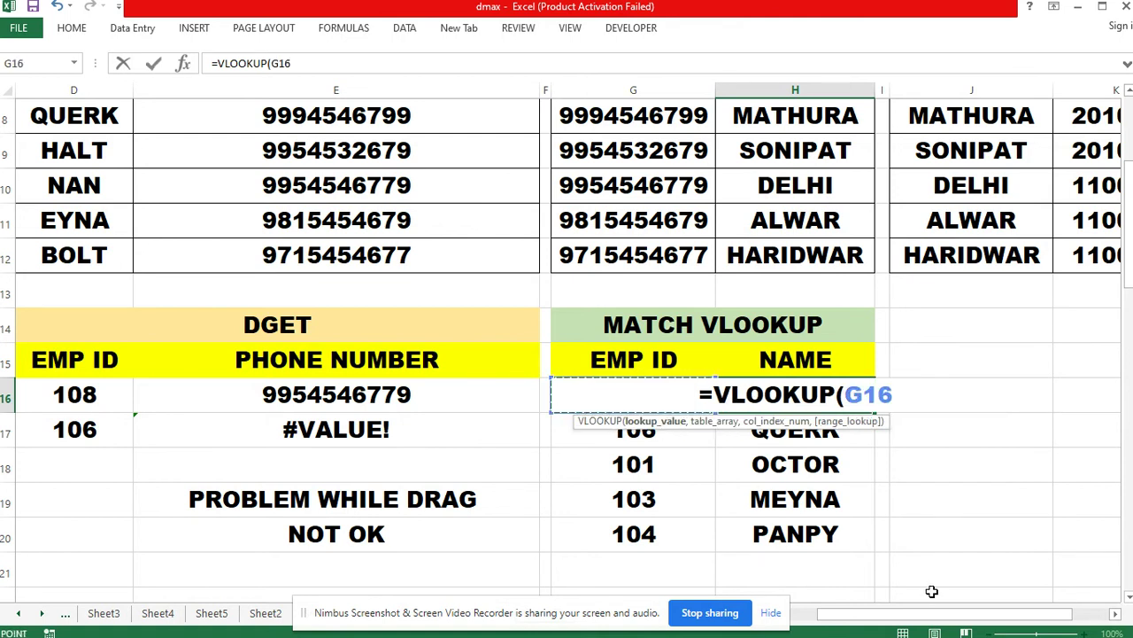
{"action": "type", "text": ","}
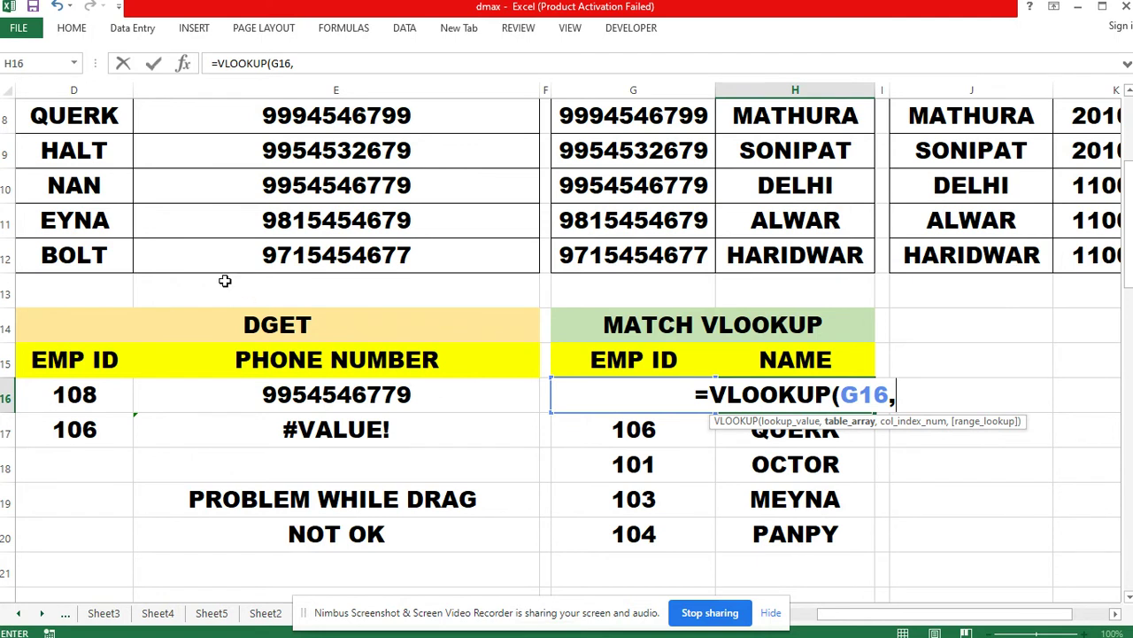
{"action": "scroll", "coordinate": [232, 281], "scroll_direction": "up", "scroll_amount": 3}
{"action": "left_click_drag", "start_coordinate": [898, 611], "coordinate": [757, 624]}
{"action": "left_click_drag", "start_coordinate": [57, 177], "coordinate": [604, 544]}
{"action": "scroll", "coordinate": [700, 367], "scroll_direction": "down", "scroll_amount": 2}
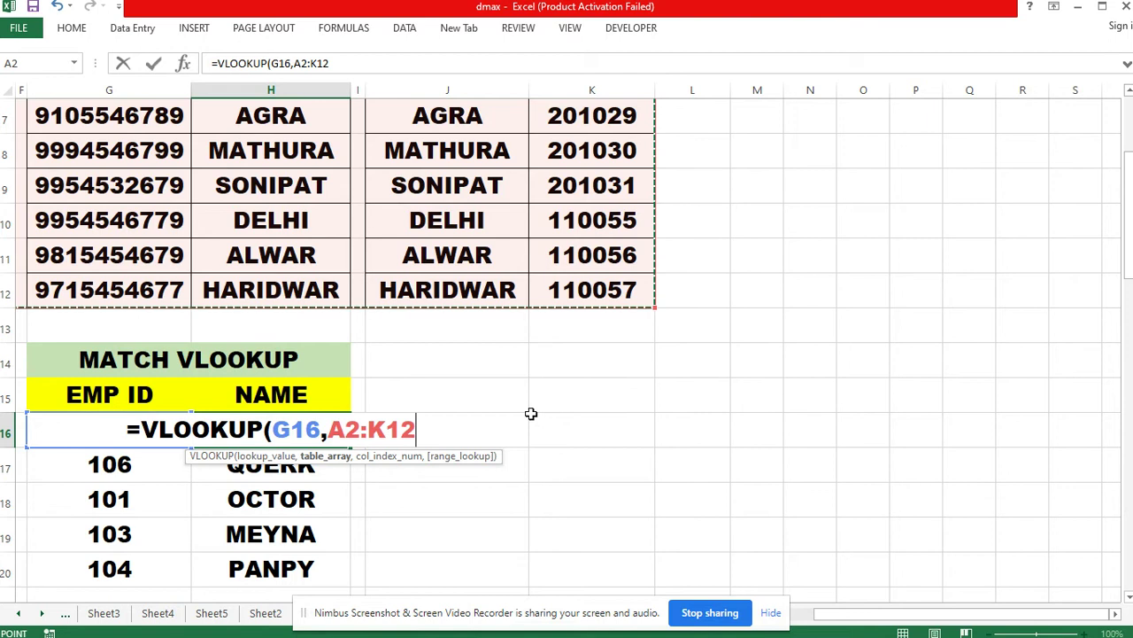
Complete H16's VLOOKUP with column index 2 and range lookup 0, and commit the formula.
{"action": "type", "text": ","}
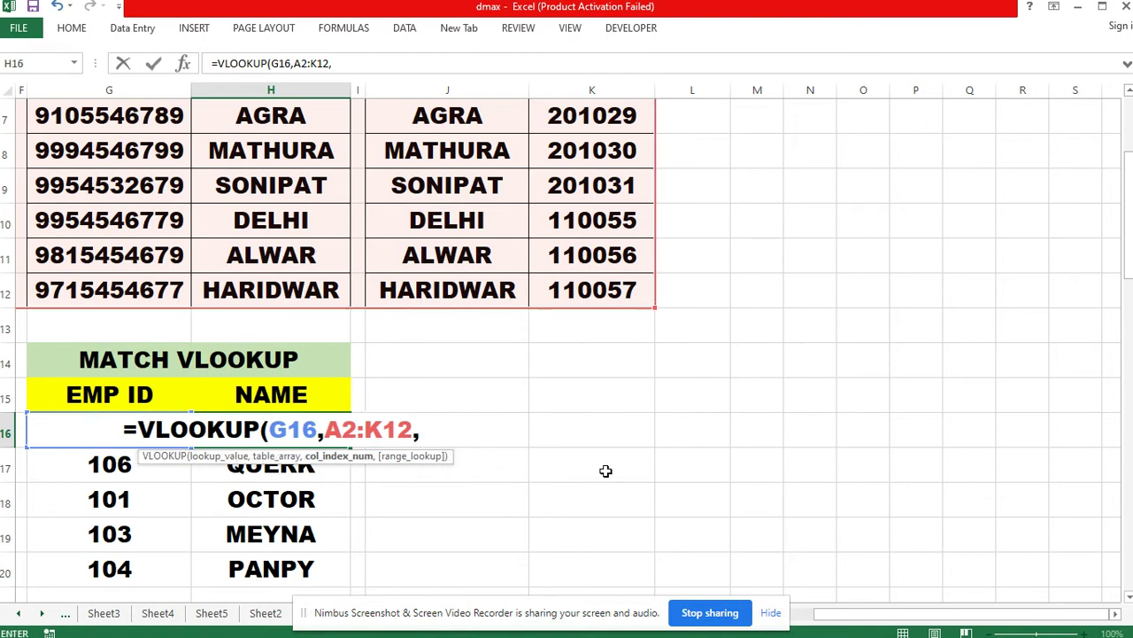
{"action": "type", "text": "2"}
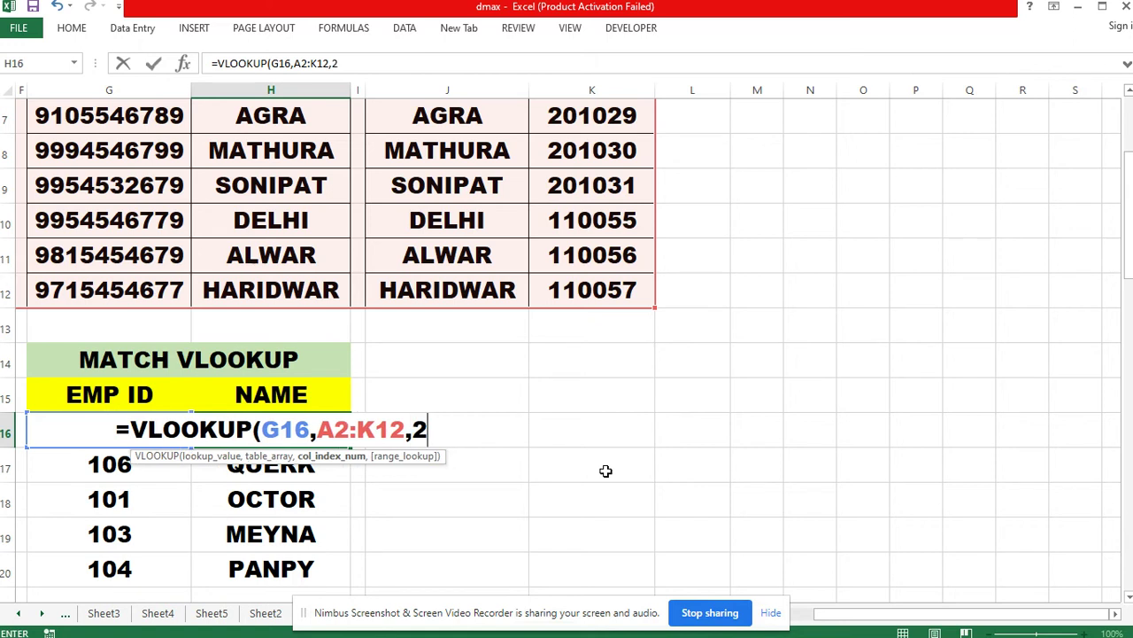
{"action": "type", "text": ",0"}
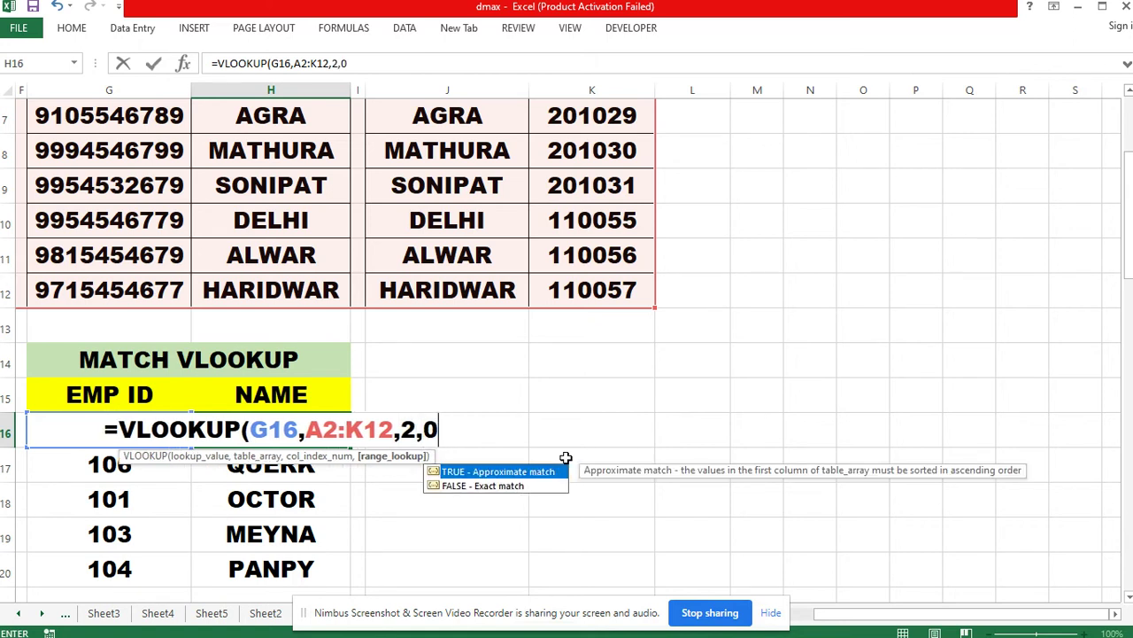
{"action": "type", "text": ")"}
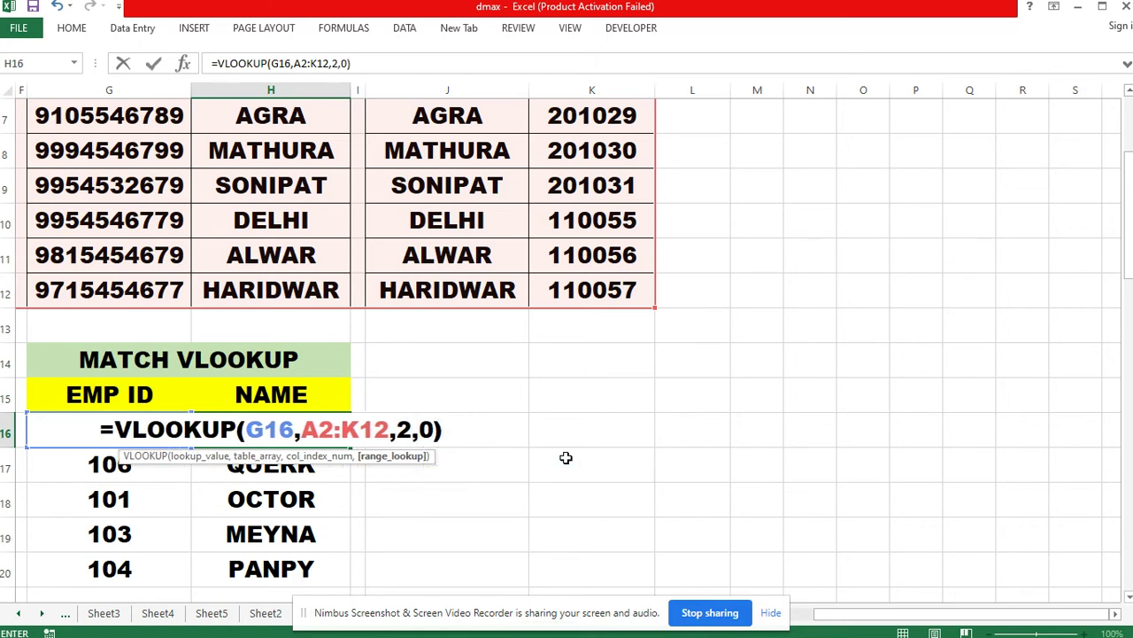
{"action": "key", "text": "Return"}
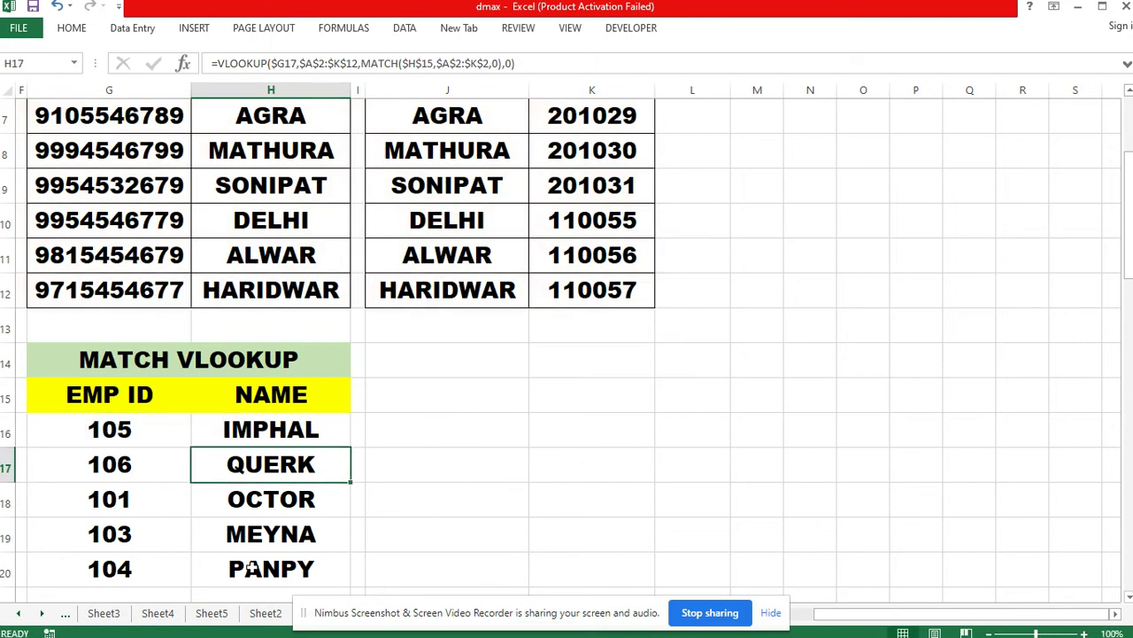
Replace the source of H15's data validation list by reselecting the heading row from A2 across to K2.
{"action": "left_click", "coordinate": [263, 394]}
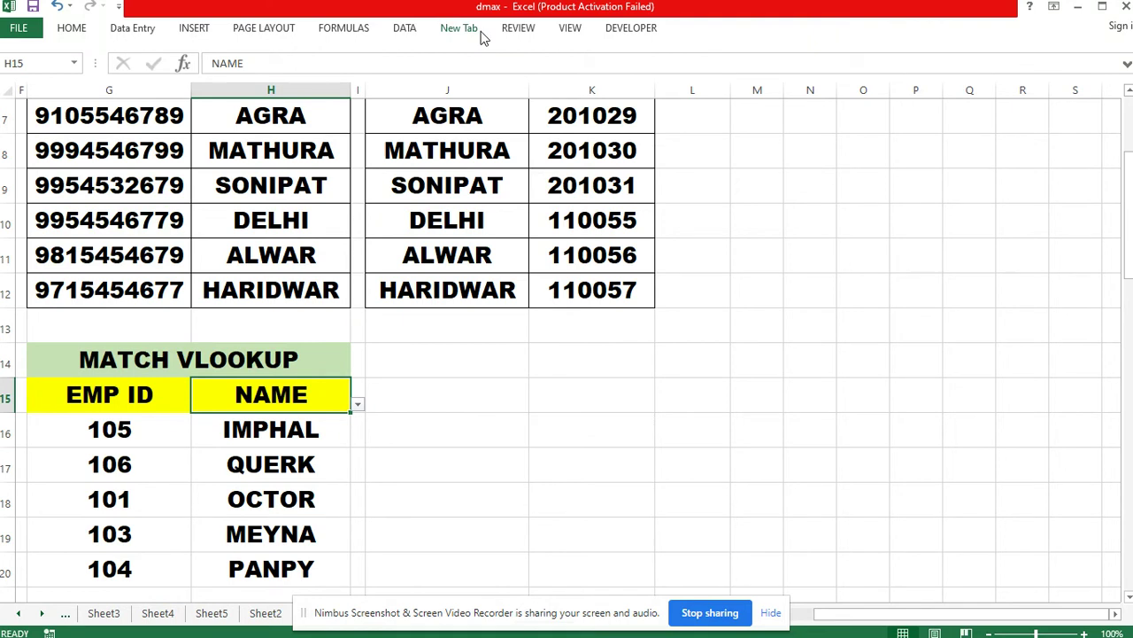
{"action": "left_click", "coordinate": [404, 29]}
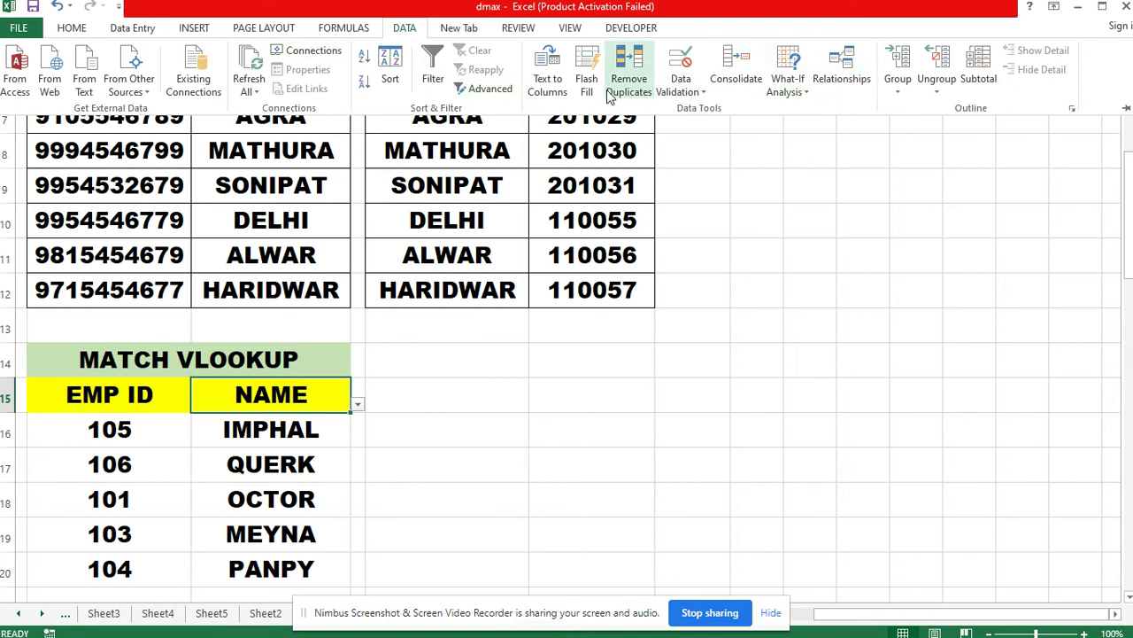
{"action": "left_click", "coordinate": [681, 92]}
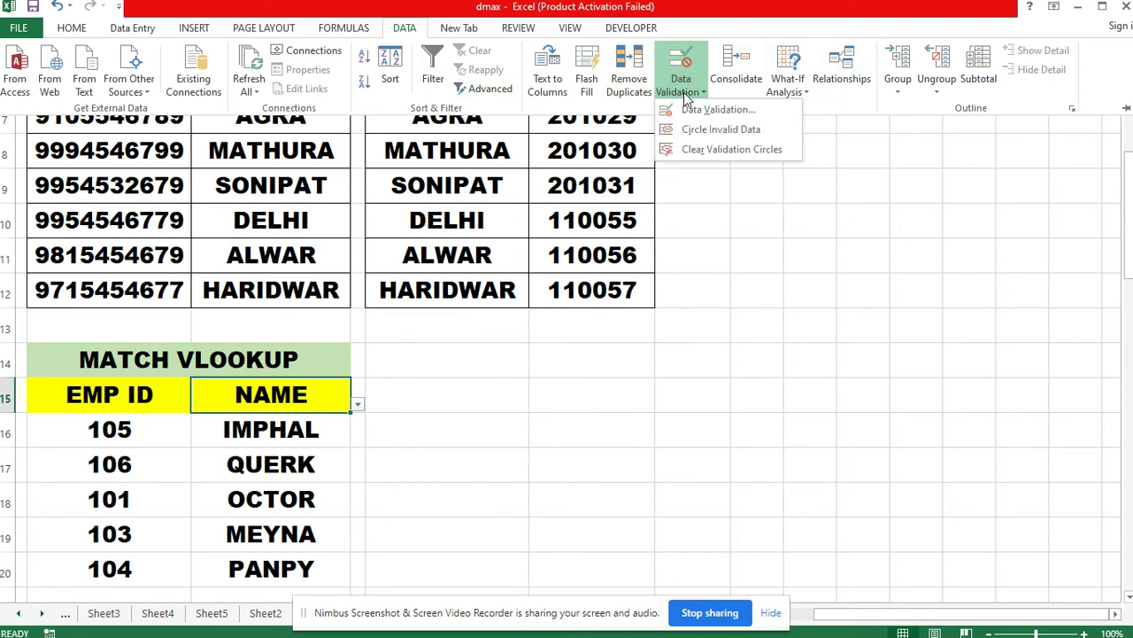
{"action": "left_click", "coordinate": [688, 127]}
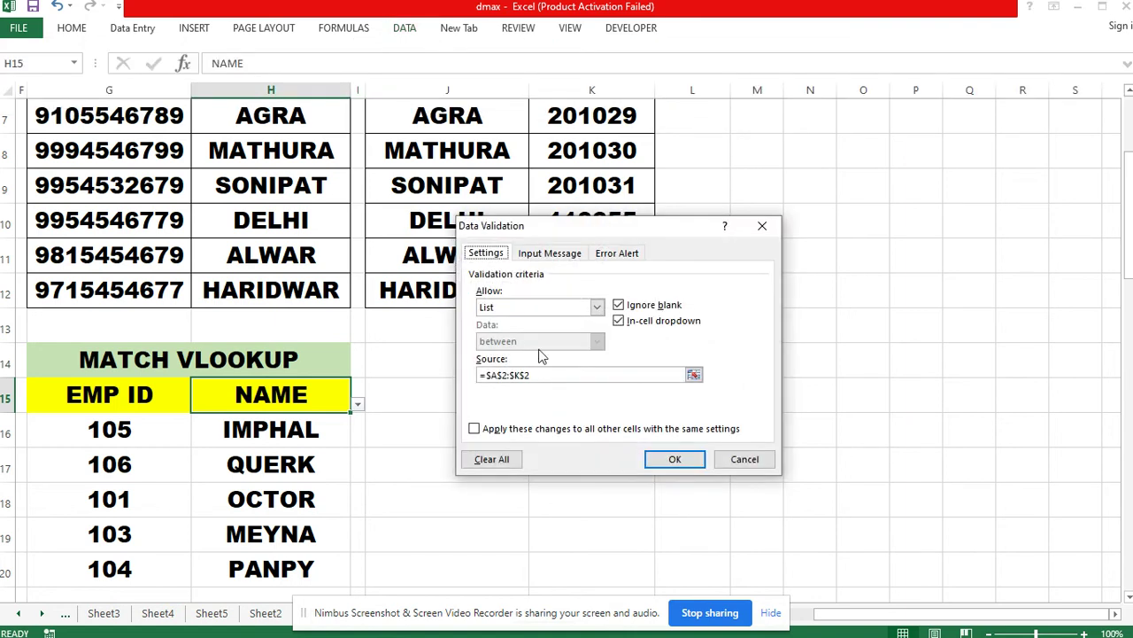
{"action": "left_click", "coordinate": [535, 376]}
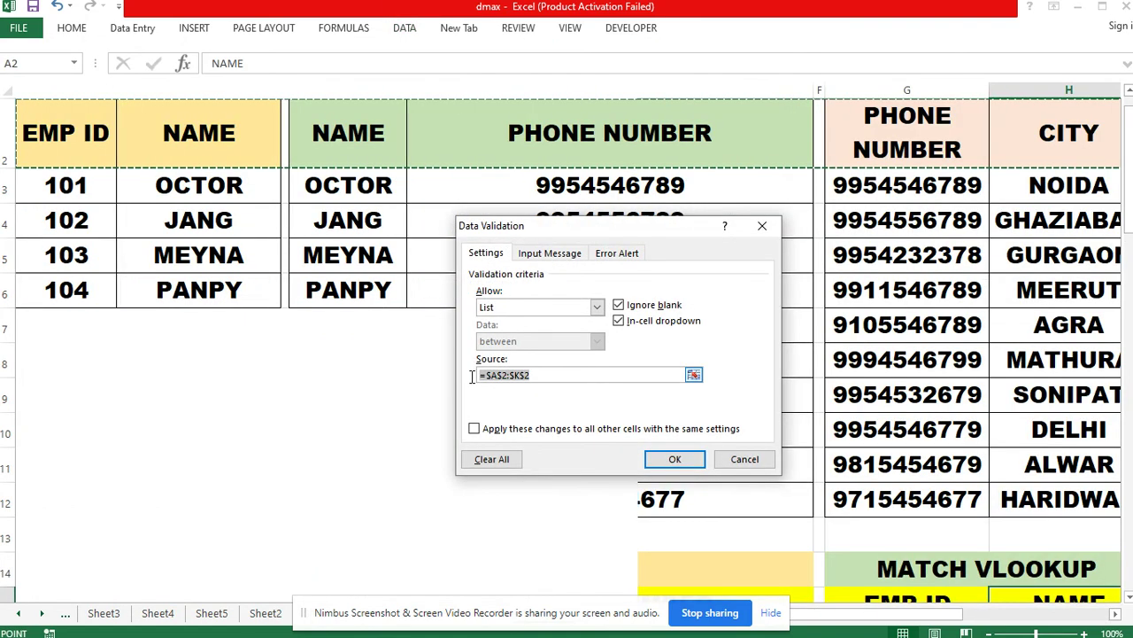
{"action": "key", "text": "BackSpace"}
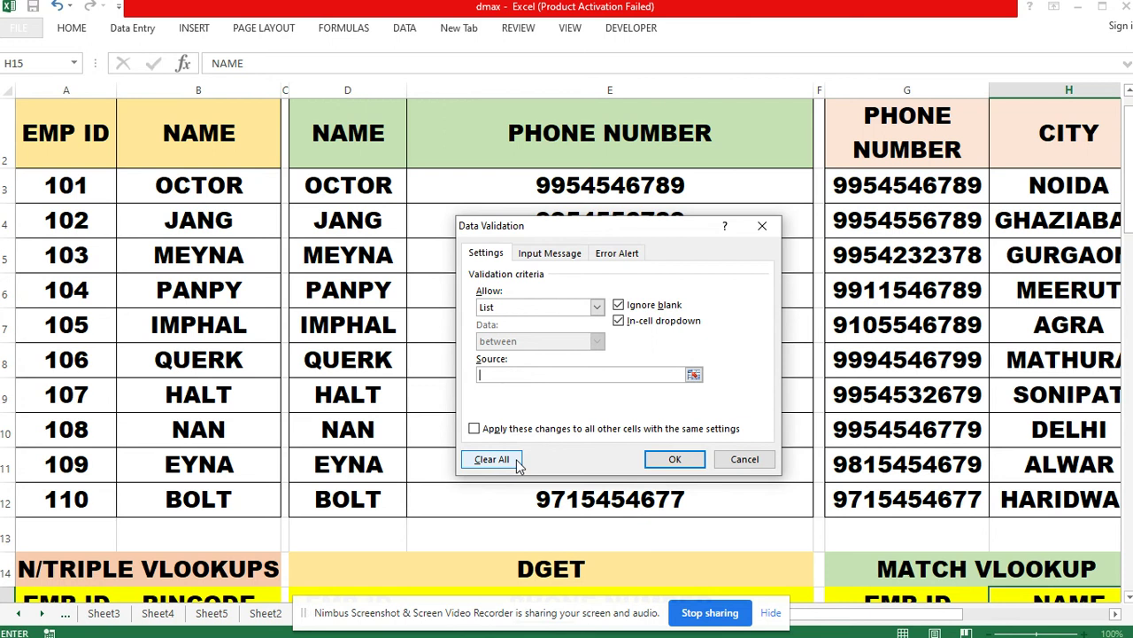
{"action": "left_click", "coordinate": [42, 139]}
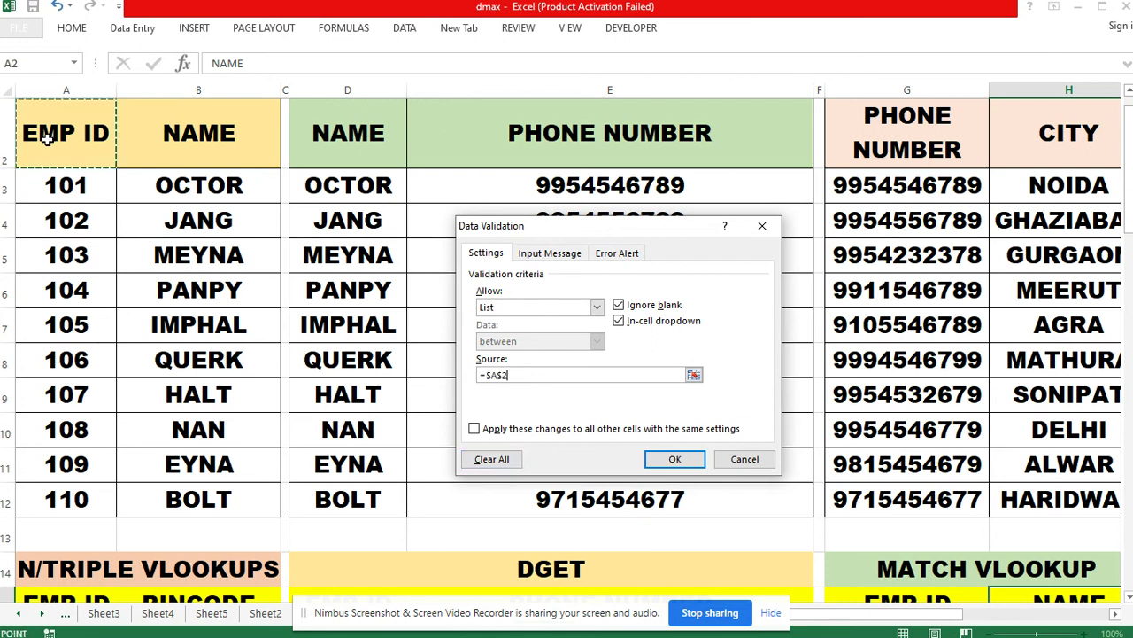
{"action": "left_click_drag", "start_coordinate": [42, 139], "coordinate": [617, 197]}
{"action": "left_click", "coordinate": [695, 461]}
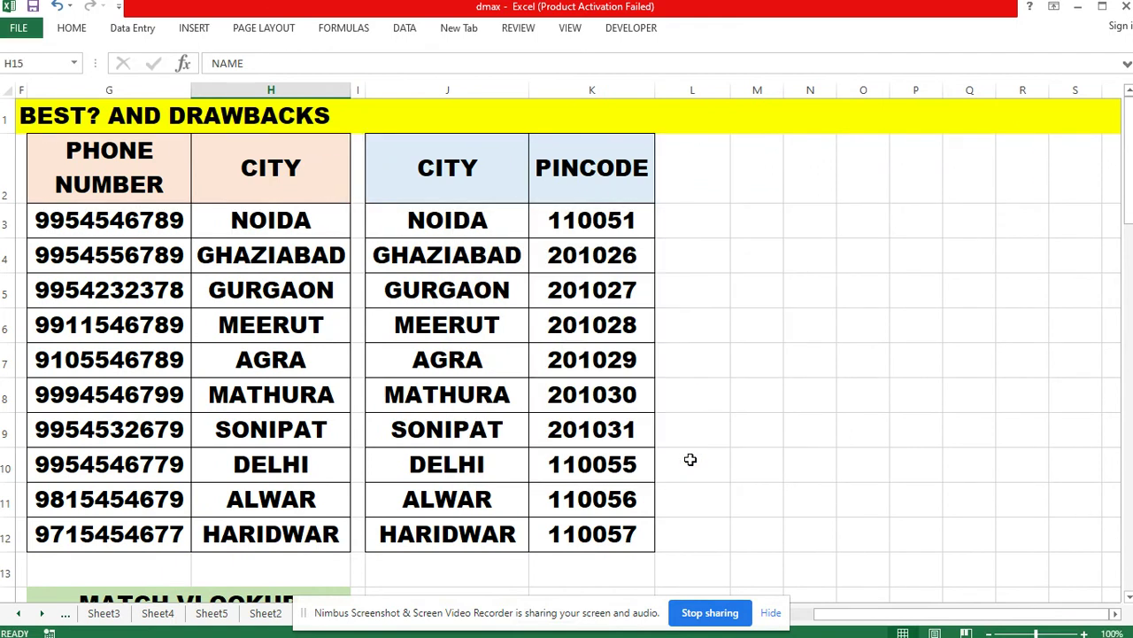
Choose PHONE NUMBER from H15's heading list and clear the old results in H17:H20.
{"action": "scroll", "coordinate": [708, 430], "scroll_direction": "down", "scroll_amount": 3}
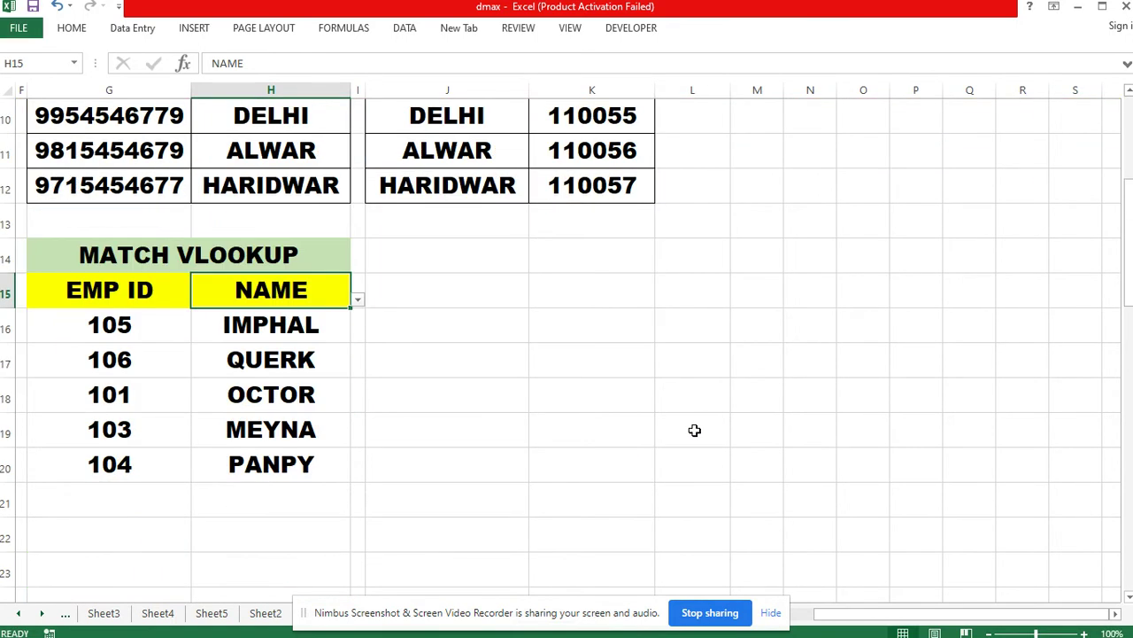
{"action": "left_click", "coordinate": [358, 300]}
{"action": "left_click", "coordinate": [298, 337]}
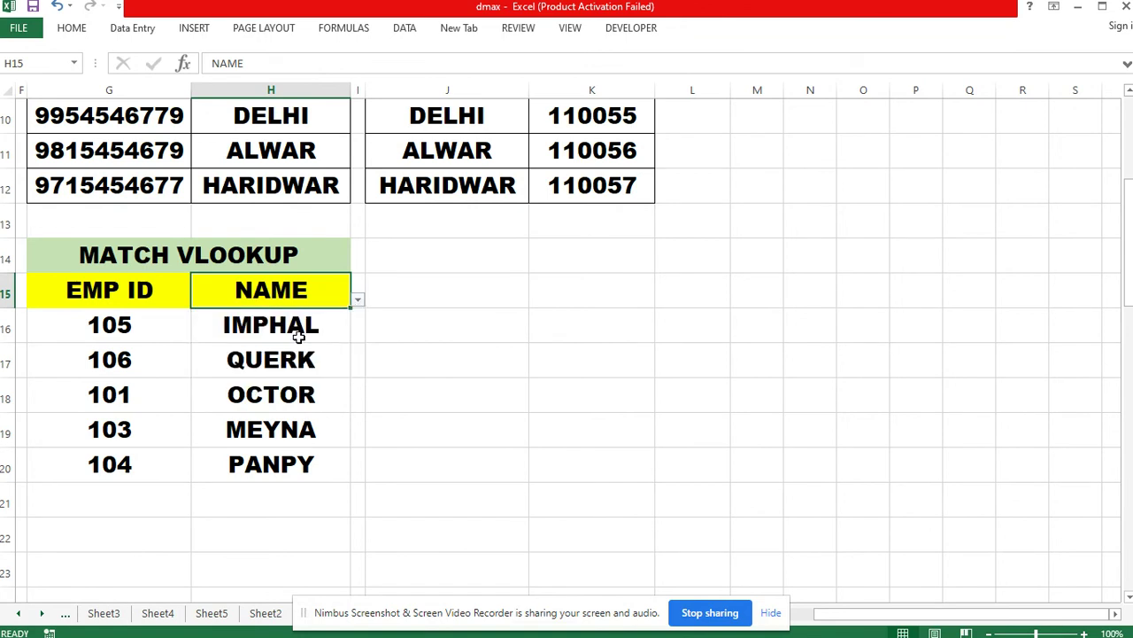
{"action": "left_click", "coordinate": [358, 300]}
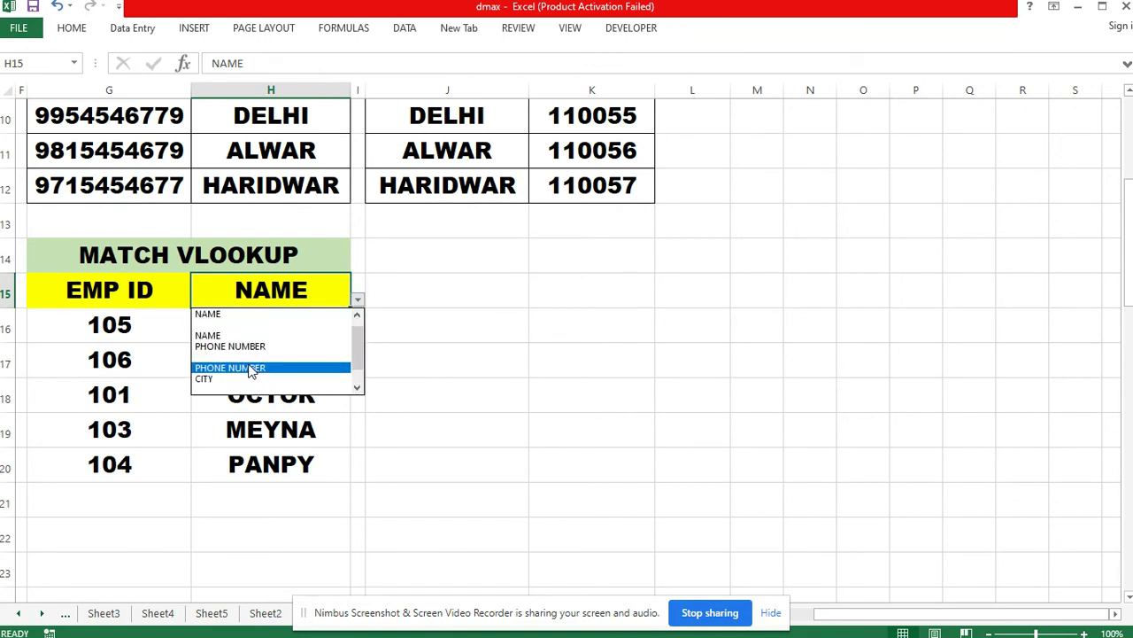
{"action": "left_click", "coordinate": [283, 366]}
{"action": "left_click_drag", "start_coordinate": [274, 367], "coordinate": [280, 460]}
{"action": "key", "text": "Delete"}
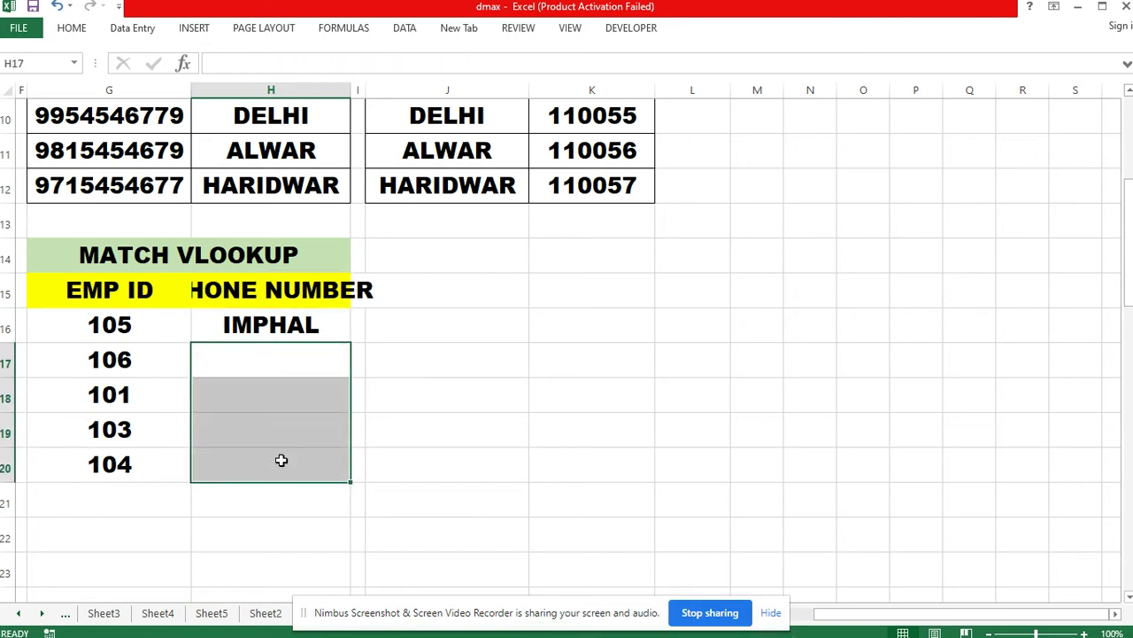
Widen column H enough to fit the PHONE NUMBER heading, and switch H15's heading to PINCODE.
{"action": "left_click", "coordinate": [314, 324]}
{"action": "left_click", "coordinate": [318, 291]}
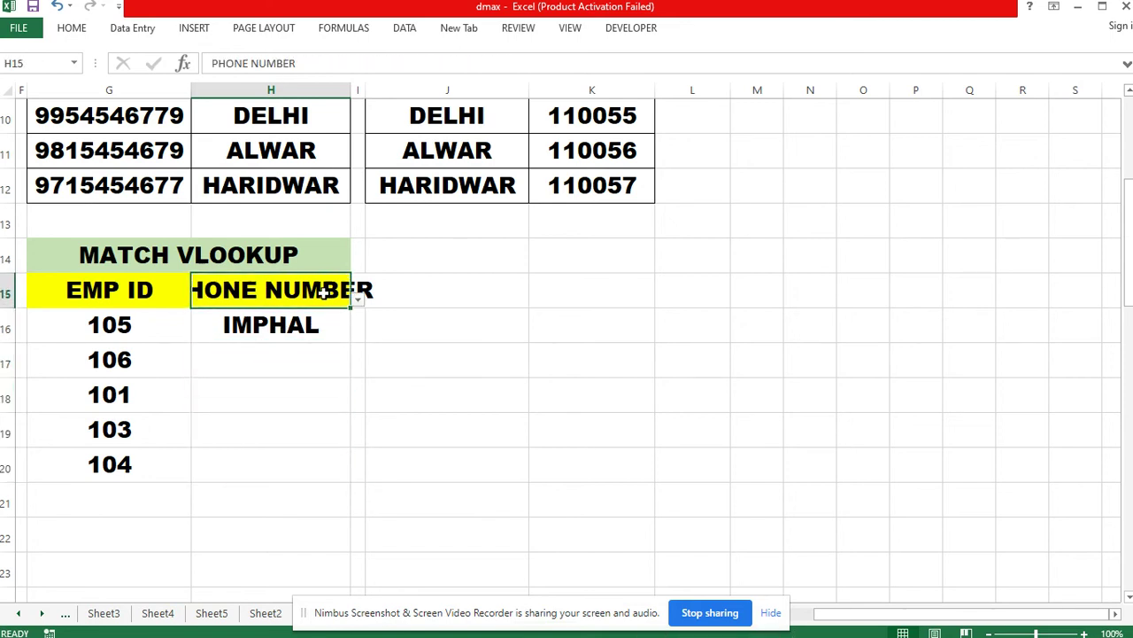
{"action": "left_click_drag", "start_coordinate": [350, 93], "coordinate": [397, 91]}
{"action": "left_click", "coordinate": [404, 301]}
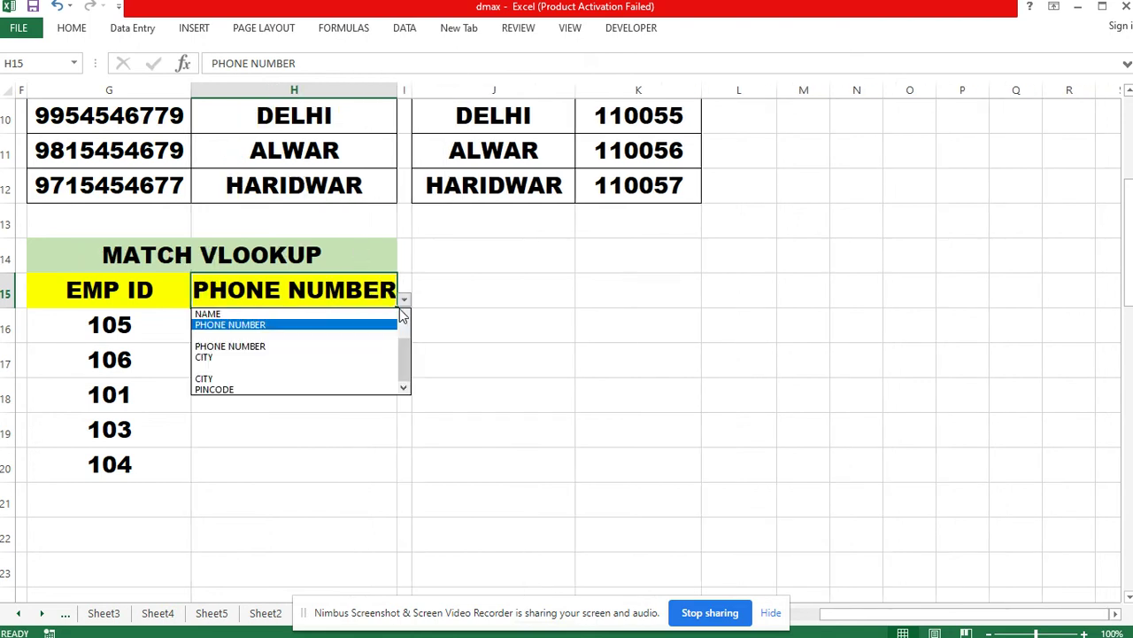
{"action": "left_click", "coordinate": [309, 392]}
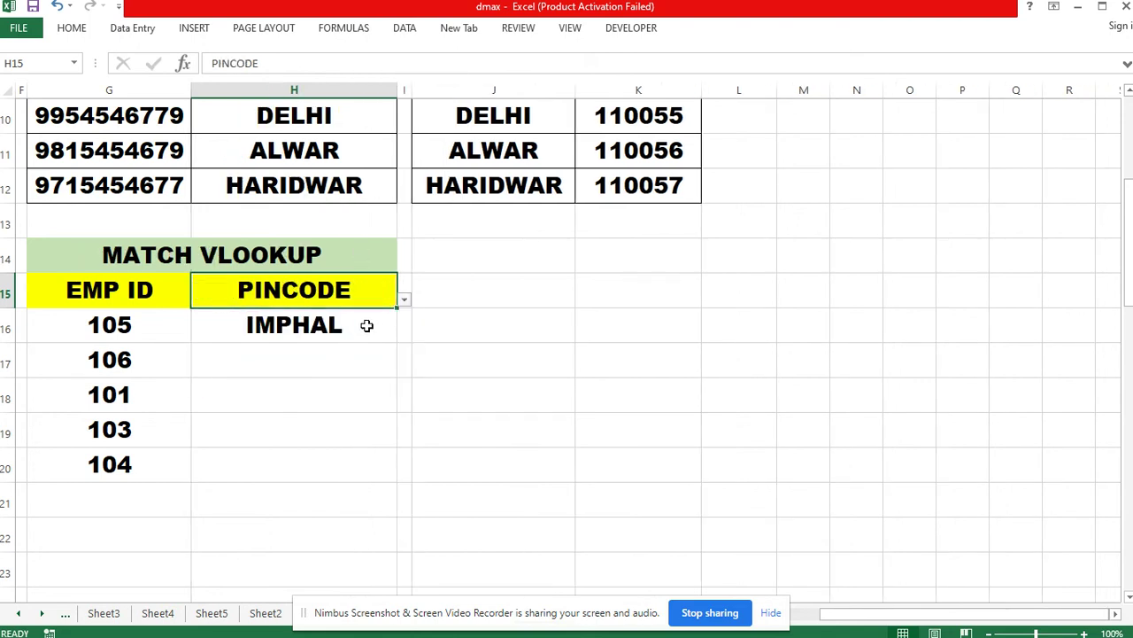
Replace column index 2 in H16's VLOOKUP with a MATCH function that takes H15 as its lookup value.
{"action": "left_click", "coordinate": [324, 326]}
{"action": "double_click", "coordinate": [325, 327]}
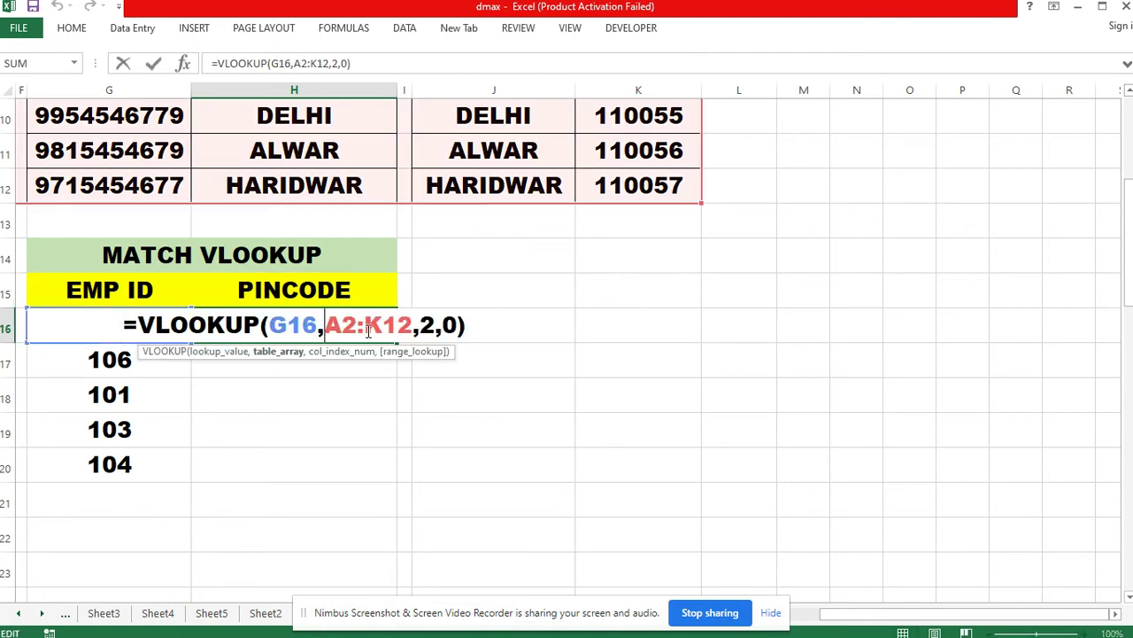
{"action": "double_click", "coordinate": [427, 325]}
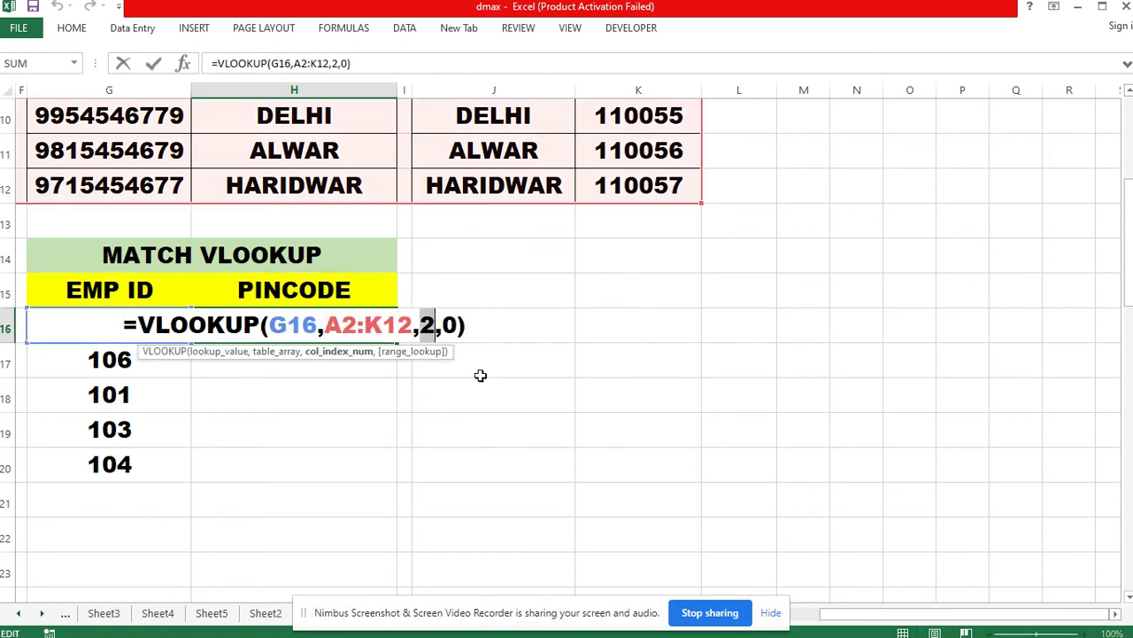
{"action": "key", "text": "BackSpace"}
{"action": "type", "text": "MATCH"}
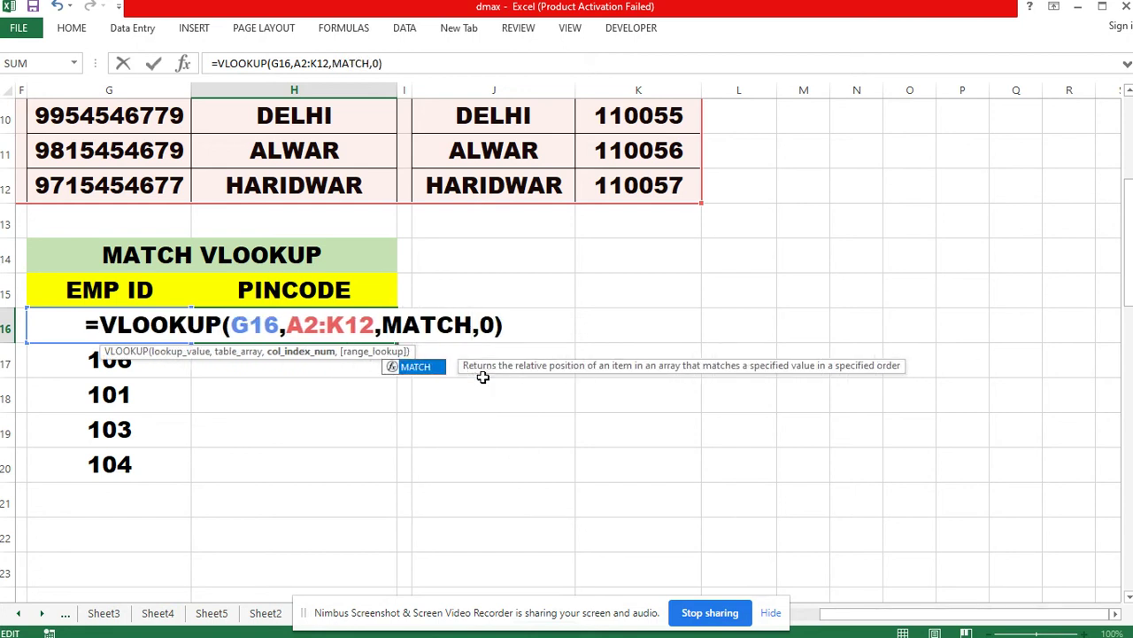
{"action": "type", "text": "("}
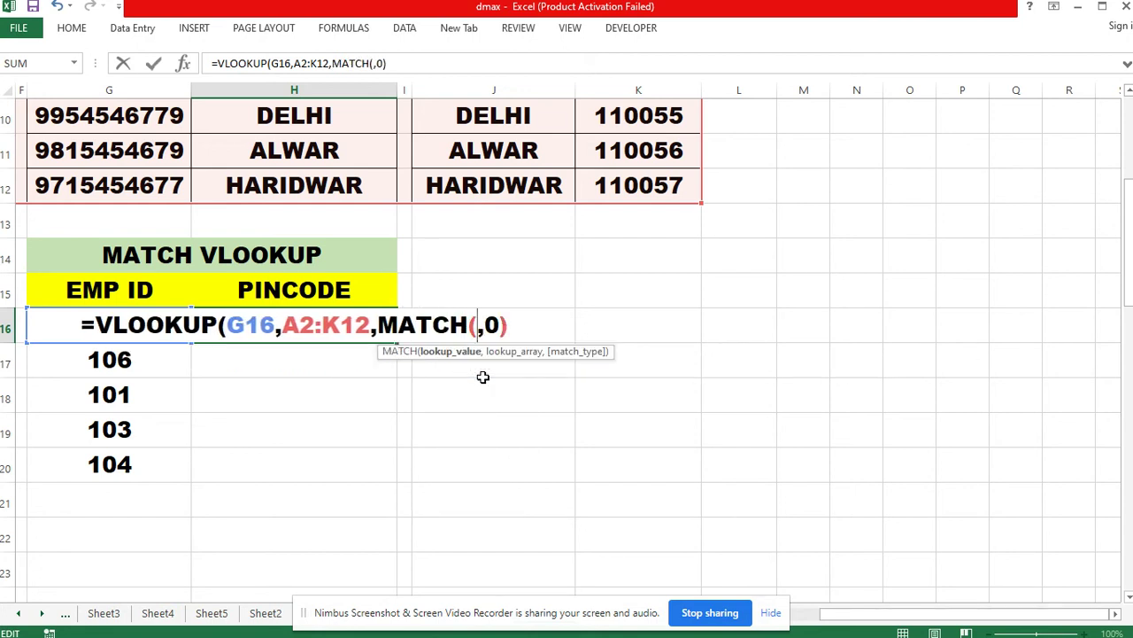
{"action": "left_click", "coordinate": [302, 286]}
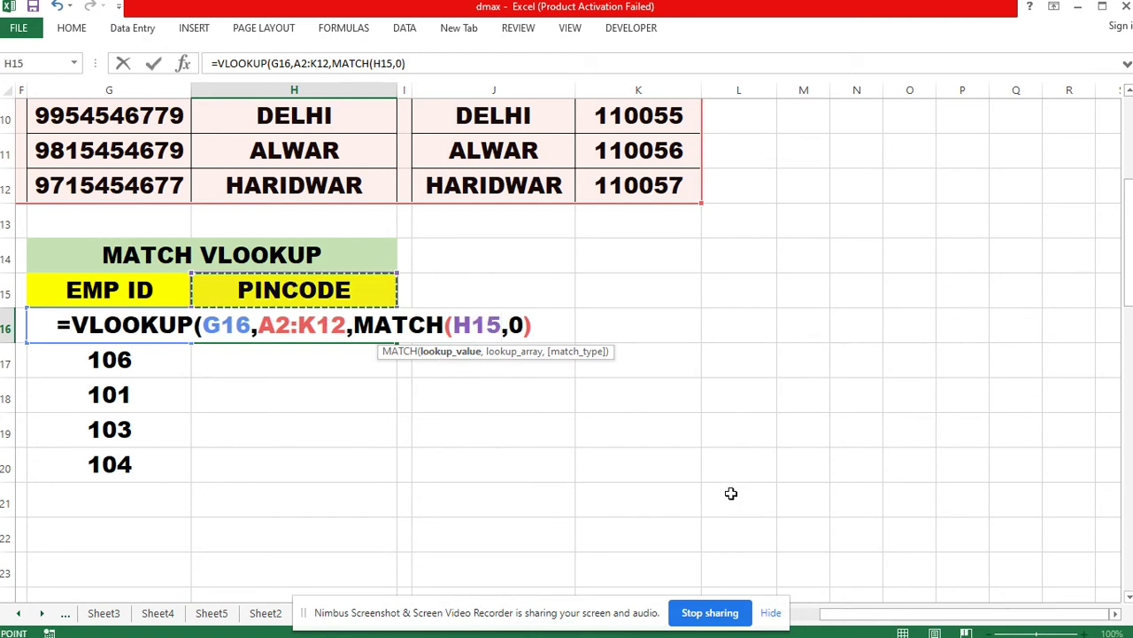
Complete the MATCH in H16 with heading row A2:K2 as lookup array and match type 0, and commit the formula.
{"action": "type", "text": ","}
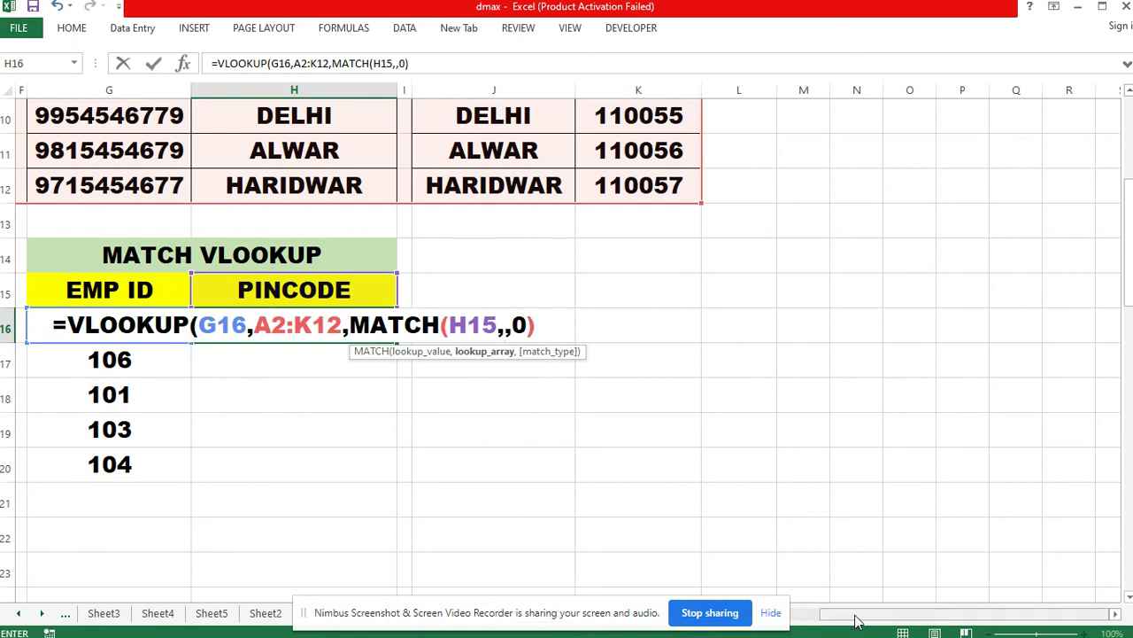
{"action": "left_click_drag", "start_coordinate": [858, 620], "coordinate": [814, 630]}
{"action": "scroll", "coordinate": [397, 347], "scroll_direction": "up", "scroll_amount": 3}
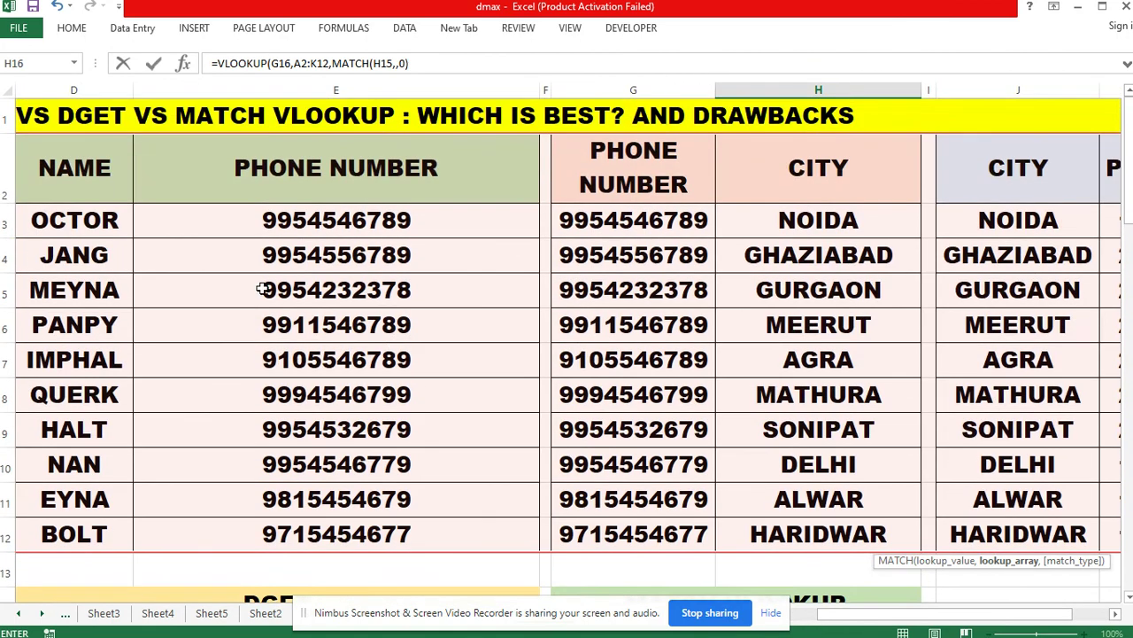
{"action": "left_click_drag", "start_coordinate": [965, 618], "coordinate": [802, 635]}
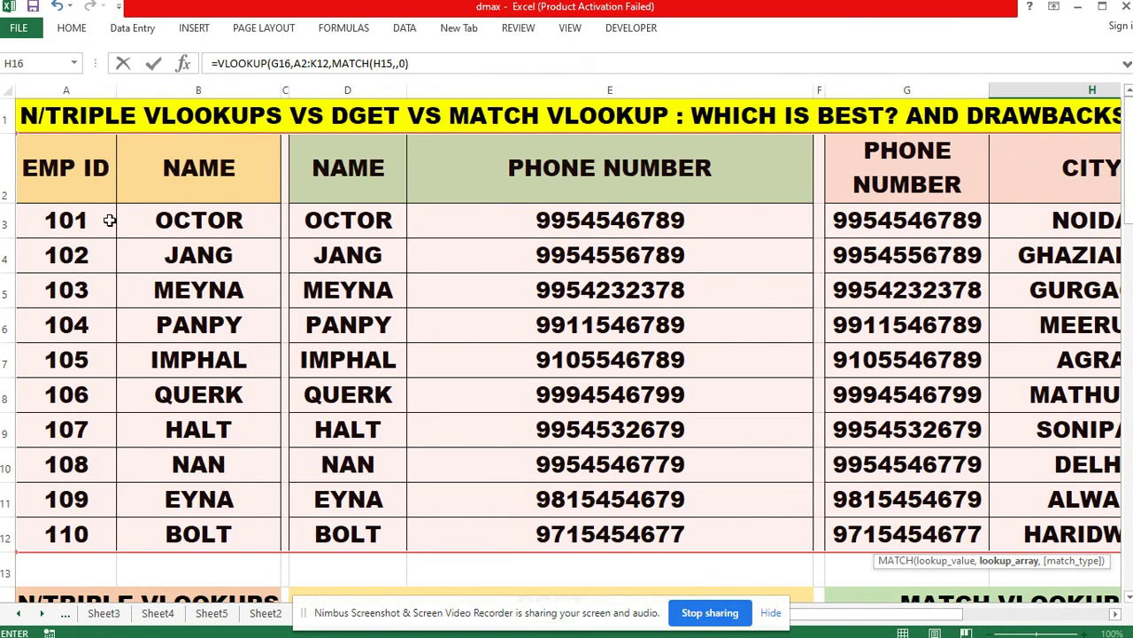
{"action": "left_click_drag", "start_coordinate": [45, 177], "coordinate": [681, 190]}
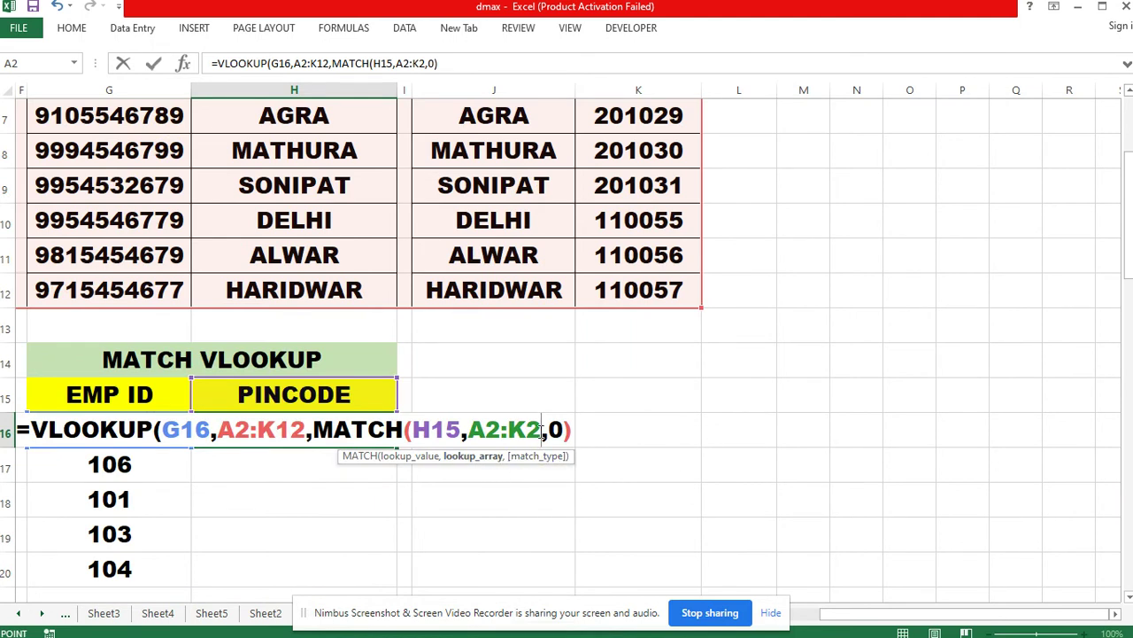
{"action": "type", "text": ","}
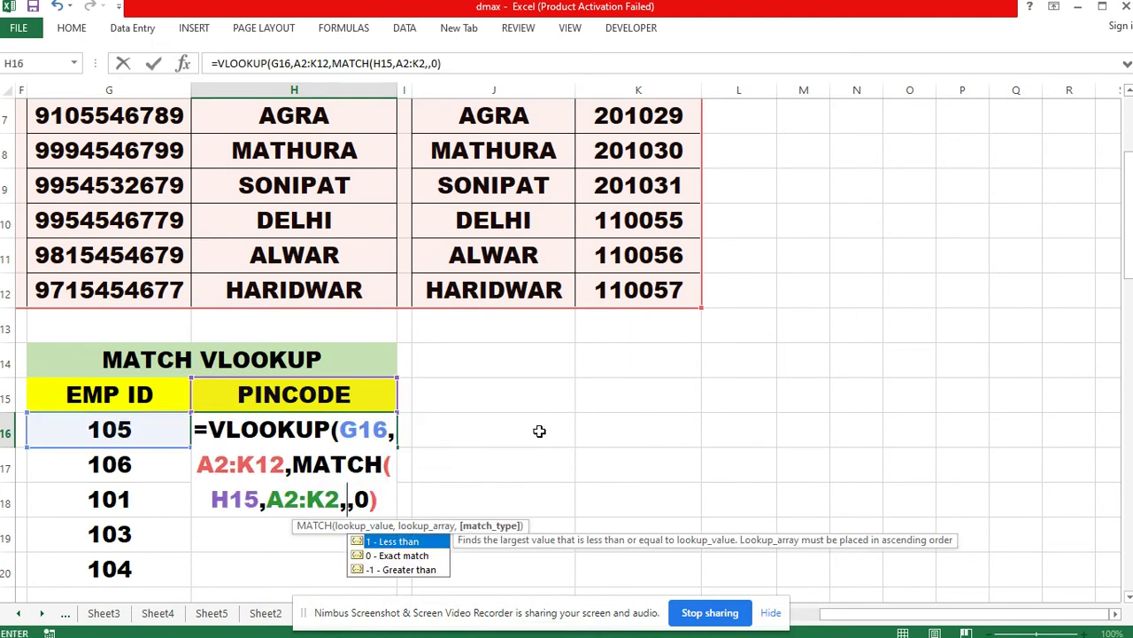
{"action": "type", "text": "0)"}
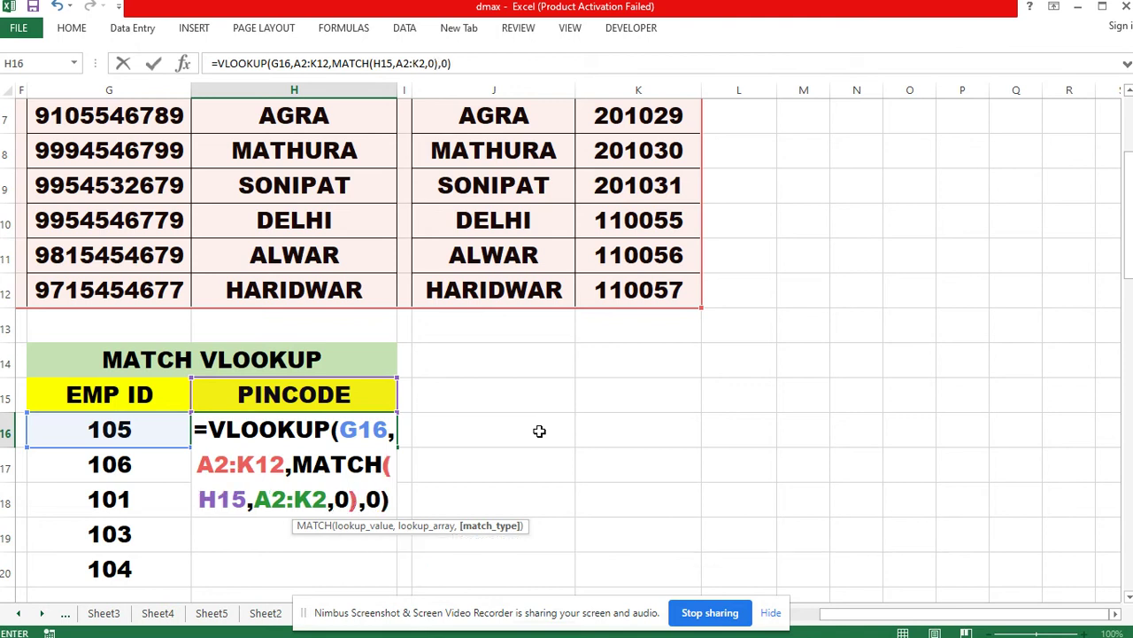
{"action": "key", "text": "Return"}
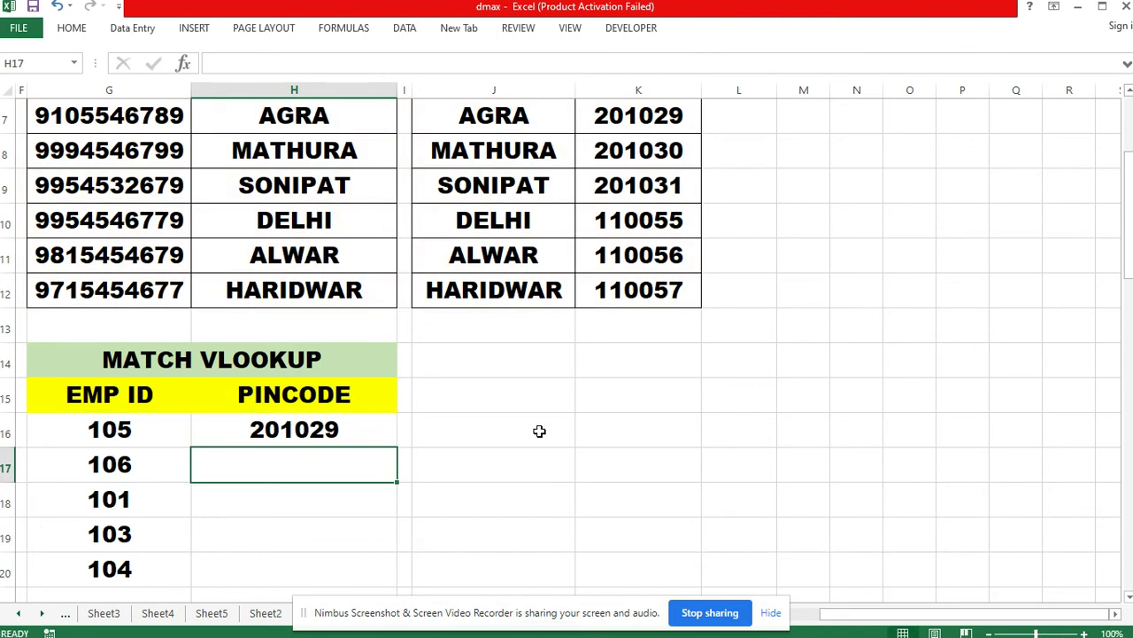
Switch H15's heading to NAME and check H16's result against employee 105's record in row 7.
{"action": "left_click", "coordinate": [345, 396]}
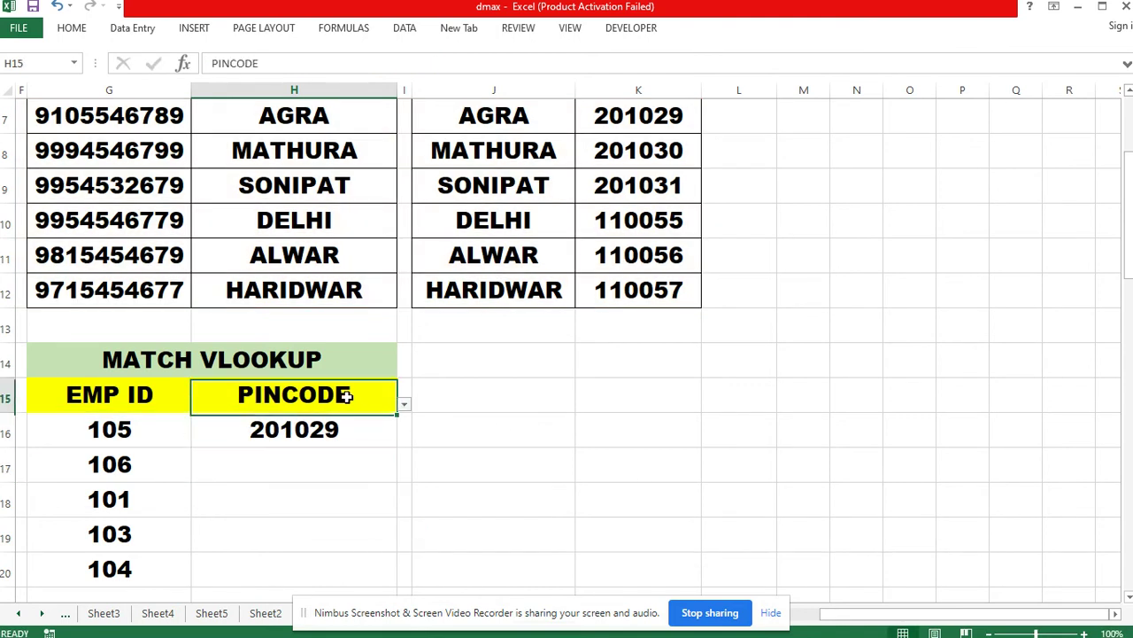
{"action": "left_click", "coordinate": [404, 403]}
{"action": "left_click", "coordinate": [247, 420]}
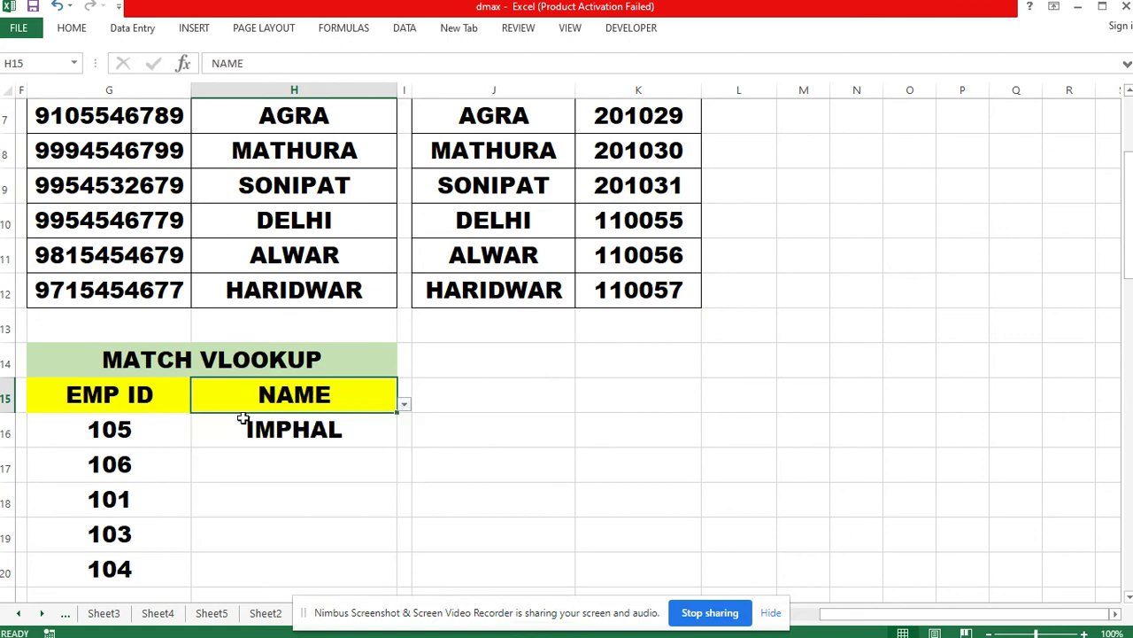
{"action": "left_click_drag", "start_coordinate": [910, 613], "coordinate": [877, 613]}
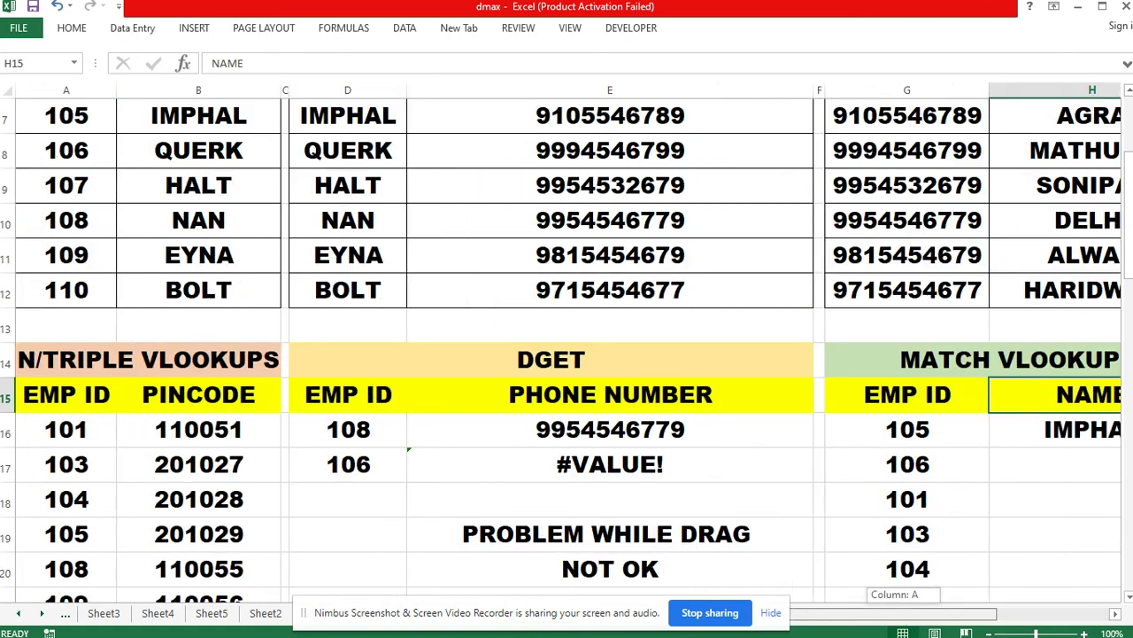
{"action": "left_click", "coordinate": [7, 116]}
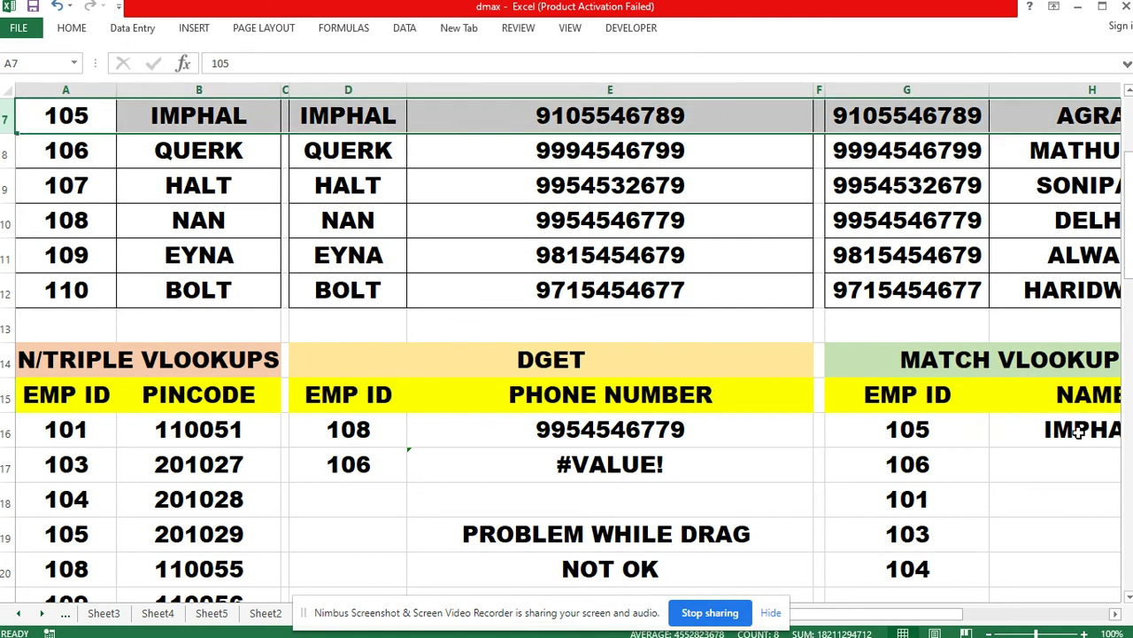
Switch H15's heading to CITY and check H16's result against employee 105's record in row 7.
{"action": "left_click", "coordinate": [1064, 403]}
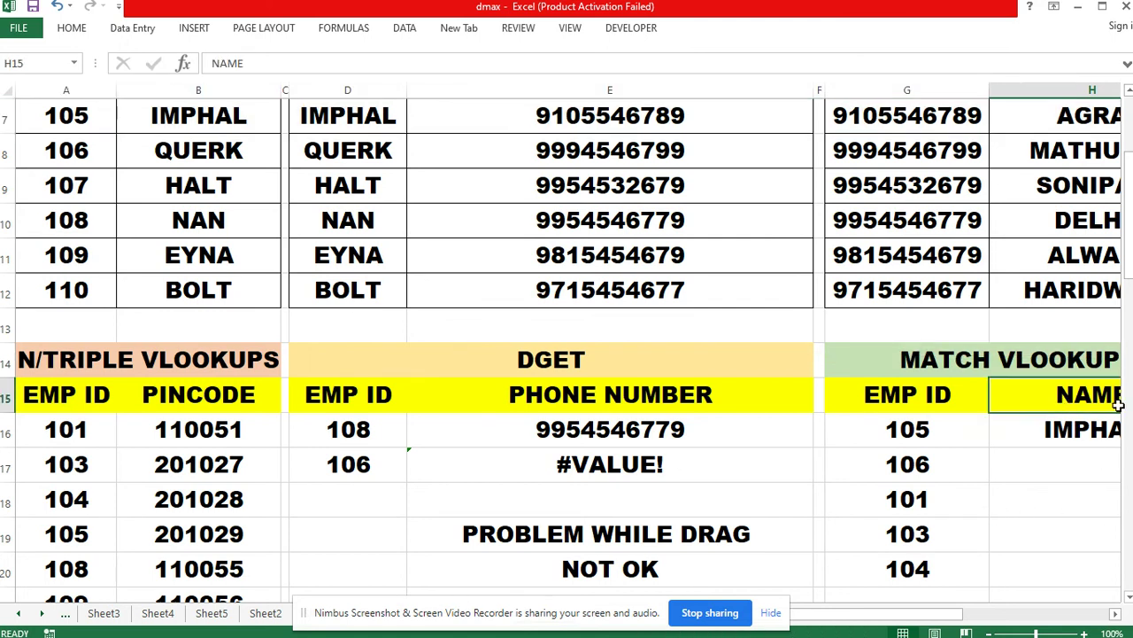
{"action": "left_click", "coordinate": [1116, 614]}
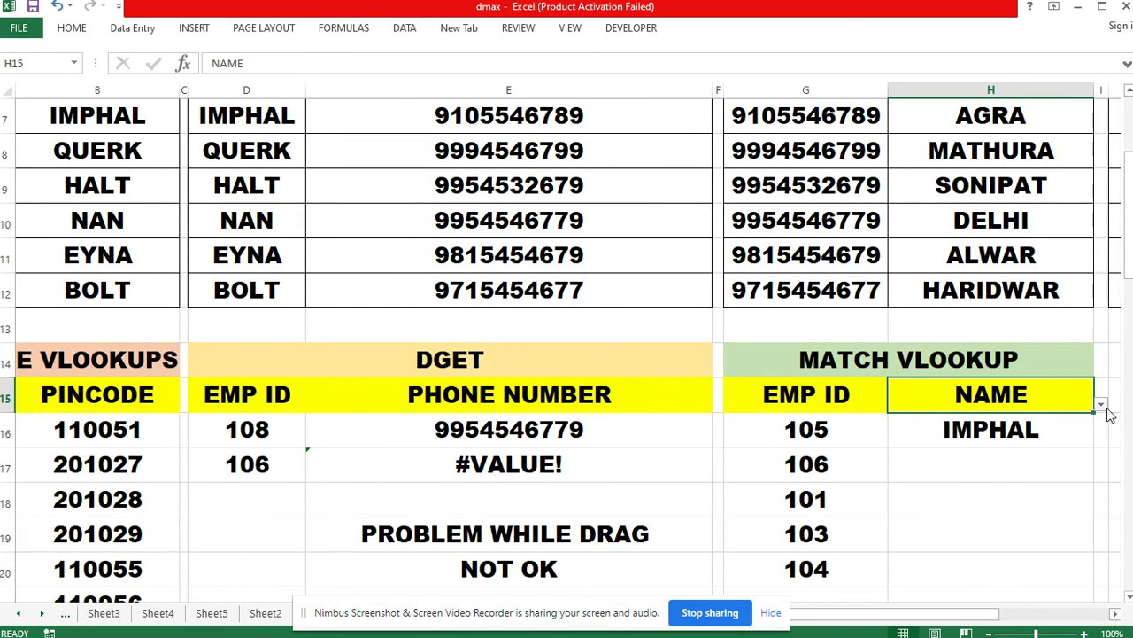
{"action": "left_click", "coordinate": [1105, 404]}
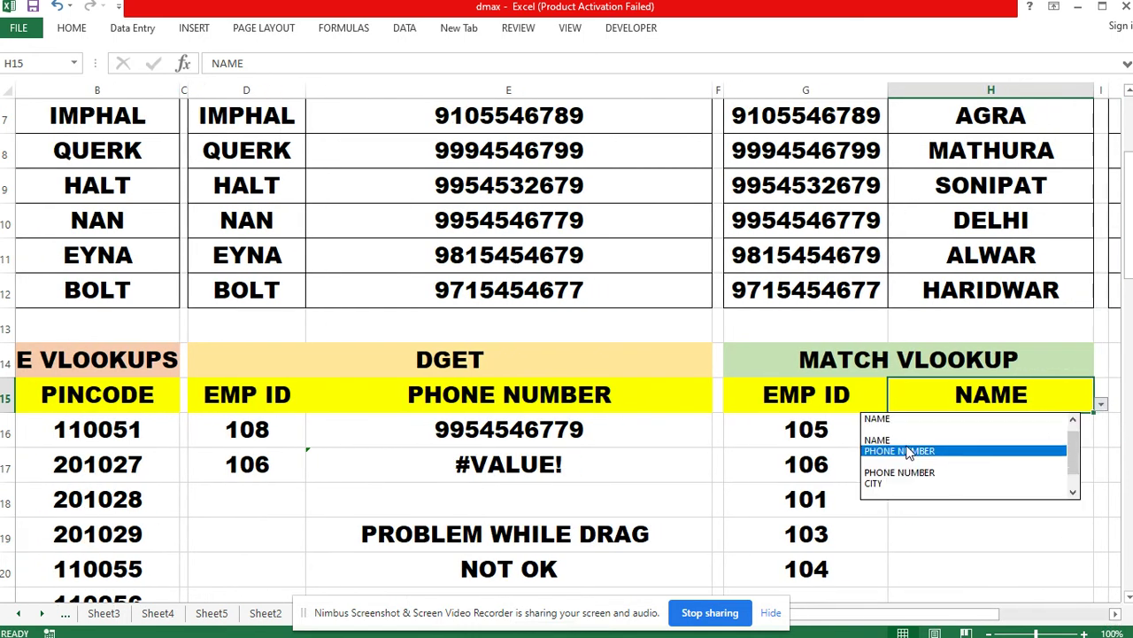
{"action": "left_click", "coordinate": [907, 483]}
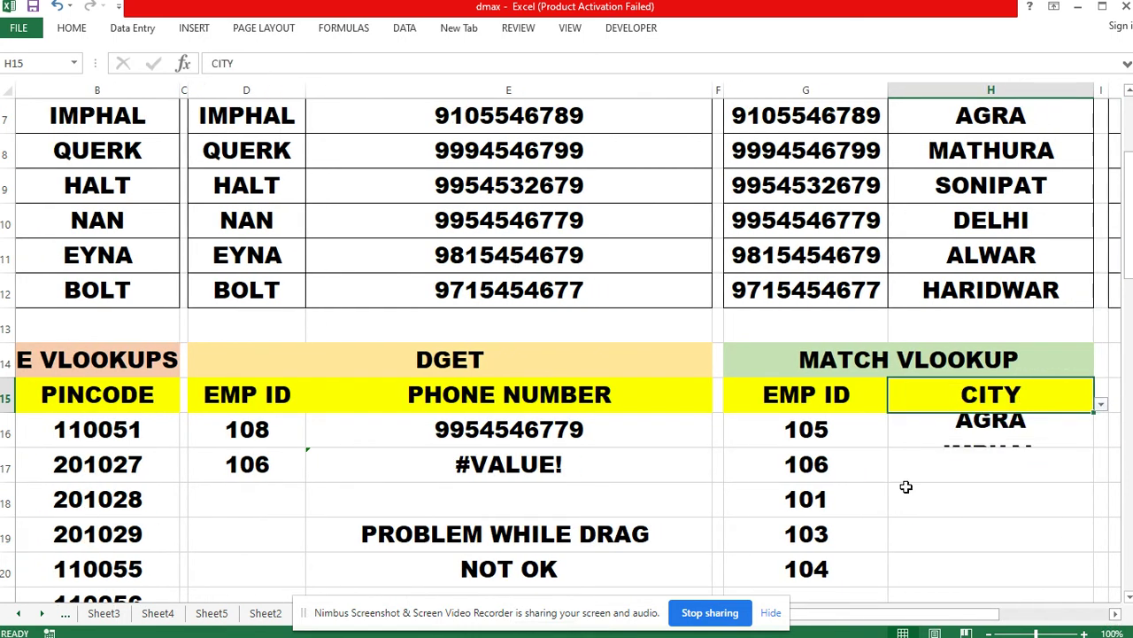
{"action": "left_click_drag", "start_coordinate": [990, 615], "coordinate": [964, 602]}
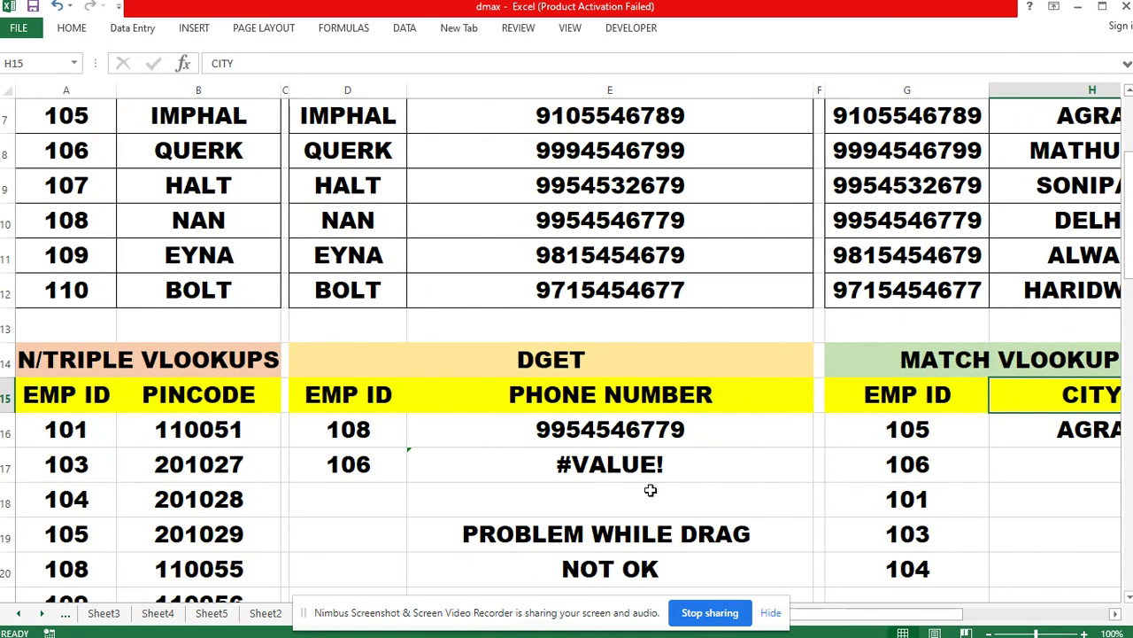
{"action": "left_click", "coordinate": [7, 120]}
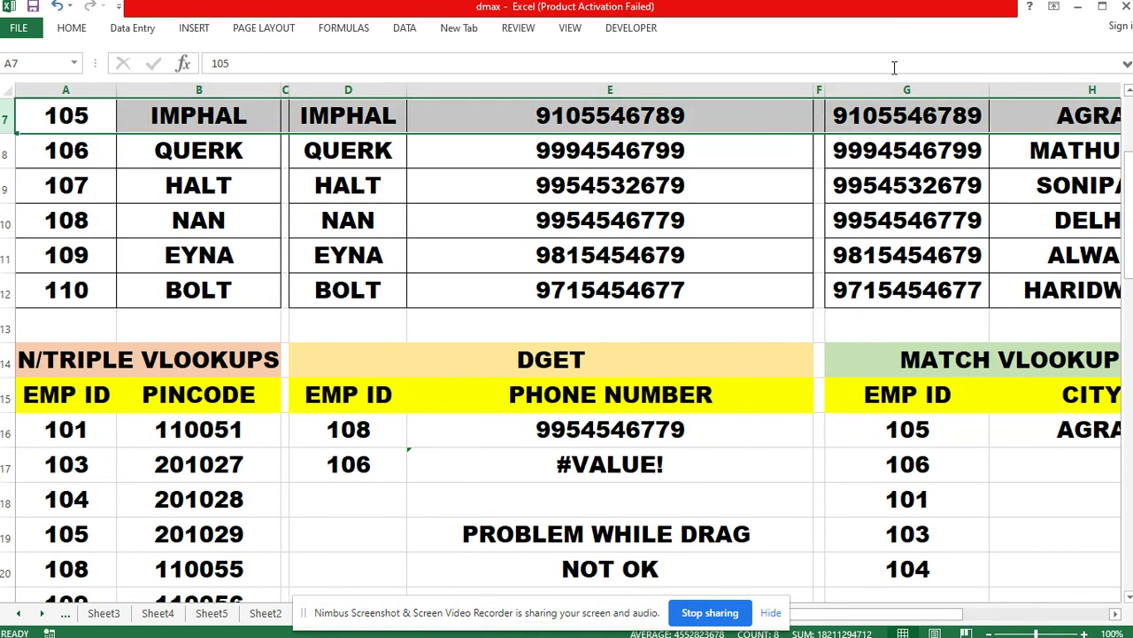
Edit H16's formula to make the VLOOKUP table array absolute as $A$2:$K$12.
{"action": "left_click", "coordinate": [1115, 613]}
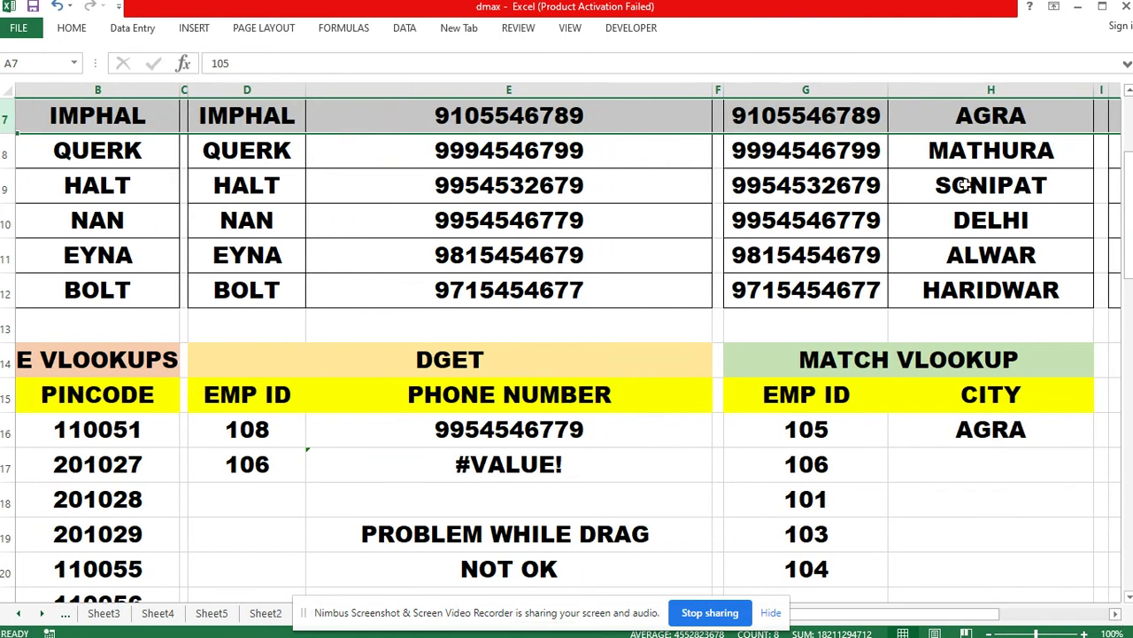
{"action": "left_click", "coordinate": [993, 430]}
{"action": "double_click", "coordinate": [976, 432]}
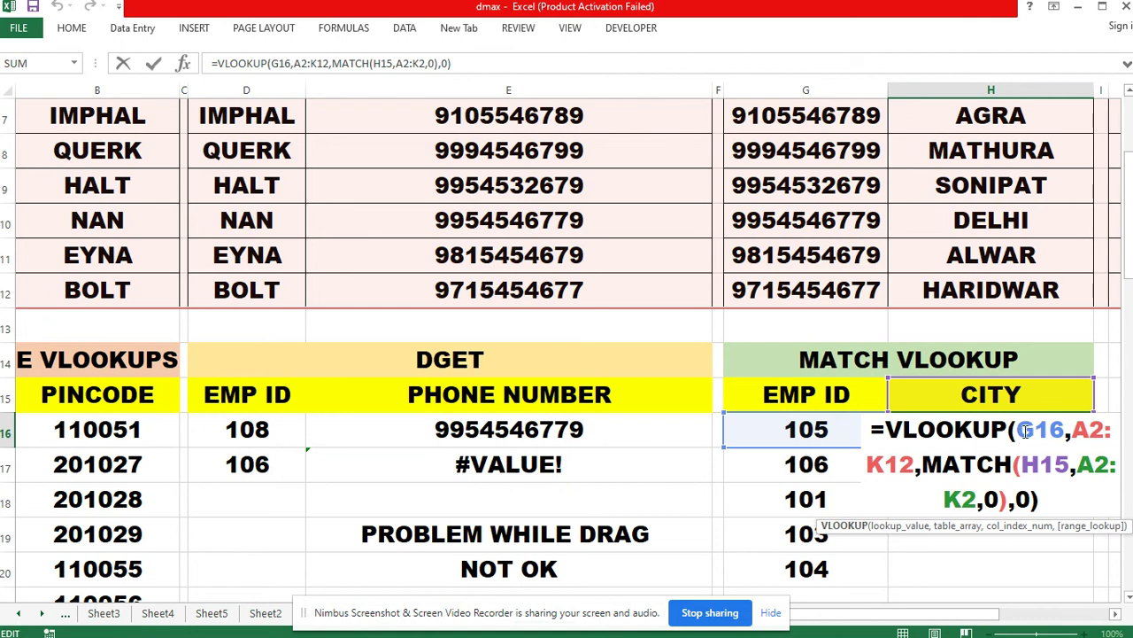
{"action": "left_click", "coordinate": [1020, 430]}
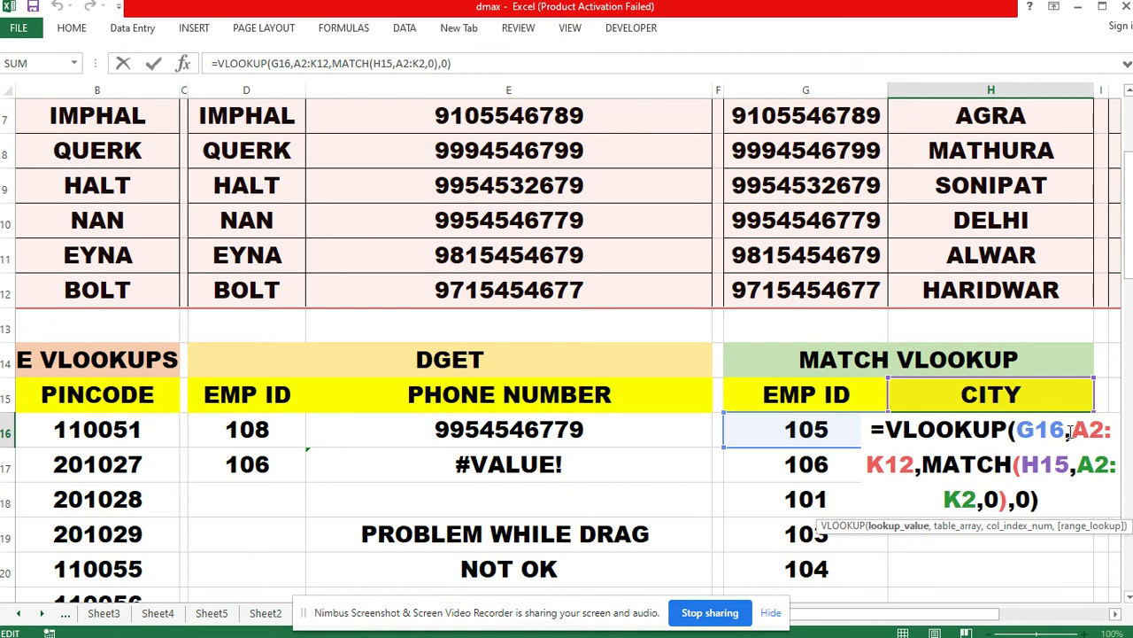
{"action": "left_click", "coordinate": [1074, 430]}
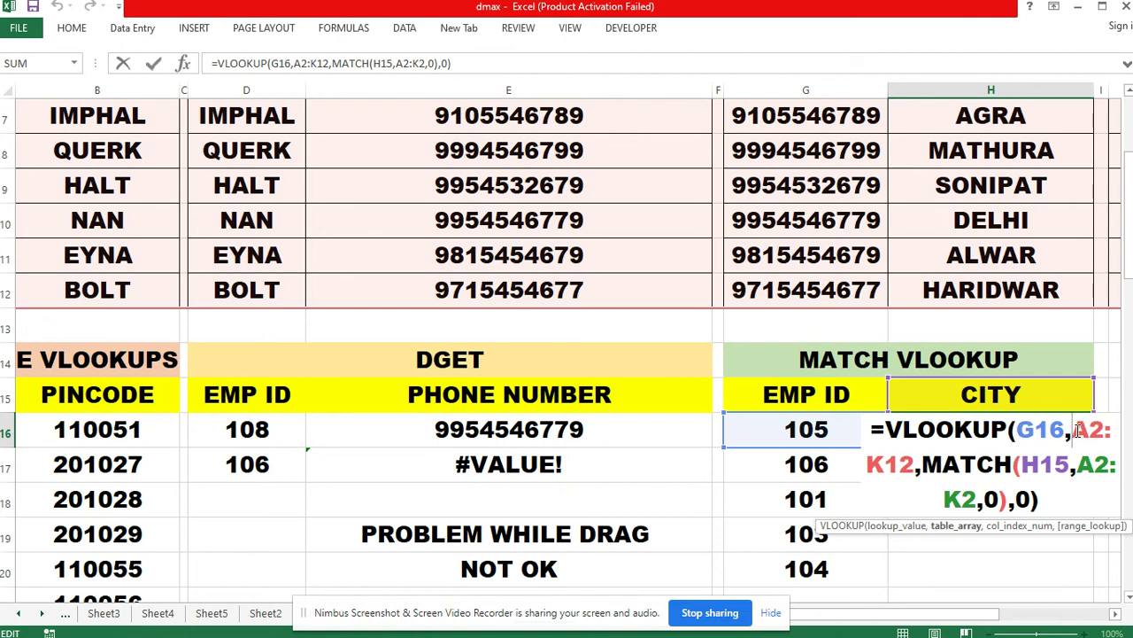
{"action": "type", "text": "$"}
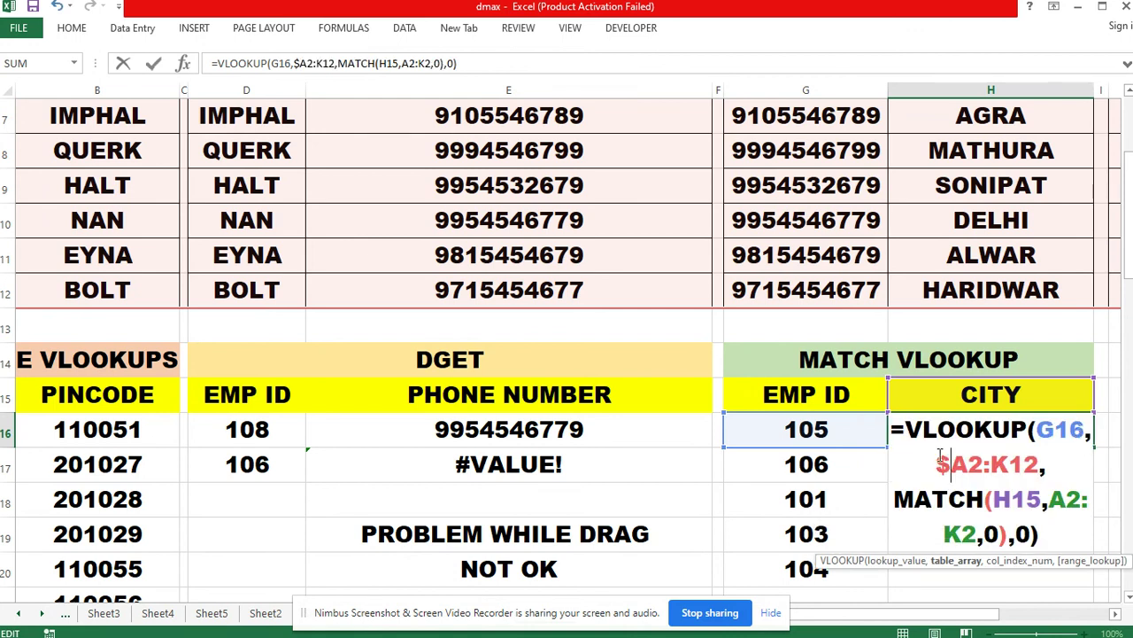
{"action": "left_click", "coordinate": [970, 464]}
{"action": "type", "text": "$"}
{"action": "left_click", "coordinate": [1003, 467]}
{"action": "type", "text": "$"}
{"action": "left_click", "coordinate": [1024, 467]}
{"action": "type", "text": "$K$"}
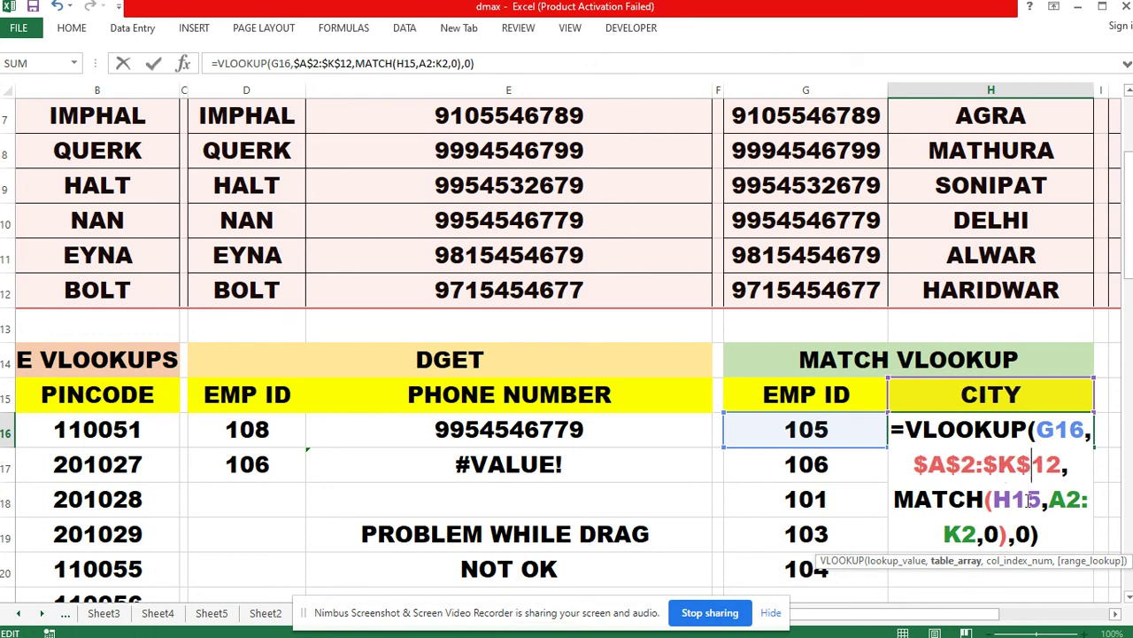
In H16's formula, anchor the MATCH lookup value as $H$15 and the VLOOKUP lookup value as $G16.
{"action": "left_click", "coordinate": [1048, 500]}
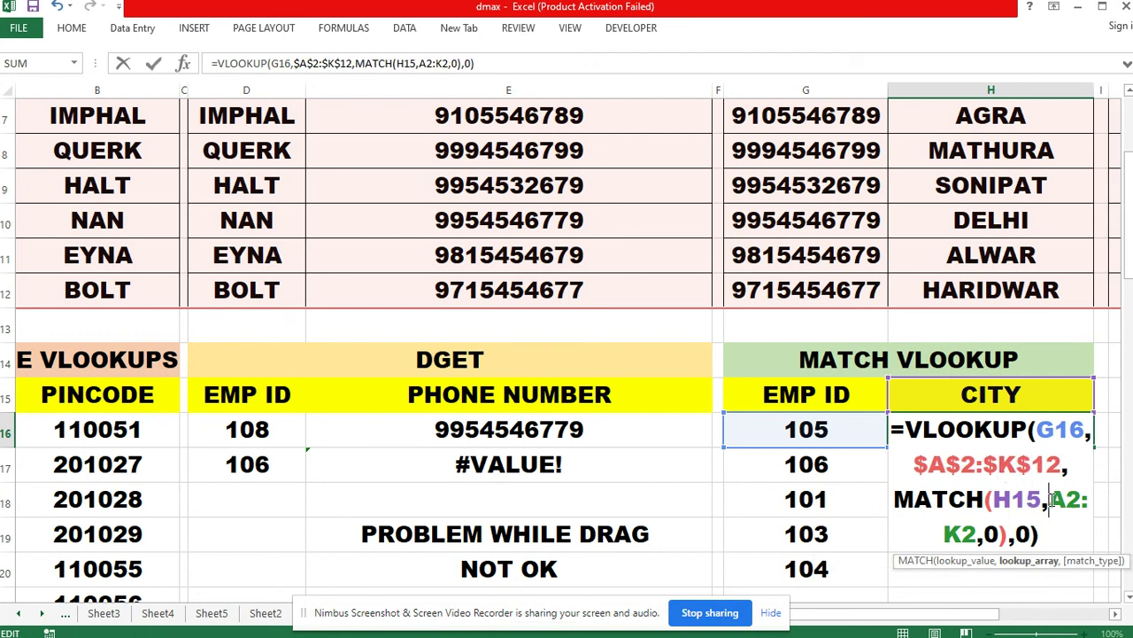
{"action": "left_click", "coordinate": [993, 500]}
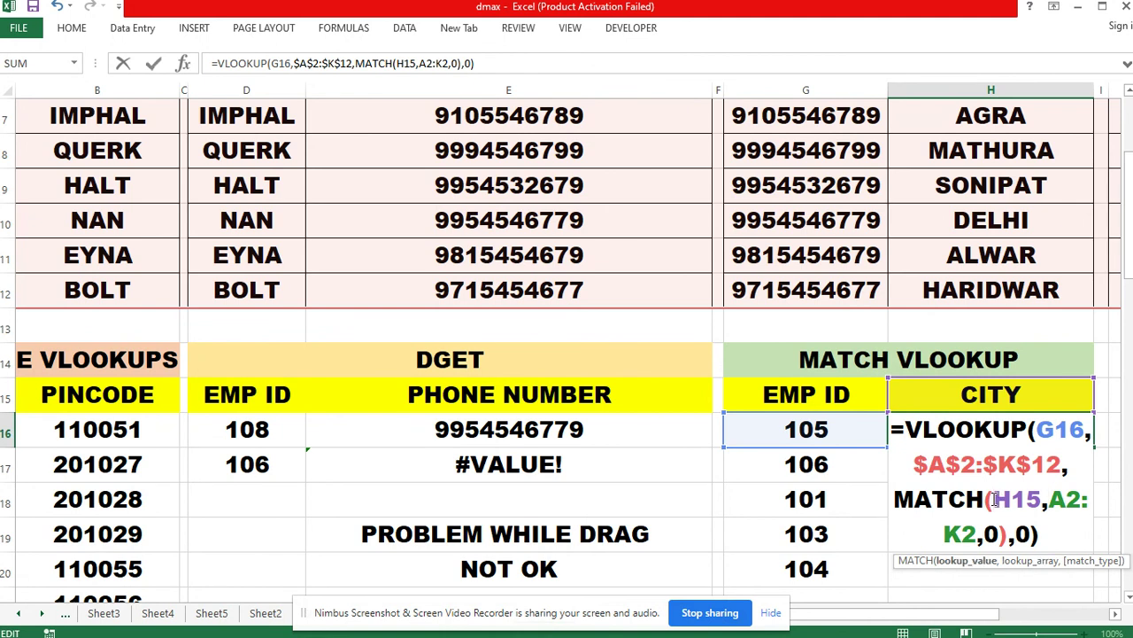
{"action": "type", "text": "$"}
{"action": "left_click", "coordinate": [1047, 499]}
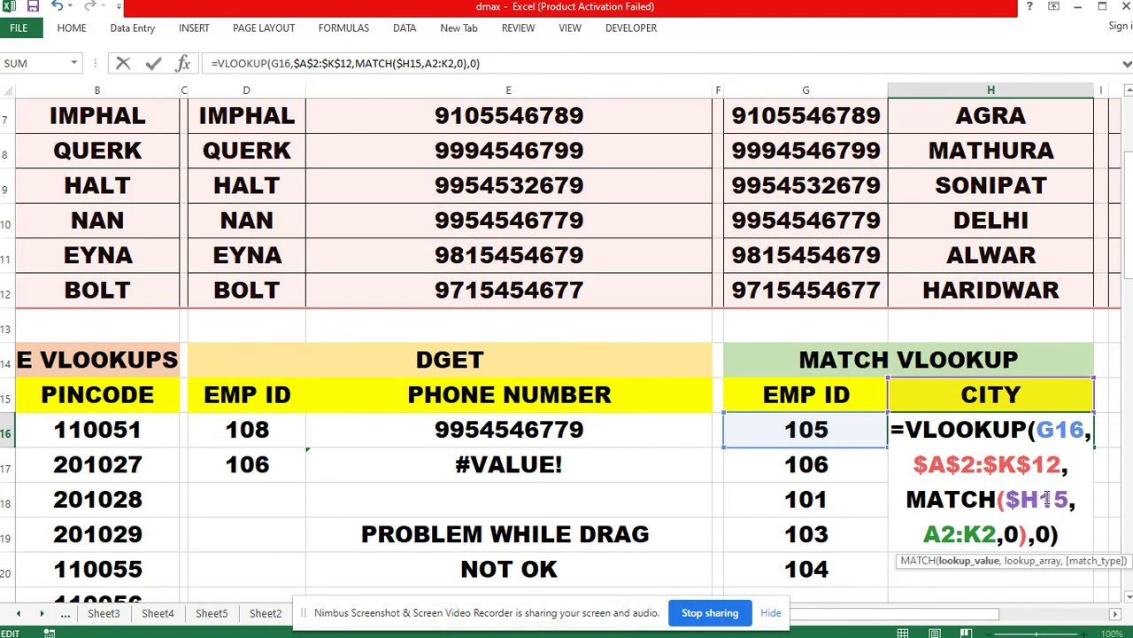
{"action": "type", "text": "$"}
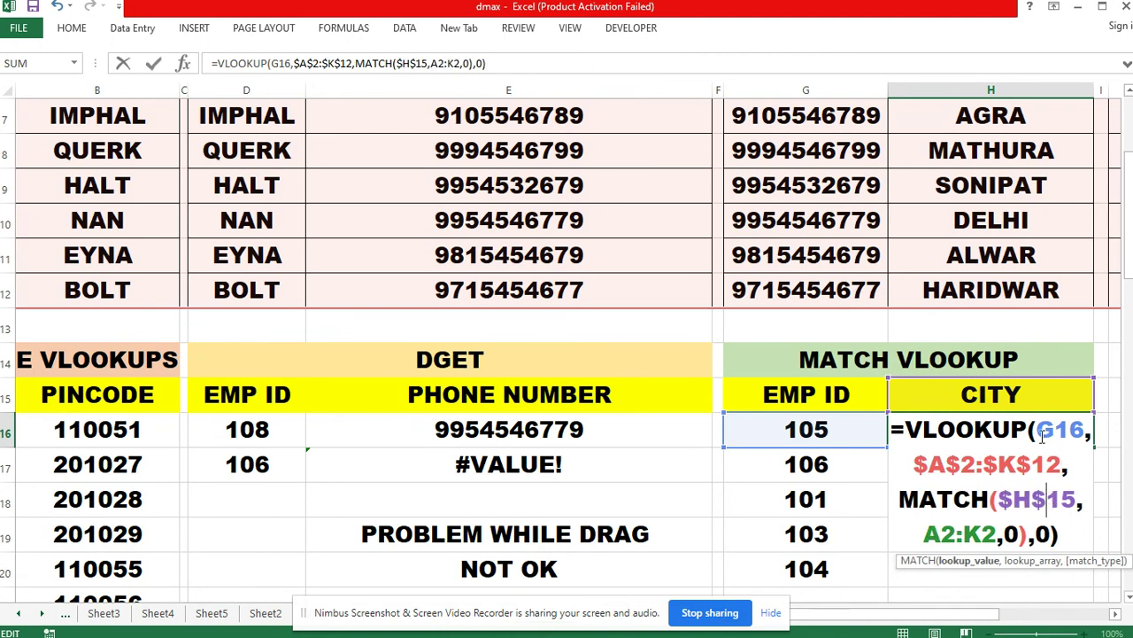
{"action": "left_click", "coordinate": [1040, 429]}
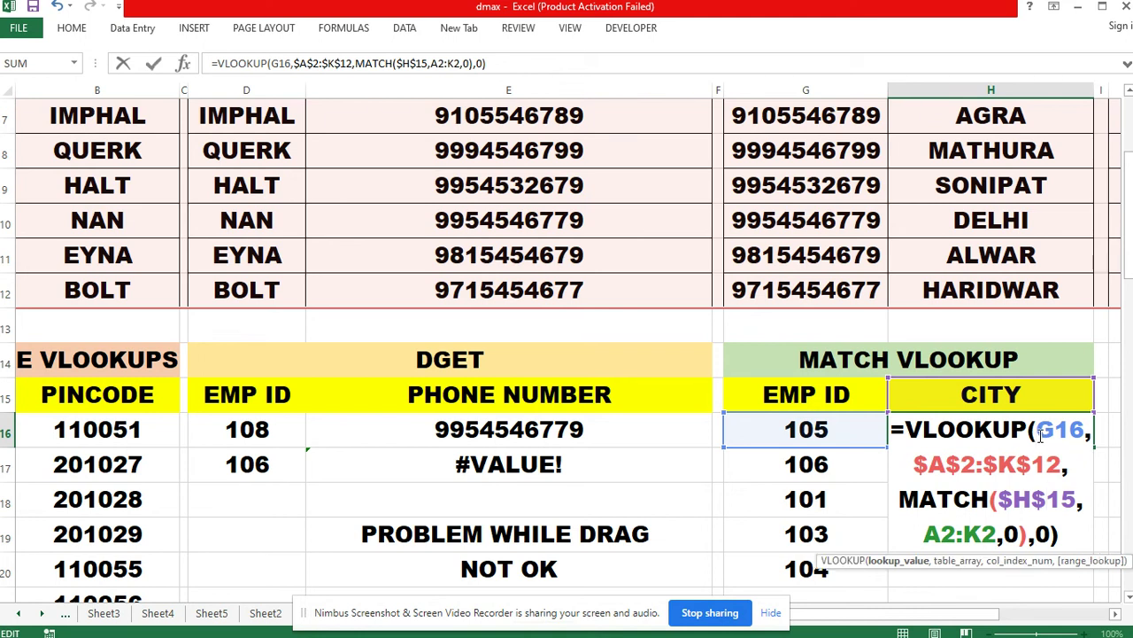
{"action": "type", "text": "$"}
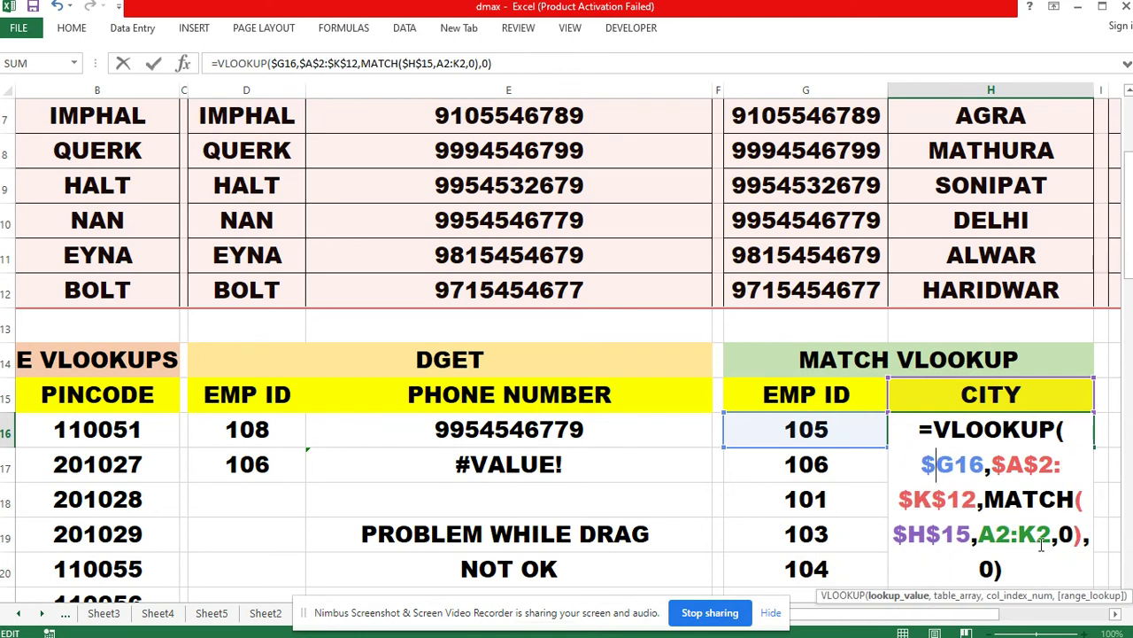
Make the MATCH lookup array in H16 absolute as $A$2:$K$2 and commit the formula.
{"action": "left_click", "coordinate": [978, 534]}
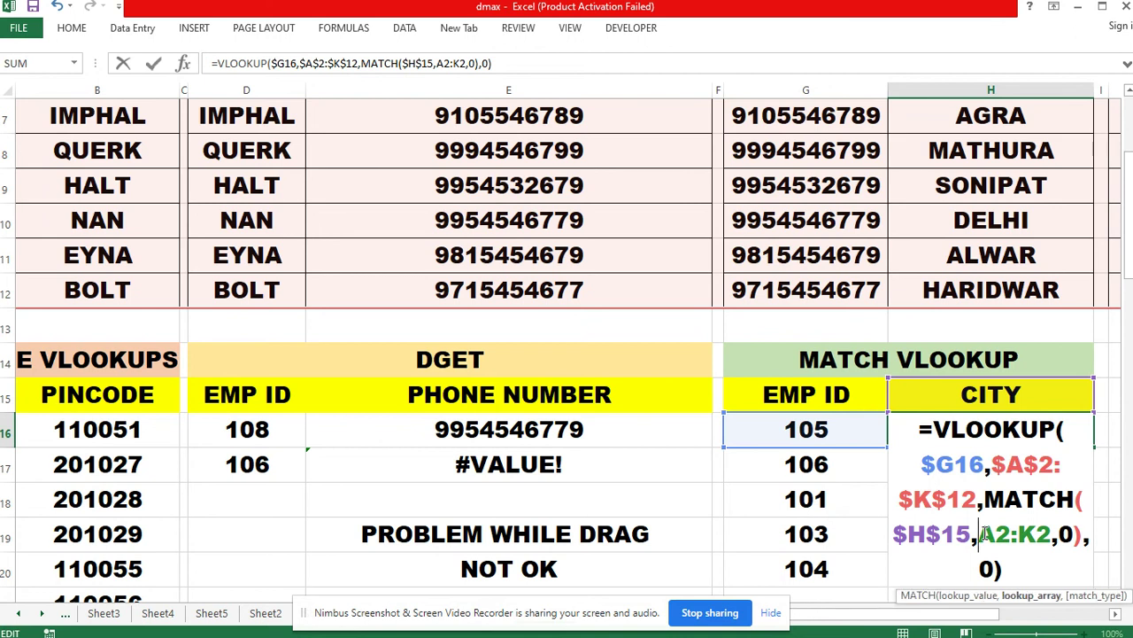
{"action": "type", "text": "$"}
{"action": "left_click", "coordinate": [1009, 534]}
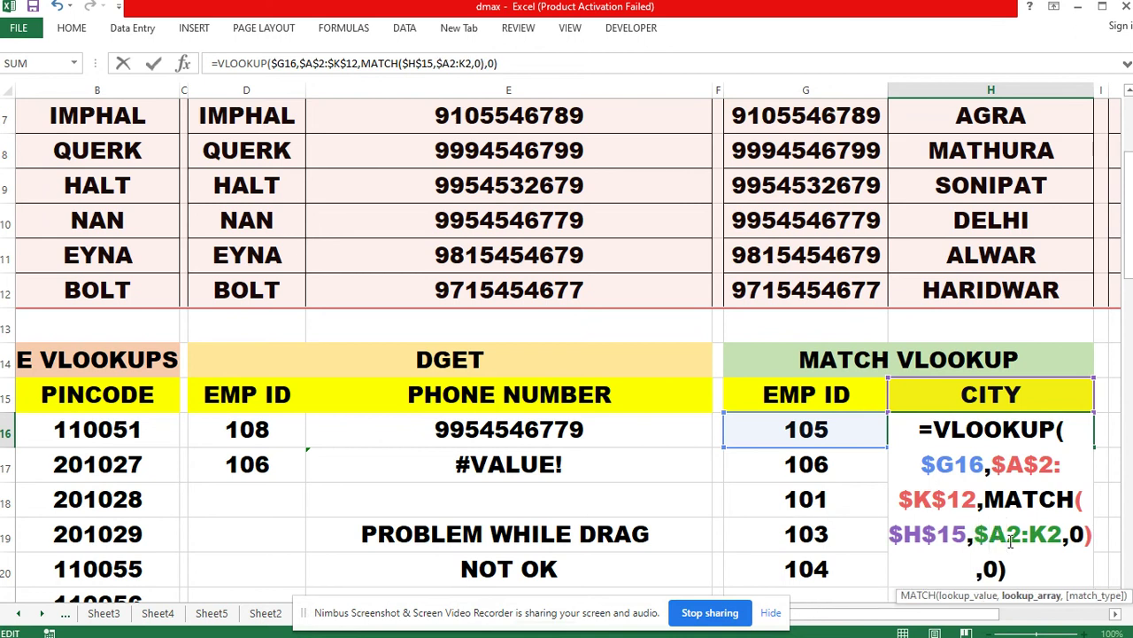
{"action": "type", "text": "$"}
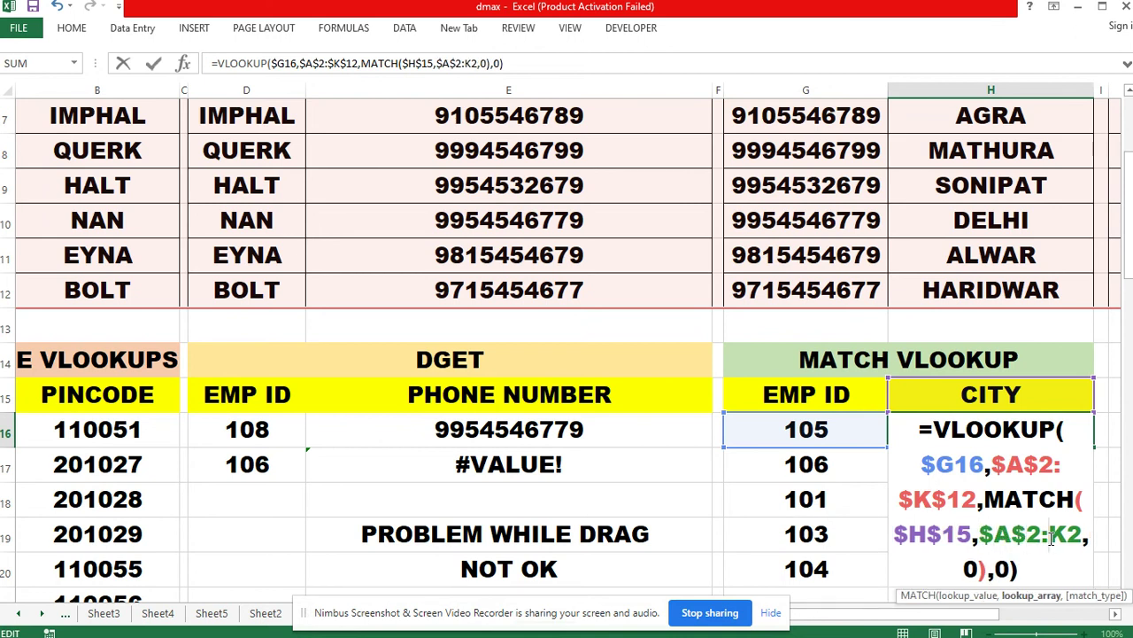
{"action": "left_click", "coordinate": [1052, 535]}
{"action": "type", "text": "$"}
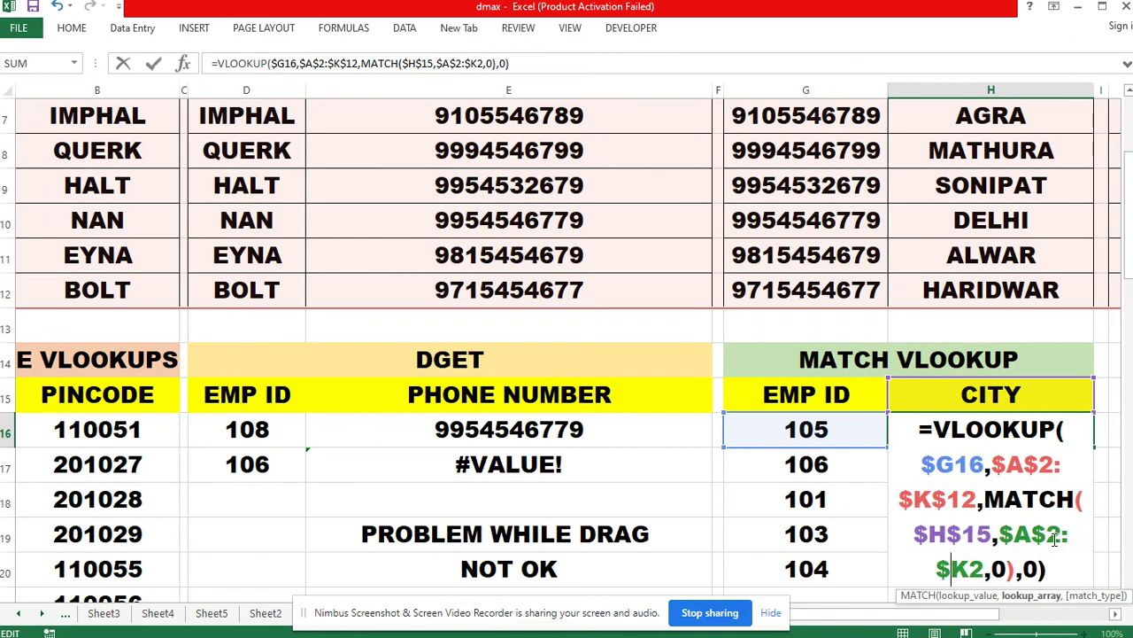
{"action": "left_click", "coordinate": [974, 569]}
{"action": "type", "text": "$"}
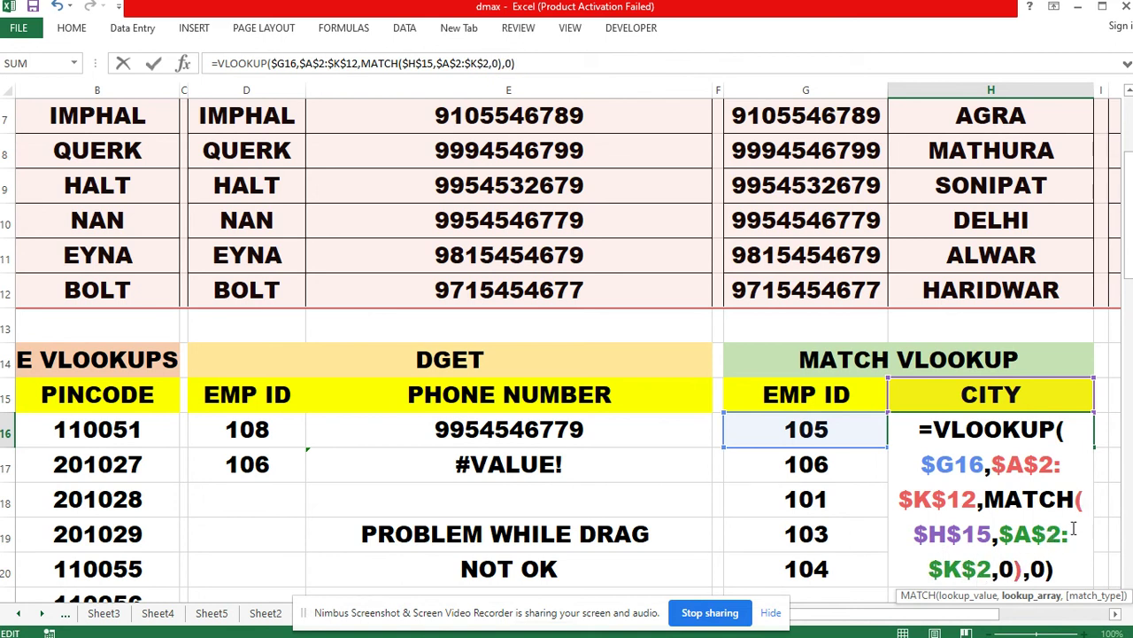
{"action": "scroll", "coordinate": [1073, 487], "scroll_direction": "down", "scroll_amount": 1}
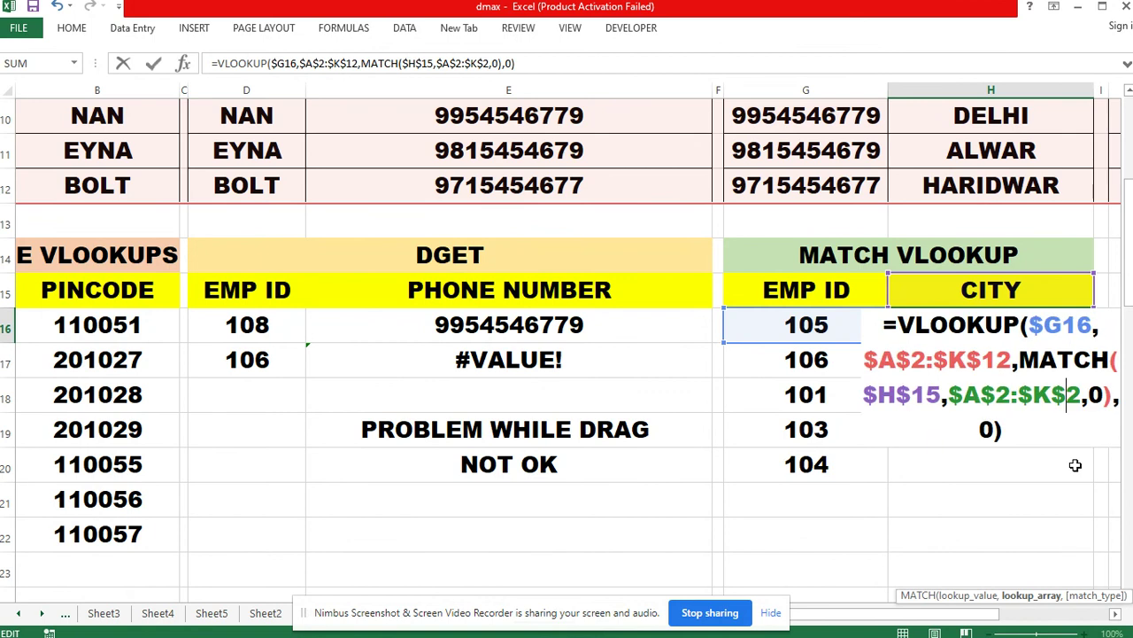
{"action": "key", "text": "Return"}
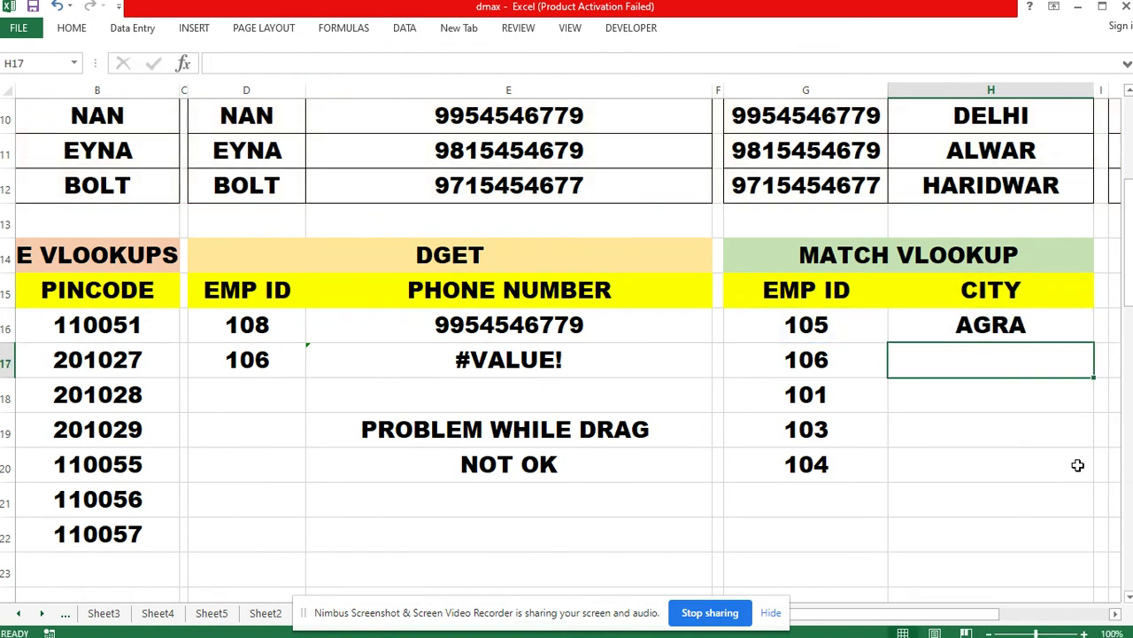
Fill H16's formula down to H20 for the remaining employee IDs in the MATCH VLOOKUP table.
{"action": "left_click", "coordinate": [1008, 333]}
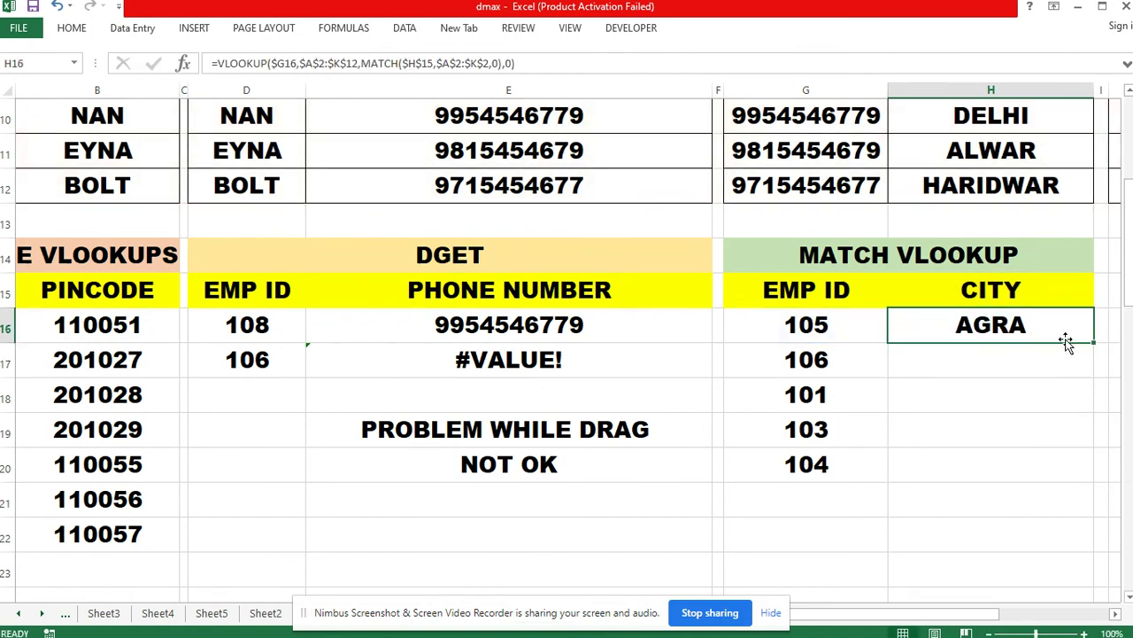
{"action": "double_click", "coordinate": [1089, 345]}
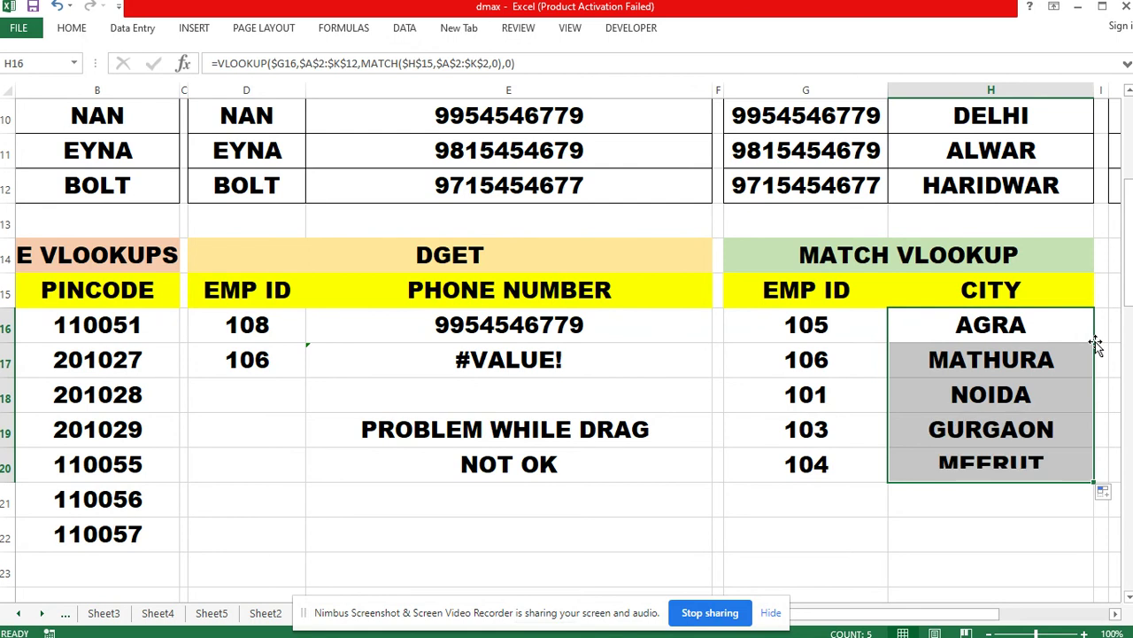
{"action": "left_click", "coordinate": [973, 532]}
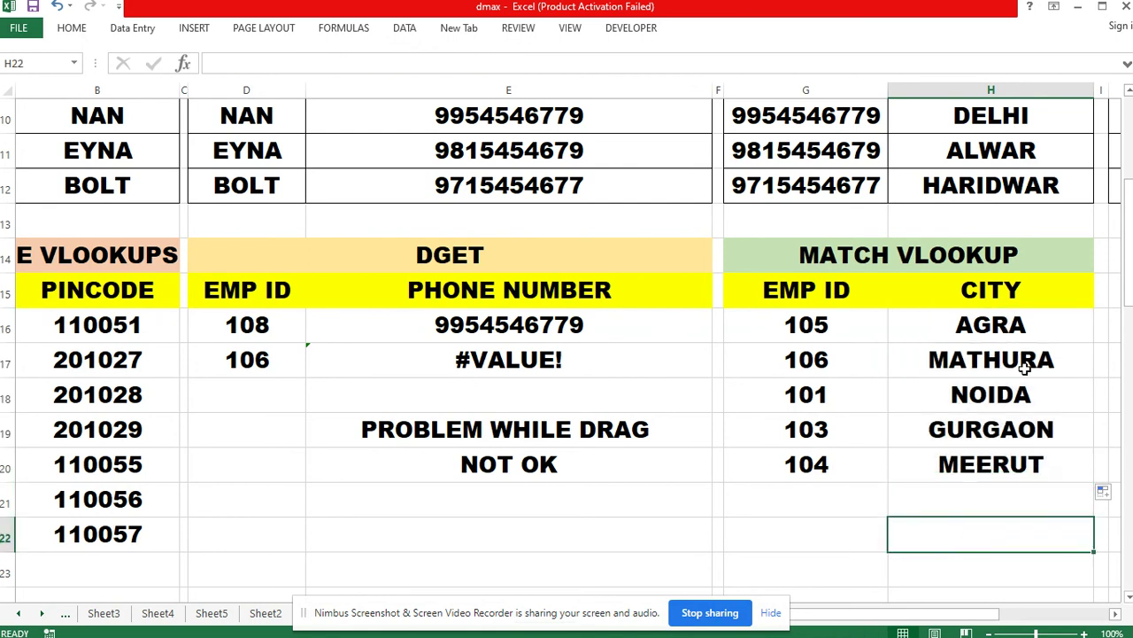